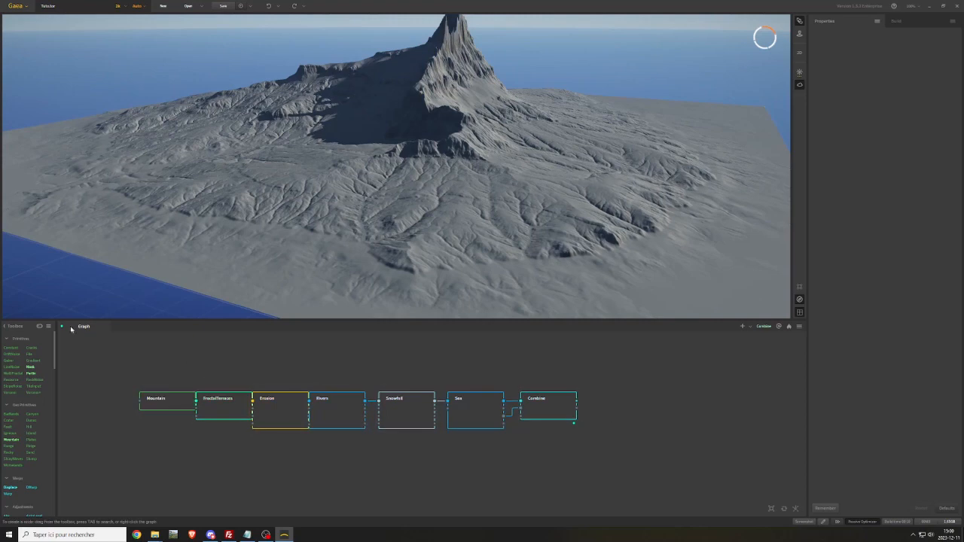
# Rename the existing graph as Base Shape
pyautogui.rightClick(84, 327)
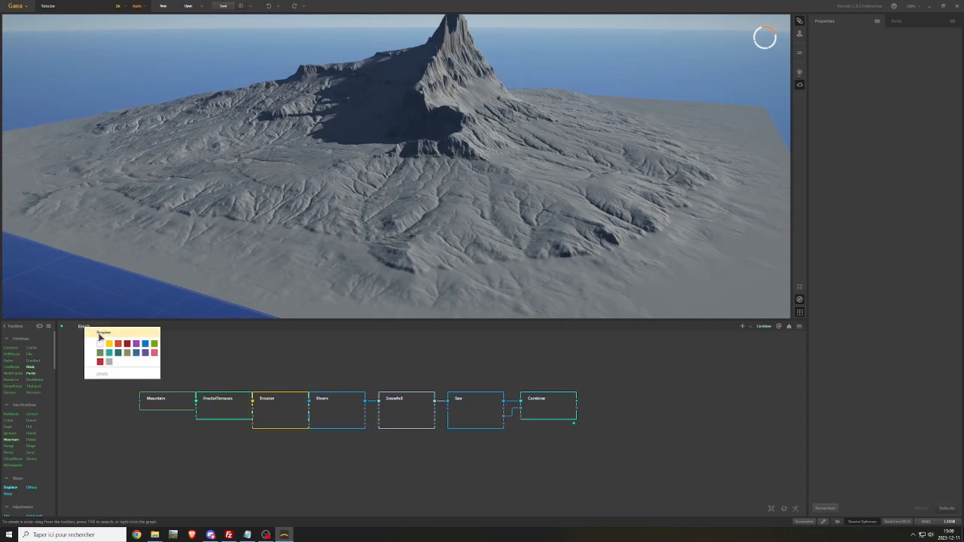
pyautogui.click(100, 333)
pyautogui.write('E')
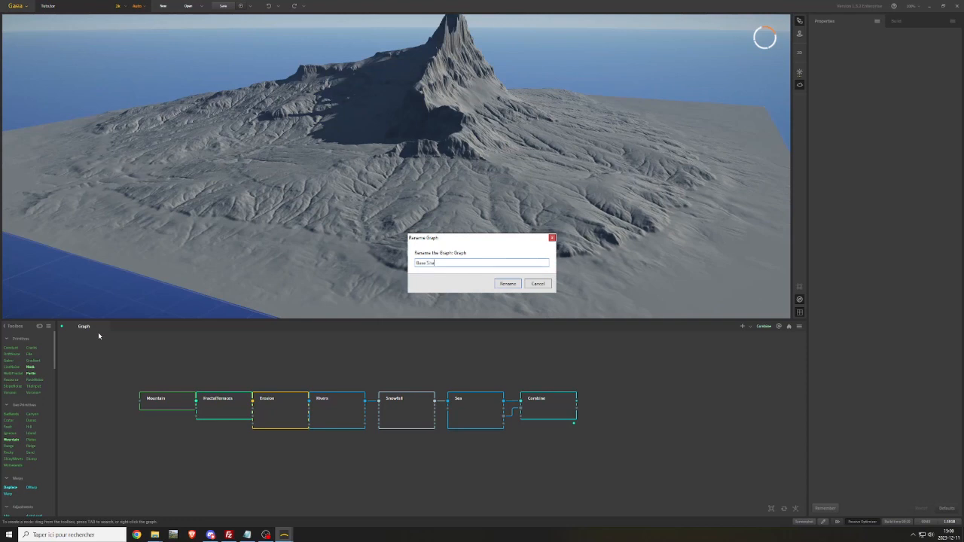
pyautogui.press('Return')
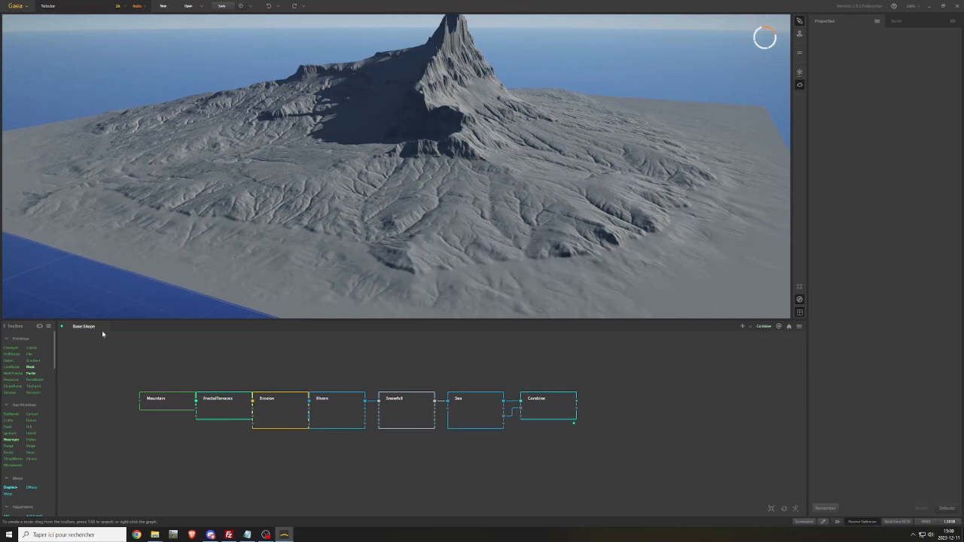
# Create a second graph named Textures
pyautogui.click(743, 329)
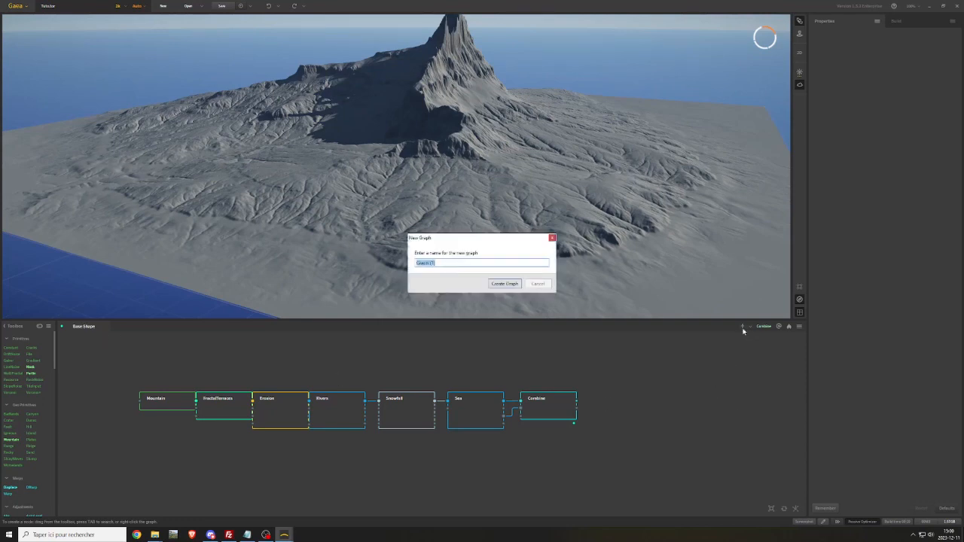
pyautogui.press('BackSpace')
pyautogui.write('Textures')
pyautogui.press('Return')
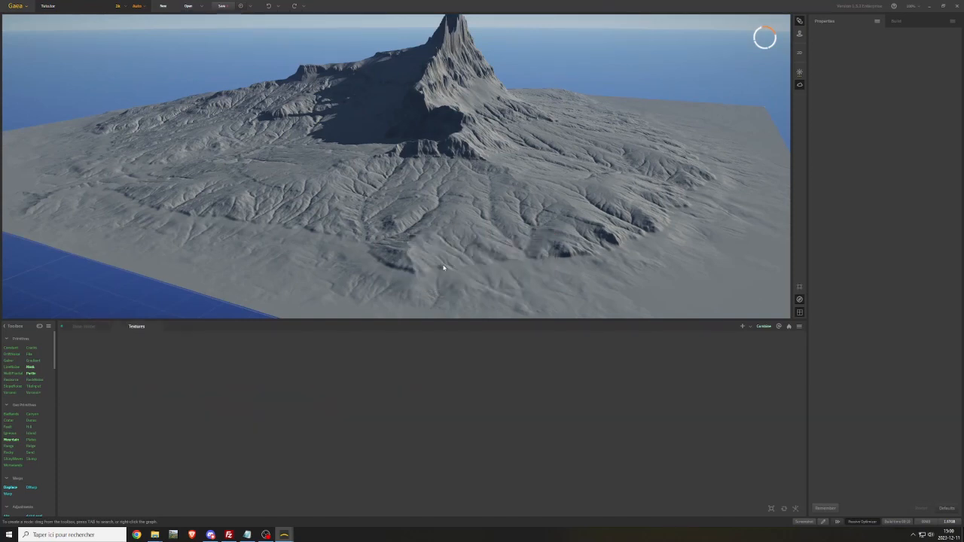
# Return to the Base Shape graph and rename its Combine node as Final Output
pyautogui.click(86, 327)
pyautogui.click(544, 402)
pyautogui.rightClick(542, 399)
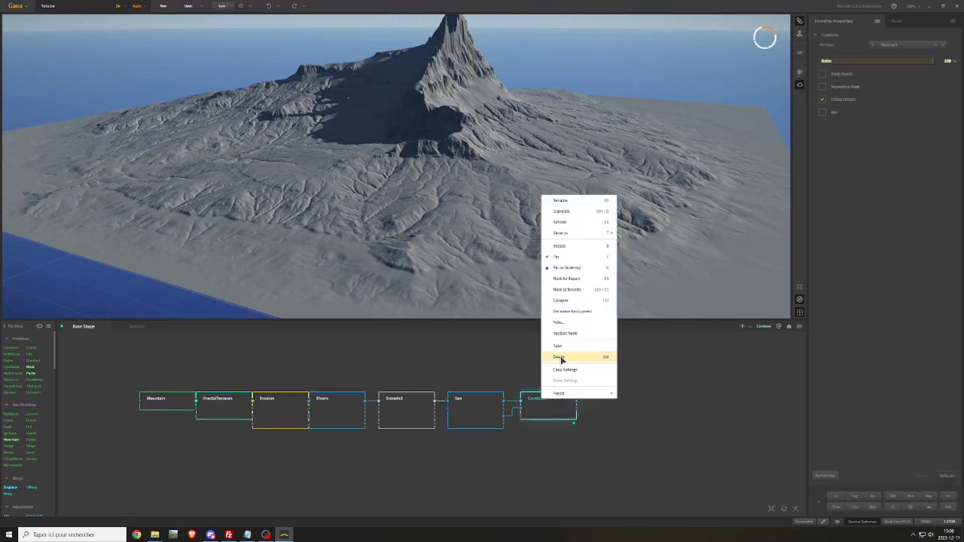
pyautogui.click(560, 201)
pyautogui.write('I')
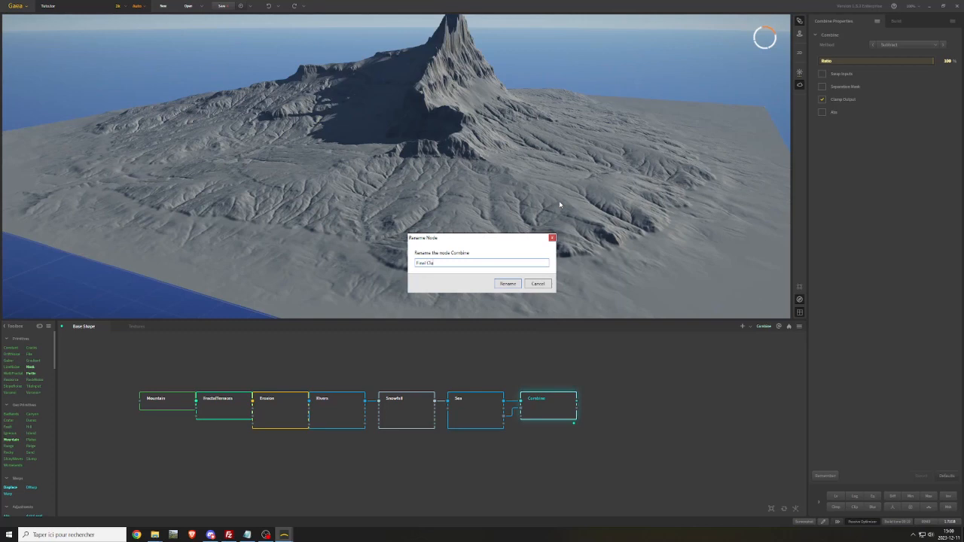
pyautogui.write('inal Output')
pyautogui.press('Return')
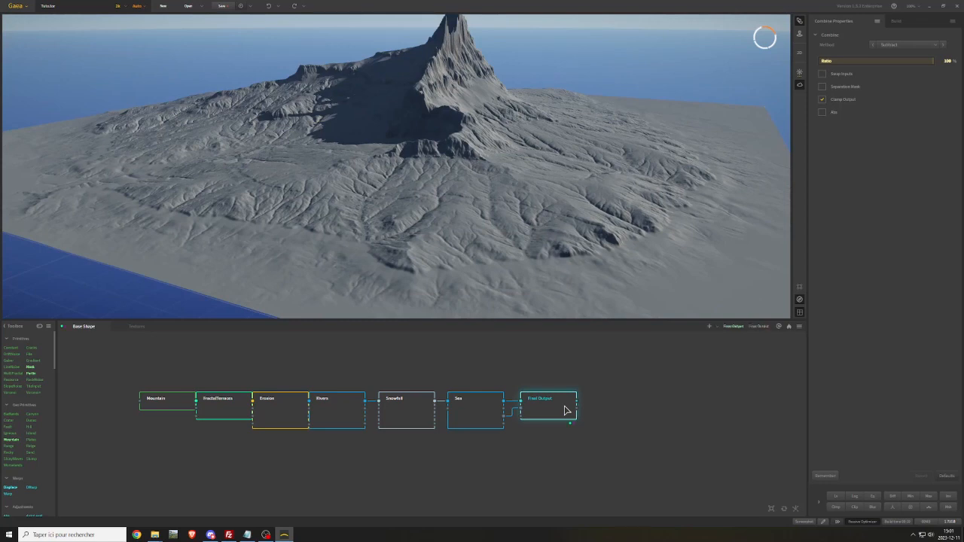
# Mark the Final Output node for export and make a portal from its output
pyautogui.rightClick(566, 411)
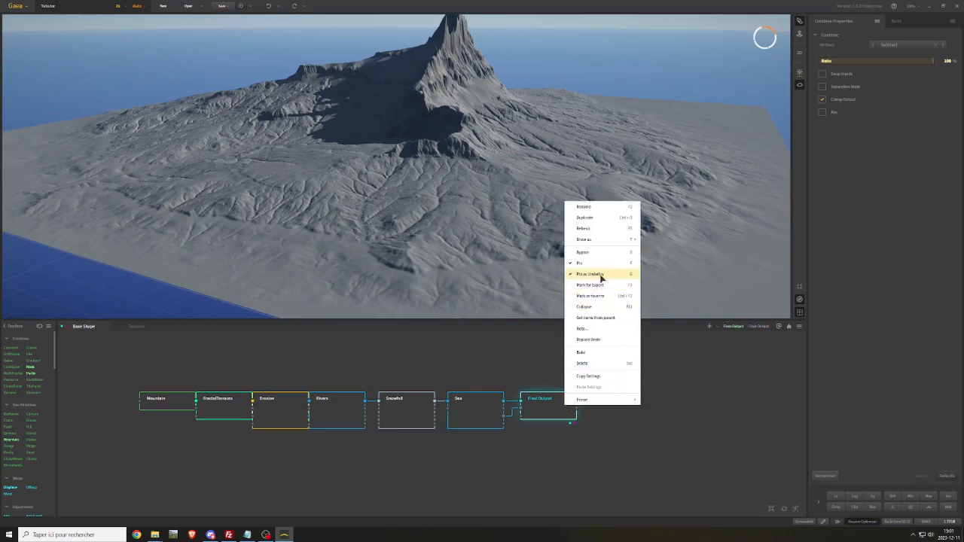
pyautogui.click(546, 410)
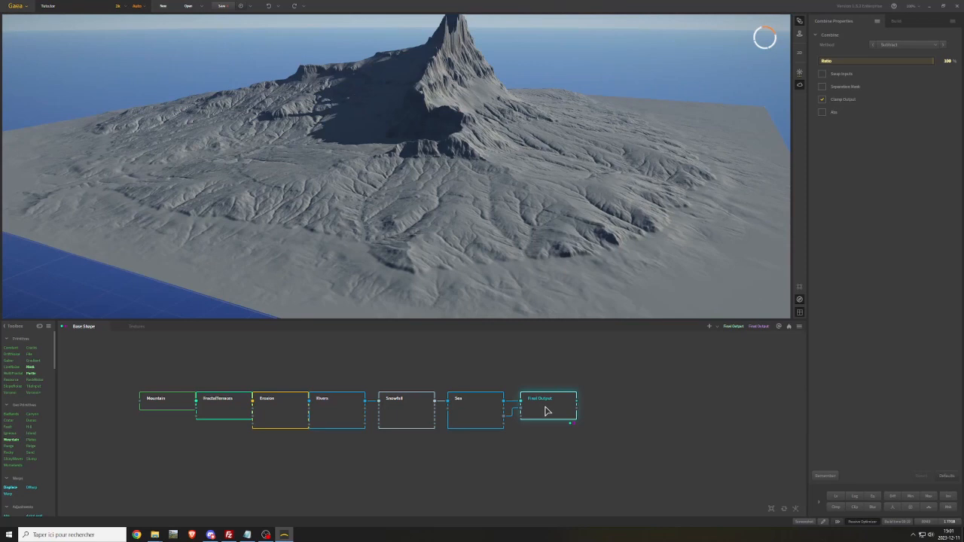
pyautogui.rightClick(546, 410)
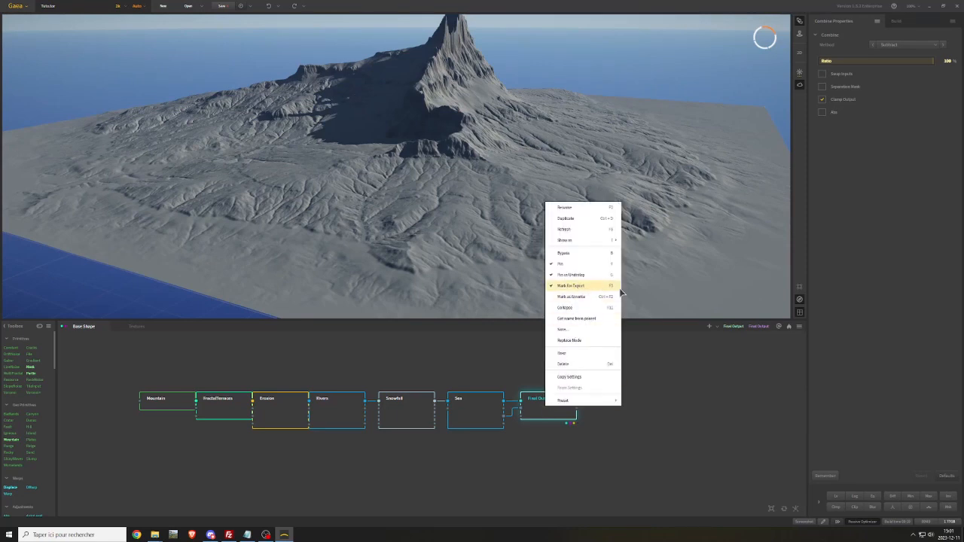
pyautogui.click(595, 455)
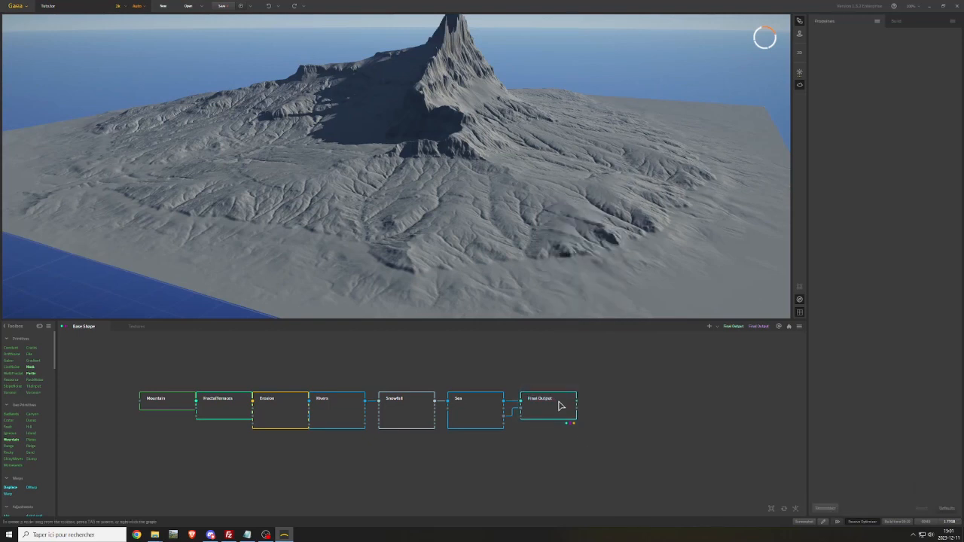
pyautogui.rightClick(605, 405)
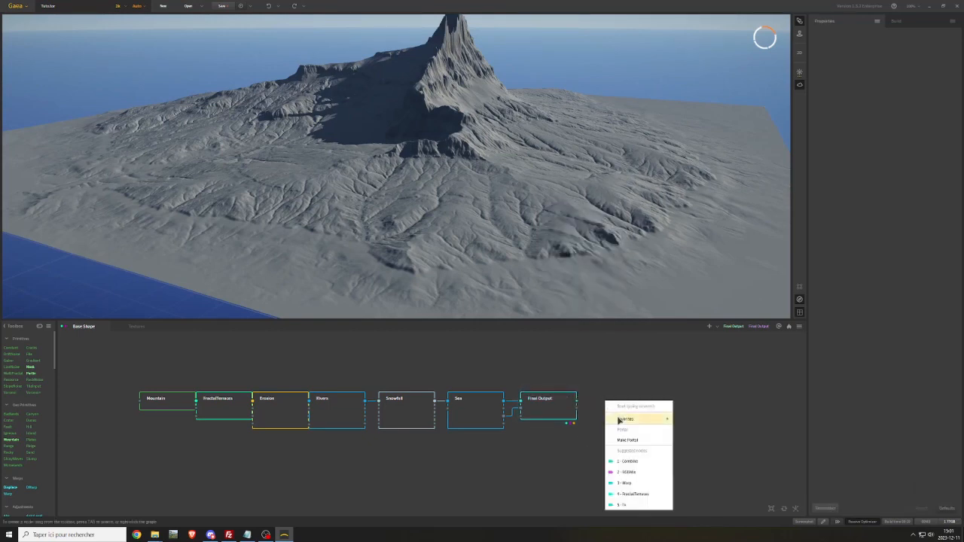
pyautogui.click(646, 442)
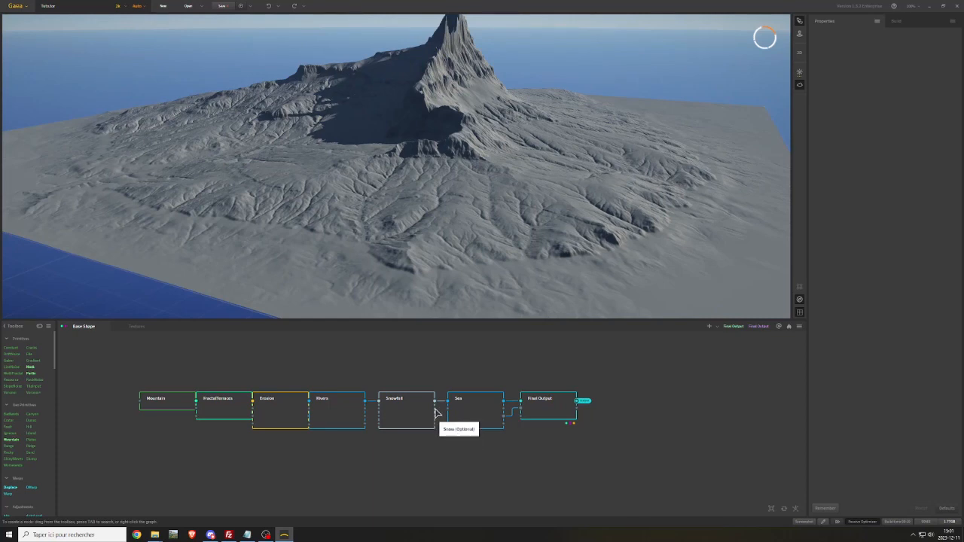
# Add an Fx node connected to the Snow output of the Snowfall node, placed just below the Sea node
pyautogui.moveTo(435, 410); pyautogui.dragTo(458, 441)
pyautogui.rightClick(451, 455)
pyautogui.press('Tab')
pyautogui.write('fx')
pyautogui.click(458, 472)
# Rename the Fx node fed by Snowfall as SnowMask and make a portal from its output
pyautogui.rightClick(458, 442)
pyautogui.click(487, 248)
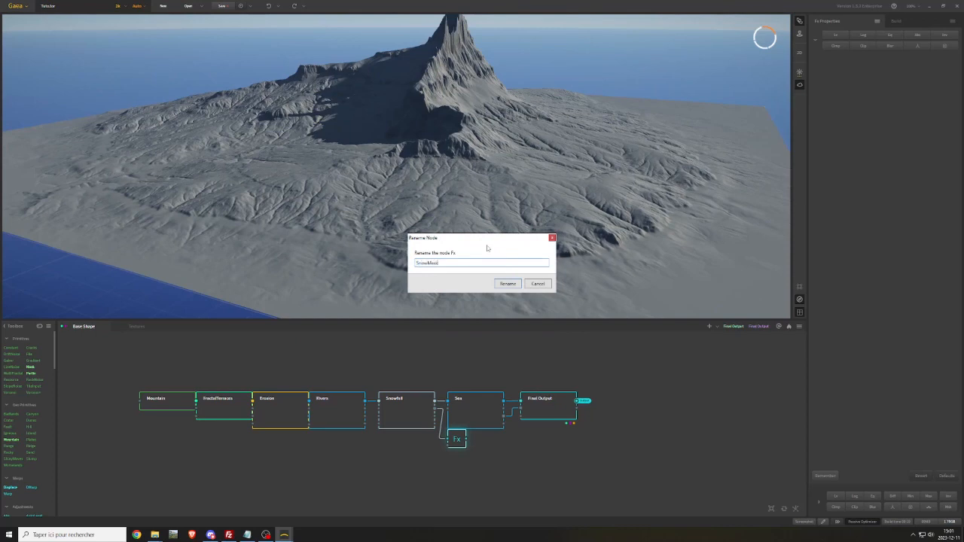
pyautogui.write('SnowMask')
pyautogui.press('Return')
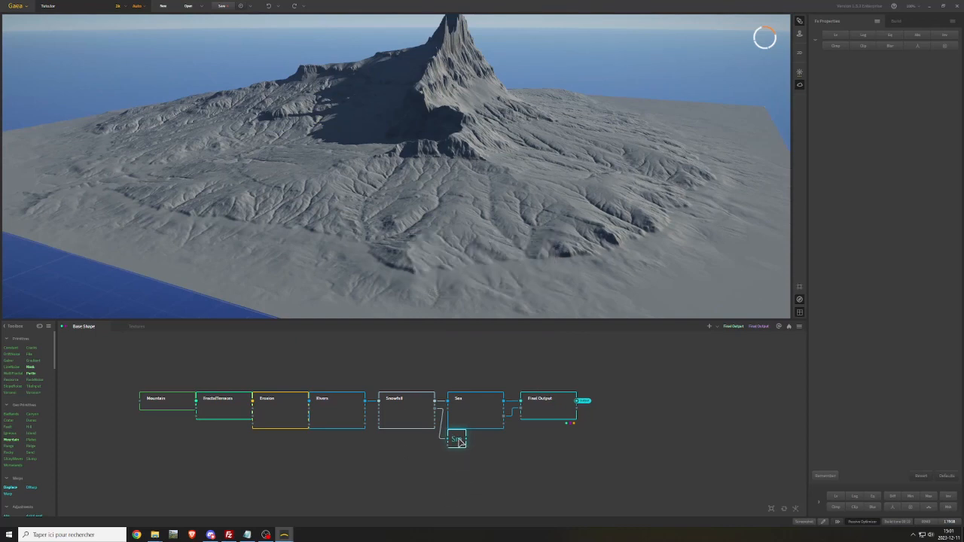
pyautogui.rightClick(484, 444)
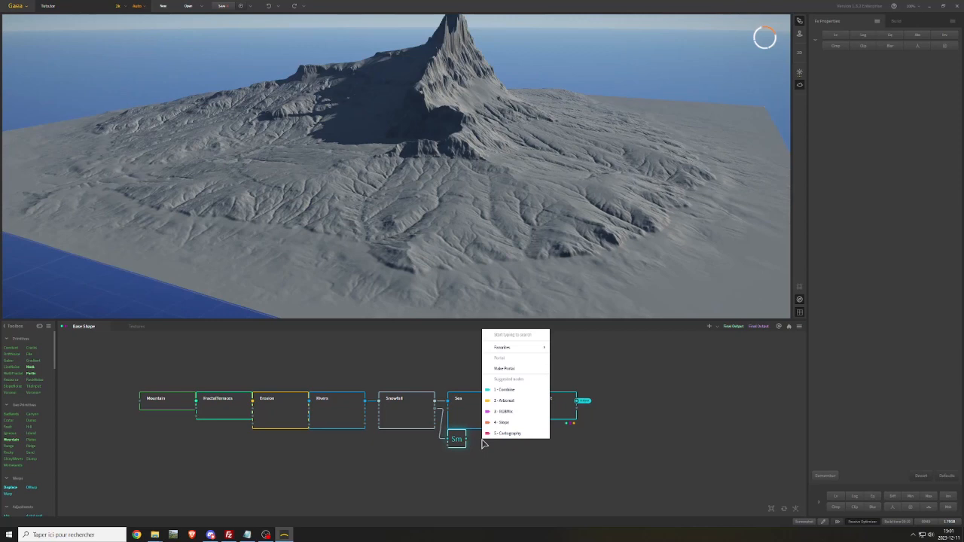
pyautogui.click(509, 368)
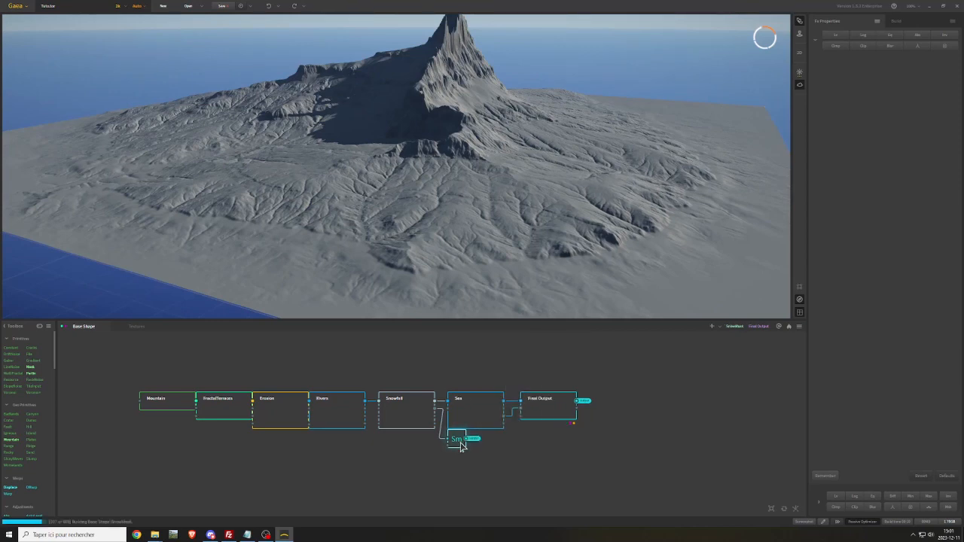
# Add an Fx node connected to the last output of the Sea node, placed below the Final Output node
pyautogui.click(486, 414)
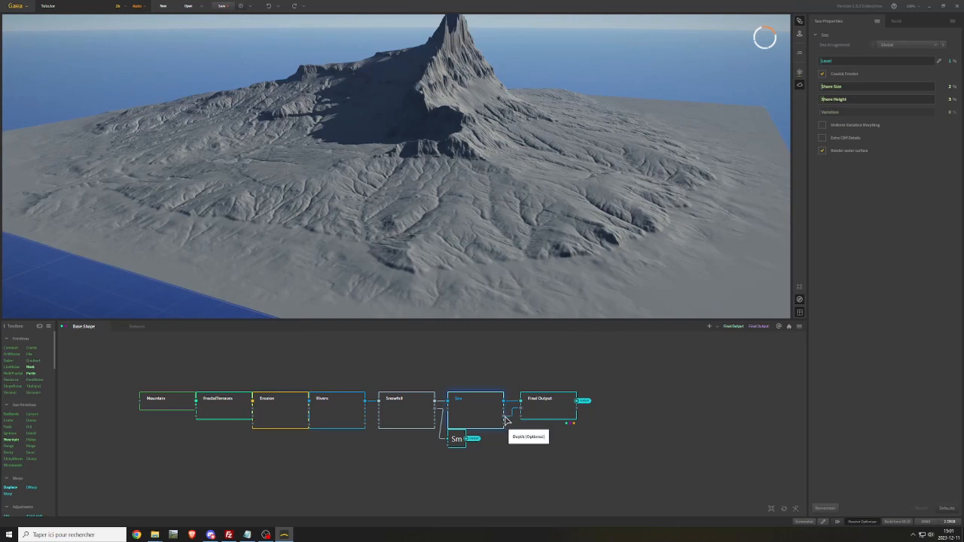
pyautogui.moveTo(504, 422); pyautogui.dragTo(536, 479)
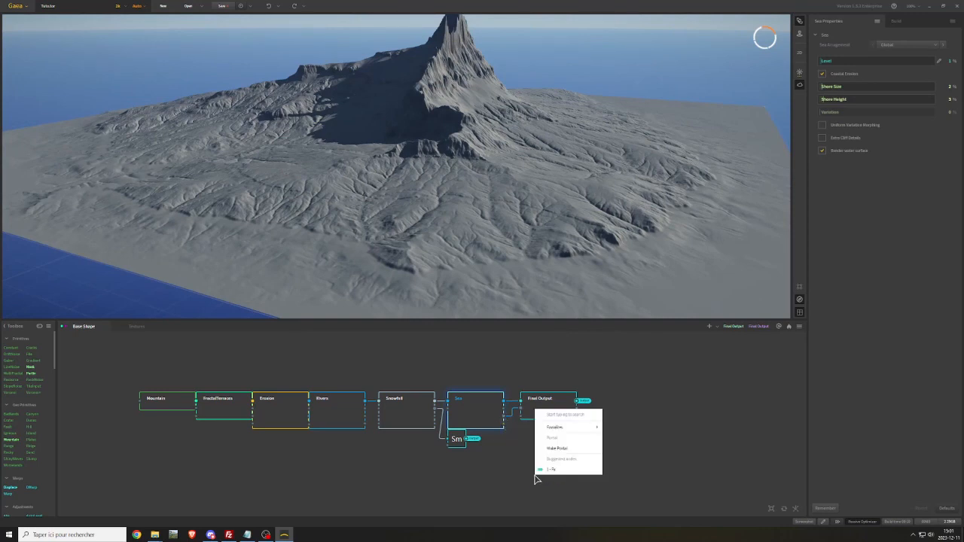
pyautogui.write('fx')
pyautogui.click(543, 489)
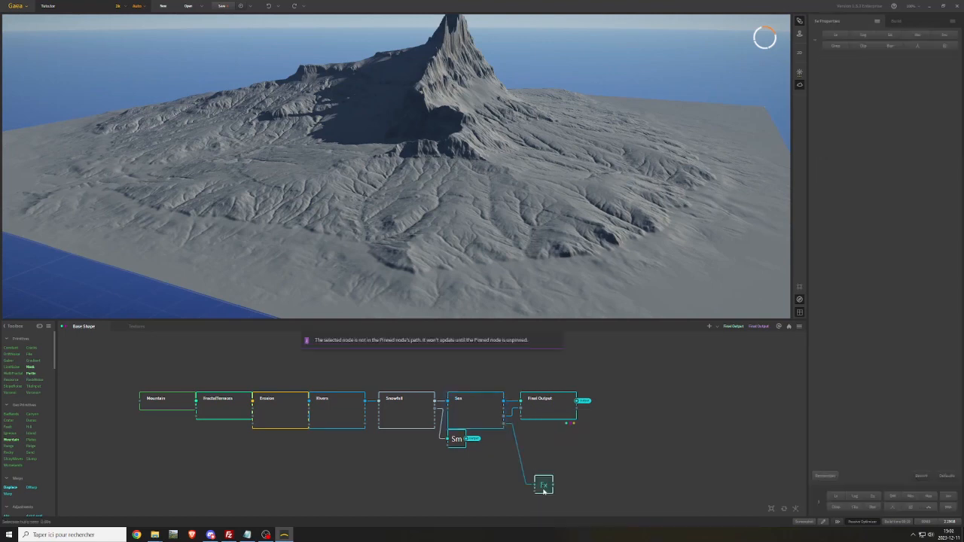
# Rename the new Fx node as BeachMask and make a portal from its output
pyautogui.rightClick(544, 491)
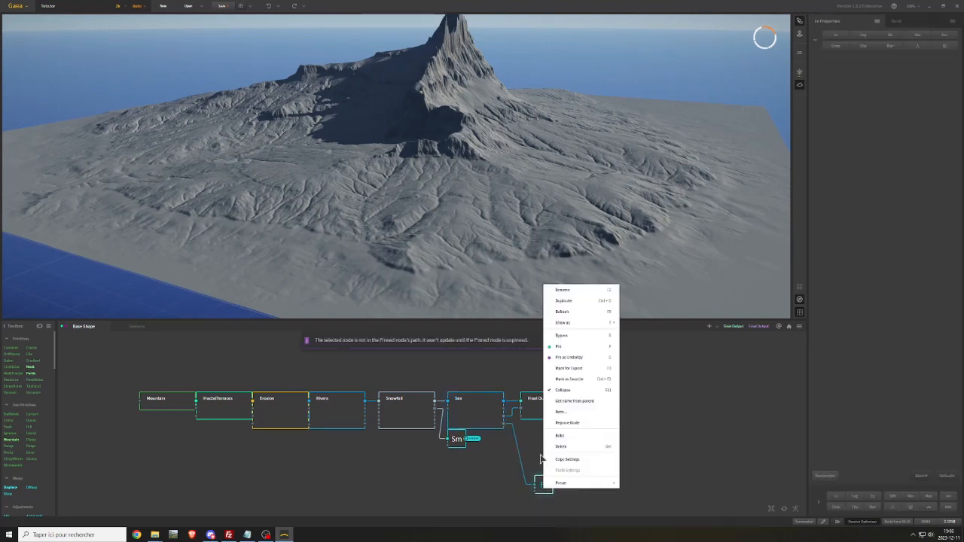
pyautogui.click(559, 289)
pyautogui.write('BeachMask')
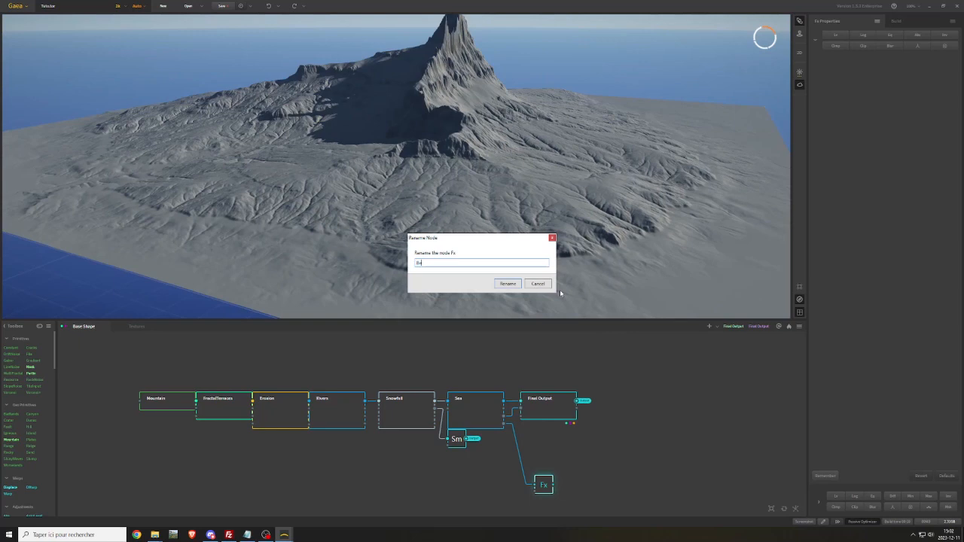
pyautogui.press('Return')
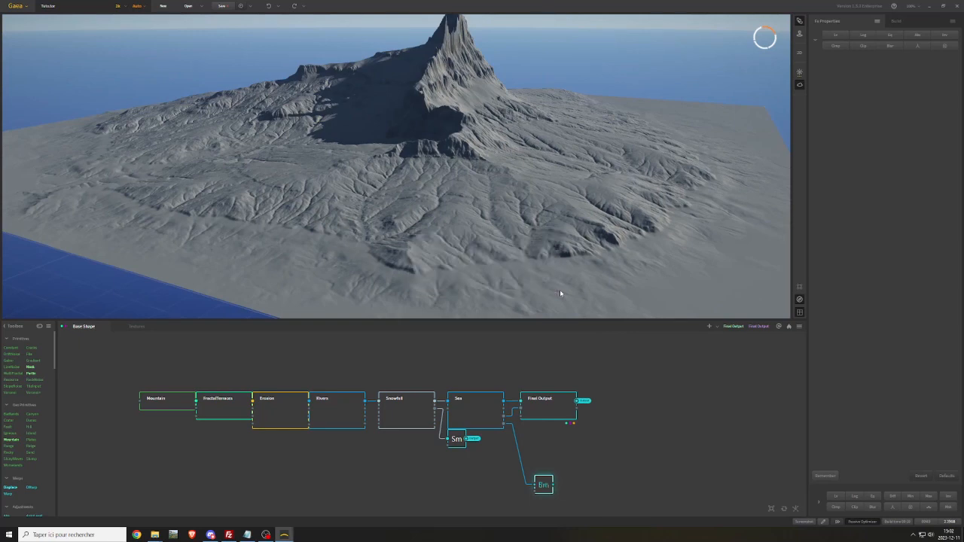
pyautogui.rightClick(571, 488)
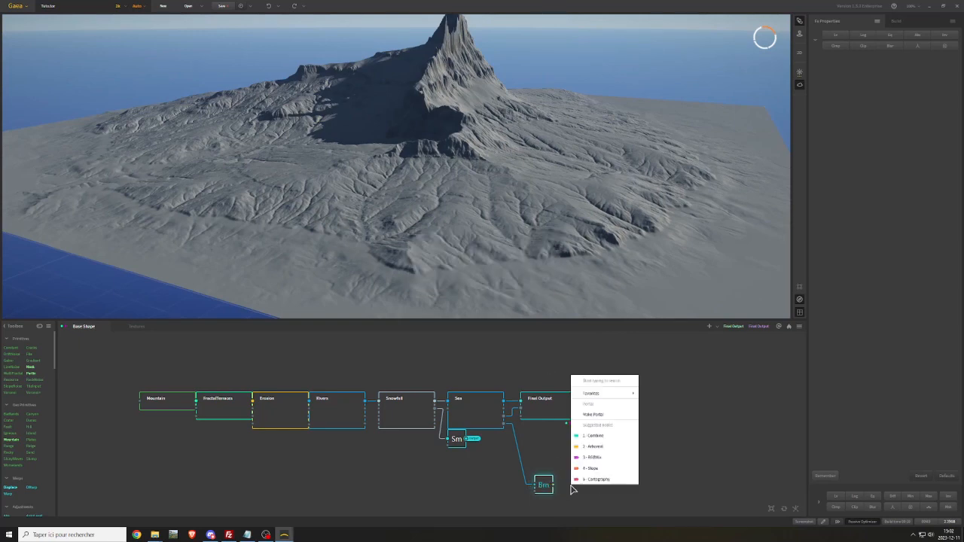
pyautogui.click(600, 418)
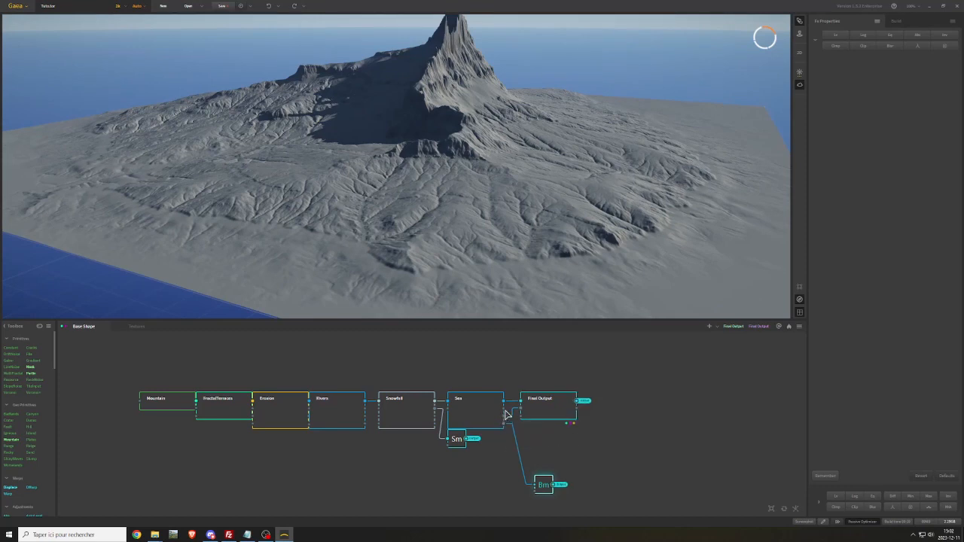
# Branch another Fx node off the Sea node, name it SeaMask and place it just above BeachMask
pyautogui.moveTo(504, 413); pyautogui.dragTo(547, 439)
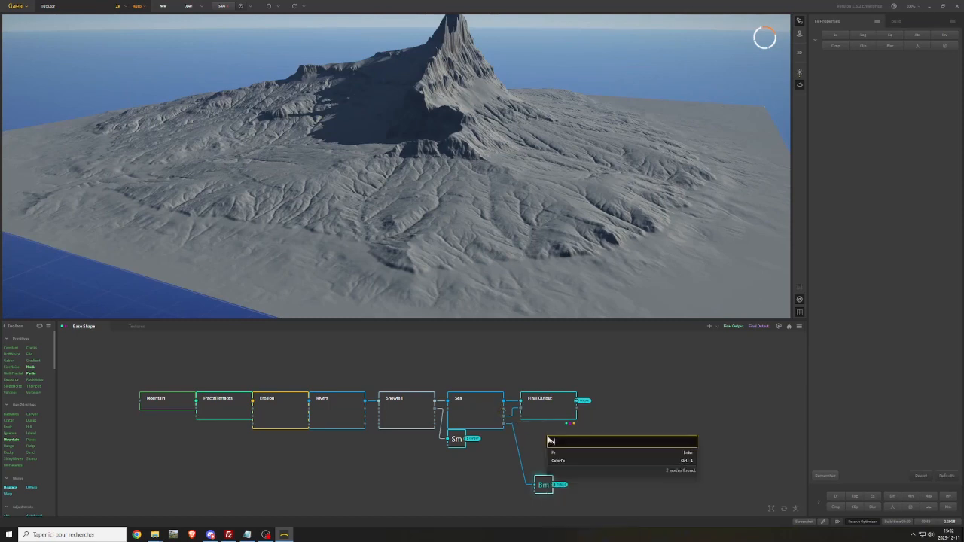
pyautogui.click(566, 453)
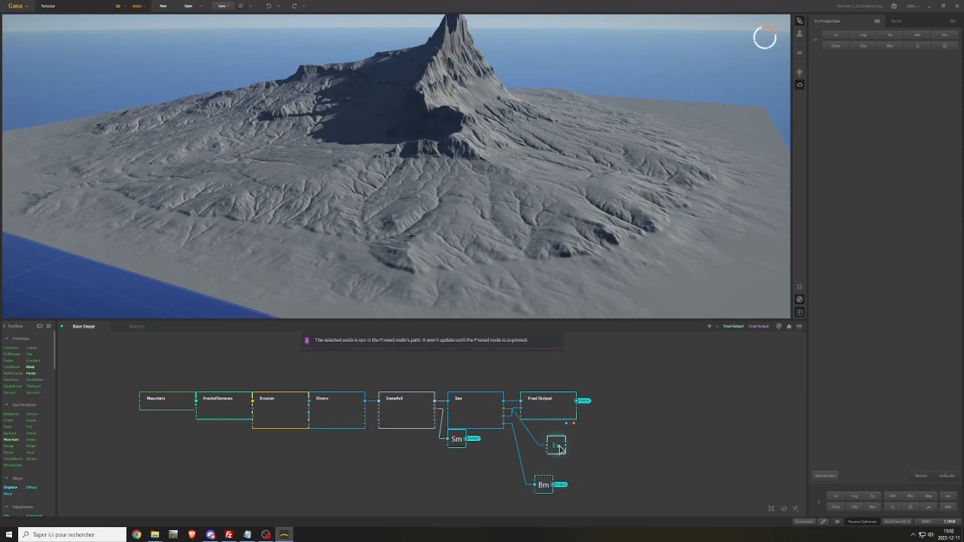
pyautogui.rightClick(557, 446)
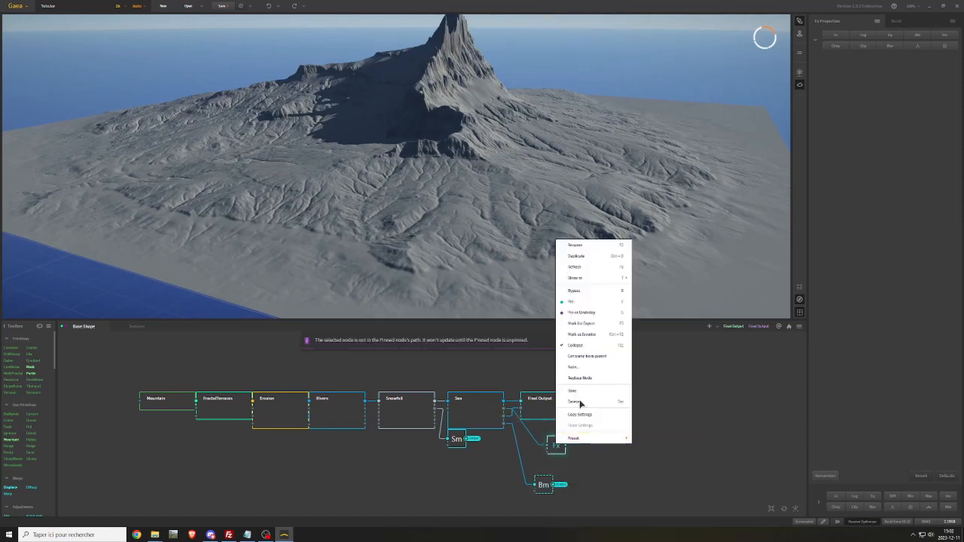
pyautogui.click(577, 247)
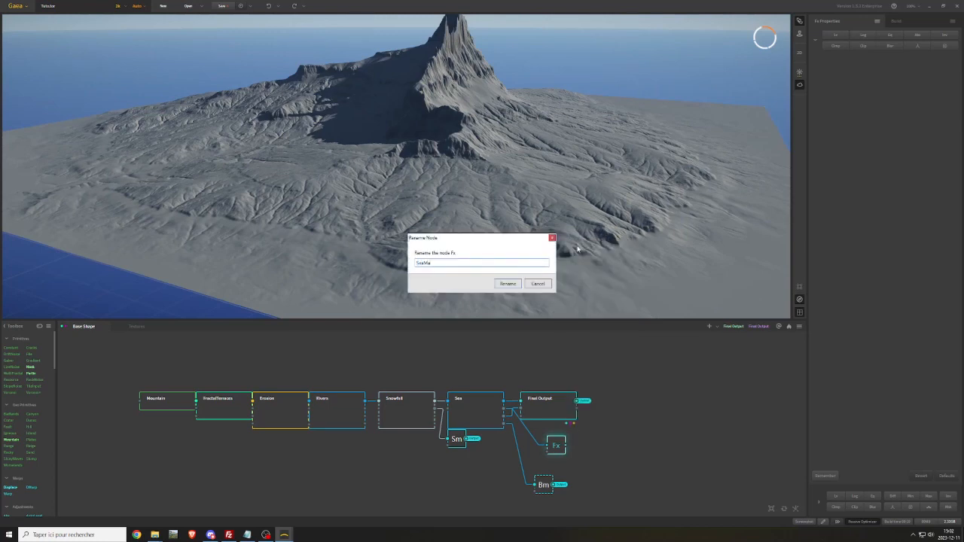
pyautogui.press('Return')
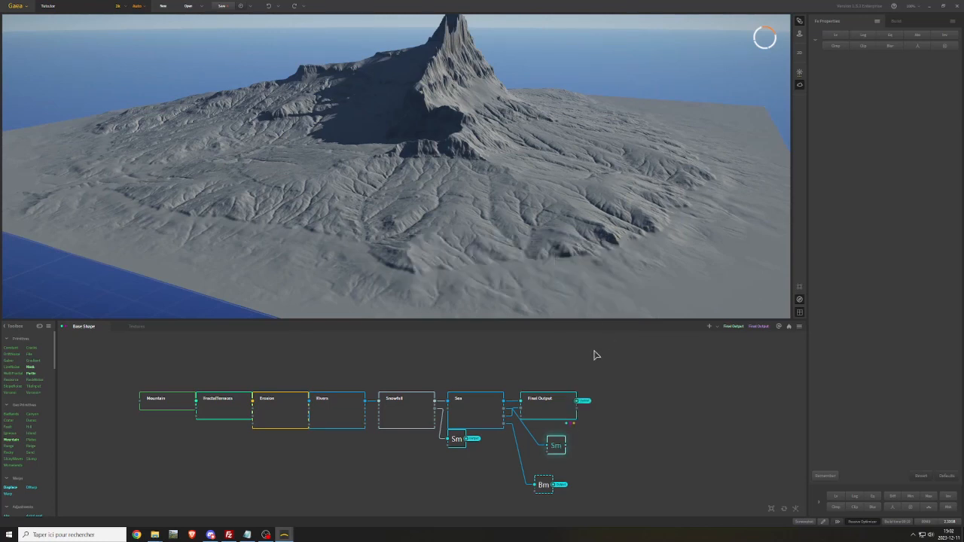
pyautogui.moveTo(560, 446); pyautogui.dragTo(548, 458)
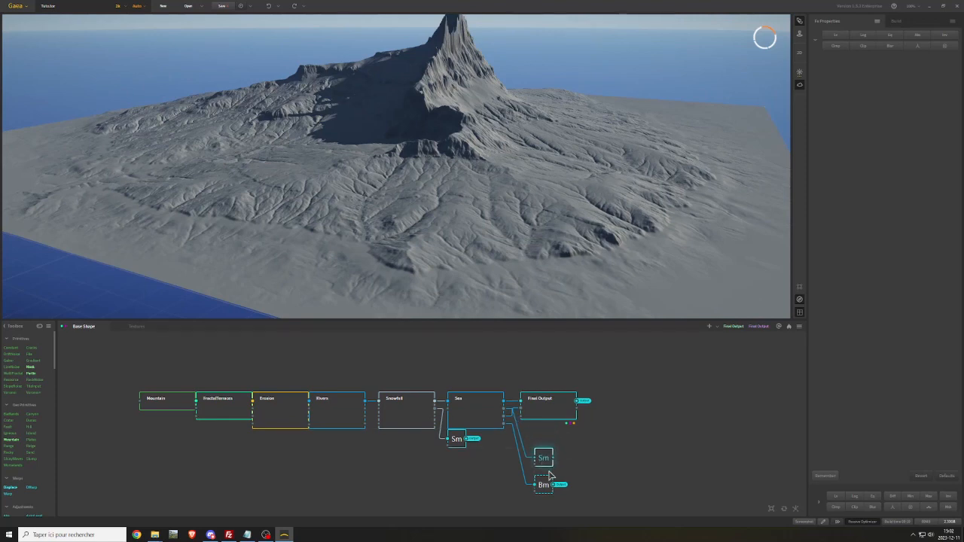
# Remove the portal from BeachMask's output and move the node directly beneath SeaMask
pyautogui.rightClick(595, 482)
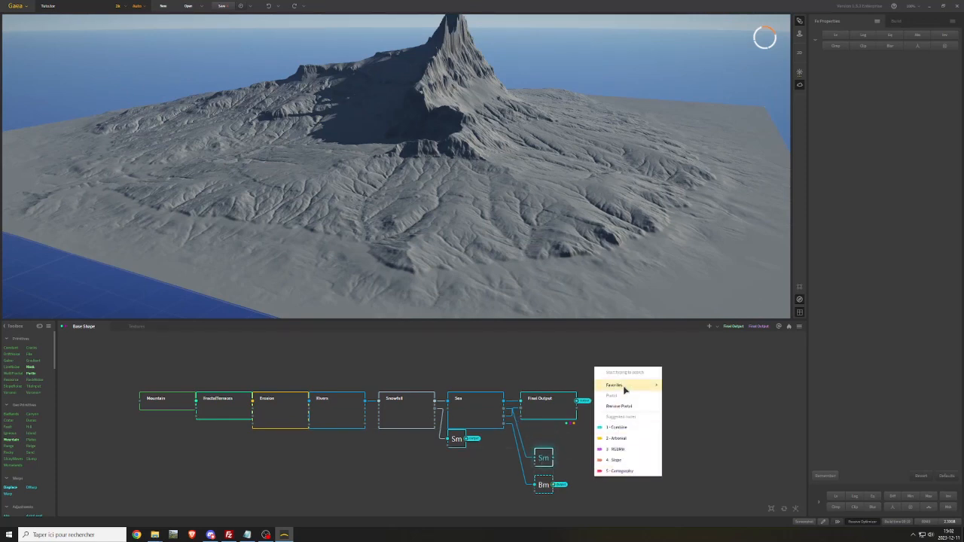
pyautogui.click(618, 406)
pyautogui.click(511, 283)
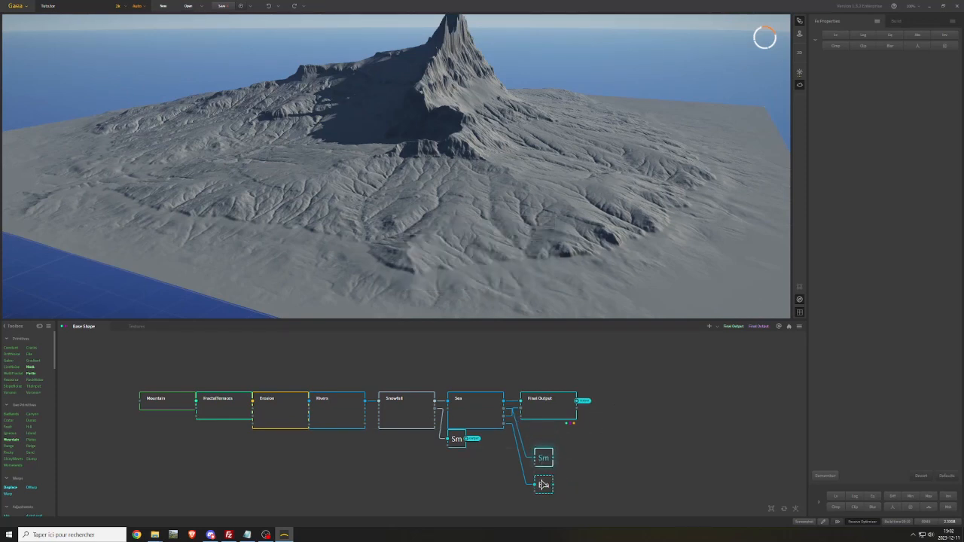
pyautogui.click(543, 485)
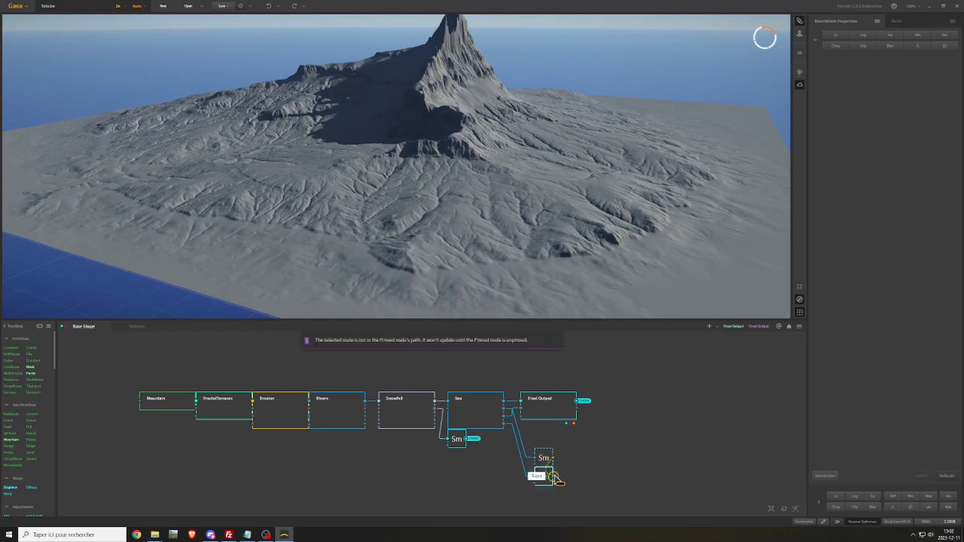
# Feed the SeaMask and BeachMask outputs into a new Combine node, using the Max method with a ratio of 100%
pyautogui.moveTo(554, 478); pyautogui.dragTo(565, 478)
pyautogui.moveTo(639, 475); pyautogui.dragTo(598, 463)
pyautogui.click(909, 44)
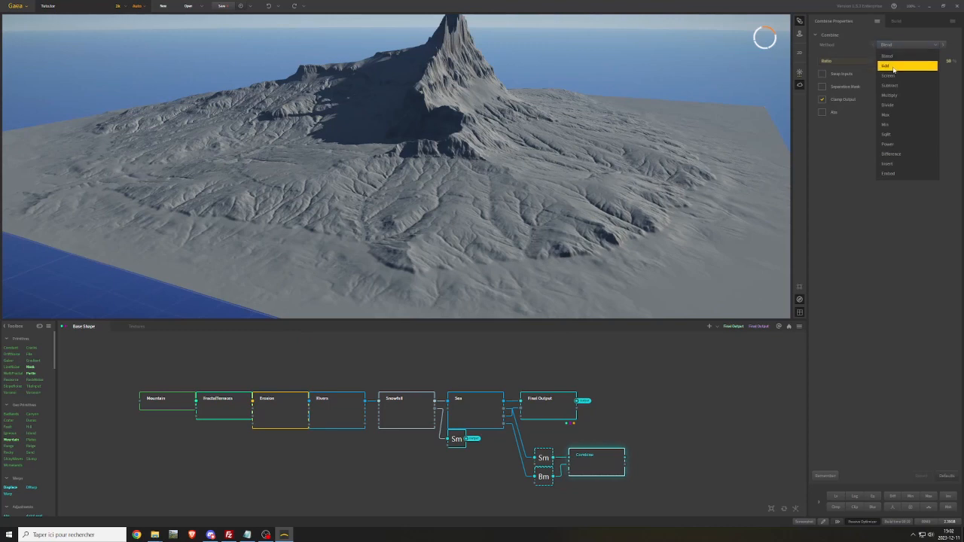
pyautogui.click(890, 117)
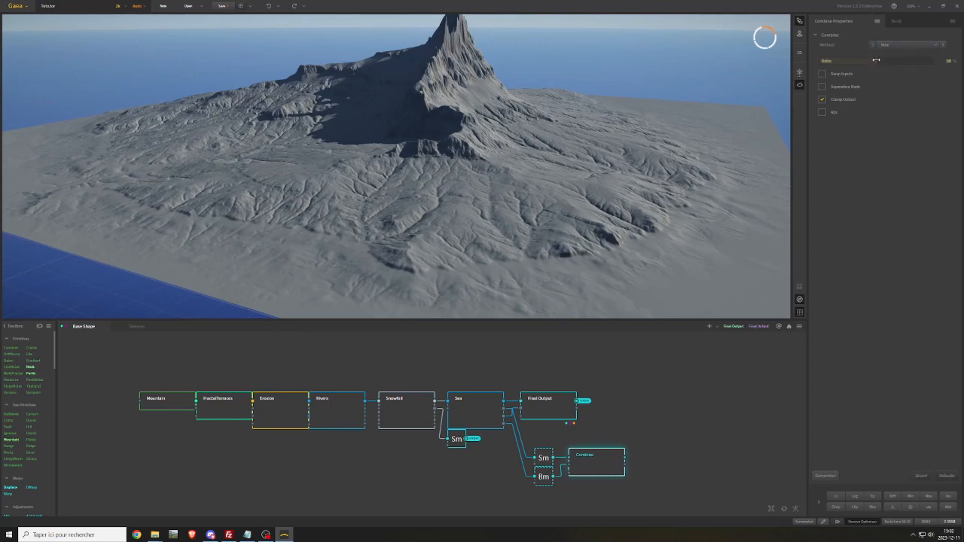
pyautogui.moveTo(877, 60); pyautogui.dragTo(951, 67)
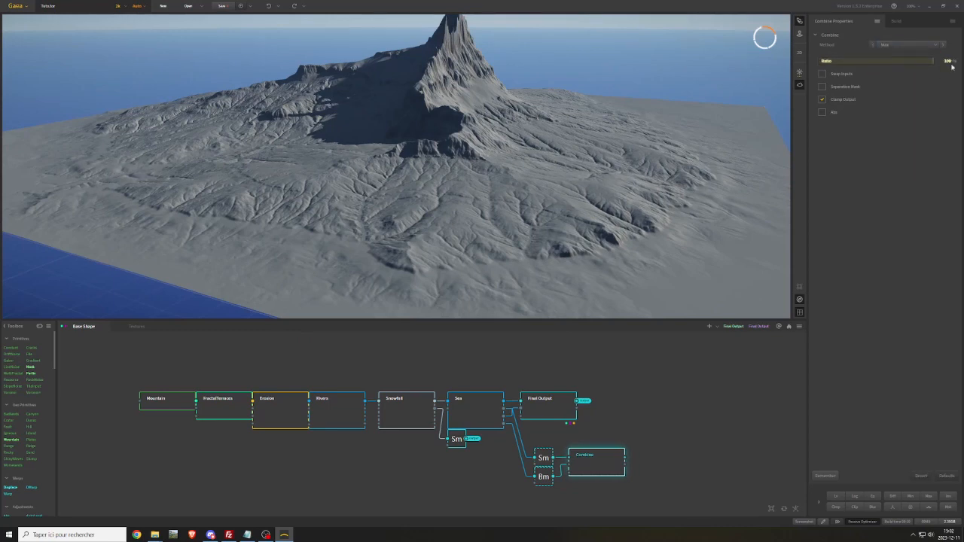
pyautogui.click(593, 472)
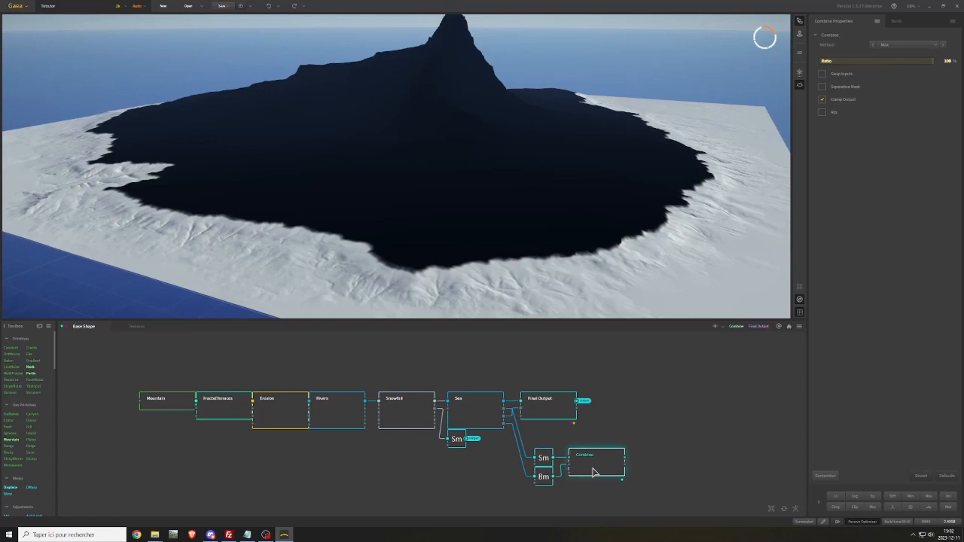
# Rename the Combine node as SandMask and make a portal from its output
pyautogui.rightClick(596, 460)
pyautogui.click(624, 262)
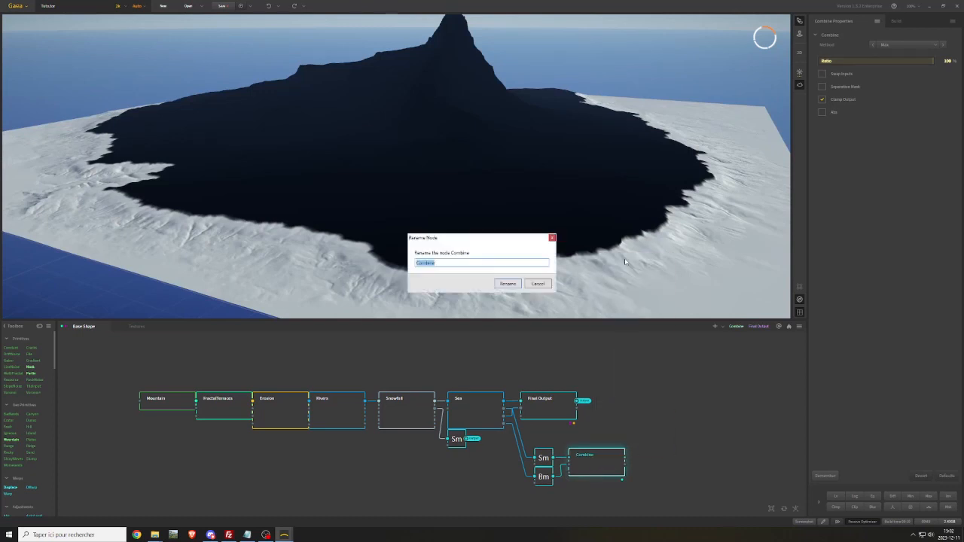
pyautogui.write('SandMas')
pyautogui.press('Return')
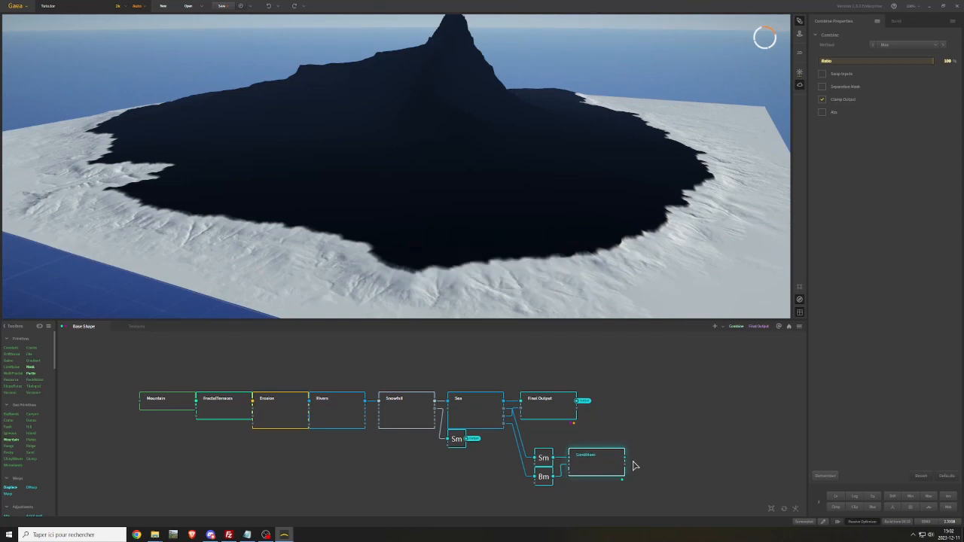
pyautogui.rightClick(625, 460)
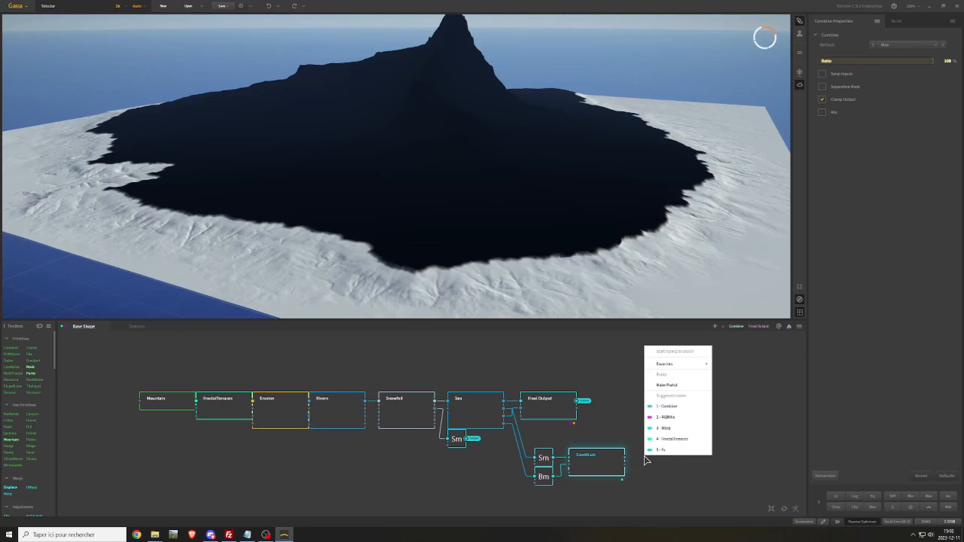
pyautogui.click(675, 390)
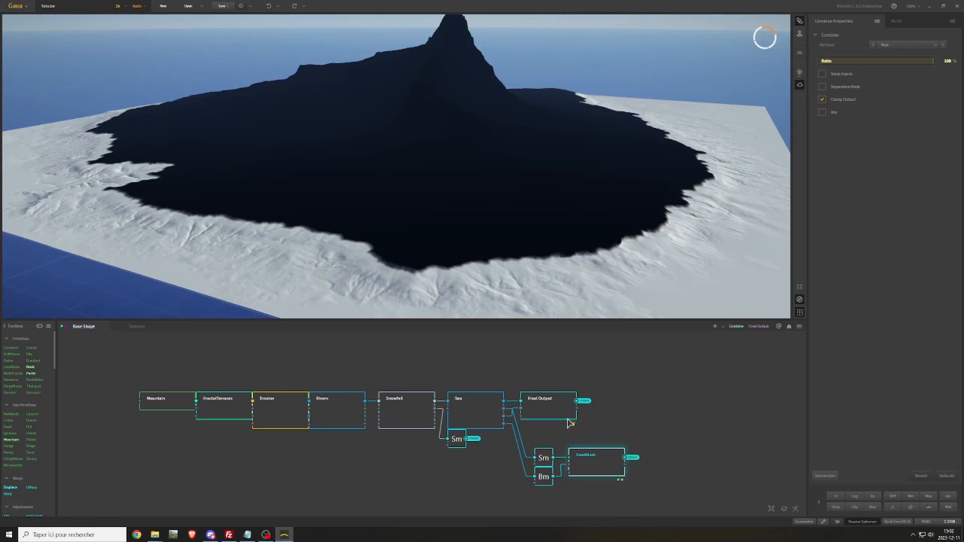
# Check the snow mask node and preview the terrain from the Final Output node
pyautogui.click(456, 442)
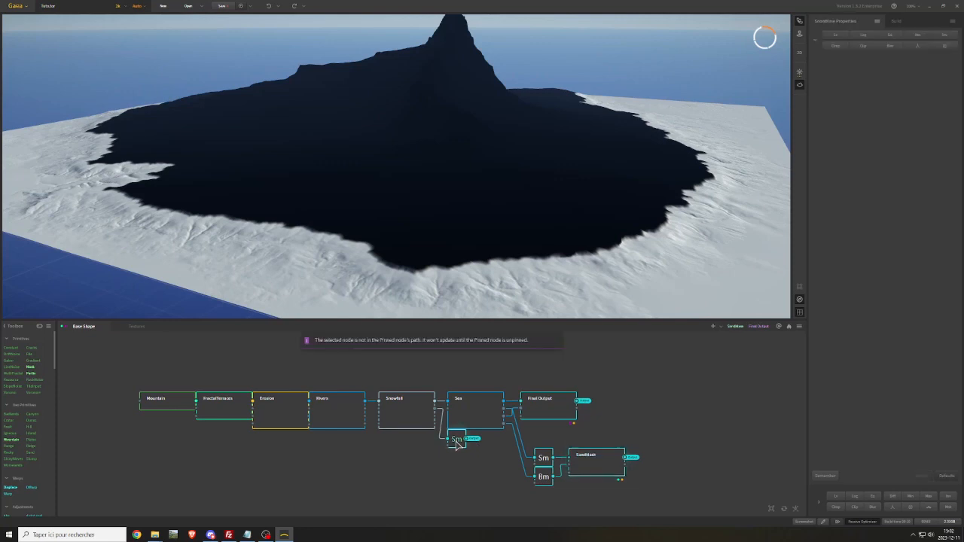
pyautogui.click(490, 467)
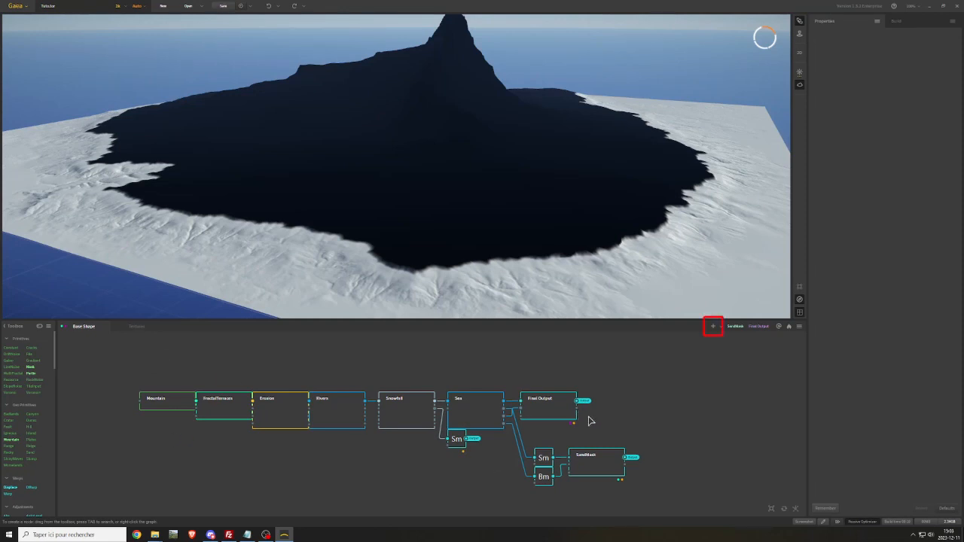
pyautogui.click(559, 406)
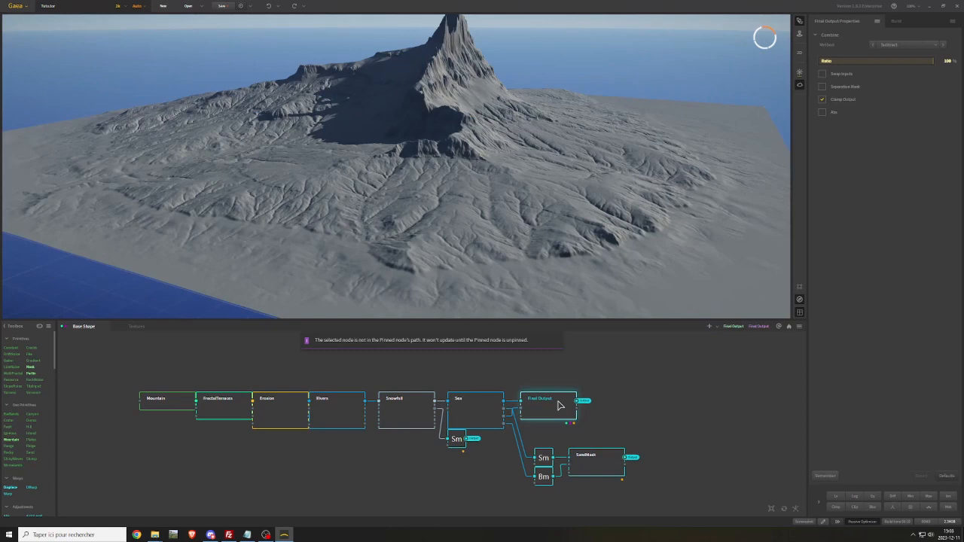
# Add an Fx node in the Textures graph and feed its input from the Final Output portal
pyautogui.click(142, 327)
pyautogui.rightClick(164, 401)
pyautogui.write('fx')
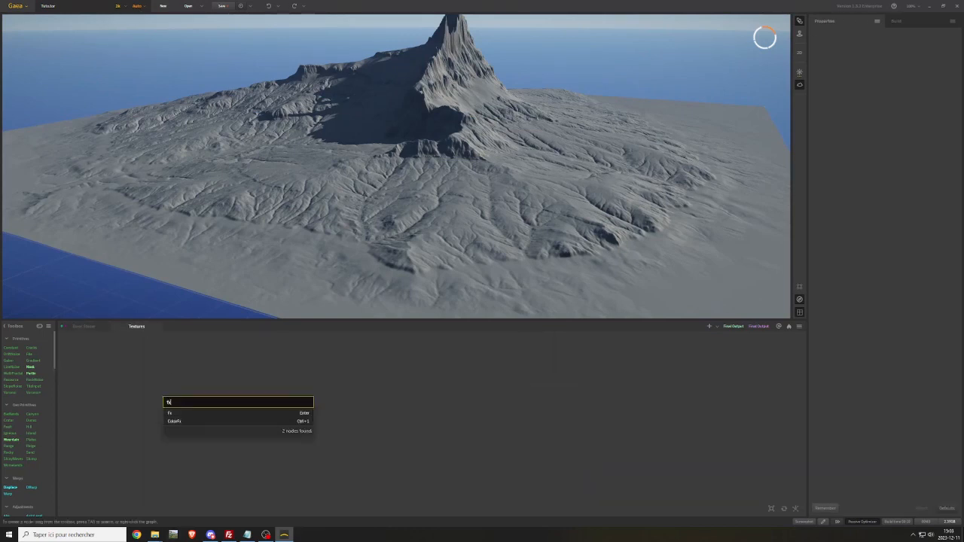
pyautogui.click(177, 412)
pyautogui.rightClick(149, 410)
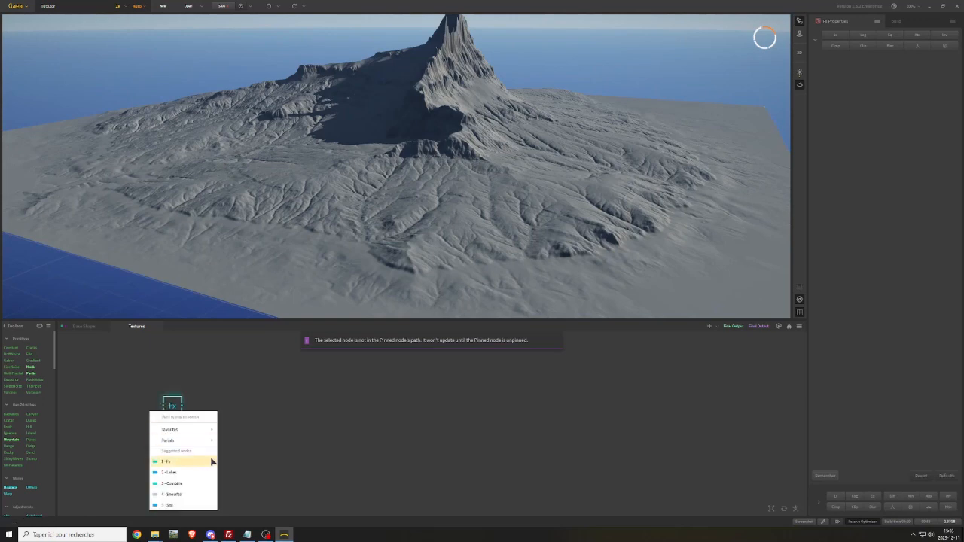
pyautogui.moveTo(209, 442)
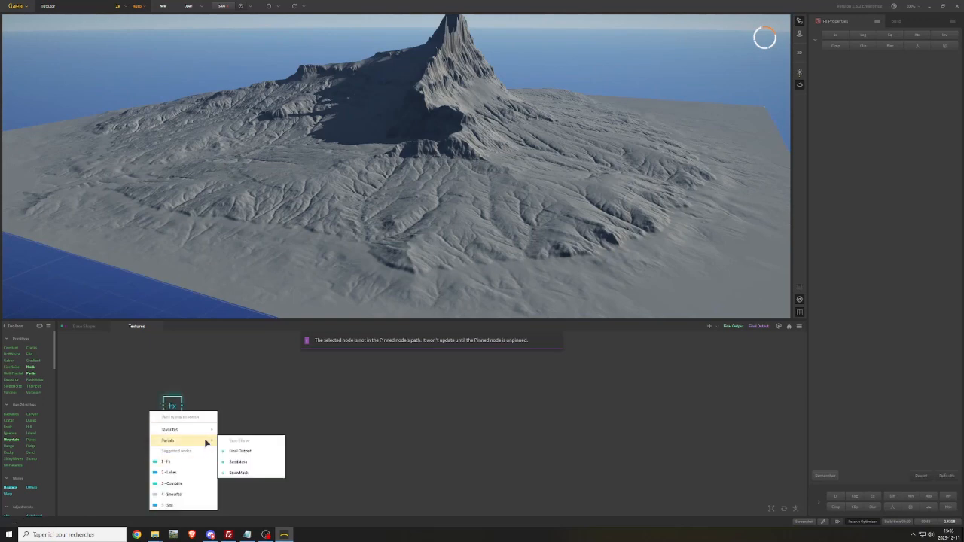
pyautogui.click(251, 452)
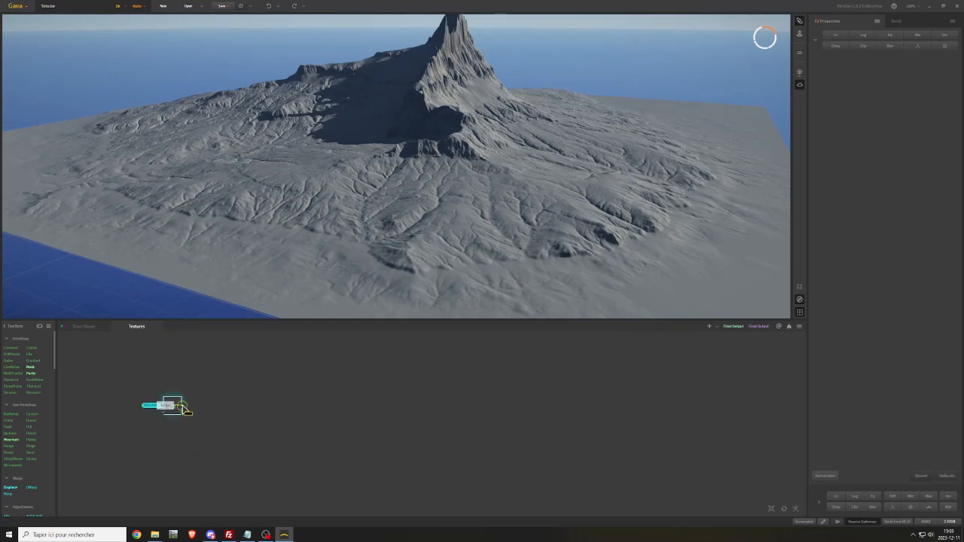
# Connect a Texture node to the Fx node's output, place it directly beside the Fx node and preview it
pyautogui.moveTo(182, 410); pyautogui.dragTo(231, 407)
pyautogui.write('tex')
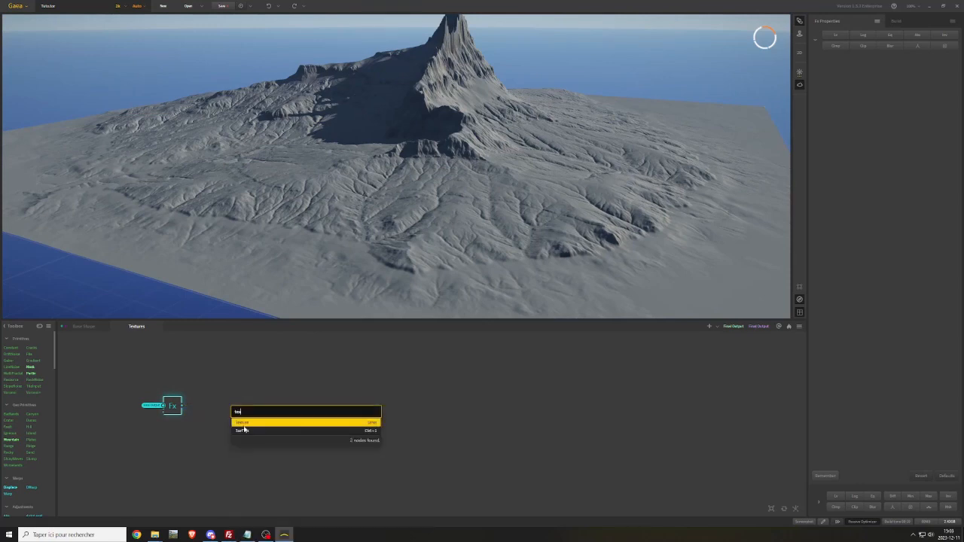
pyautogui.click(243, 425)
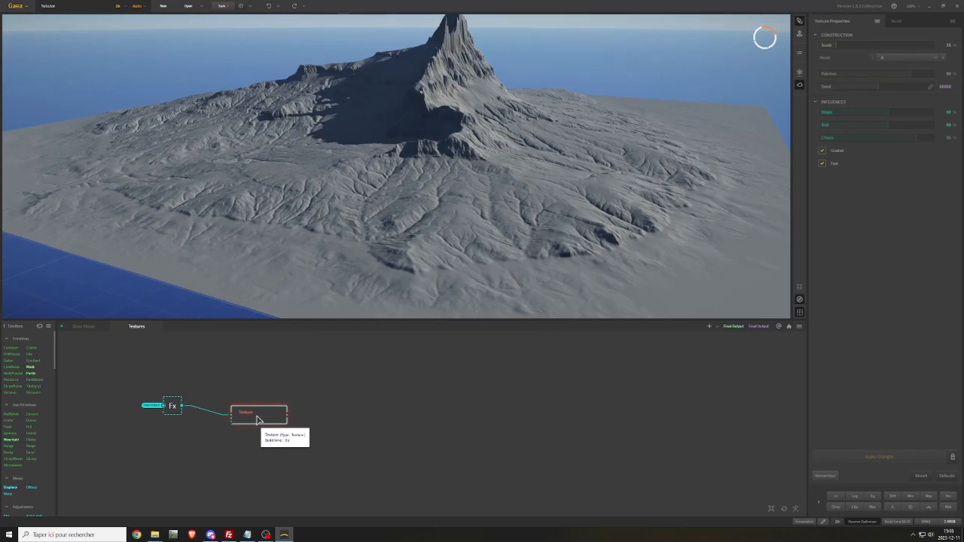
pyautogui.moveTo(257, 419); pyautogui.dragTo(216, 401)
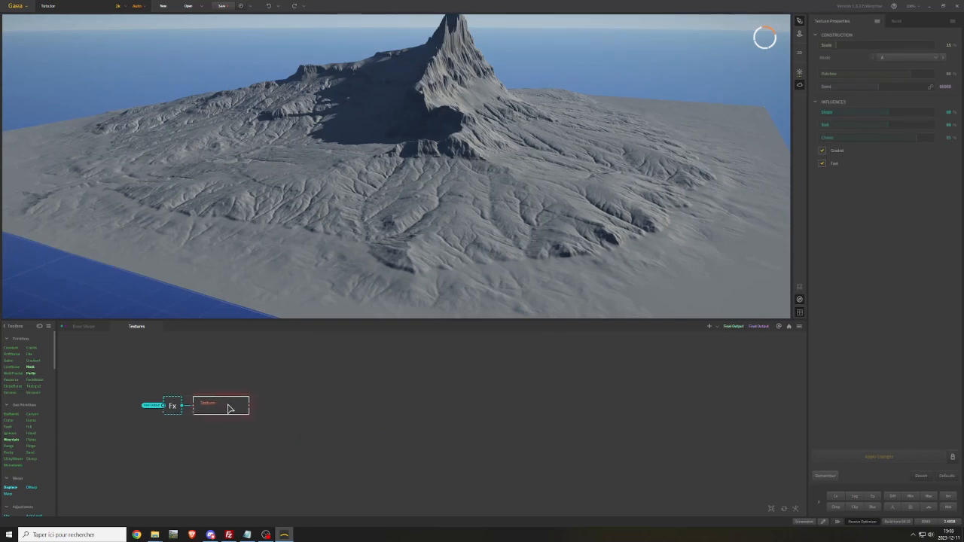
pyautogui.click(234, 410)
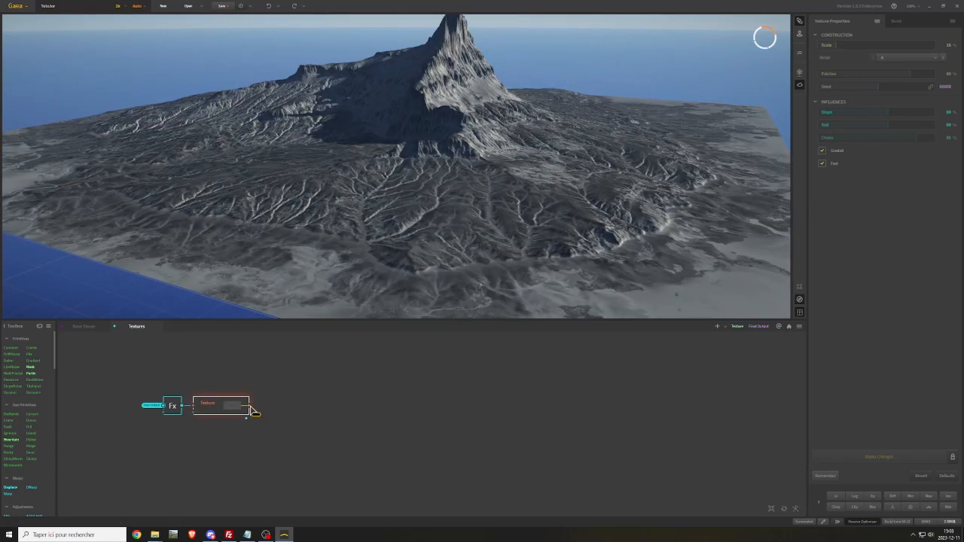
# Connect a SatMaps node to the Texture node's output and align it in the same row
pyautogui.moveTo(251, 408); pyautogui.dragTo(311, 407)
pyautogui.write('sat')
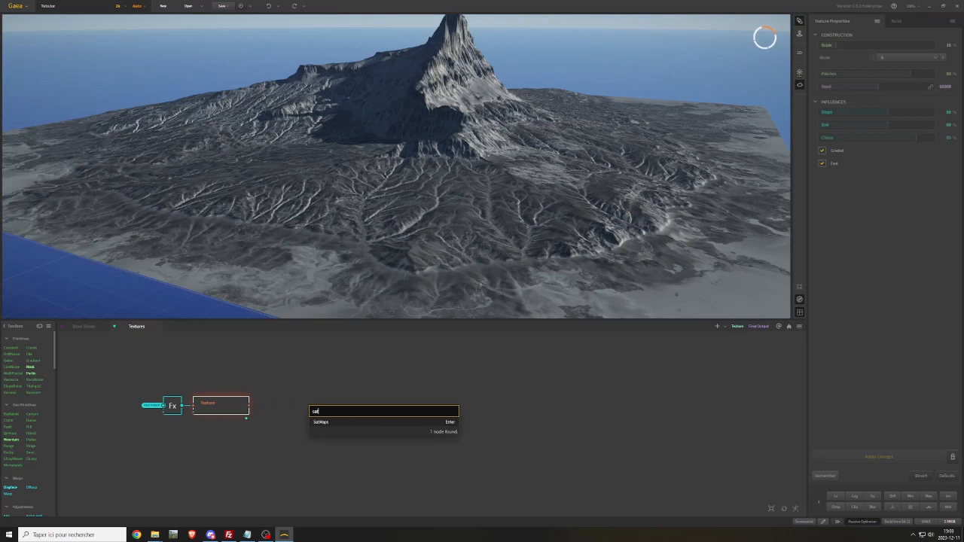
pyautogui.click(328, 422)
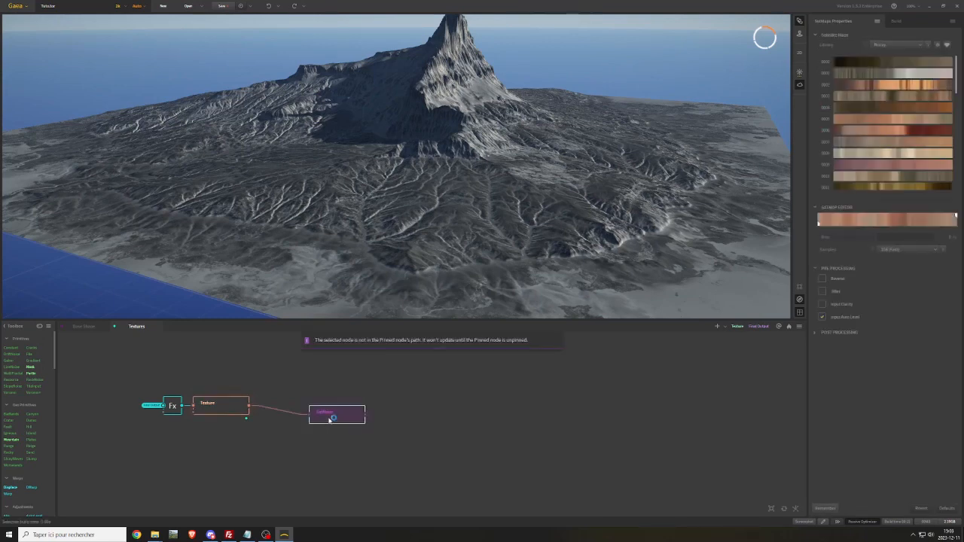
pyautogui.moveTo(328, 418)
pyautogui.mouseDown()
pyautogui.moveTo(339, 405)
pyautogui.moveTo(323, 403)
pyautogui.mouseUp()
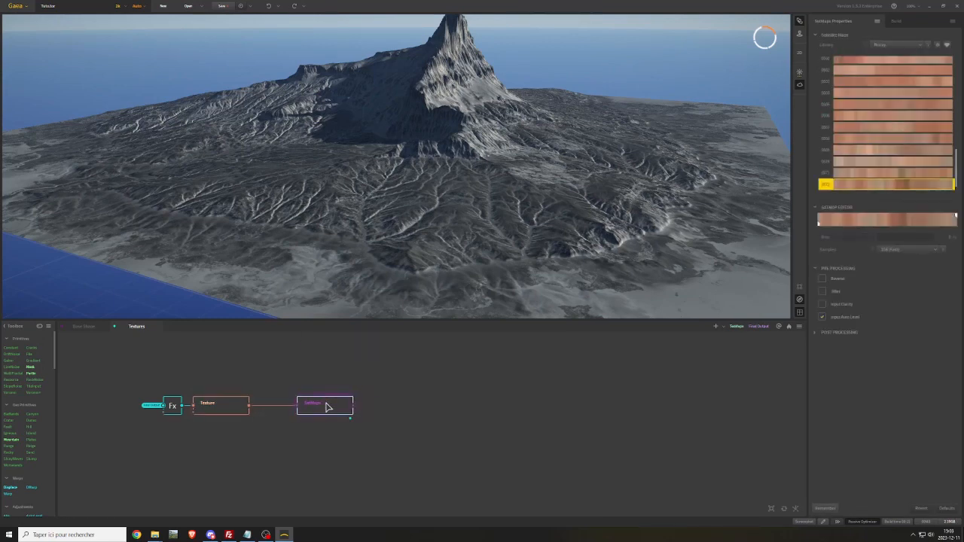
# Rename the SatMaps node as CliffColor
pyautogui.rightClick(323, 405)
pyautogui.click(357, 216)
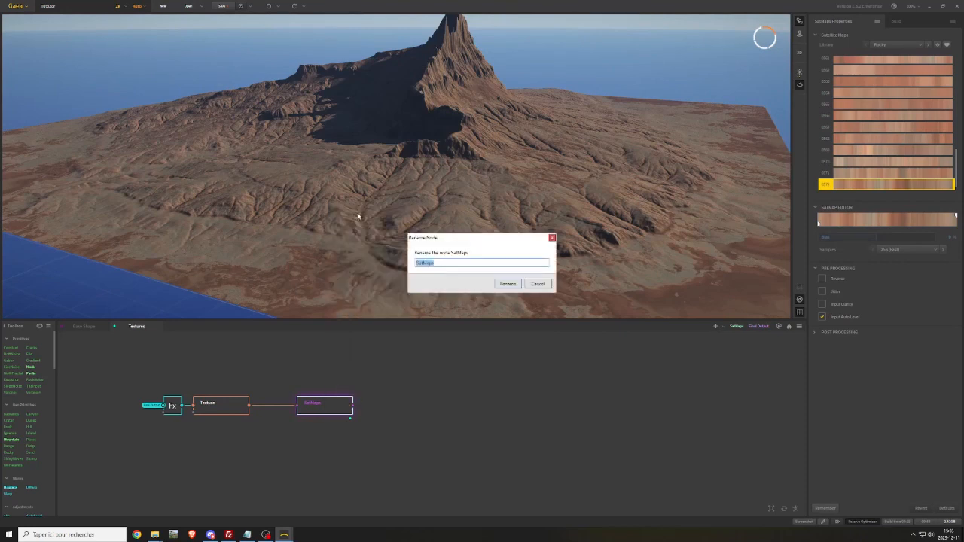
pyautogui.write('CliffColor')
pyautogui.press('Return')
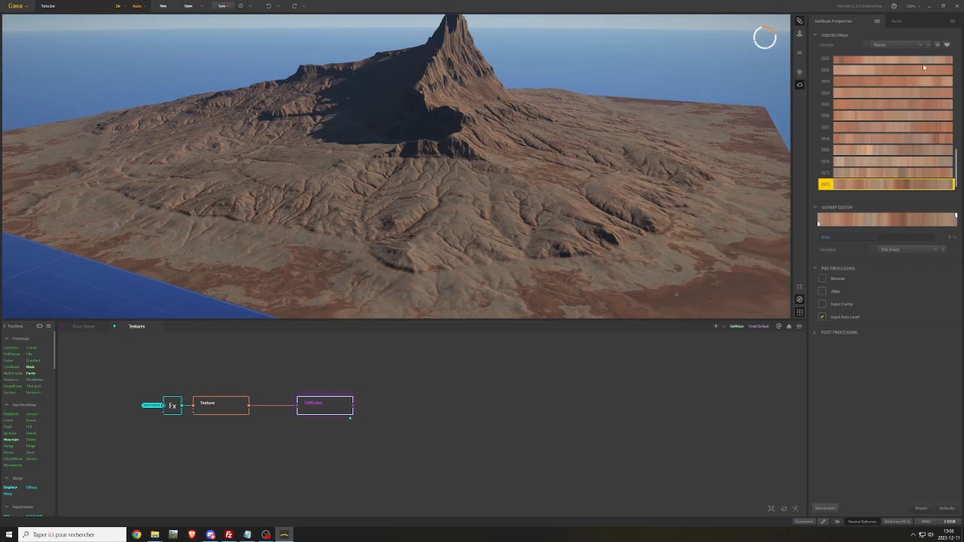
# Try several Rocky library colour maps on CliffColor and choose the striped grey and reddish-brown one for the cliffs
pyautogui.scroll(-15, 861, 113)
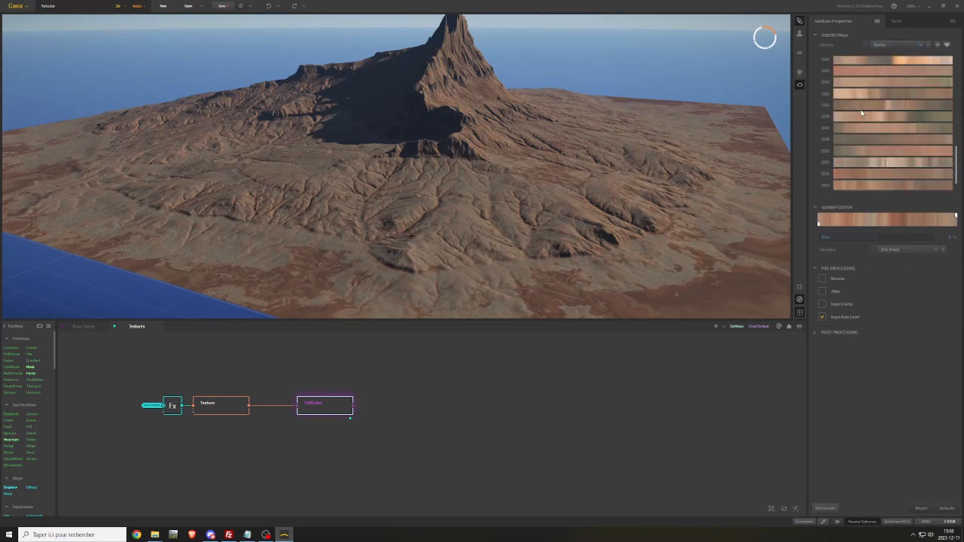
pyautogui.scroll(15, 861, 113)
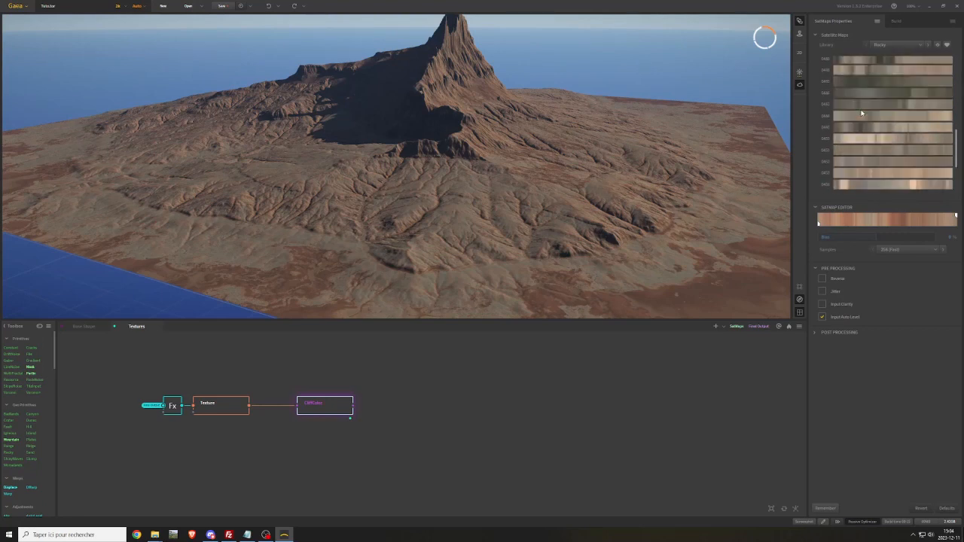
pyautogui.scroll(10, 861, 113)
pyautogui.click(869, 134)
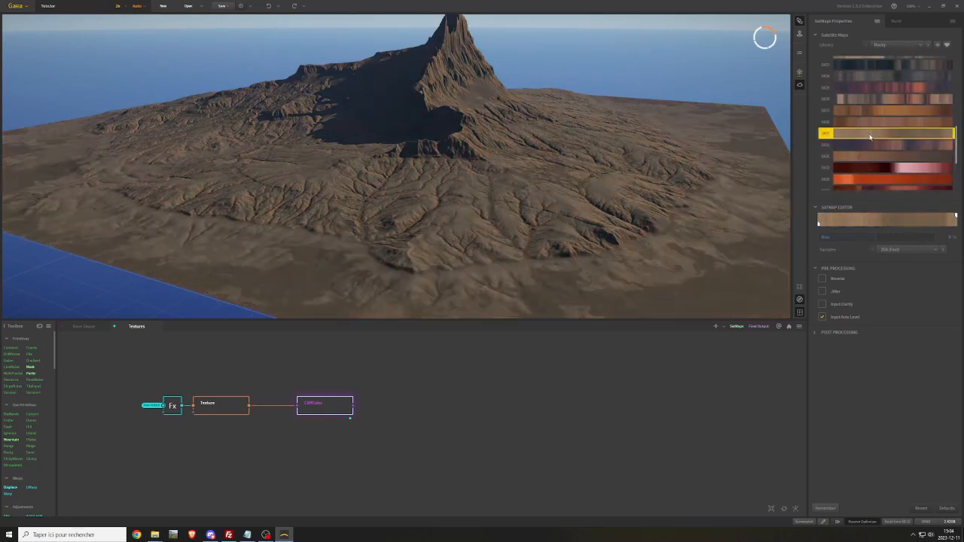
pyautogui.click(868, 122)
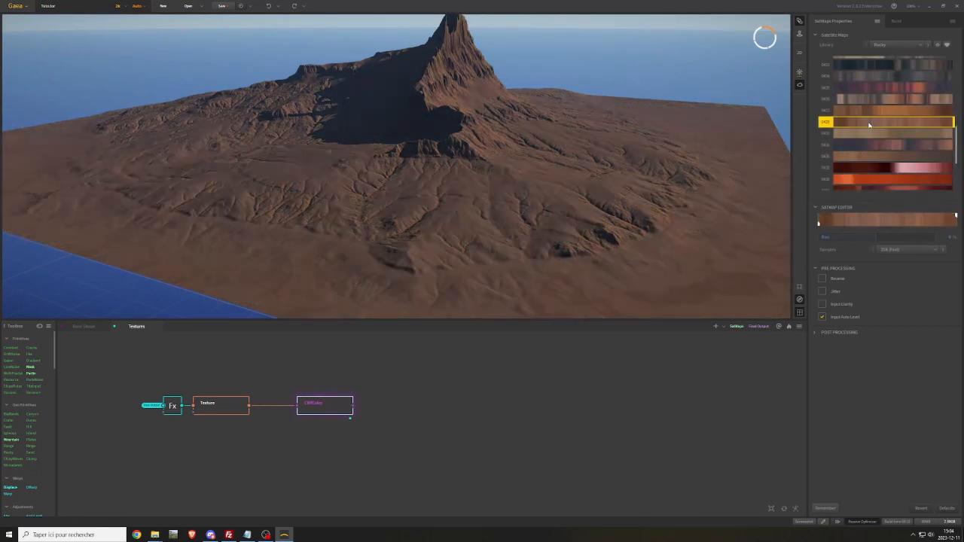
pyautogui.click(879, 100)
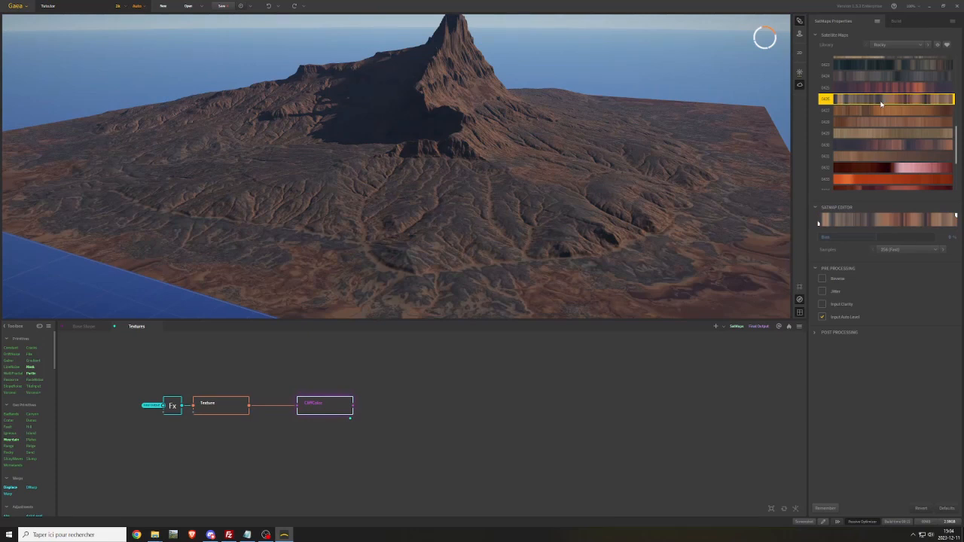
pyautogui.moveTo(465, 89)
pyautogui.mouseDown()
pyautogui.moveTo(457, 88)
pyautogui.moveTo(472, 79)
pyautogui.mouseUp()
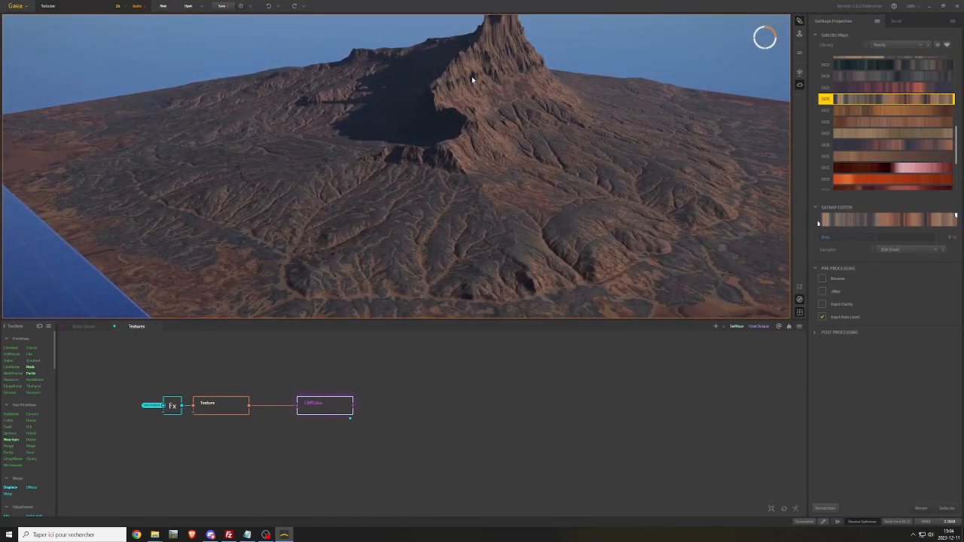
# Duplicate the CliffColor node, place the copy directly above it and connect the Texture output to the copy
pyautogui.hotkey('ctrl', 'd')
pyautogui.moveTo(354, 442); pyautogui.dragTo(317, 387)
pyautogui.moveTo(251, 405); pyautogui.dragTo(302, 388)
# Rename the duplicated CliffColor node as GrassColor
pyautogui.rightClick(320, 392)
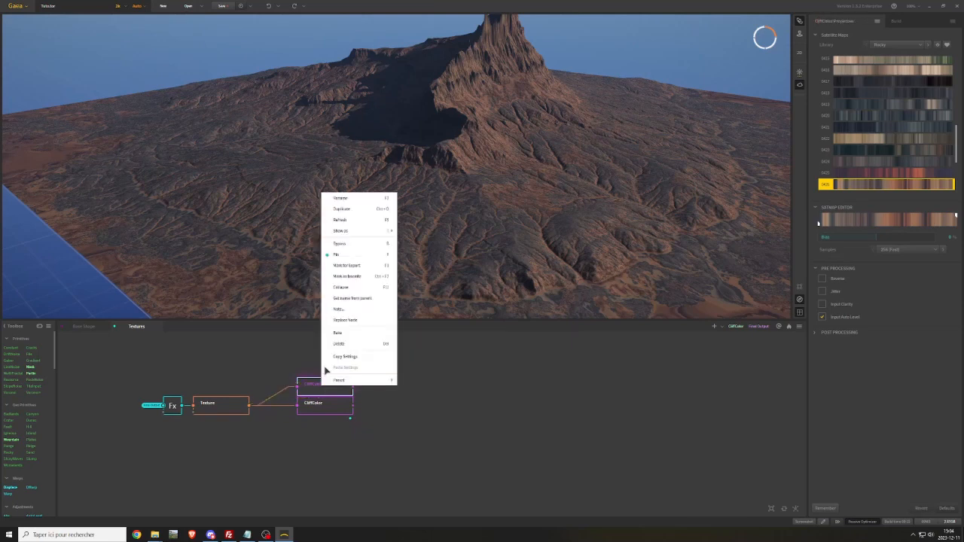
pyautogui.click(338, 200)
pyautogui.press('Left')
pyautogui.press('Left')
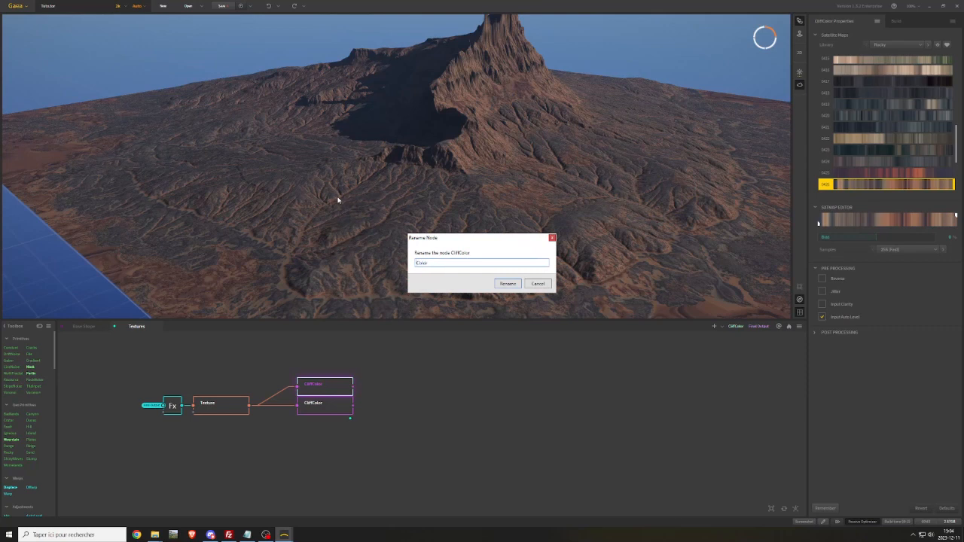
pyautogui.press('Return')
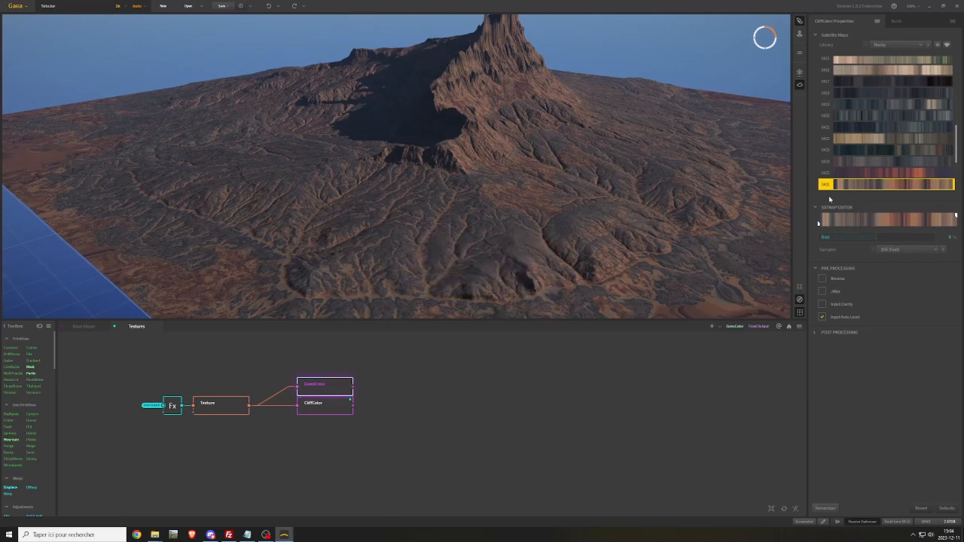
# Switch GrassColor to the Green library, try its colour maps and choose the evenly green striped one
pyautogui.click(884, 45)
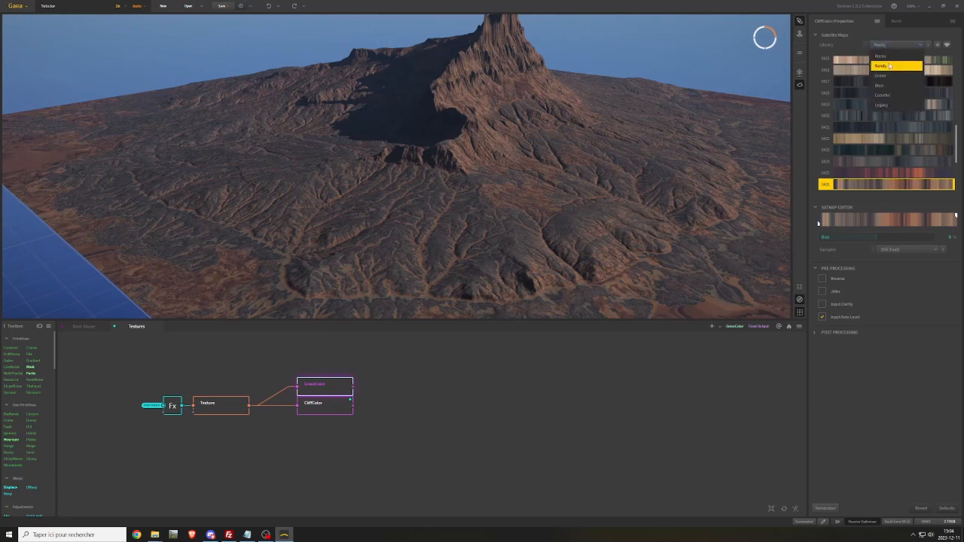
pyautogui.click(887, 77)
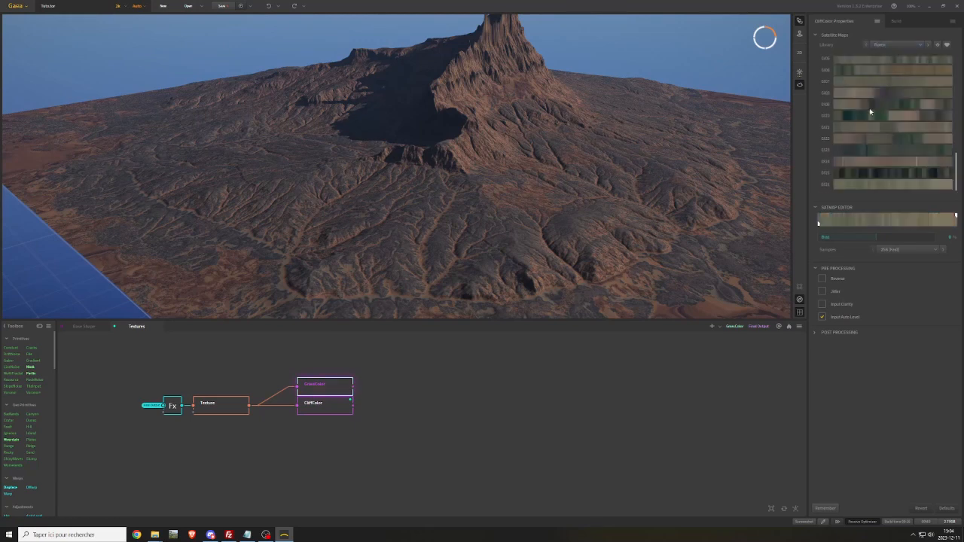
pyautogui.scroll(5, 845, 115)
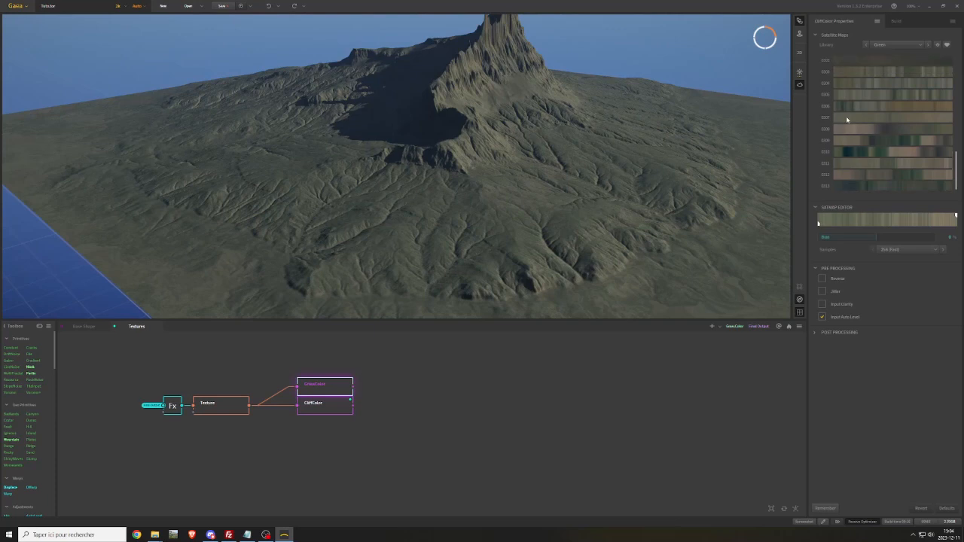
pyautogui.click(852, 84)
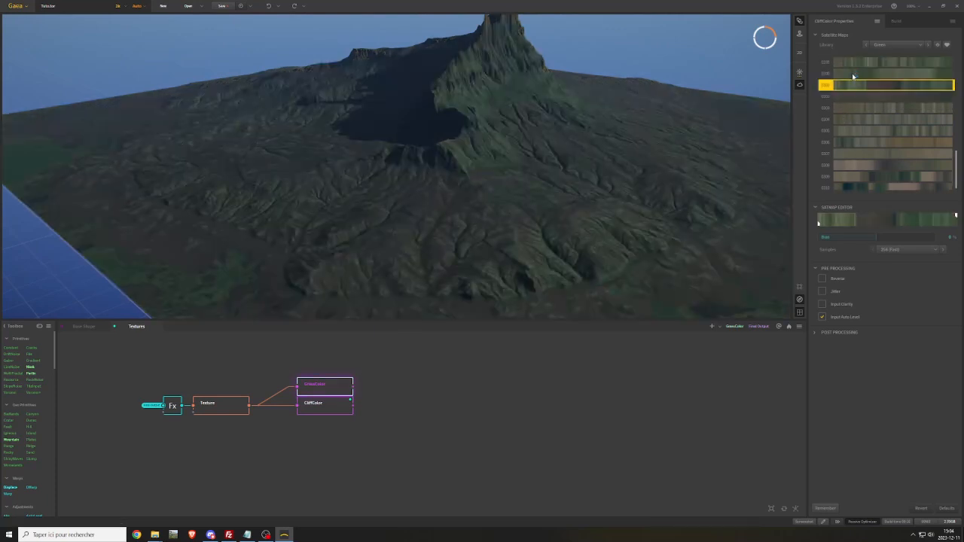
pyautogui.click(852, 73)
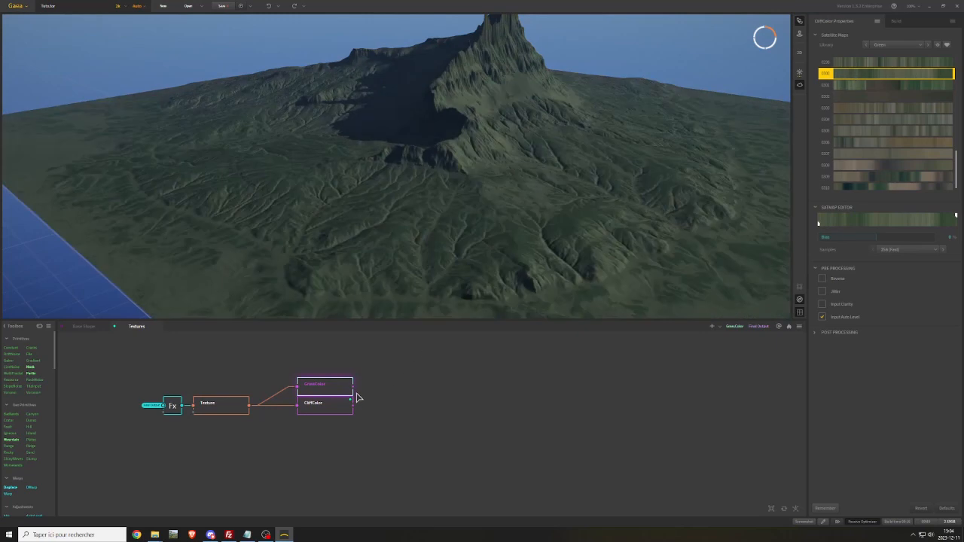
# Blend GrassColor and CliffColor in a new Combine node and add a Slope node below CliffColor
pyautogui.moveTo(353, 387); pyautogui.dragTo(404, 392)
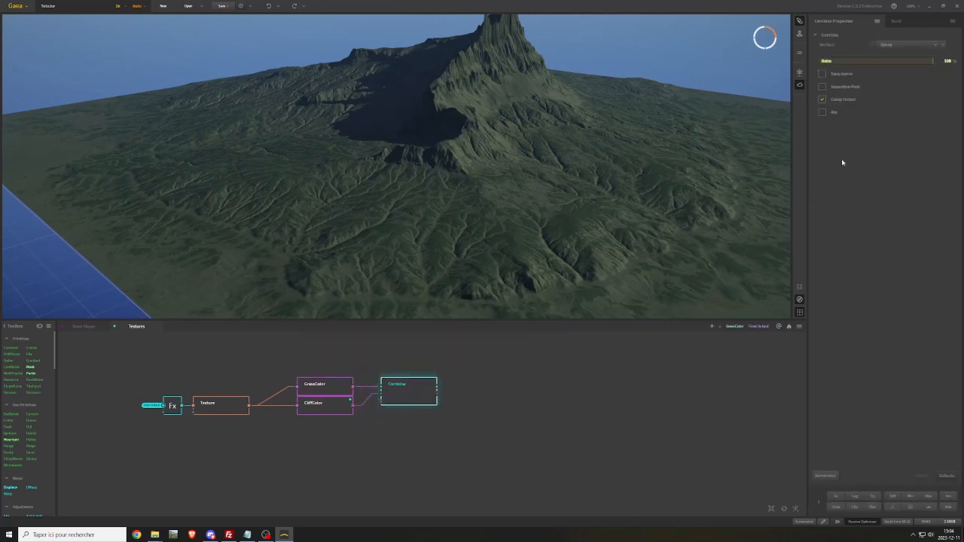
pyautogui.rightClick(303, 433)
pyautogui.write('slop')
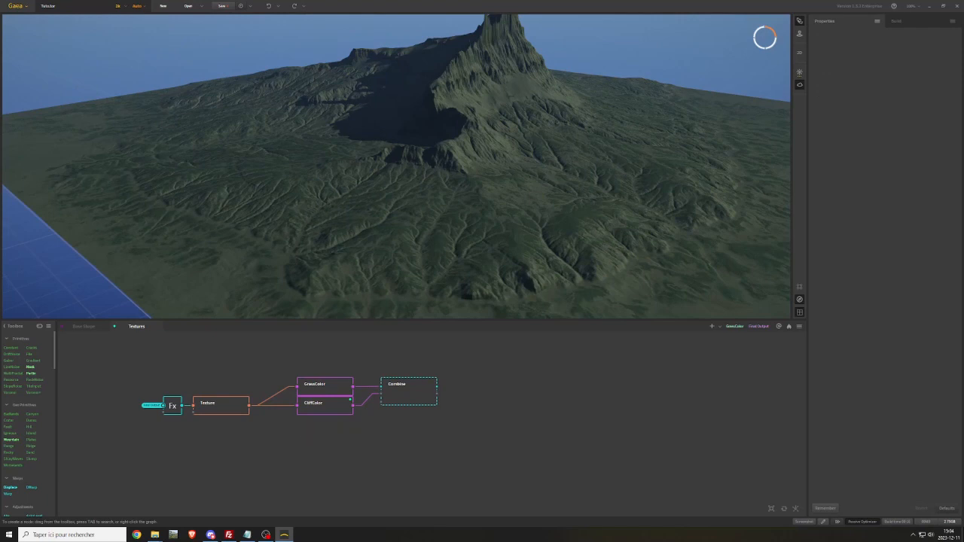
pyautogui.write('e')
pyautogui.press('Return')
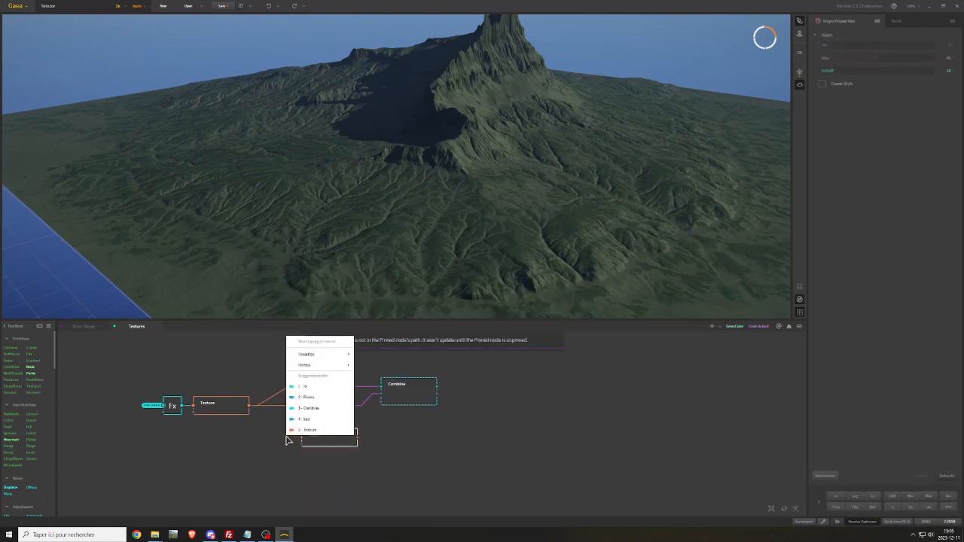
# Feed the Slope node from the Final Output portal, connect it to Combine's Mask input and align it under CliffColor
pyautogui.rightClick(287, 441)
pyautogui.moveTo(335, 367)
pyautogui.click(374, 377)
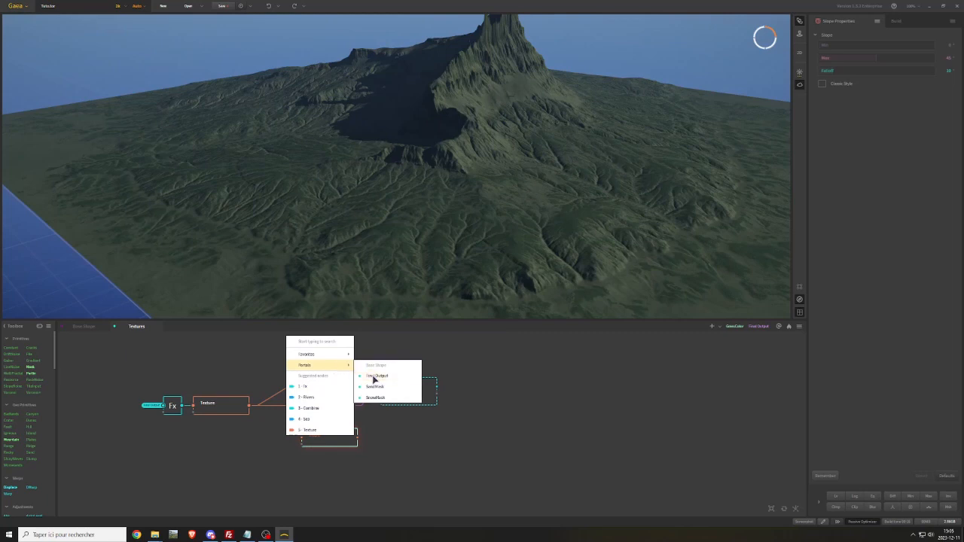
pyautogui.moveTo(357, 435); pyautogui.dragTo(391, 399)
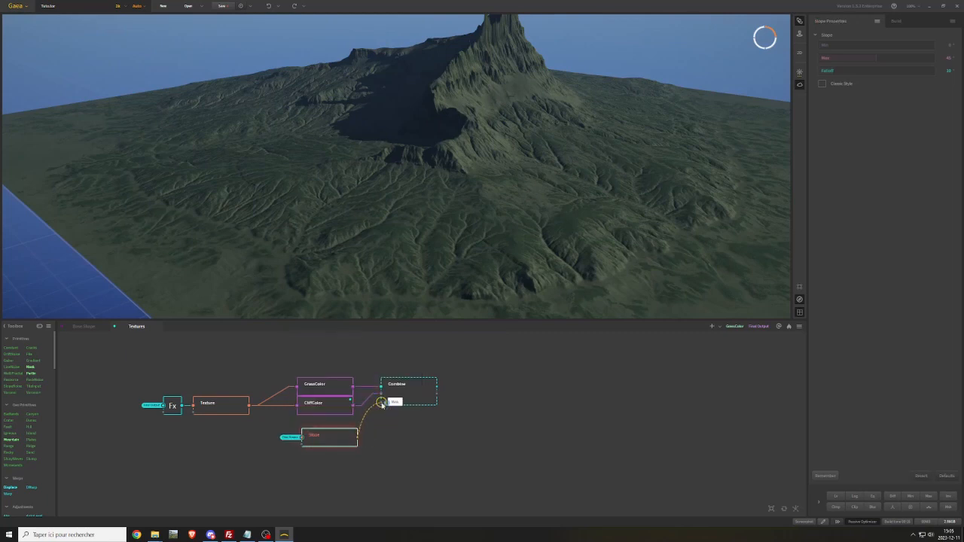
pyautogui.moveTo(322, 441); pyautogui.dragTo(317, 427)
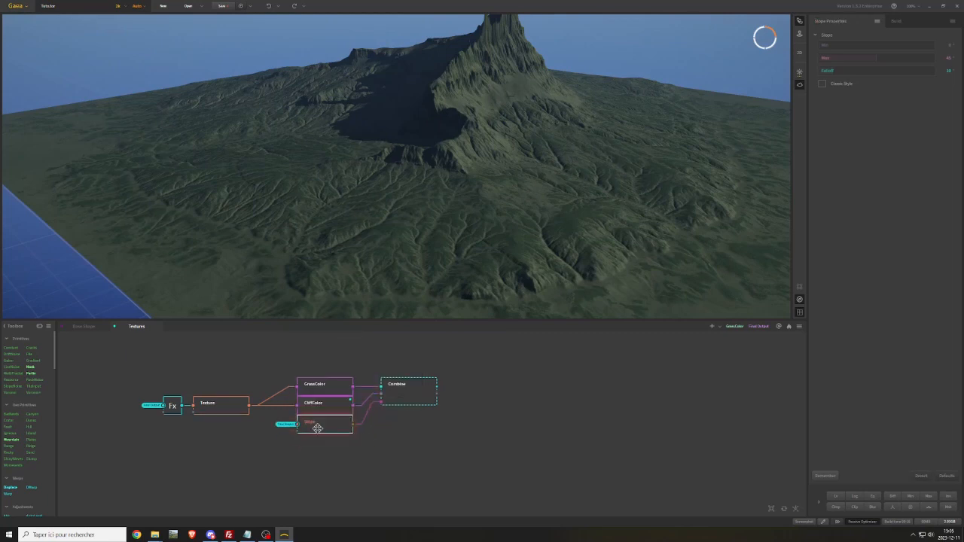
# Preview the Combine node and swap CliffColor and GrassColor so the rock colour covers the steep slopes
pyautogui.click(404, 396)
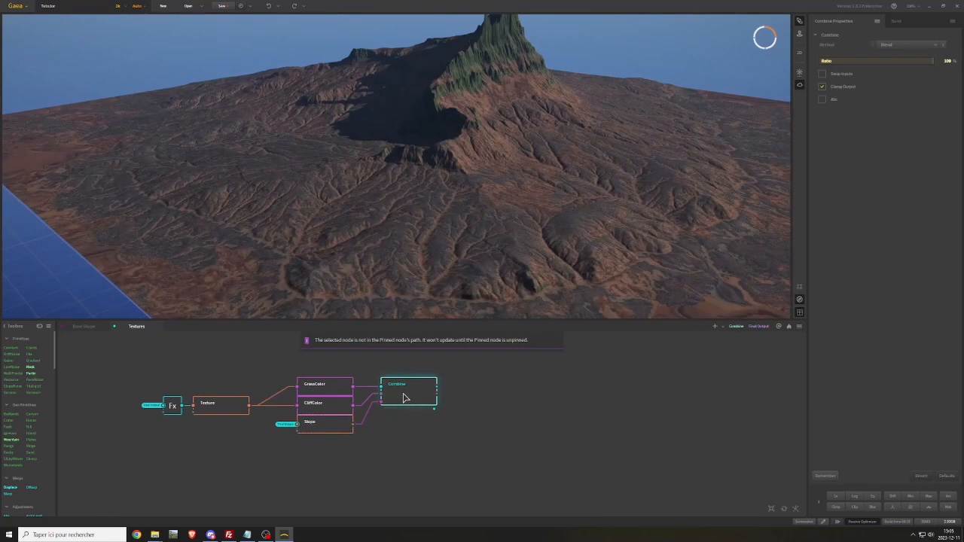
pyautogui.moveTo(319, 397)
pyautogui.mouseDown()
pyautogui.moveTo(317, 359)
pyautogui.moveTo(381, 387)
pyautogui.moveTo(375, 395)
pyautogui.moveTo(327, 359)
pyautogui.moveTo(330, 405)
pyautogui.mouseUp()
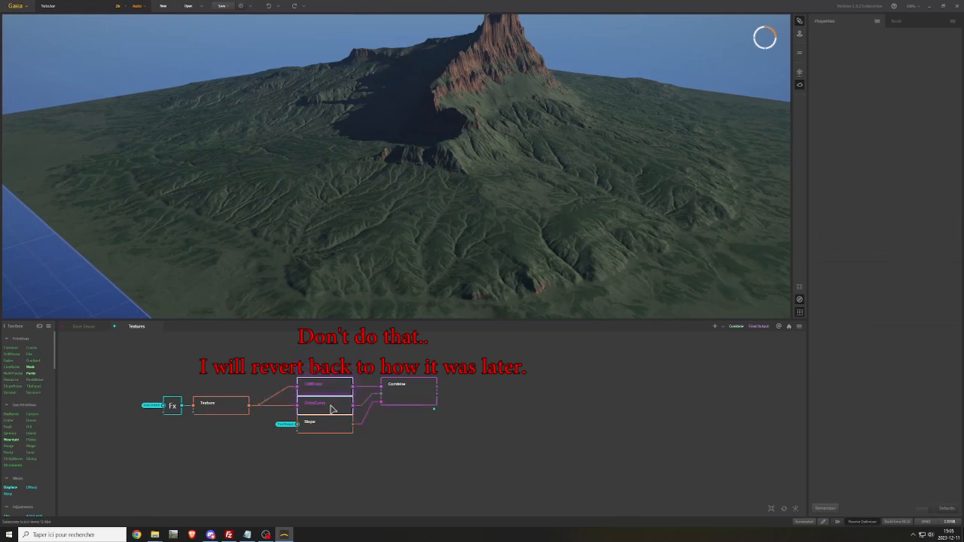
pyautogui.click(416, 393)
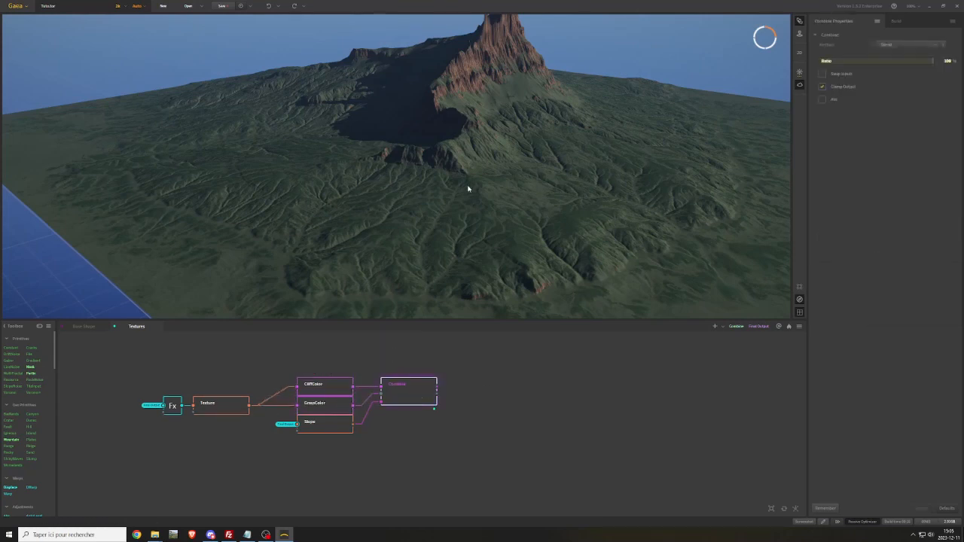
pyautogui.scroll(-3, 467, 188)
pyautogui.scroll(3, 466, 188)
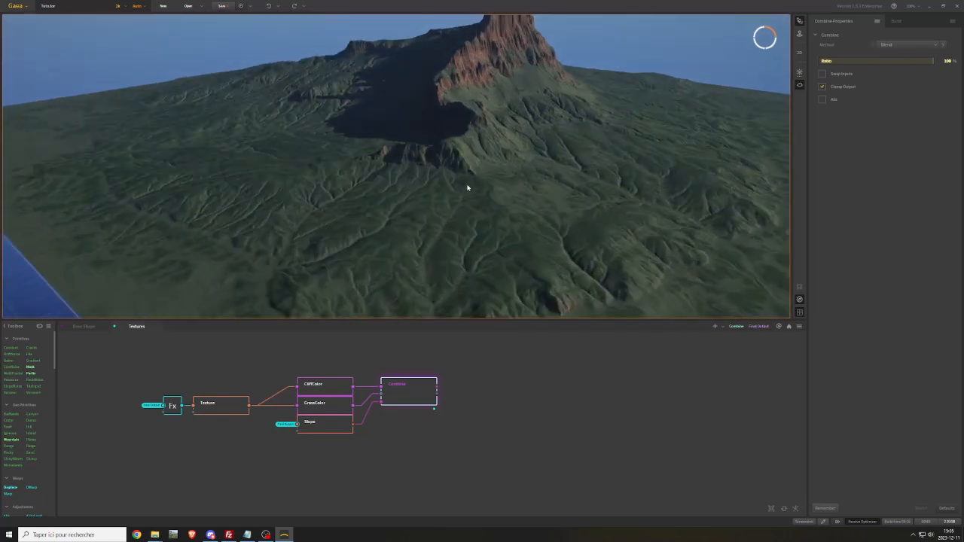
pyautogui.scroll(-2, 467, 189)
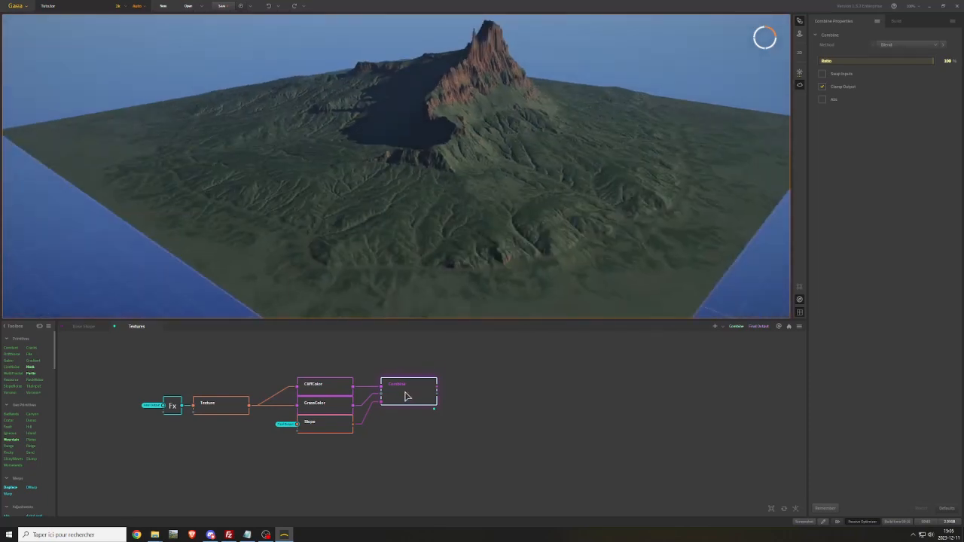
# Duplicate the Combine node, place the copy after the first one and connect the first Combine's output to its input
pyautogui.hotkey('ctrl', 'd')
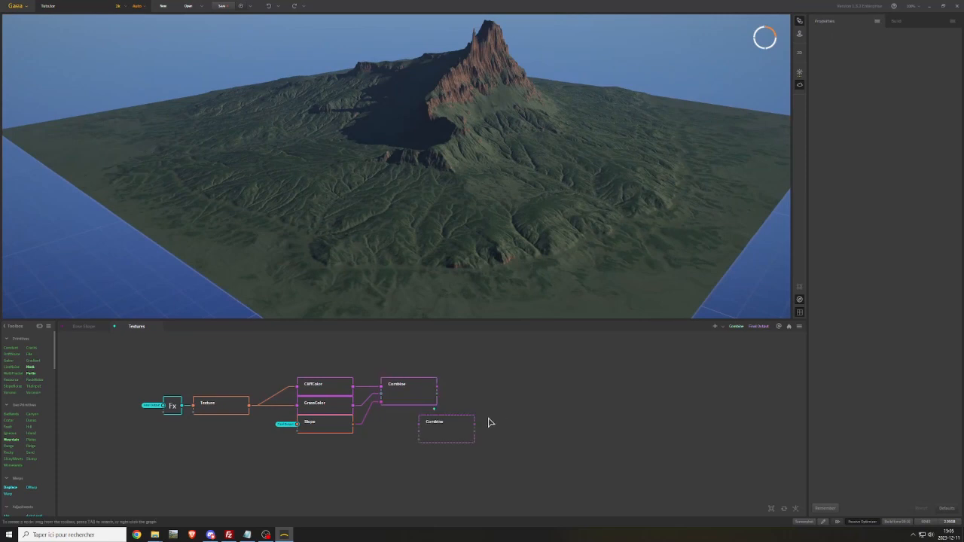
pyautogui.moveTo(419, 431); pyautogui.dragTo(531, 391)
pyautogui.click(436, 420)
pyautogui.click(450, 387)
pyautogui.click(481, 385)
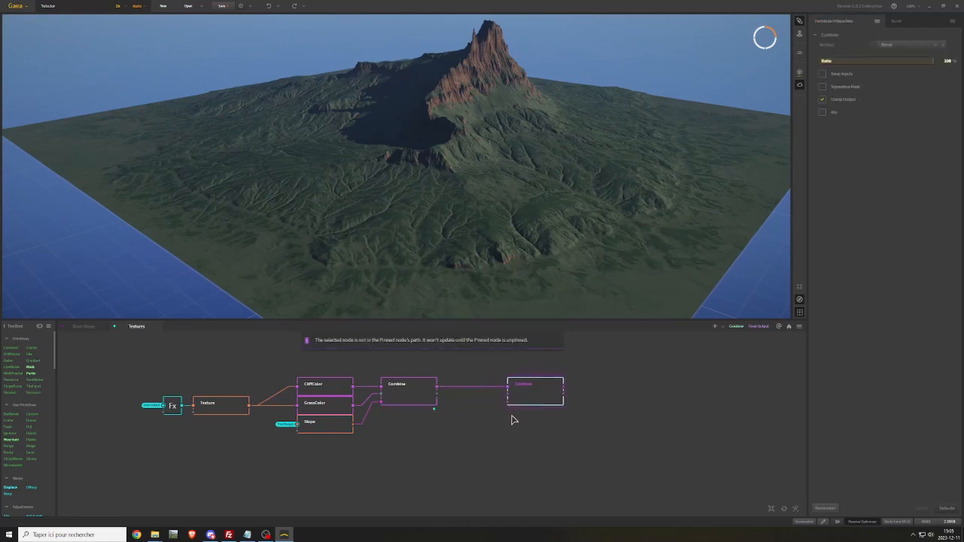
# Feed the second Combine node's mask input from the SandMask portal
pyautogui.rightClick(483, 432)
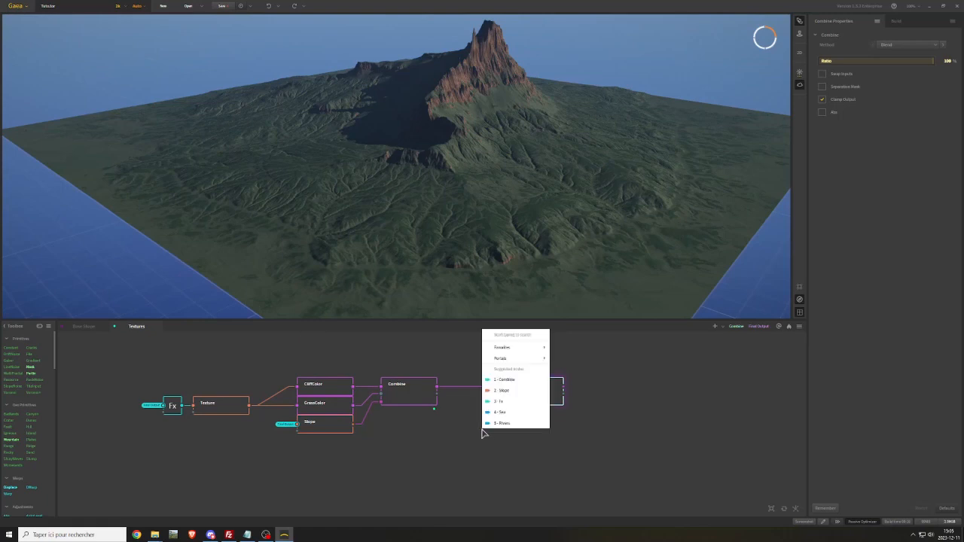
pyautogui.moveTo(537, 360)
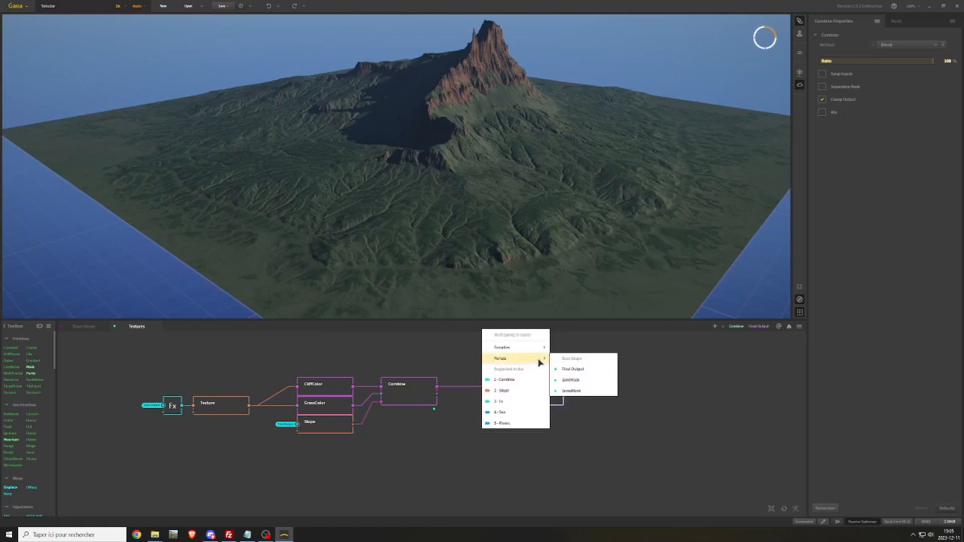
pyautogui.click(576, 382)
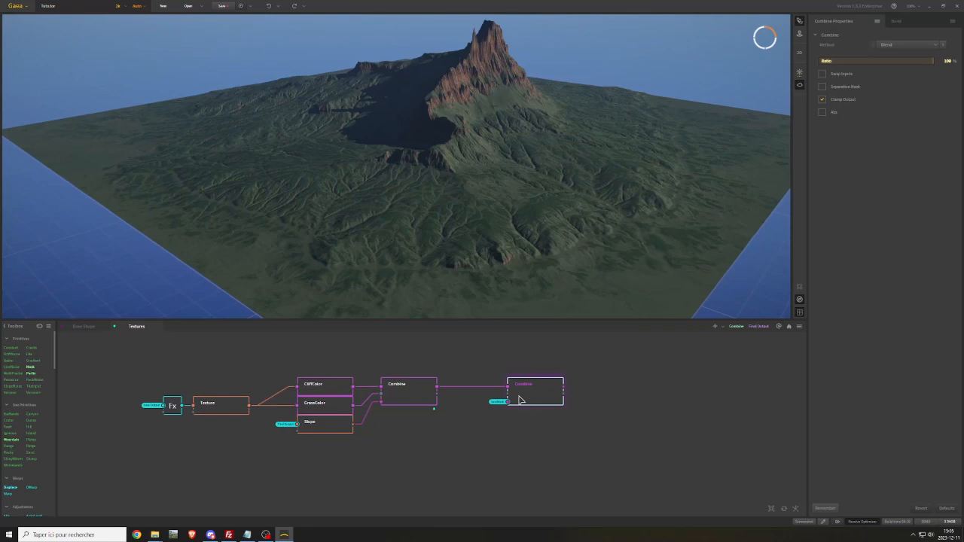
# Paste a copy of CliffColor below the Combine nodes and connect the Texture output to it
pyautogui.click(322, 390)
pyautogui.hotkey('ctrl', 'c')
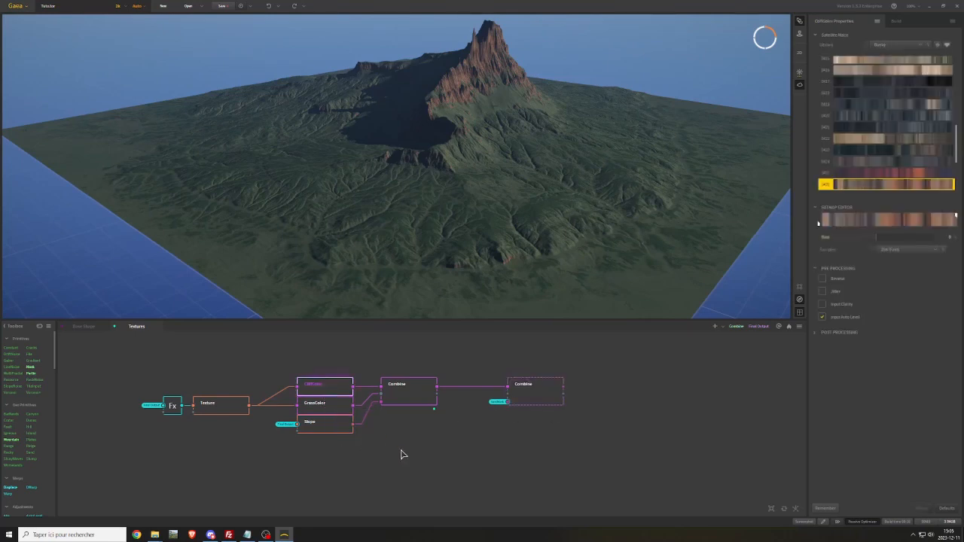
pyautogui.hotkey('ctrl', 'v')
pyautogui.click(398, 459)
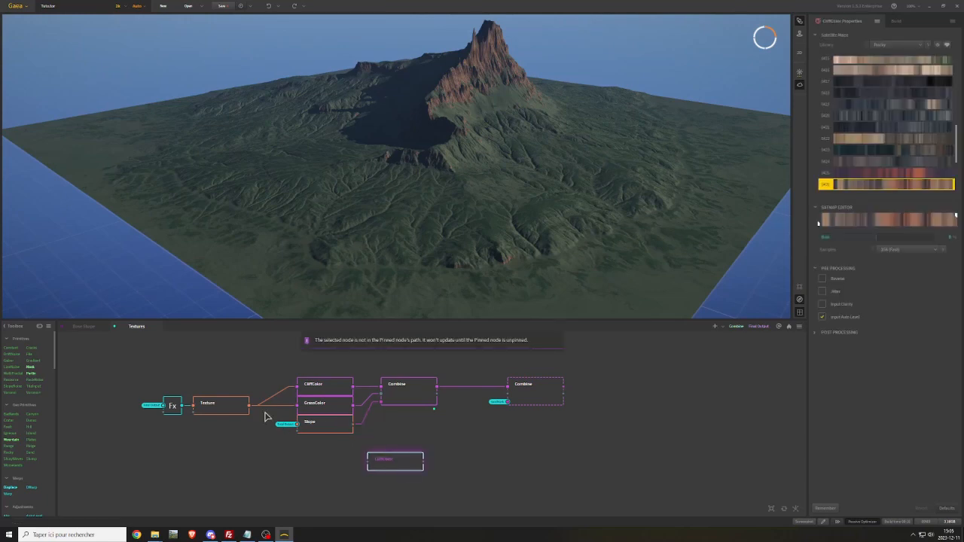
pyautogui.moveTo(252, 410); pyautogui.dragTo(369, 461)
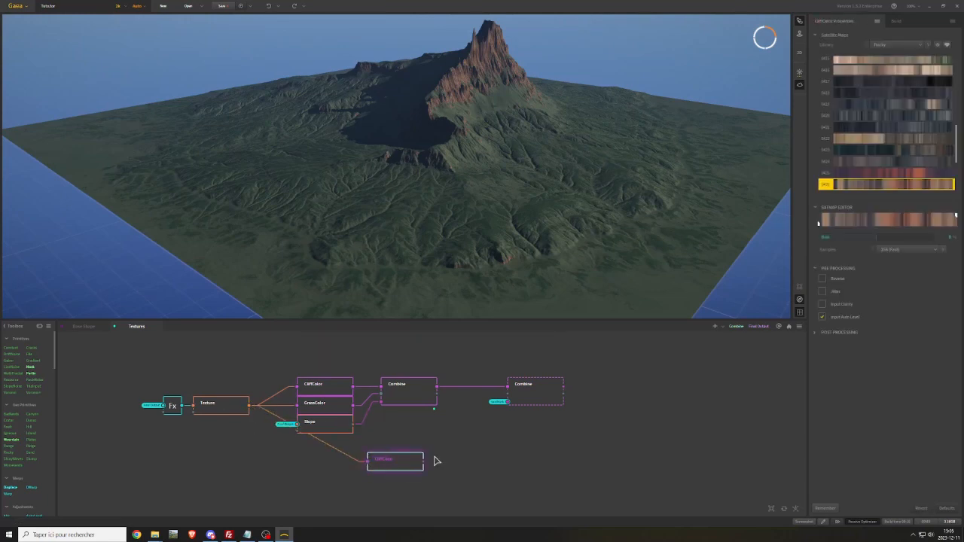
# Rename the pasted CliffColor copy as SandColor
pyautogui.rightClick(407, 464)
pyautogui.click(428, 274)
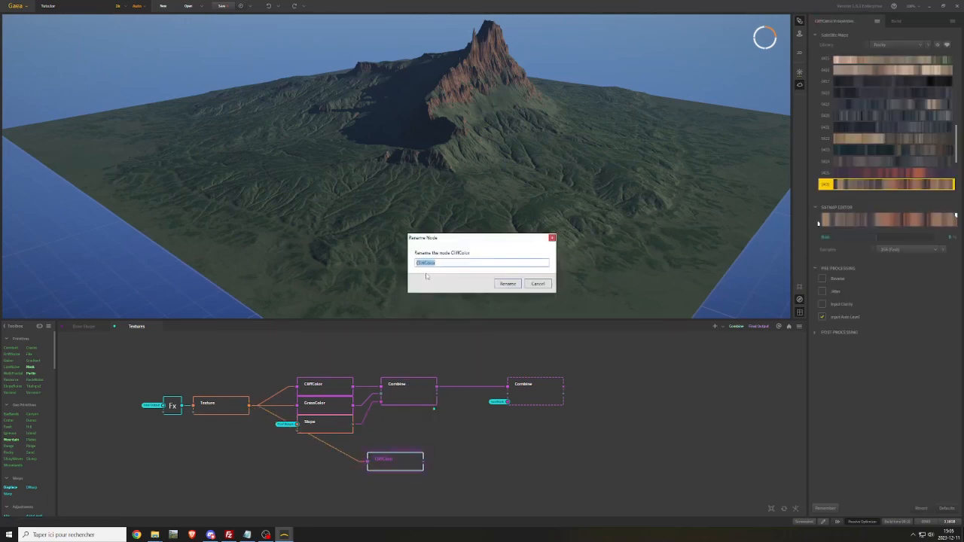
pyautogui.press('Right')
pyautogui.press('Return')
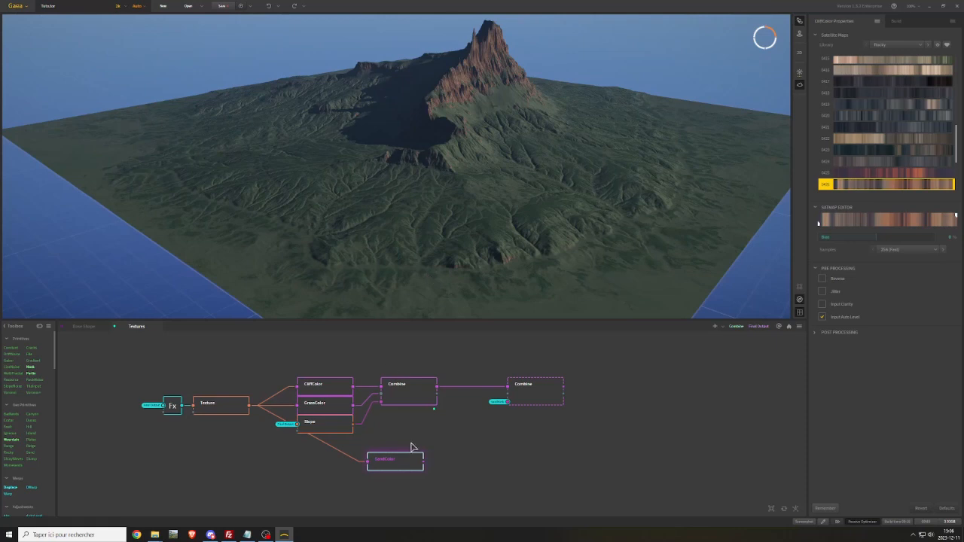
# Switch SandColor to the Sandy library and choose the plain light-orange colour map
pyautogui.click(896, 45)
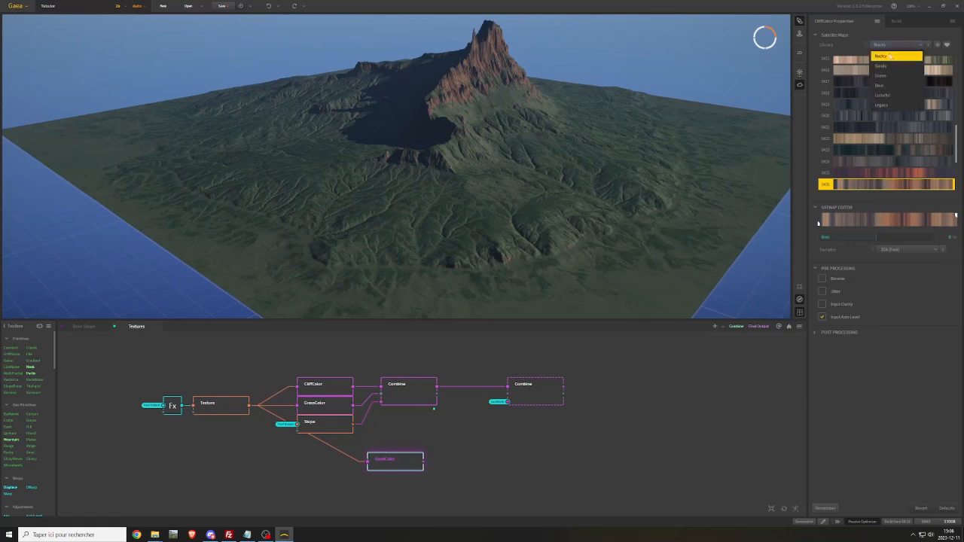
pyautogui.click(895, 76)
pyautogui.scroll(5, 893, 137)
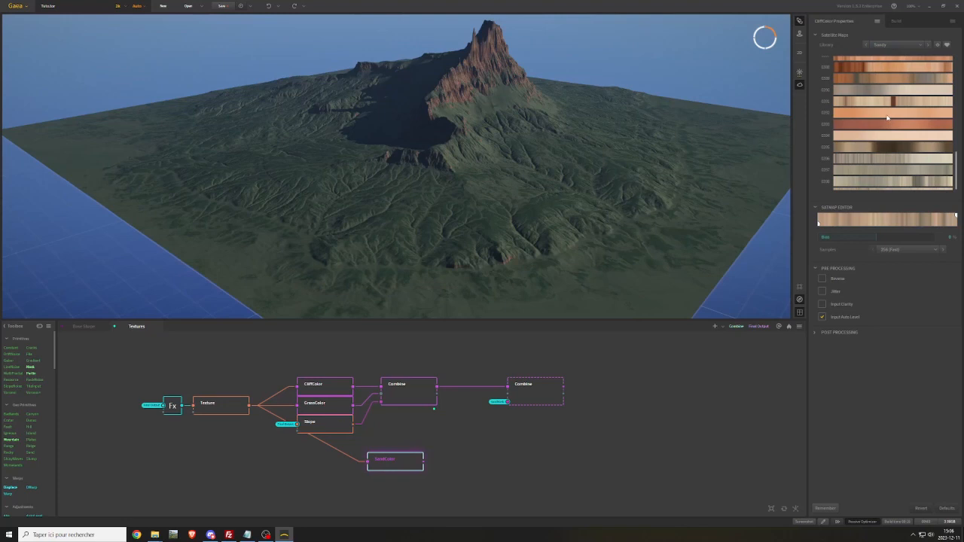
pyautogui.click(887, 115)
# Connect SandColor to the second Combine's second input, preview that Combine and move both nodes closer to the first Combine
pyautogui.moveTo(424, 460); pyautogui.dragTo(503, 401)
pyautogui.click(536, 398)
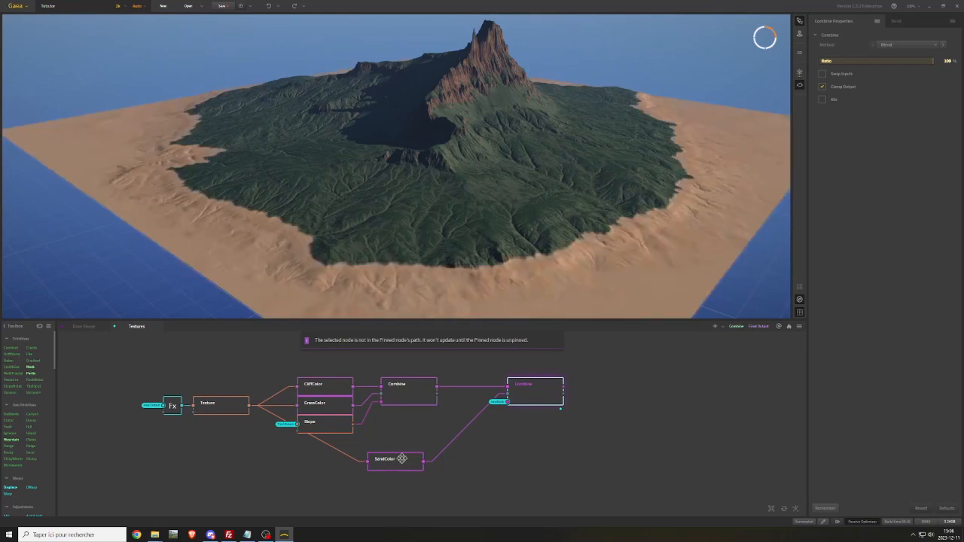
pyautogui.moveTo(397, 461); pyautogui.dragTo(408, 416)
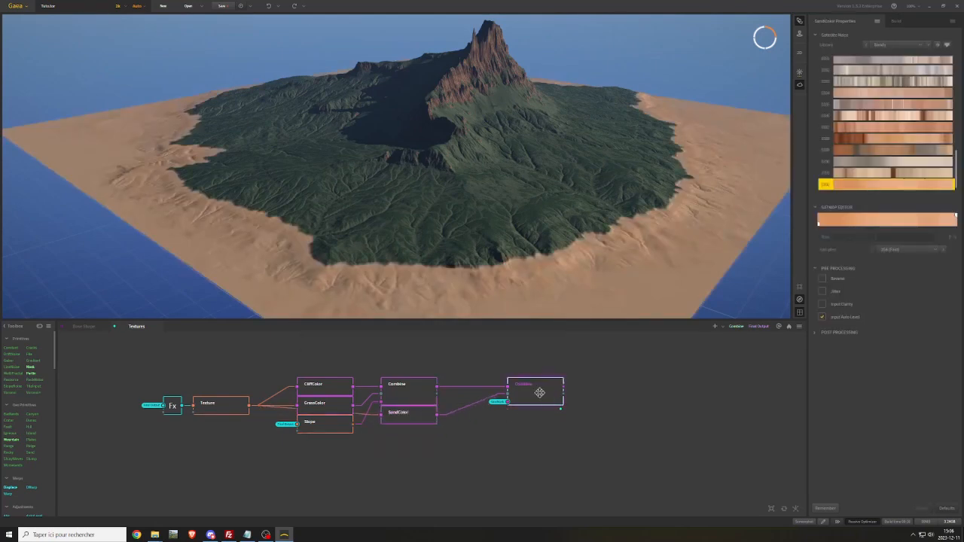
pyautogui.moveTo(537, 390); pyautogui.dragTo(503, 391)
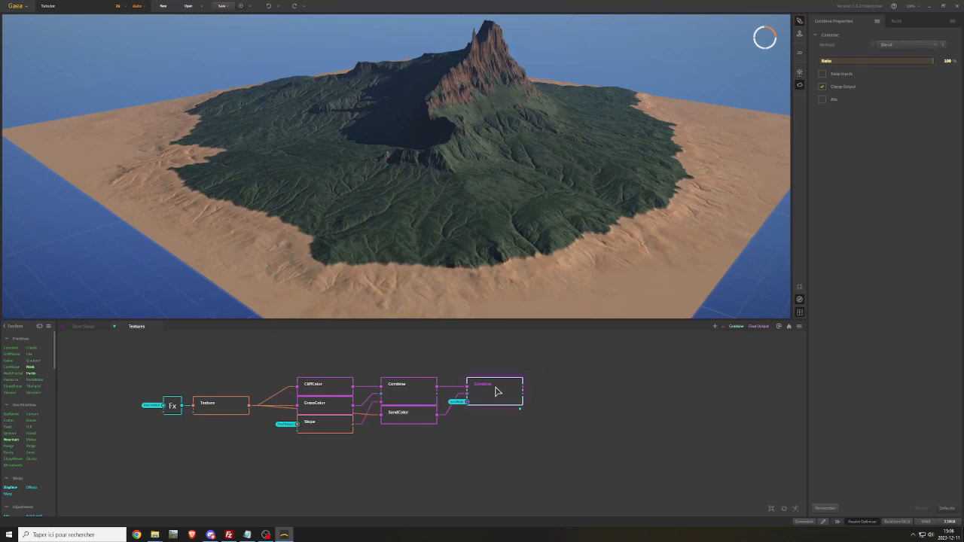
# Duplicate the second Combine node, chain the copy after it and feed the copy's mask input from the SnowMask portal
pyautogui.hotkey('ctrl', 'd')
pyautogui.moveTo(533, 437); pyautogui.dragTo(590, 400)
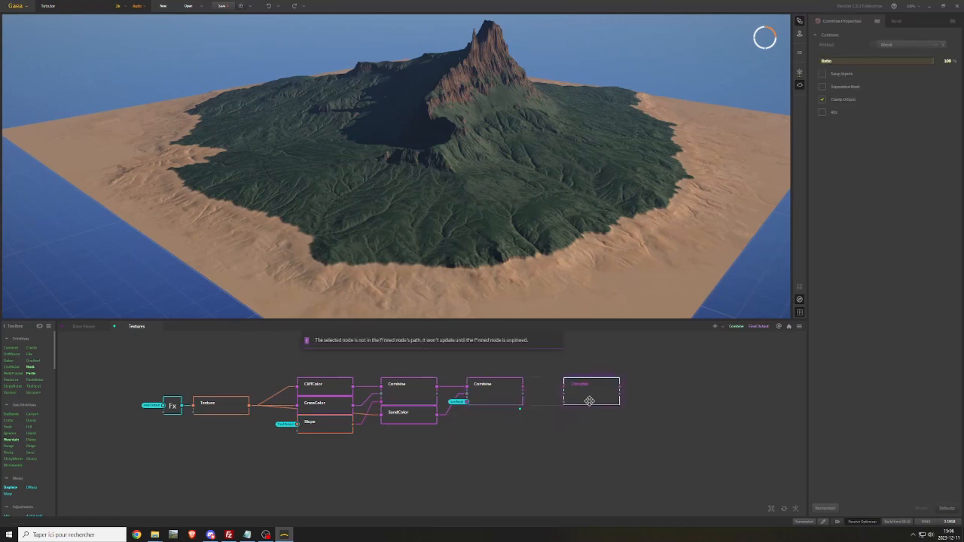
pyautogui.moveTo(523, 387); pyautogui.dragTo(548, 428)
pyautogui.moveTo(595, 457)
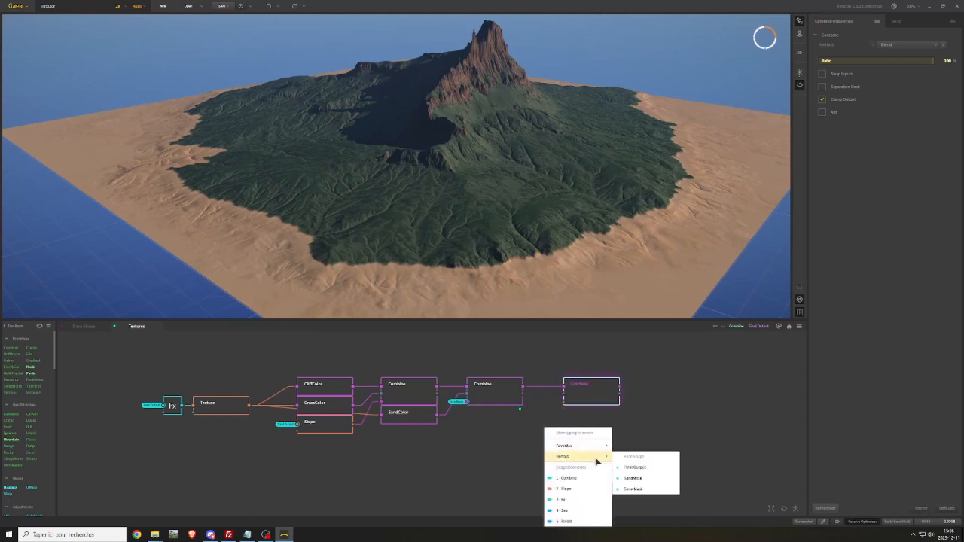
pyautogui.click(631, 490)
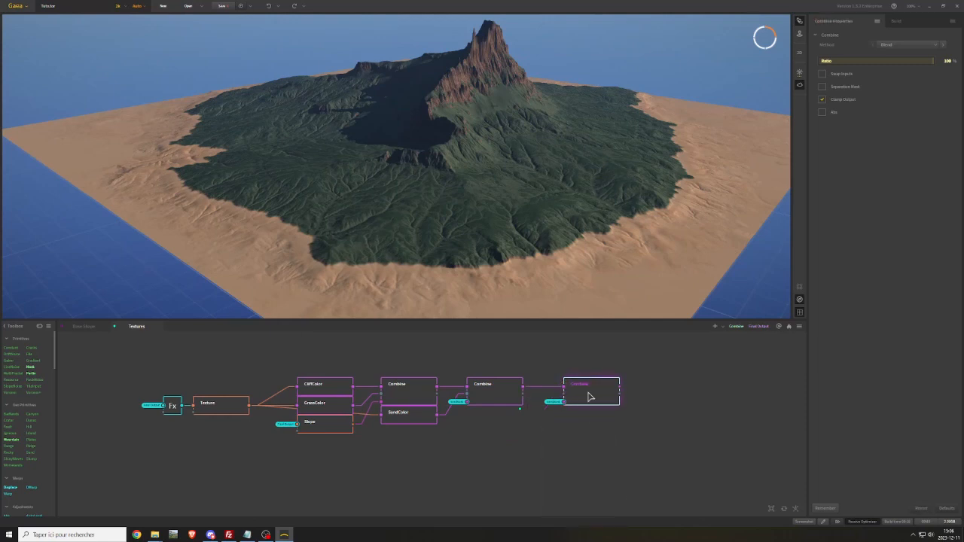
pyautogui.moveTo(587, 389); pyautogui.dragTo(606, 389)
# Add a Constant node below the second Combine, set its output to Color and make it white (#FFFFFF)
pyautogui.rightClick(491, 440)
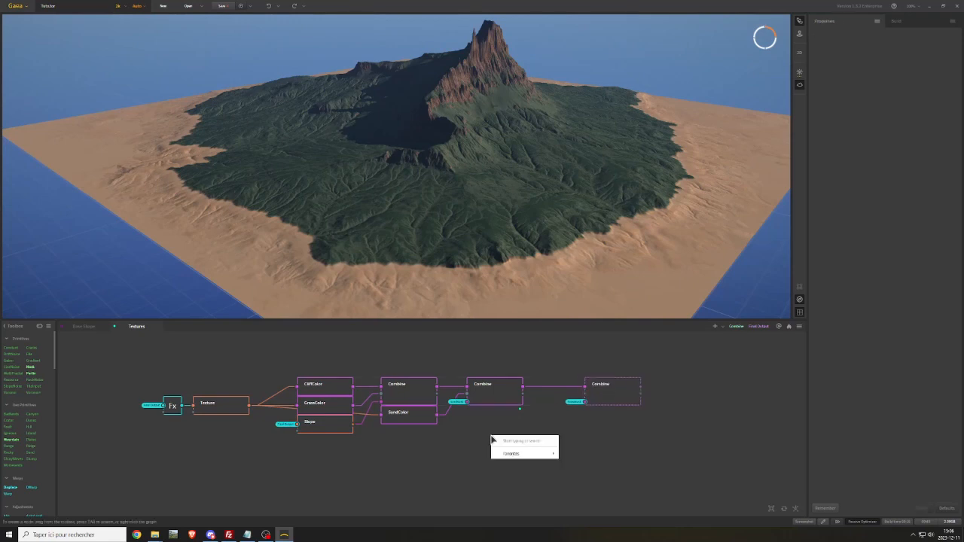
pyautogui.write('cons')
pyautogui.press('Return')
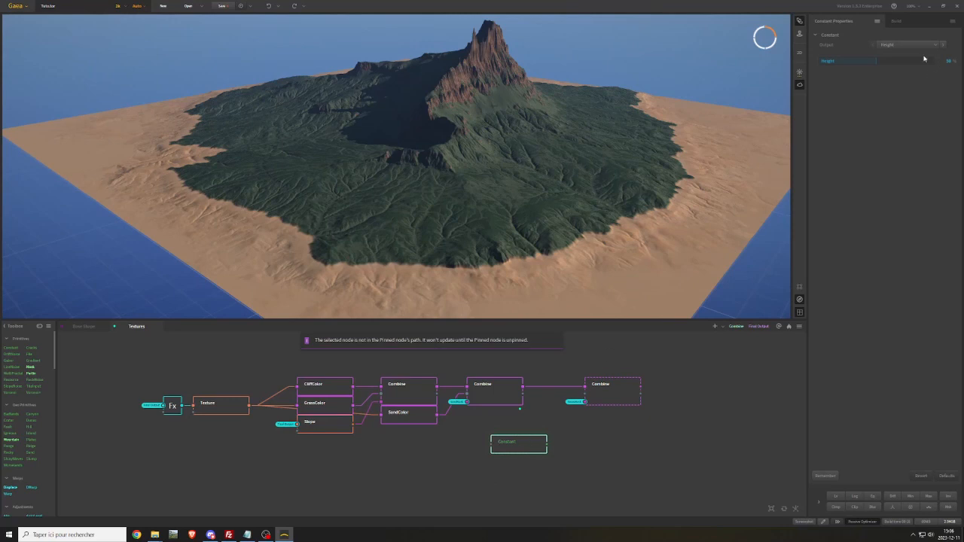
pyautogui.click(906, 46)
pyautogui.click(891, 66)
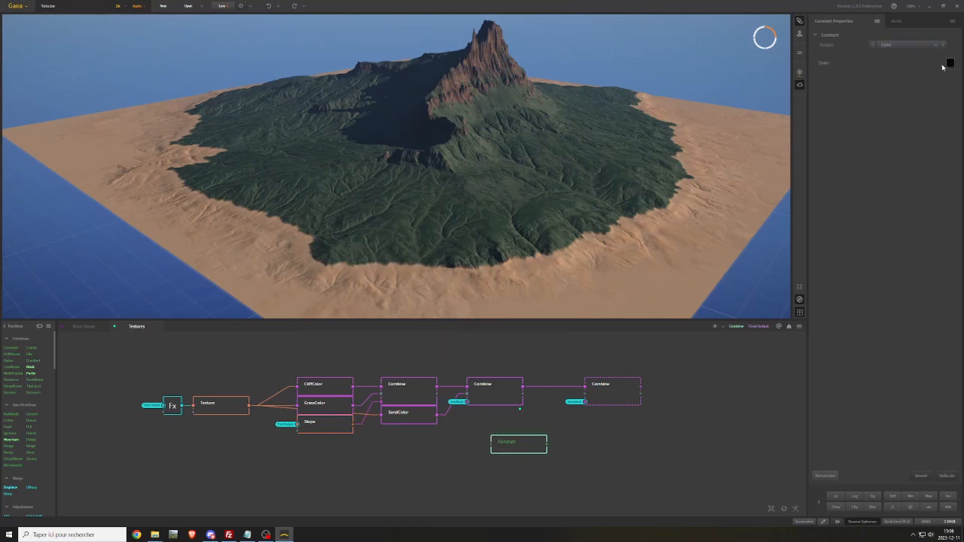
pyautogui.click(948, 64)
pyautogui.moveTo(828, 78); pyautogui.dragTo(816, 67)
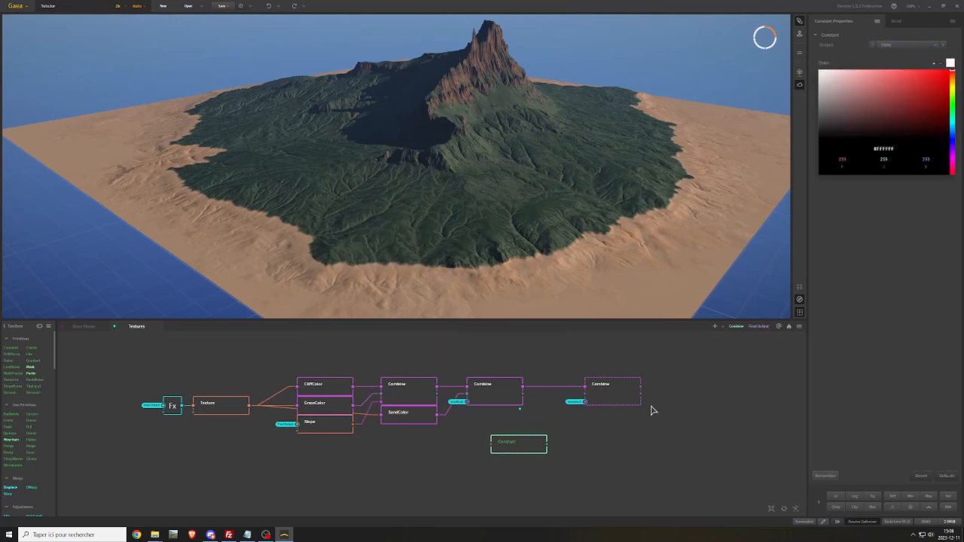
# Place Constant under the second Combine, connect it to the last Combine's second input and move that Combine closer
pyautogui.moveTo(547, 445); pyautogui.dragTo(495, 415)
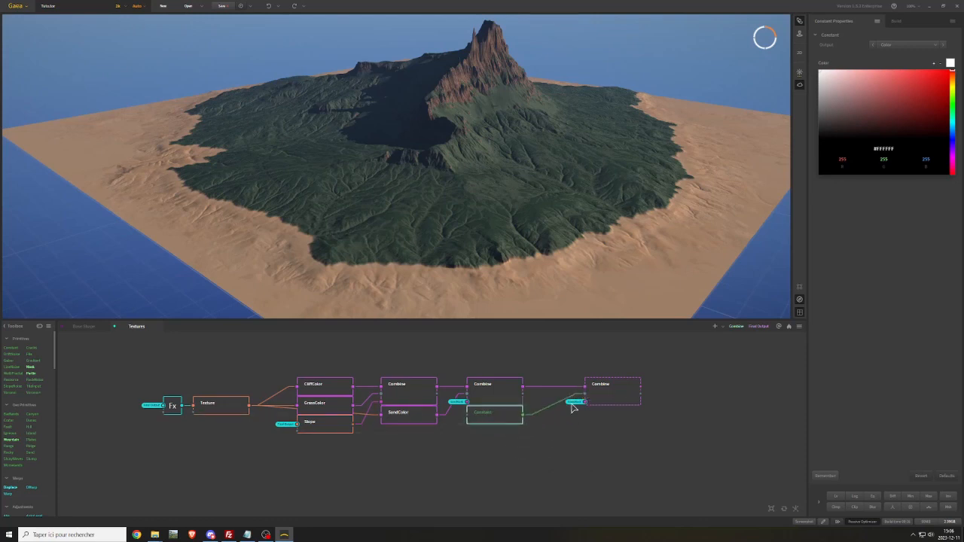
pyautogui.moveTo(603, 390); pyautogui.dragTo(570, 391)
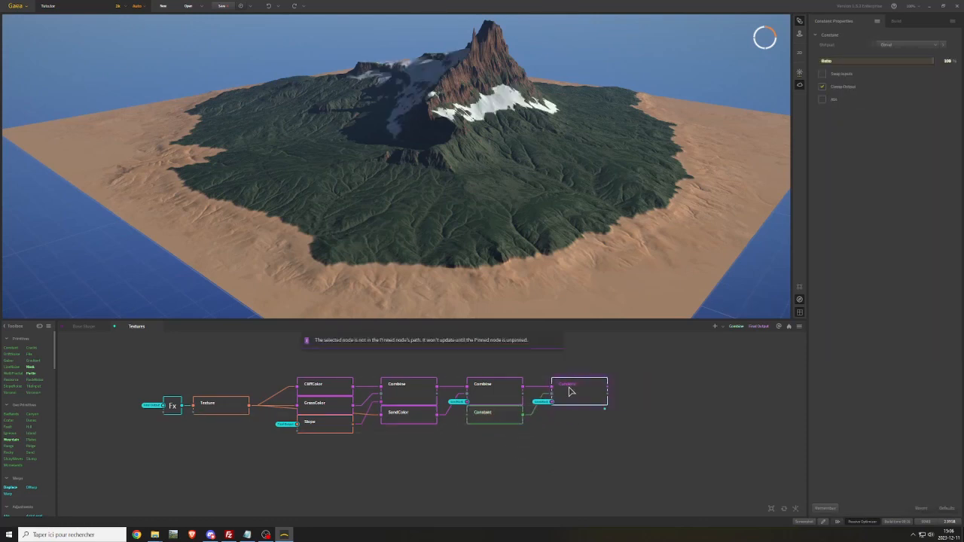
pyautogui.scroll(-3, 506, 150)
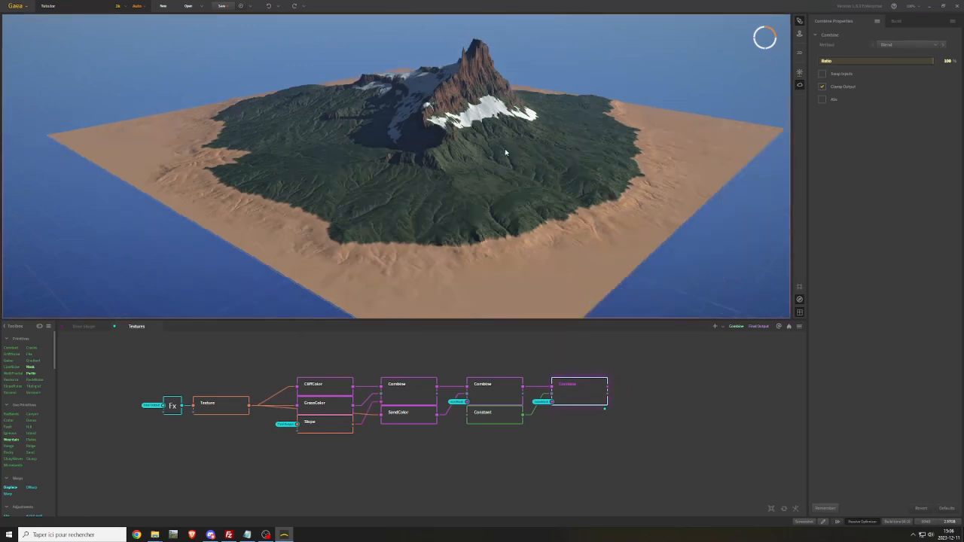
pyautogui.scroll(3, 505, 149)
pyautogui.moveTo(504, 149)
pyautogui.mouseDown()
pyautogui.moveTo(386, 124)
pyautogui.moveTo(517, 123)
pyautogui.moveTo(500, 130)
pyautogui.mouseUp()
pyautogui.scroll(3, 500, 133)
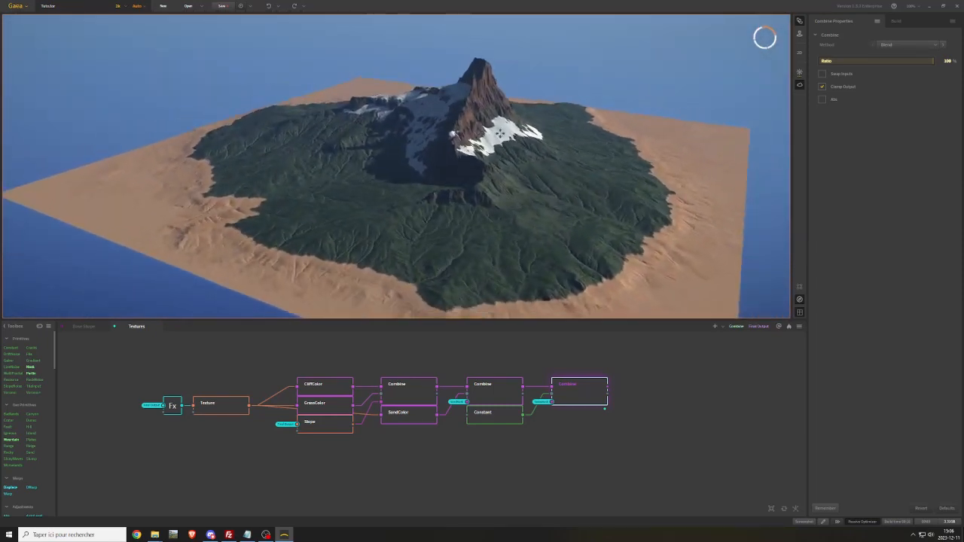
# Set the Slope node to Min 34°, Max 90° and Falloff 0°, and swap the grass and cliff colours feeding the first Combine
pyautogui.click(322, 425)
pyautogui.rightClick(321, 426)
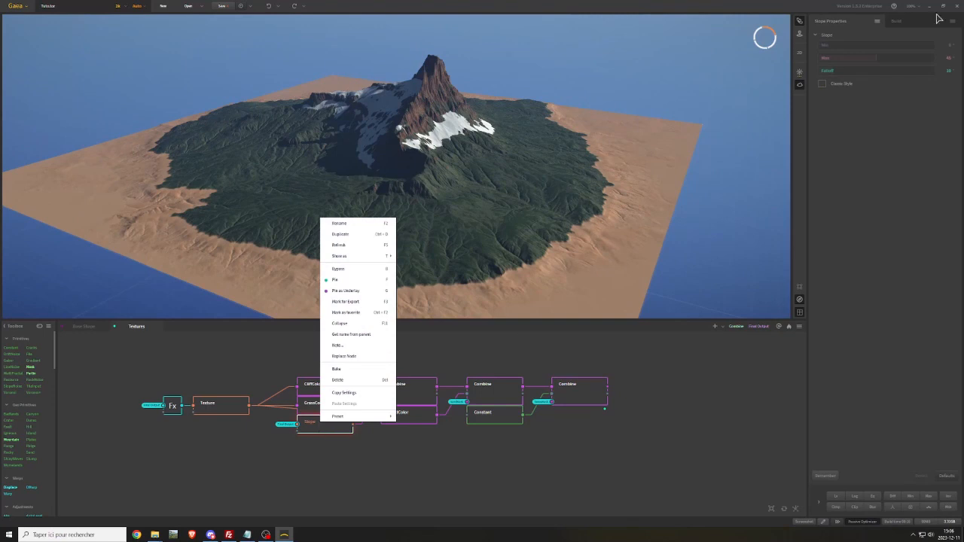
pyautogui.click(953, 60)
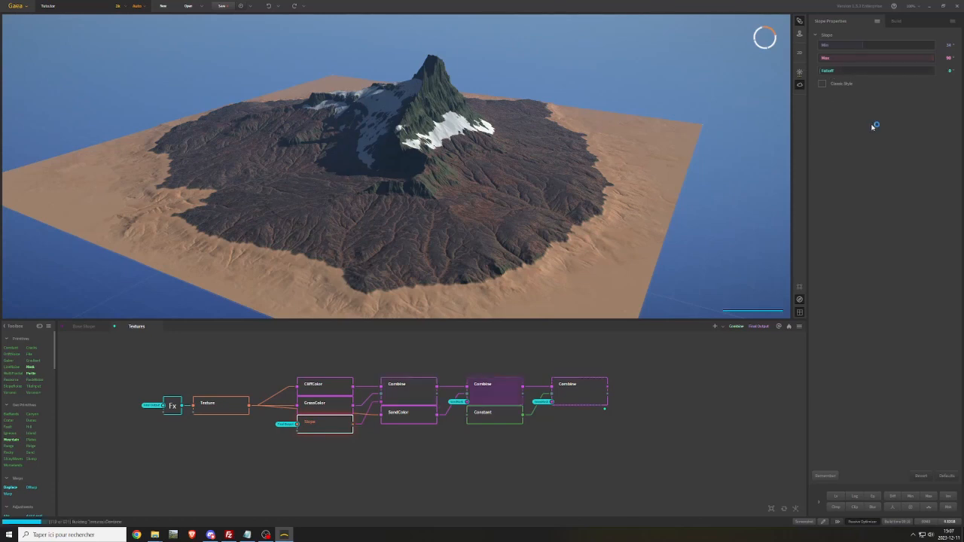
# Rename the Slope node as CliffMask
pyautogui.rightClick(323, 426)
pyautogui.click(343, 225)
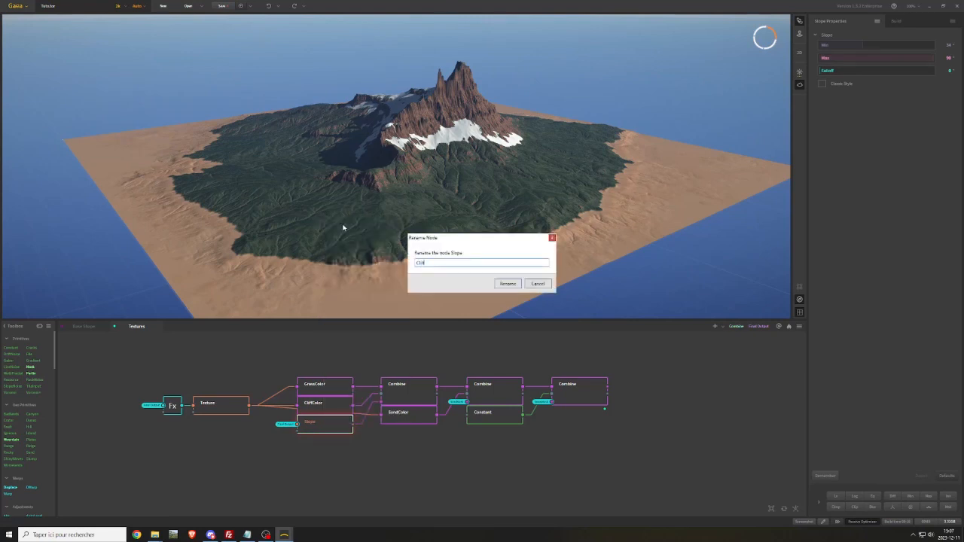
pyautogui.press('Return')
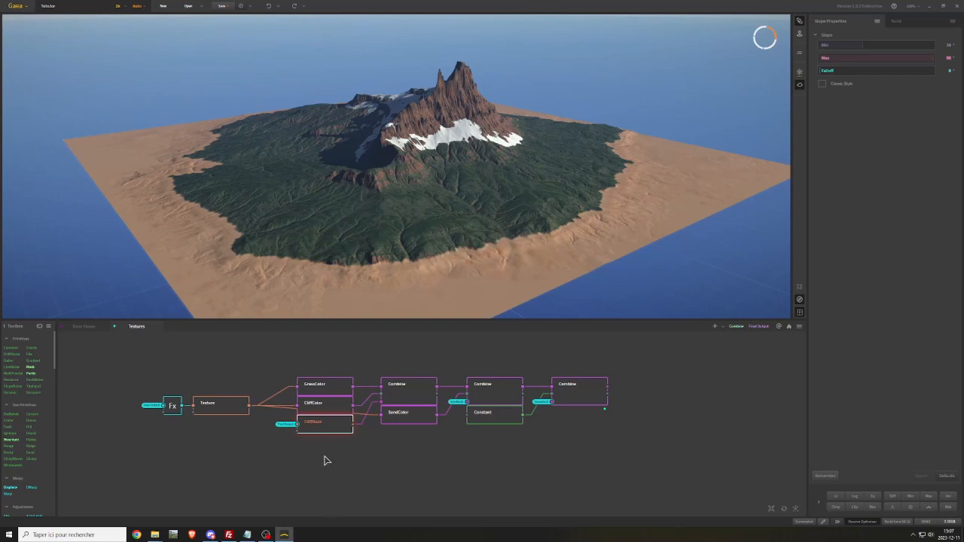
# Duplicate CliffMask, place the copy below it and feed the copy's input from the Final Output portal
pyautogui.hotkey('ctrl', 'd')
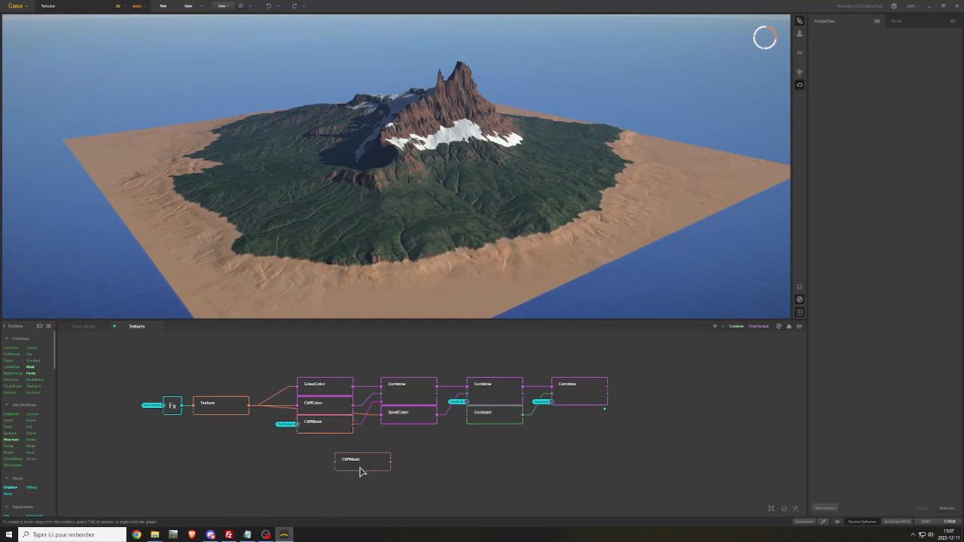
pyautogui.moveTo(361, 467); pyautogui.dragTo(325, 457)
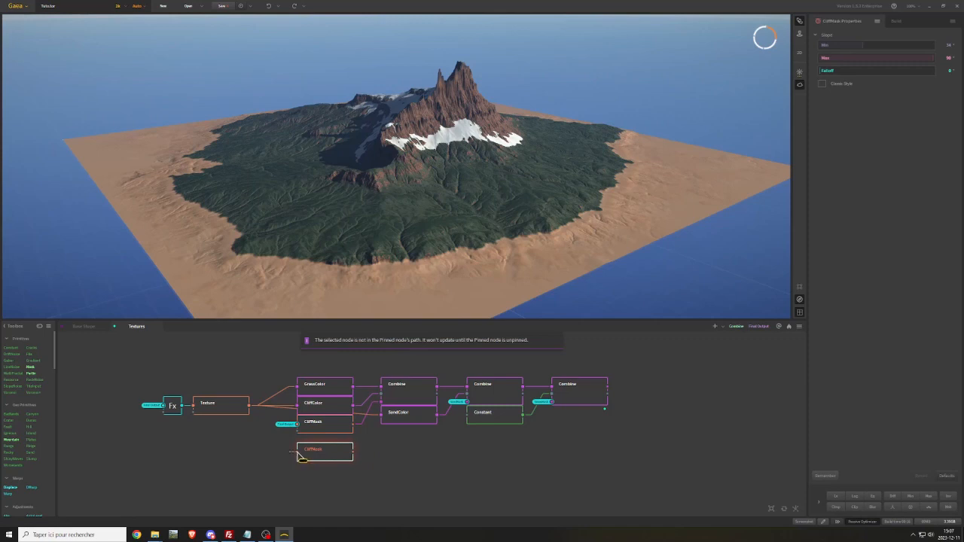
pyautogui.rightClick(301, 450)
pyautogui.moveTo(307, 386)
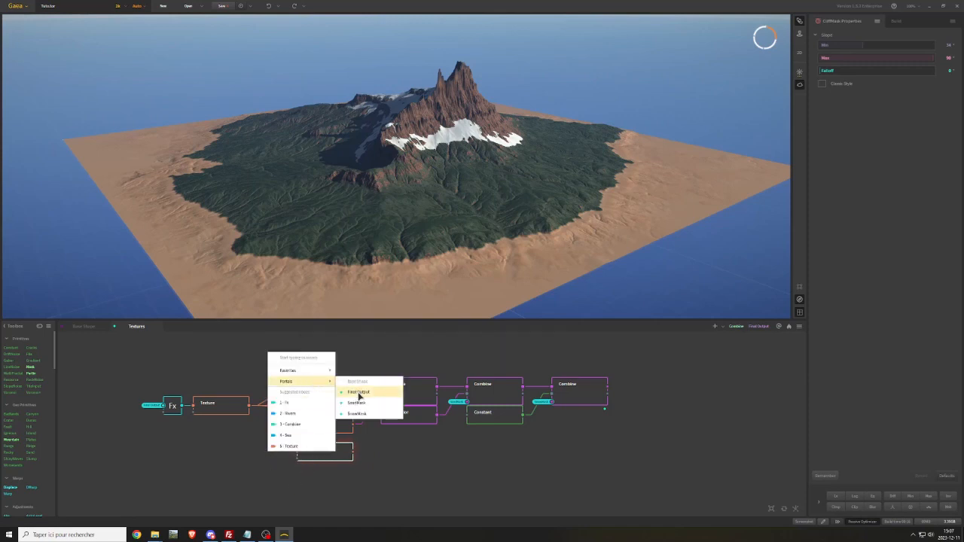
pyautogui.click(356, 397)
# Rename the duplicated CliffMask node as GrassMask
pyautogui.rightClick(338, 455)
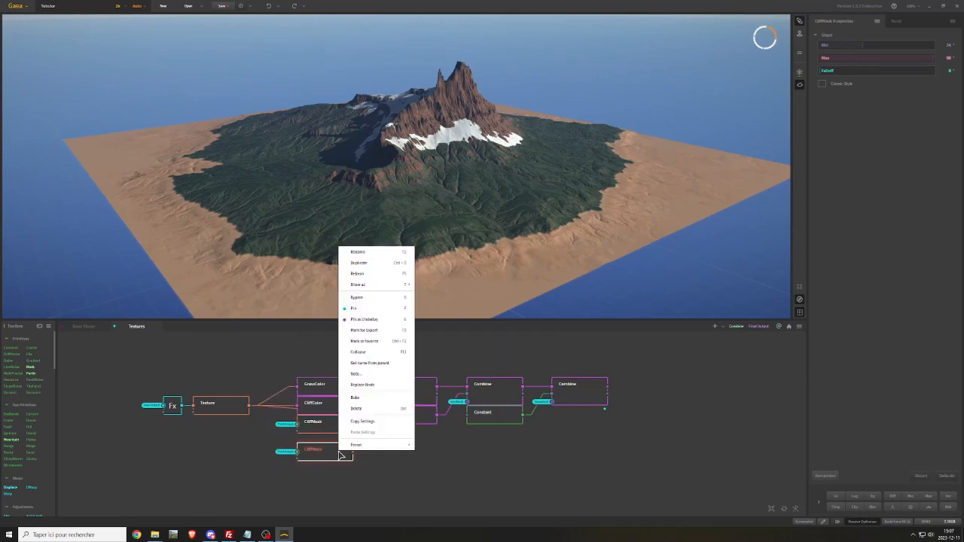
pyautogui.click(359, 257)
pyautogui.press('Right')
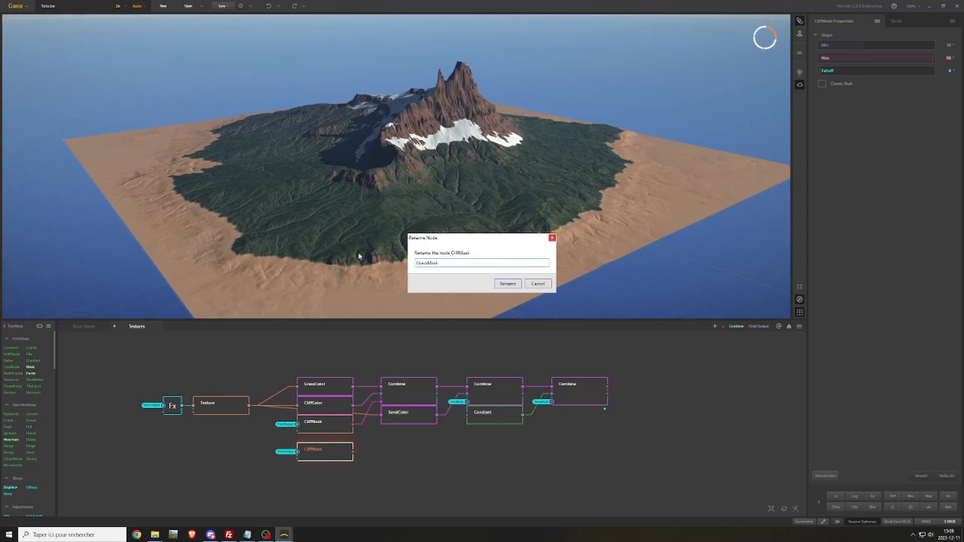
pyautogui.press('Return')
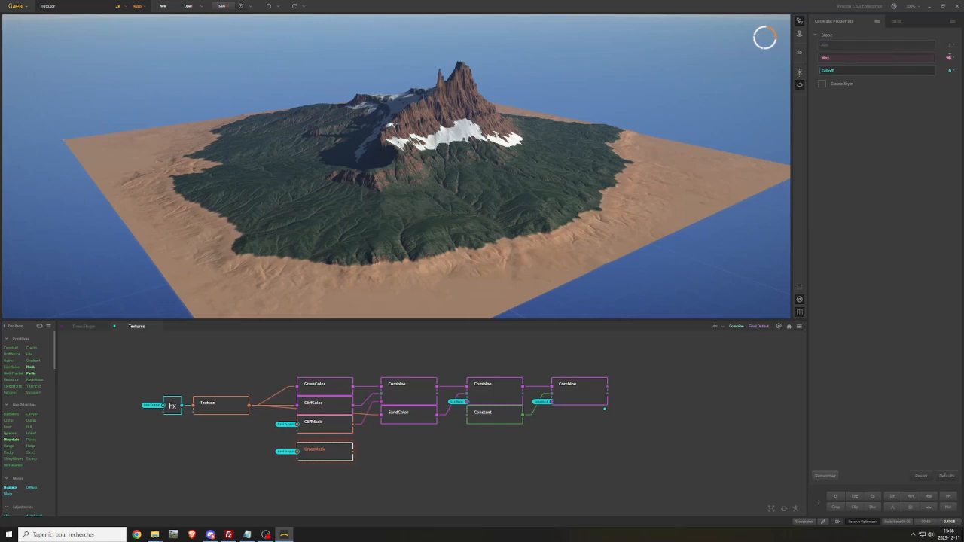
# Set GrassMask's slope range to Min 0° and Max 34°, and compare it with CliffMask
pyautogui.click(948, 60)
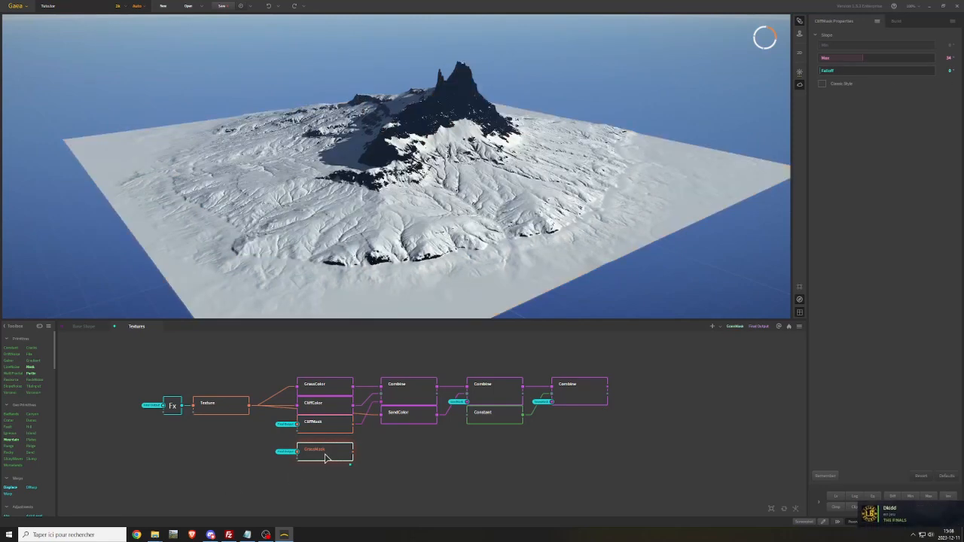
pyautogui.click(332, 427)
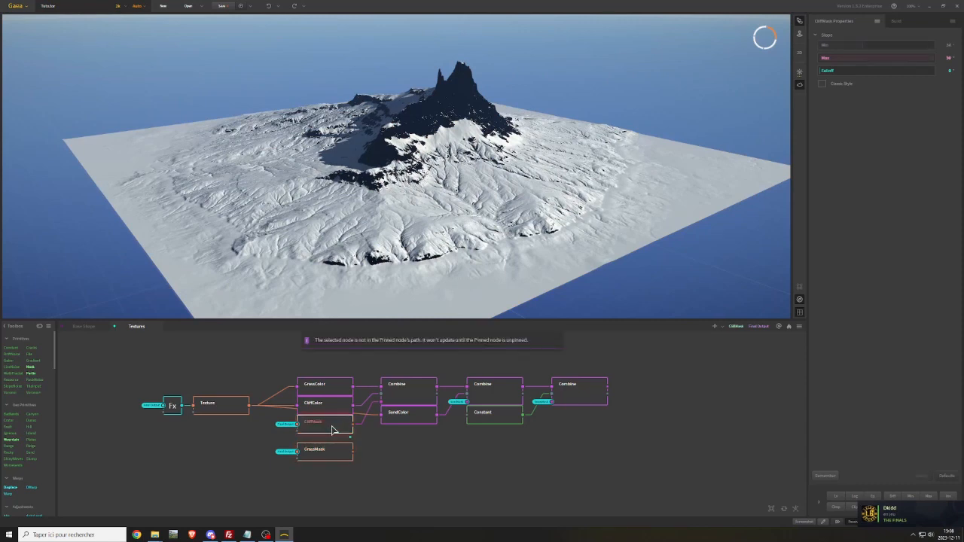
pyautogui.click(326, 451)
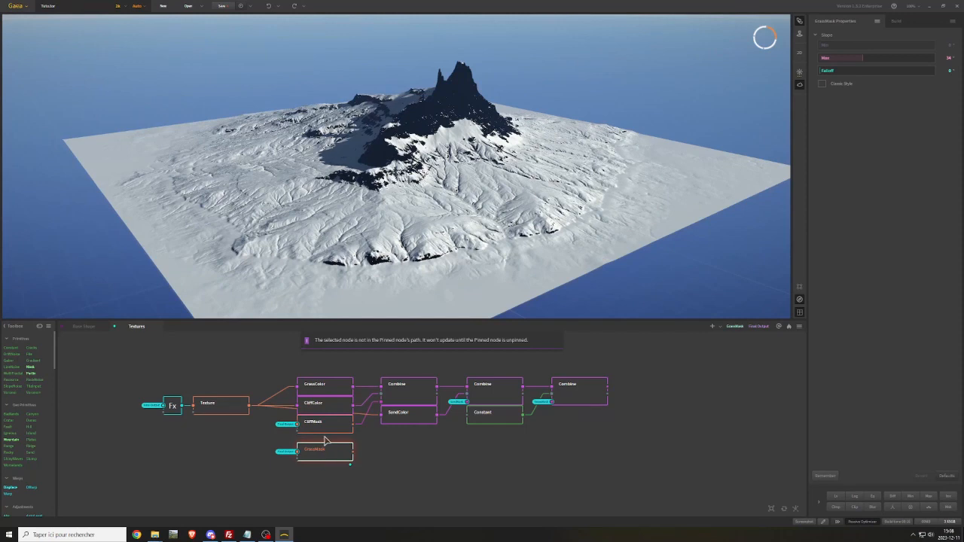
# Stack GrassMask directly under CliffMask and create an output portal on each of the two masks
pyautogui.moveTo(319, 454)
pyautogui.mouseDown()
pyautogui.moveTo(320, 433)
pyautogui.moveTo(324, 444)
pyautogui.mouseUp()
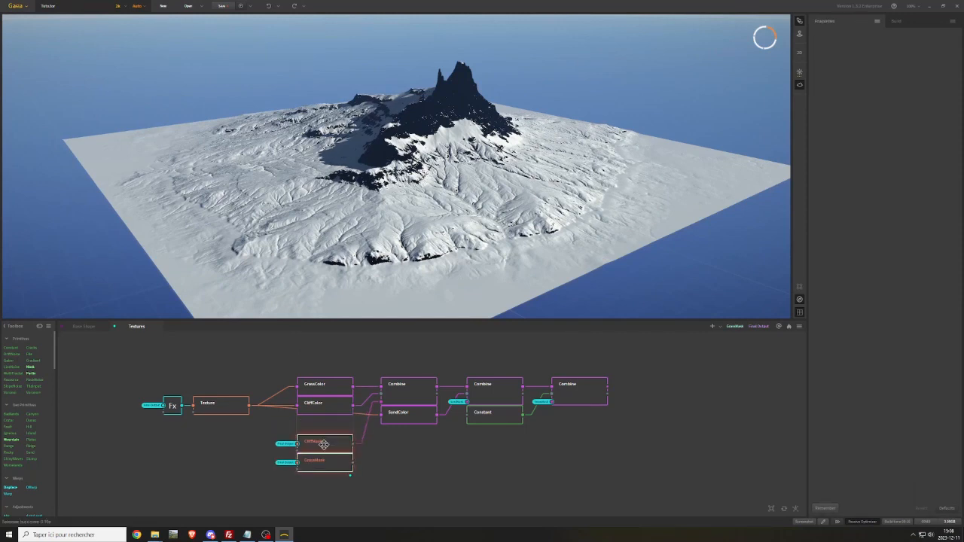
pyautogui.click(375, 466)
pyautogui.rightClick(366, 449)
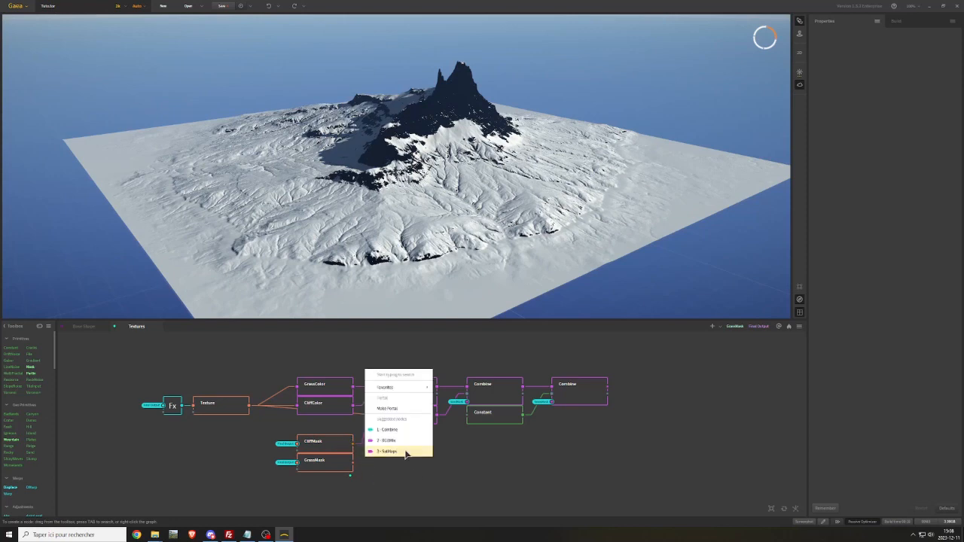
pyautogui.click(392, 408)
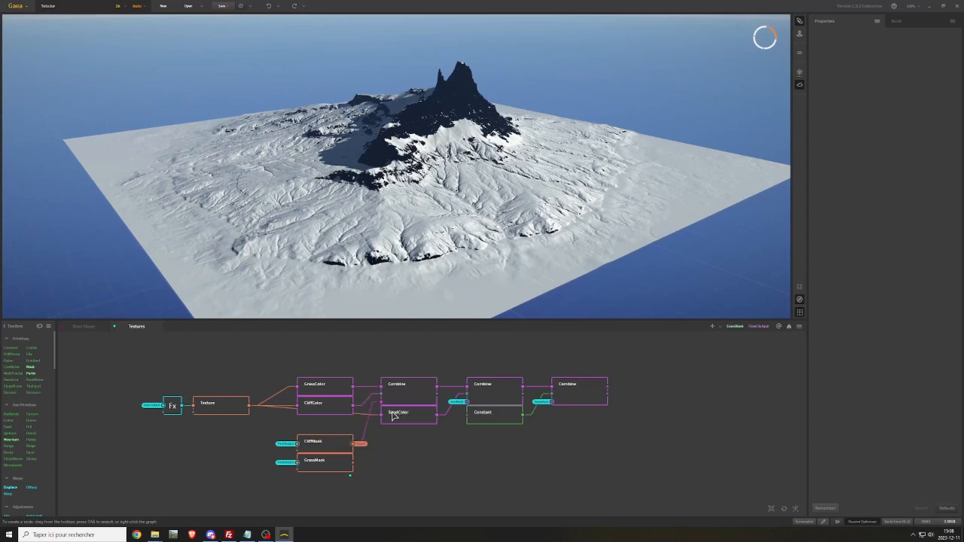
pyautogui.rightClick(355, 467)
pyautogui.click(387, 414)
# Move both masks below the Texture node, feed the first Combine's mask input from the CliffMask portal and preview the last Combine
pyautogui.moveTo(351, 479); pyautogui.dragTo(223, 447)
pyautogui.click(344, 449)
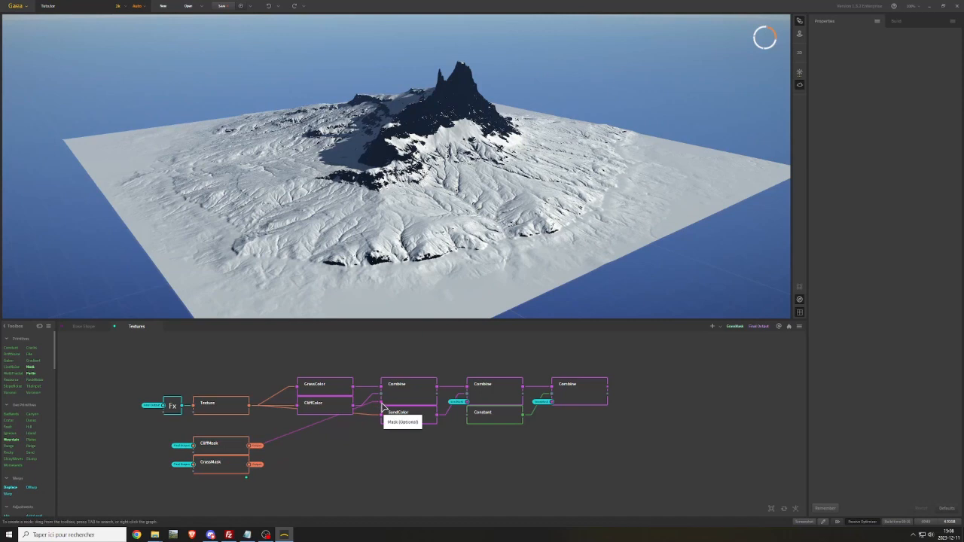
pyautogui.rightClick(357, 442)
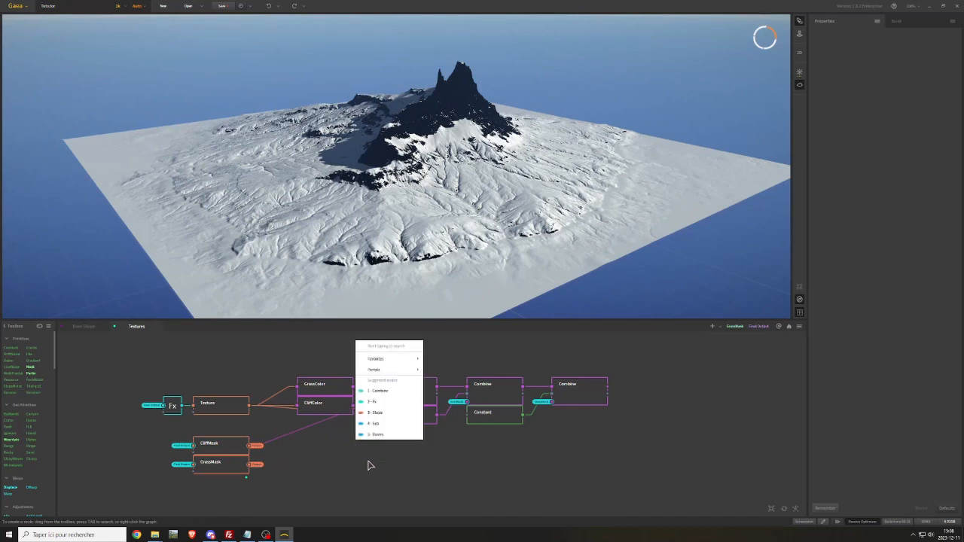
pyautogui.moveTo(413, 372)
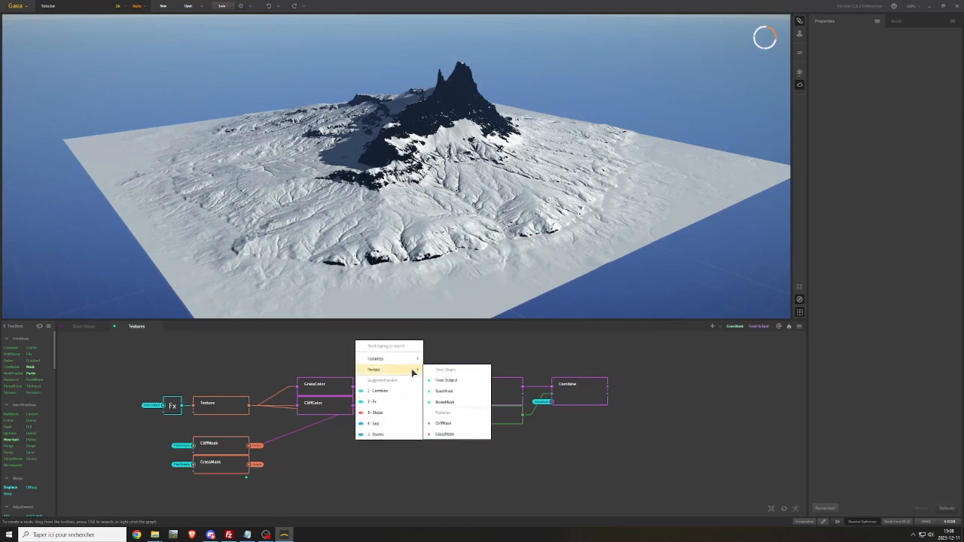
pyautogui.click(443, 423)
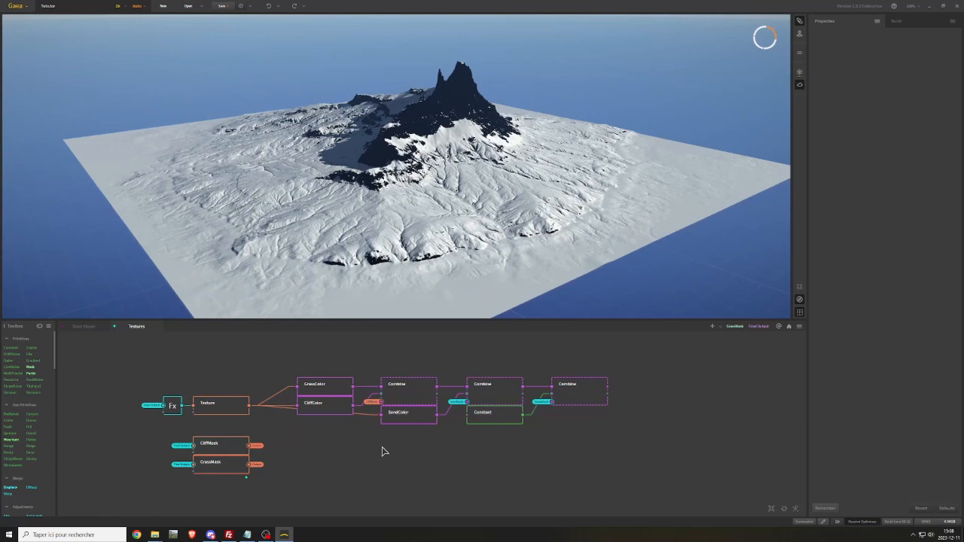
pyautogui.moveTo(358, 446); pyautogui.dragTo(359, 420, button='middle')
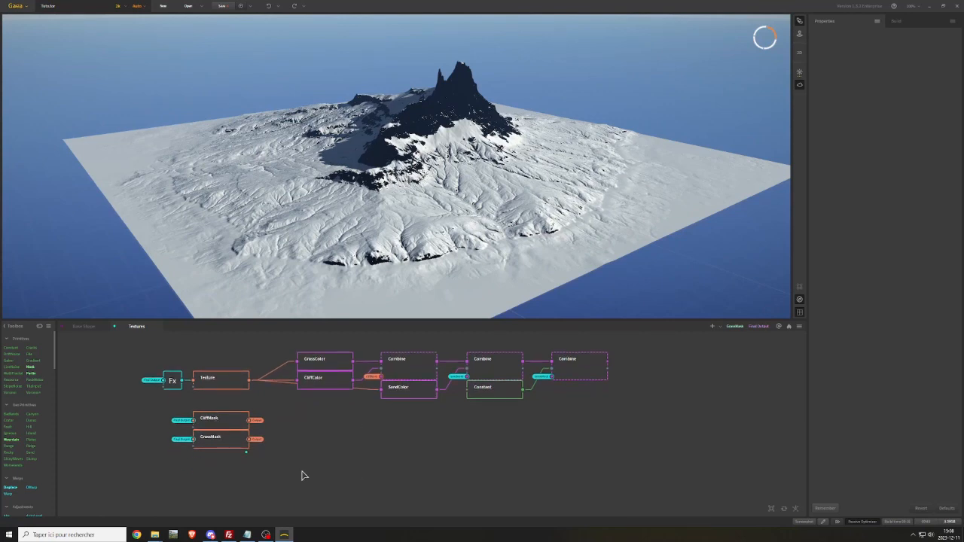
pyautogui.click(578, 371)
# Add a Mask node below GrassMask, paint a mask over the mountain area in its editor and close the editor
pyautogui.rightClick(192, 465)
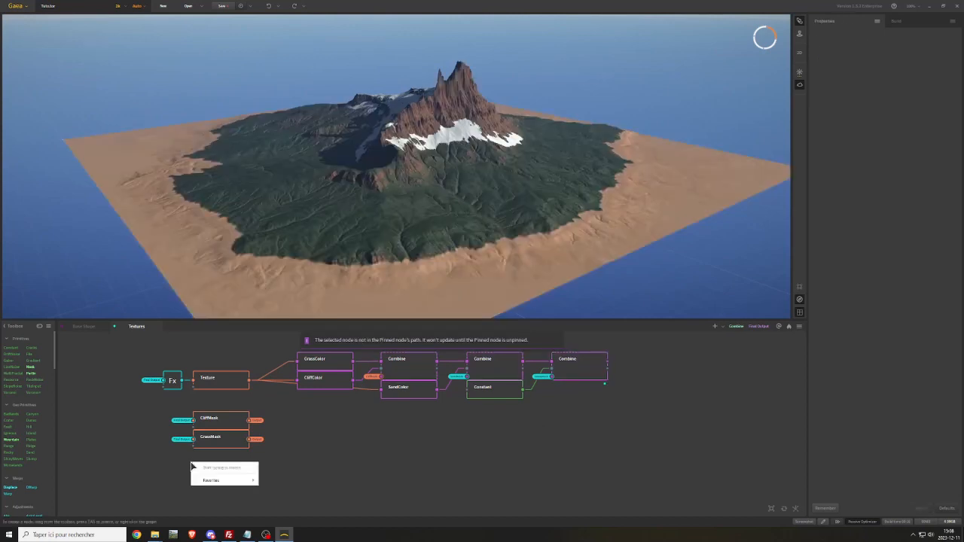
pyautogui.write('mask')
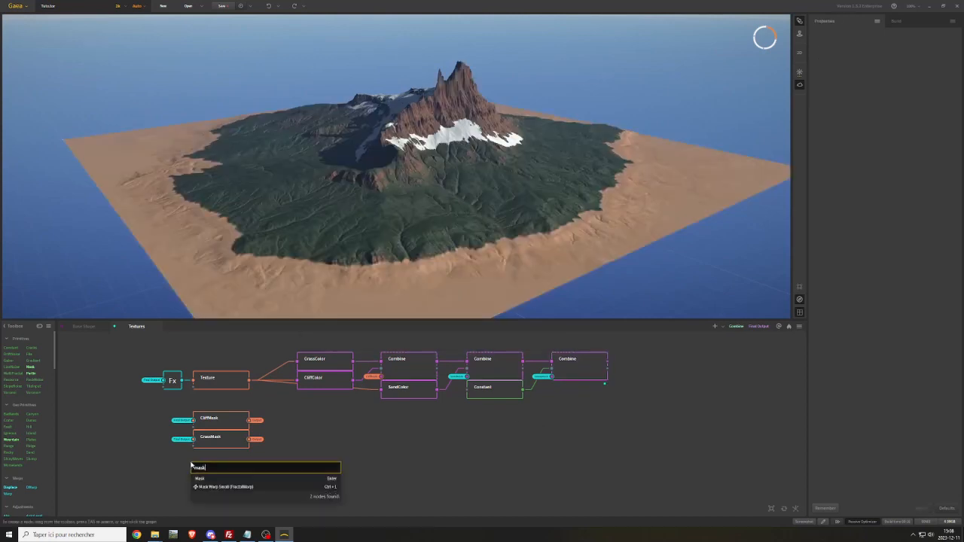
pyautogui.press('Return')
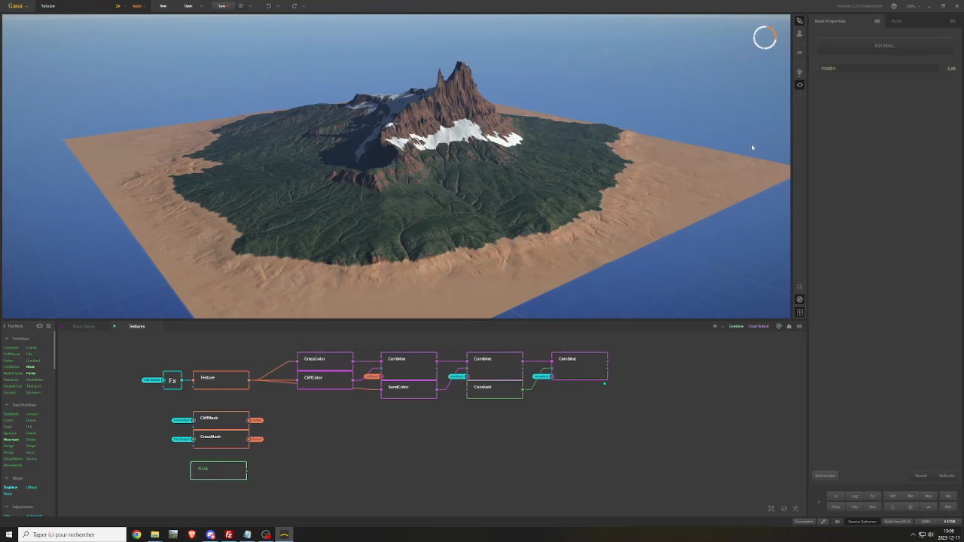
pyautogui.click(886, 46)
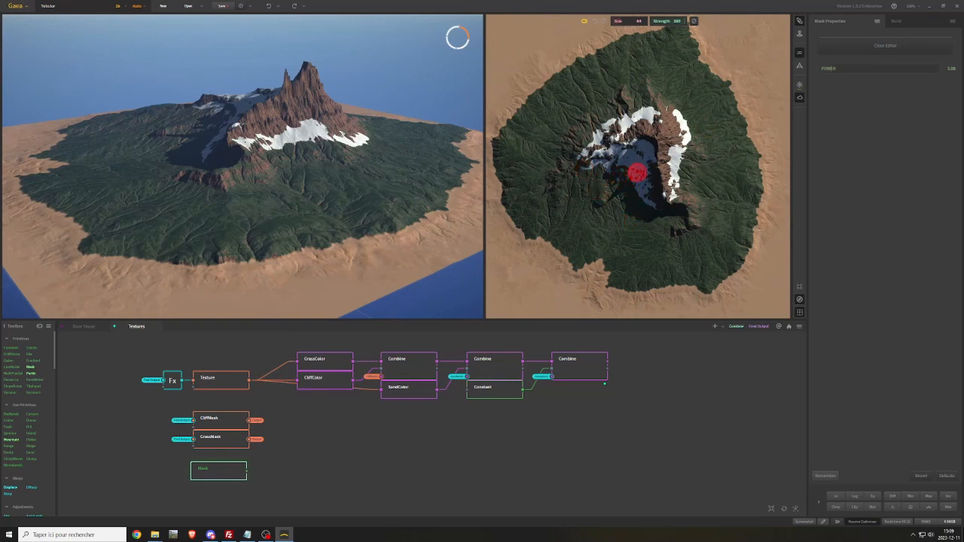
pyautogui.moveTo(637, 174)
pyautogui.mouseDown()
pyautogui.moveTo(623, 169)
pyautogui.moveTo(604, 216)
pyautogui.moveTo(605, 249)
pyautogui.moveTo(635, 281)
pyautogui.moveTo(712, 286)
pyautogui.moveTo(750, 241)
pyautogui.moveTo(750, 215)
pyautogui.moveTo(710, 208)
pyautogui.moveTo(641, 172)
pyautogui.moveTo(626, 214)
pyautogui.moveTo(637, 191)
pyautogui.moveTo(725, 233)
pyautogui.moveTo(701, 278)
pyautogui.moveTo(725, 250)
pyautogui.moveTo(636, 258)
pyautogui.moveTo(685, 241)
pyautogui.moveTo(692, 247)
pyautogui.mouseUp()
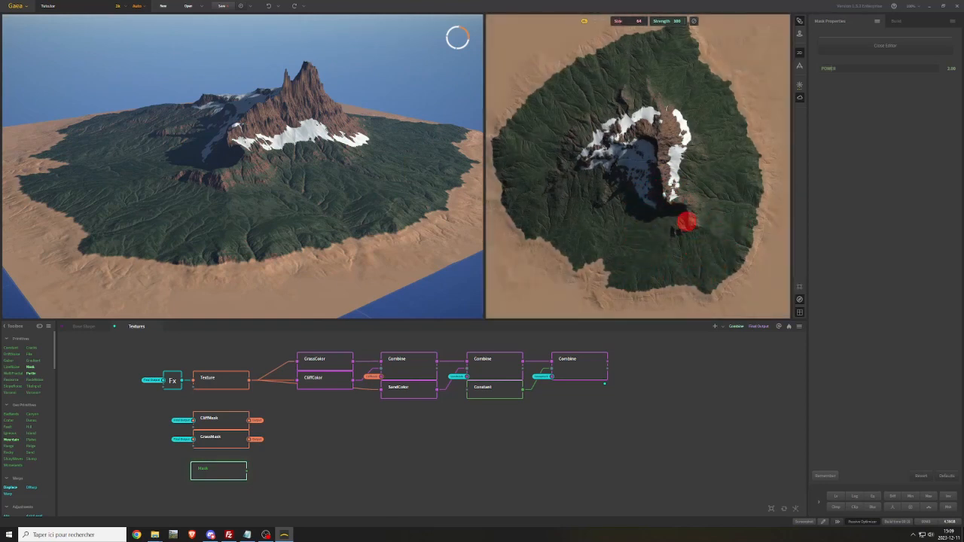
pyautogui.click(885, 45)
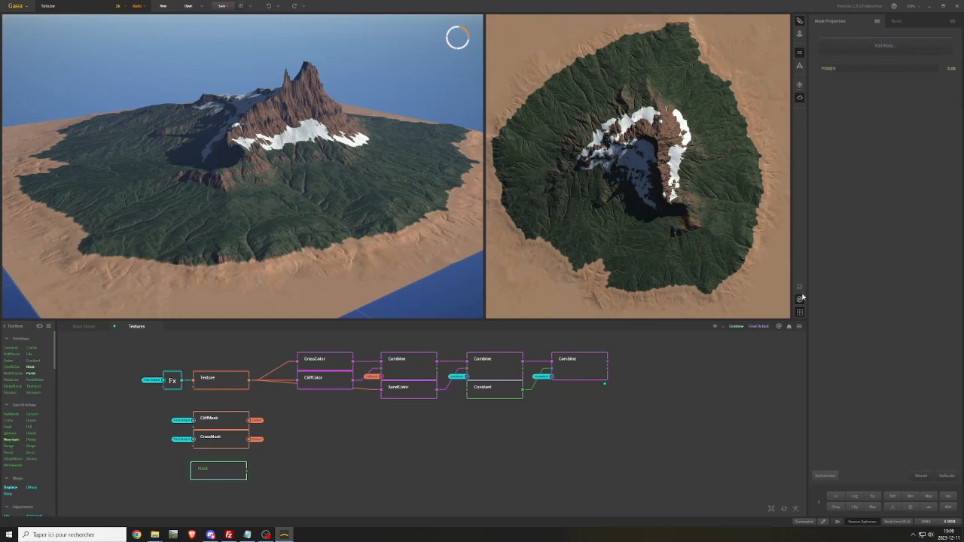
# Preview the painted Mask node and add a Combine node connected to its output
pyautogui.press('f')
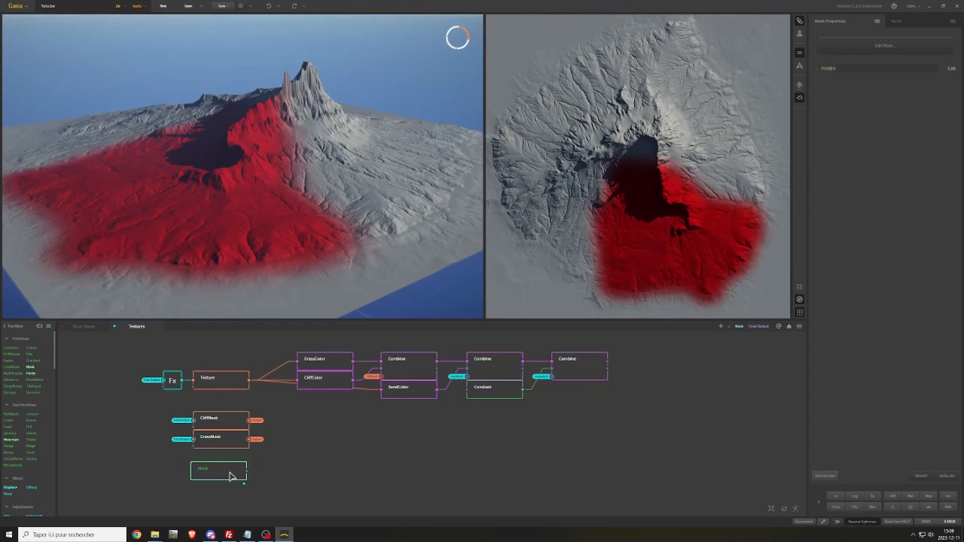
pyautogui.moveTo(251, 475); pyautogui.dragTo(294, 479)
pyautogui.write('com')
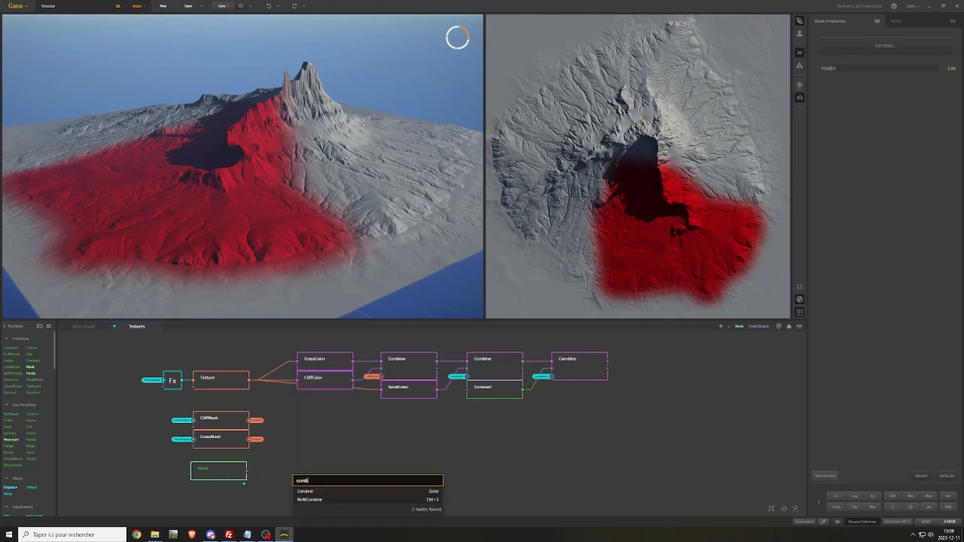
pyautogui.write('b')
pyautogui.click(310, 490)
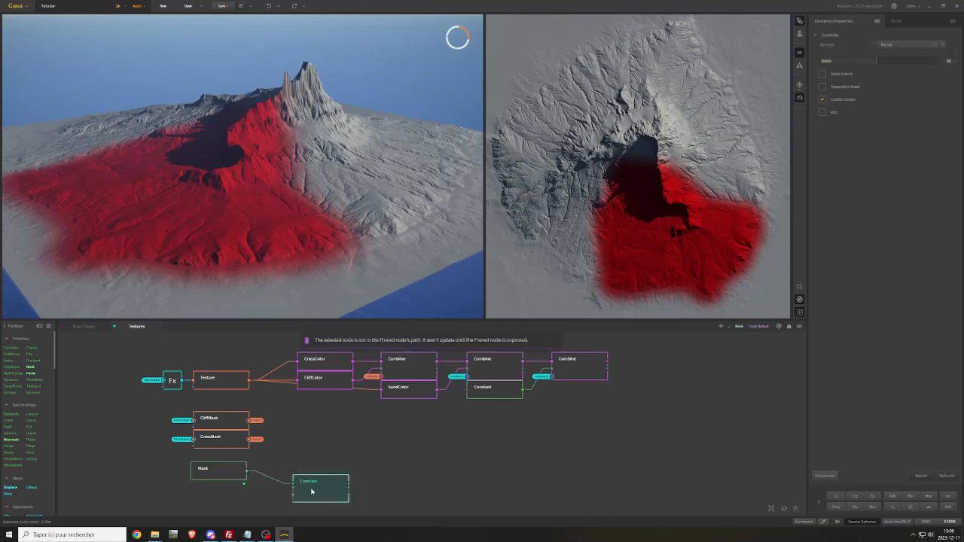
# Place the new Combine beside the Mask node, feed its mask input from the CliffMask portal and set its Ratio to 100%
pyautogui.moveTo(326, 487); pyautogui.dragTo(248, 498)
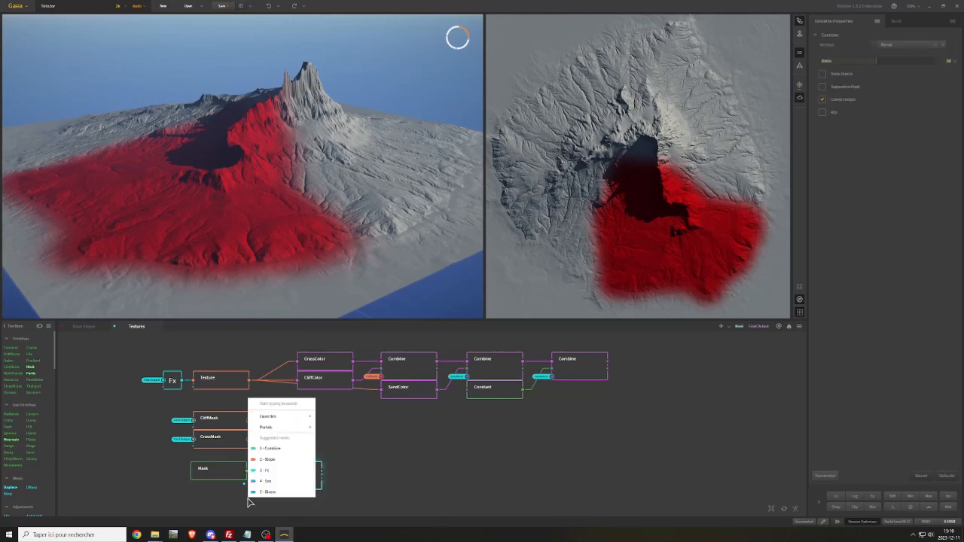
pyautogui.moveTo(309, 431)
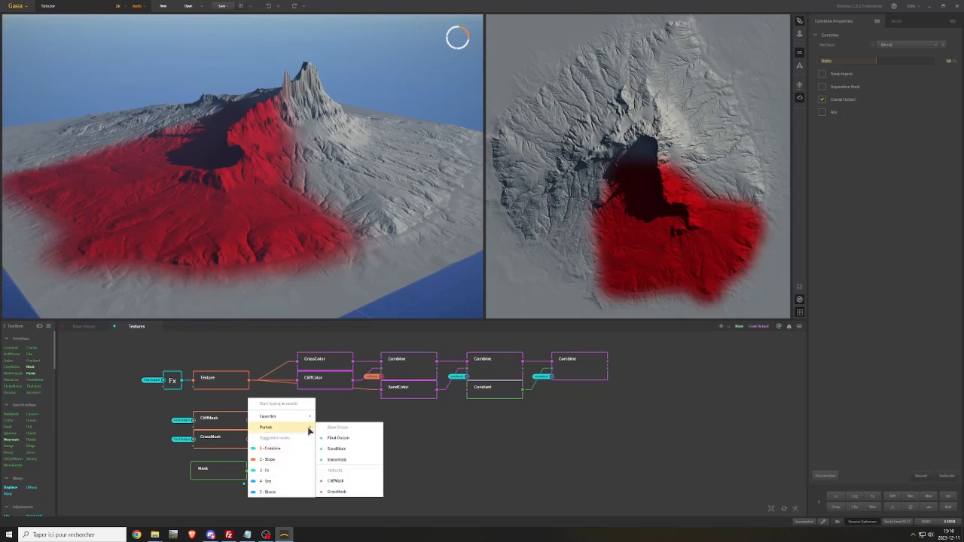
pyautogui.click(335, 481)
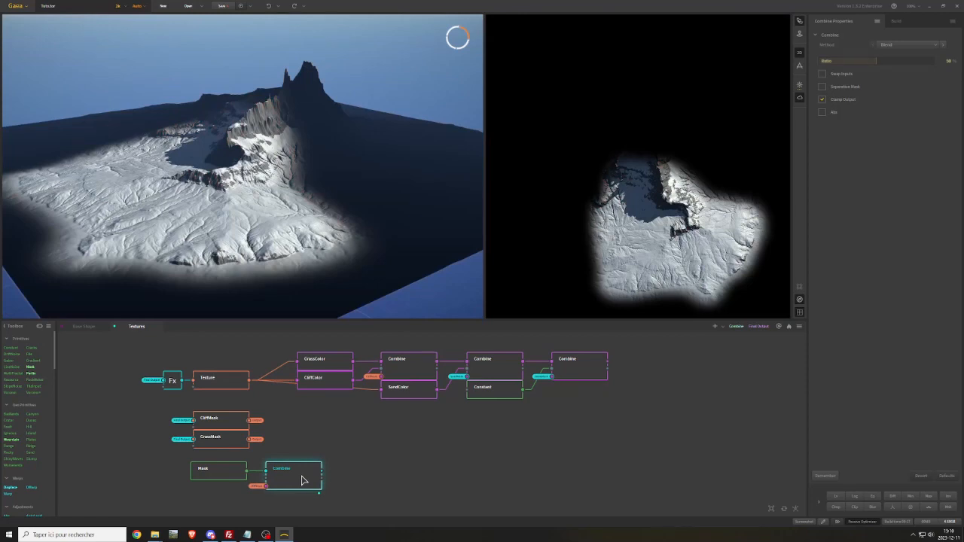
pyautogui.moveTo(879, 64); pyautogui.dragTo(941, 64)
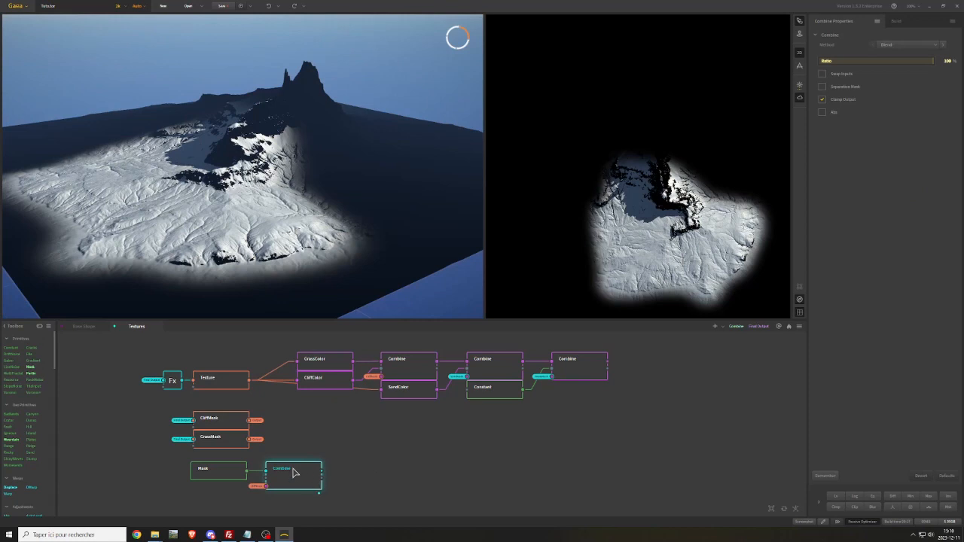
# Duplicate the Combine node, chain it after the first one and feed its mask input from the SandMask portal
pyautogui.hotkey('ctrl', 'd')
pyautogui.moveTo(333, 505); pyautogui.dragTo(351, 473)
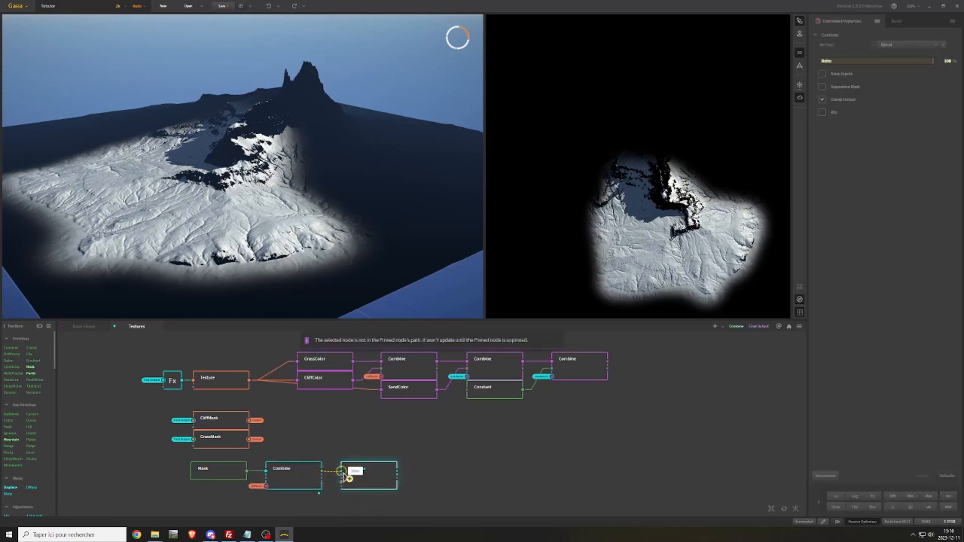
pyautogui.rightClick(334, 500)
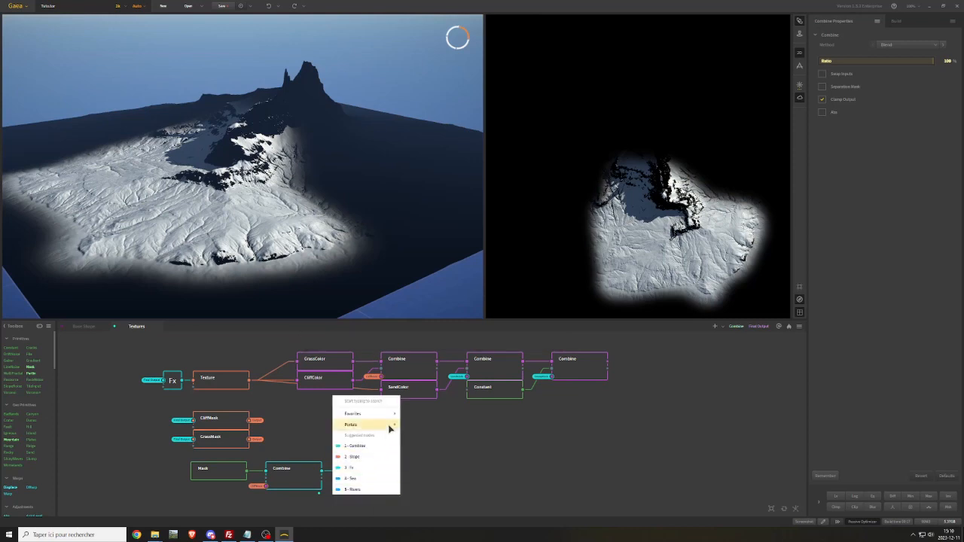
pyautogui.moveTo(376, 425)
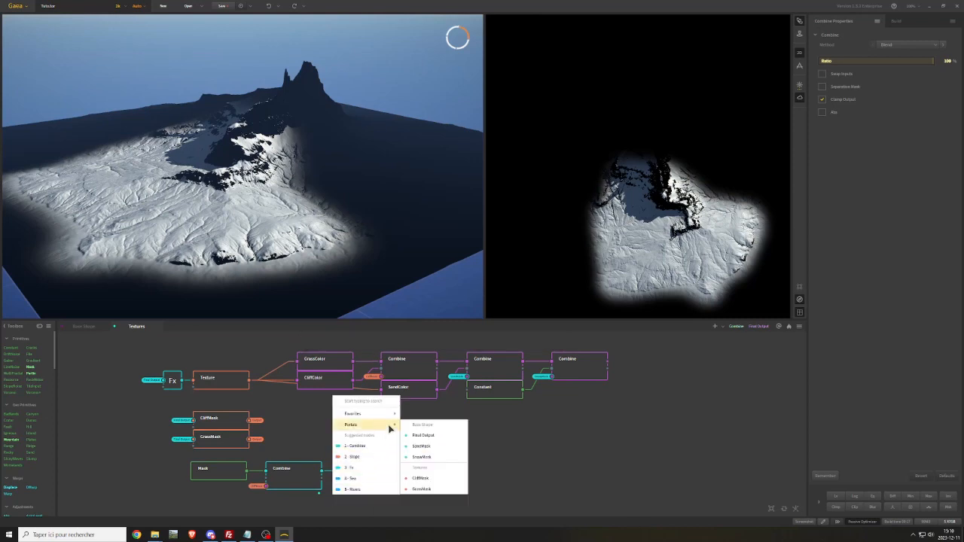
pyautogui.click(422, 447)
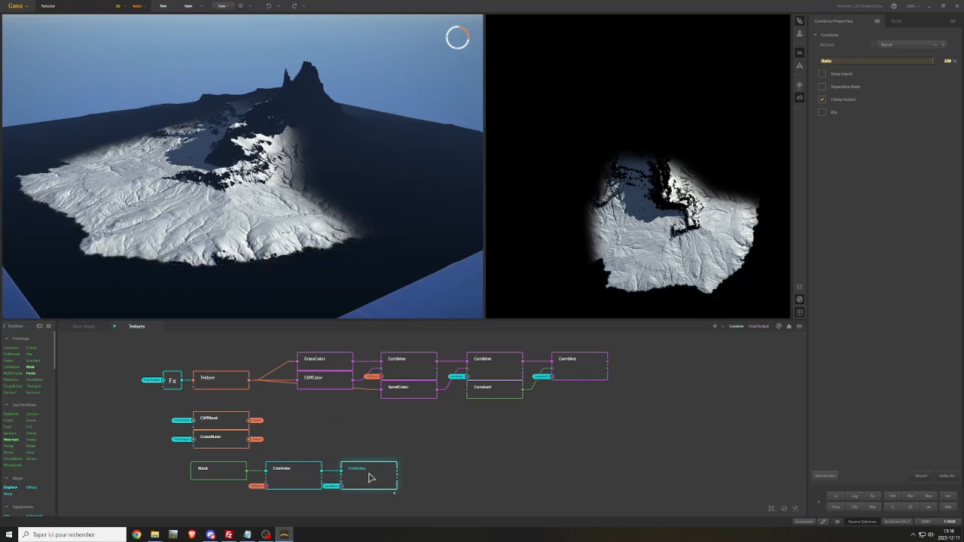
# Add a third Combine after the second one and feed its mask input from the SnowMask portal
pyautogui.hotkey('ctrl', 'v')
pyautogui.moveTo(405, 509); pyautogui.dragTo(422, 491)
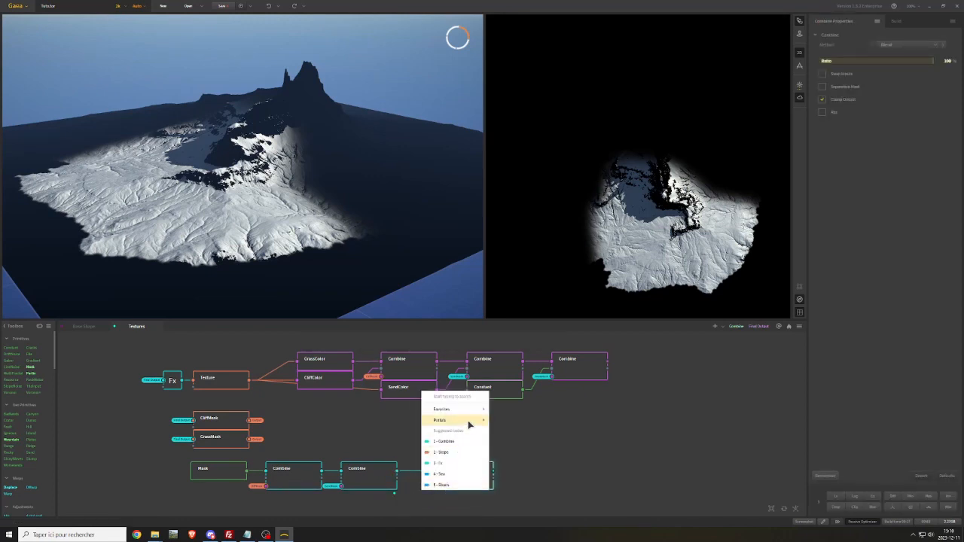
pyautogui.moveTo(467, 420)
pyautogui.click(509, 452)
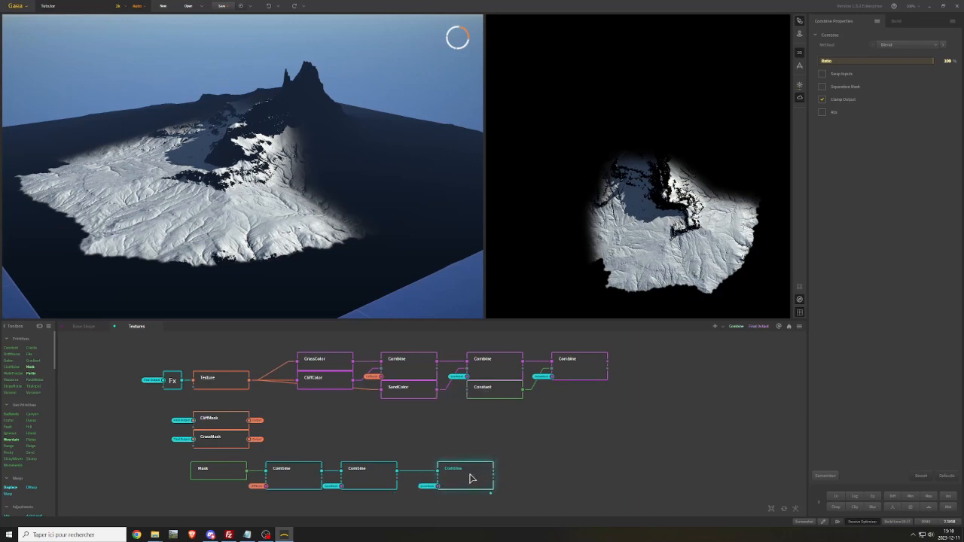
# Pack the painted Mask and its three Combine nodes edge to edge in one row below GrassMask
pyautogui.moveTo(467, 478); pyautogui.dragTo(440, 474)
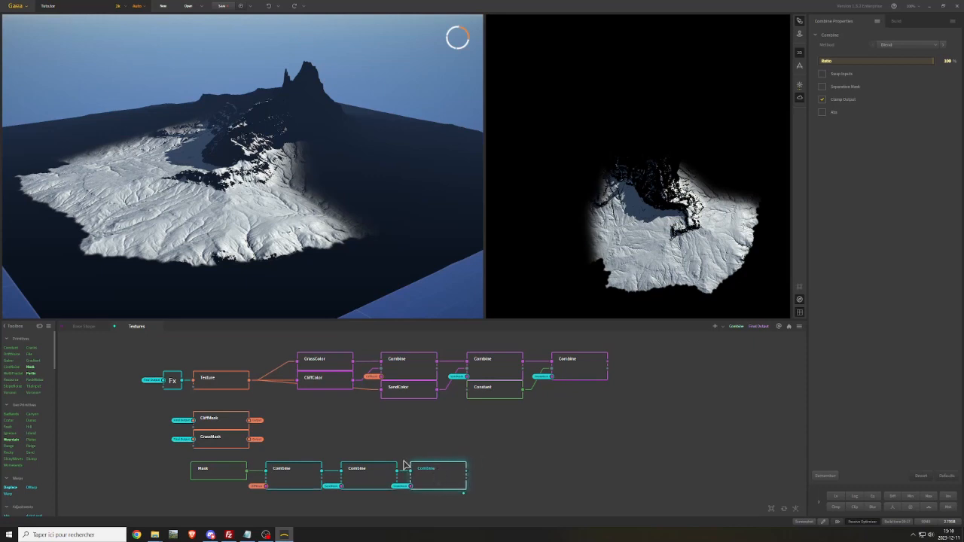
pyautogui.moveTo(387, 454); pyautogui.dragTo(434, 479)
pyautogui.moveTo(362, 475); pyautogui.dragTo(353, 474)
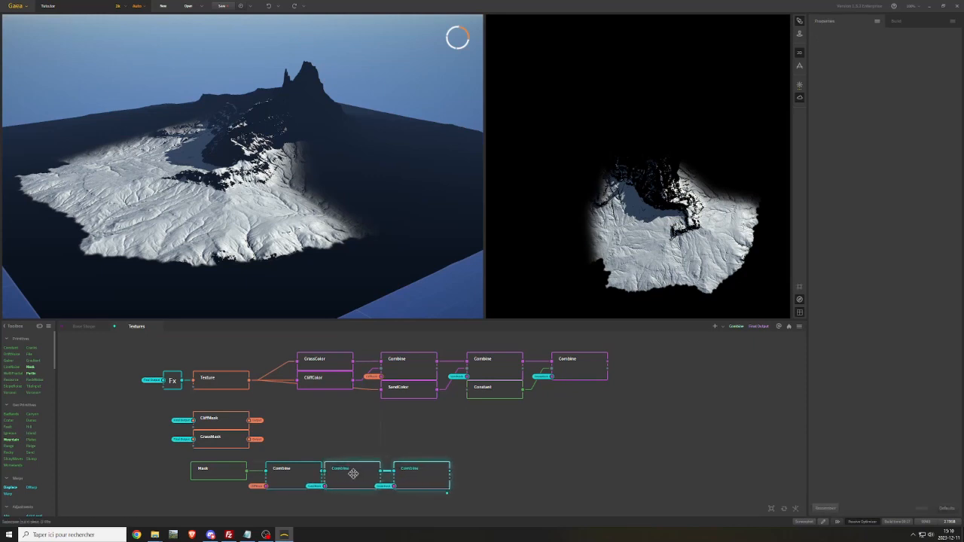
pyautogui.moveTo(424, 473); pyautogui.dragTo(405, 471)
pyautogui.moveTo(229, 471)
pyautogui.mouseDown()
pyautogui.moveTo(430, 492)
pyautogui.moveTo(224, 474)
pyautogui.mouseUp()
pyautogui.moveTo(320, 454); pyautogui.dragTo(478, 426, button='middle')
# Rename the last Combine of the mask row ForestMask and create an output portal on it
pyautogui.click(377, 445)
pyautogui.rightClick(376, 446)
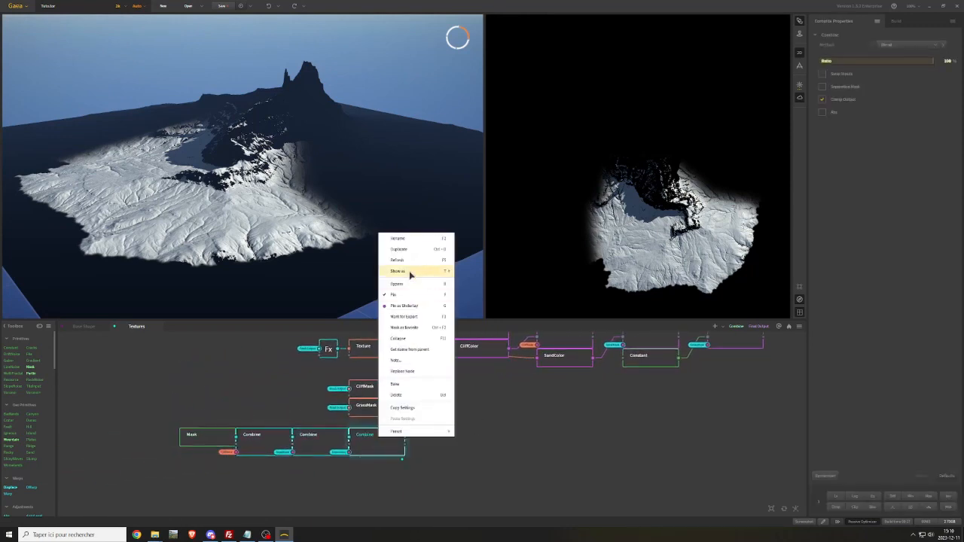
pyautogui.click(407, 241)
pyautogui.write('I')
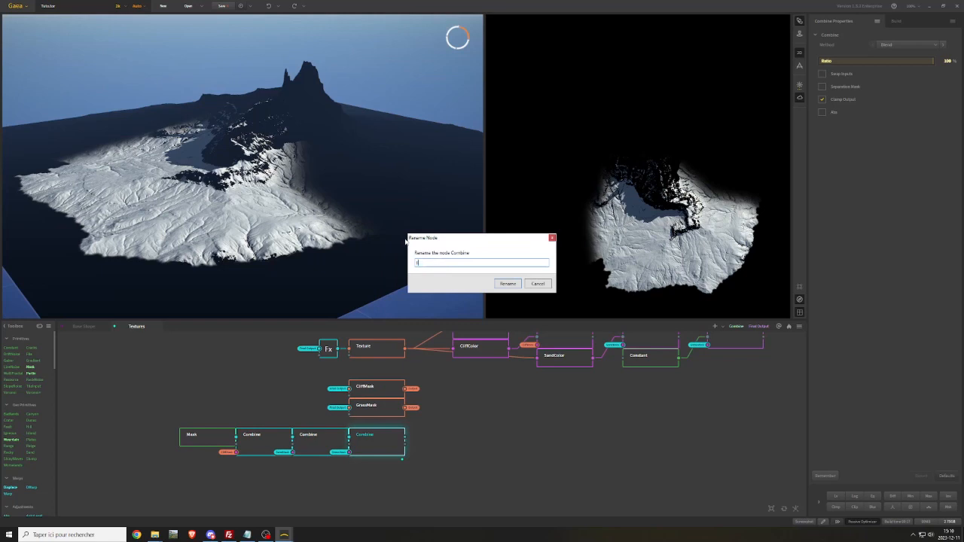
pyautogui.press('Return')
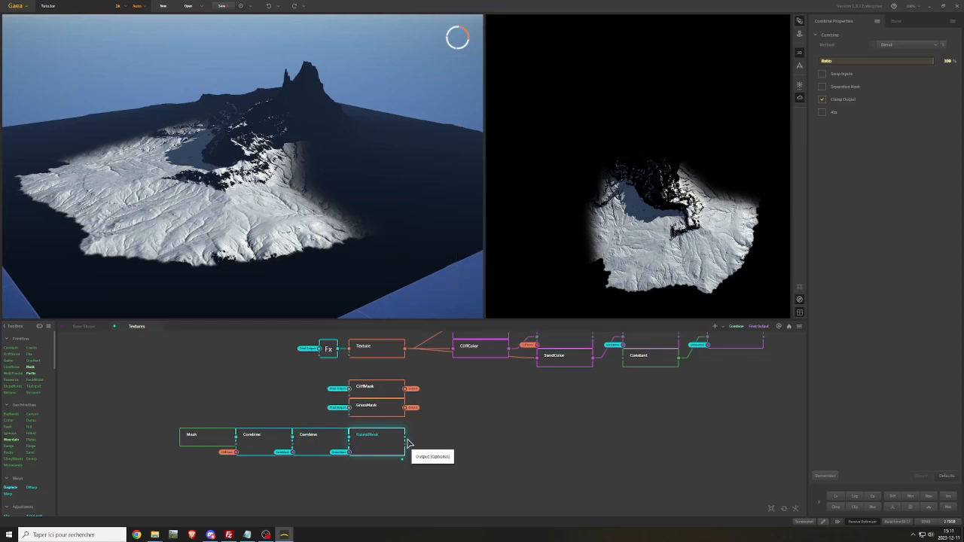
pyautogui.moveTo(405, 438); pyautogui.dragTo(420, 440)
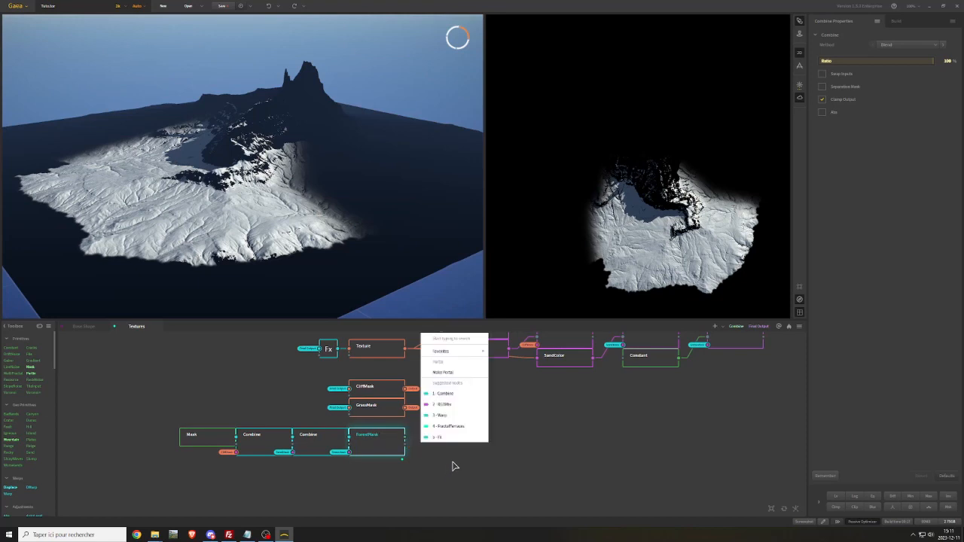
pyautogui.click(462, 373)
# Preview the last color Combine and place a duplicate of the painted Mask below the ForestMask row
pyautogui.click(460, 415)
pyautogui.moveTo(510, 429); pyautogui.dragTo(398, 462, button='middle')
pyautogui.moveTo(344, 358); pyautogui.dragTo(637, 447)
pyautogui.moveTo(356, 386); pyautogui.dragTo(523, 365)
pyautogui.click(458, 454)
pyautogui.moveTo(333, 451); pyautogui.dragTo(464, 371, button='middle')
pyautogui.moveTo(413, 451); pyautogui.dragTo(426, 429, button='middle')
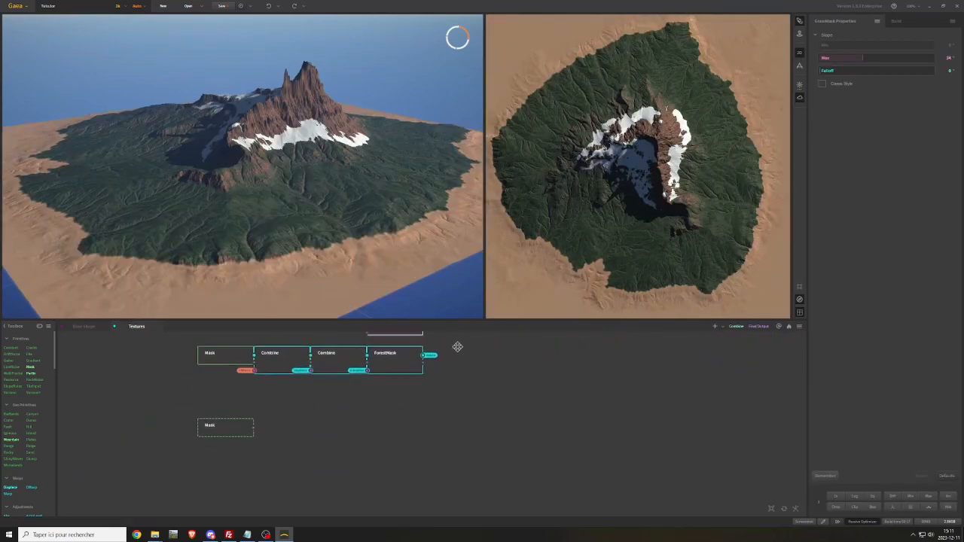
# Place a copy of GrassMask below the ForestMask row and feed its input from the Final Output portal
pyautogui.moveTo(317, 451); pyautogui.dragTo(324, 439, button='middle')
pyautogui.click(333, 421)
pyautogui.moveTo(452, 354); pyautogui.dragTo(311, 437)
pyautogui.moveTo(350, 366)
pyautogui.click(399, 374)
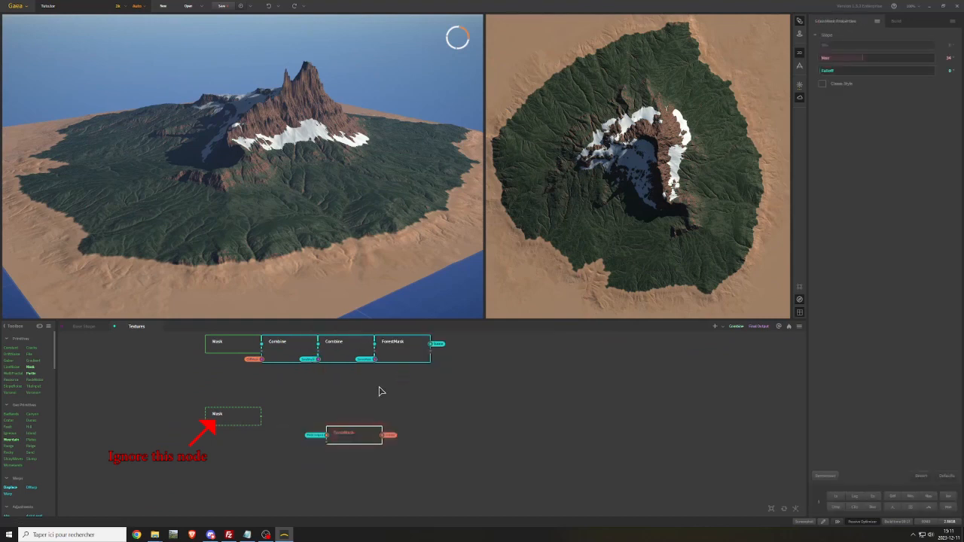
# Delete the duplicate Mask node and move the GrassMask copy under the ForestMask row
pyautogui.click(229, 418)
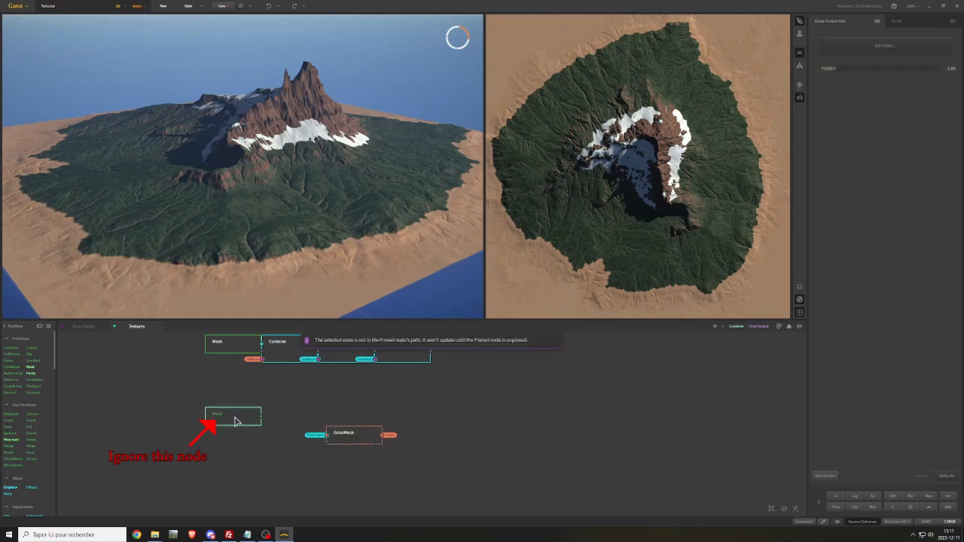
pyautogui.press('Delete')
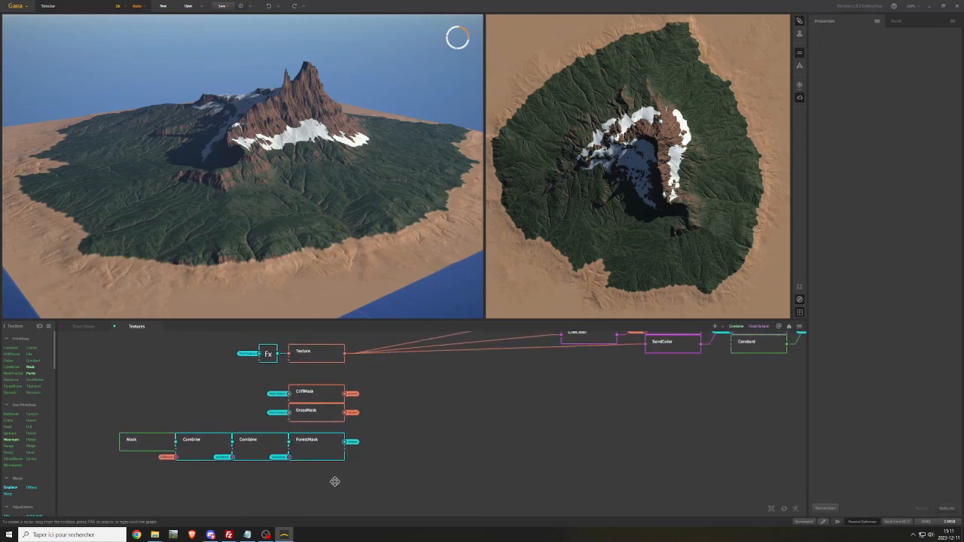
pyautogui.moveTo(335, 480); pyautogui.dragTo(377, 394, button='middle')
pyautogui.moveTo(308, 453); pyautogui.dragTo(252, 442)
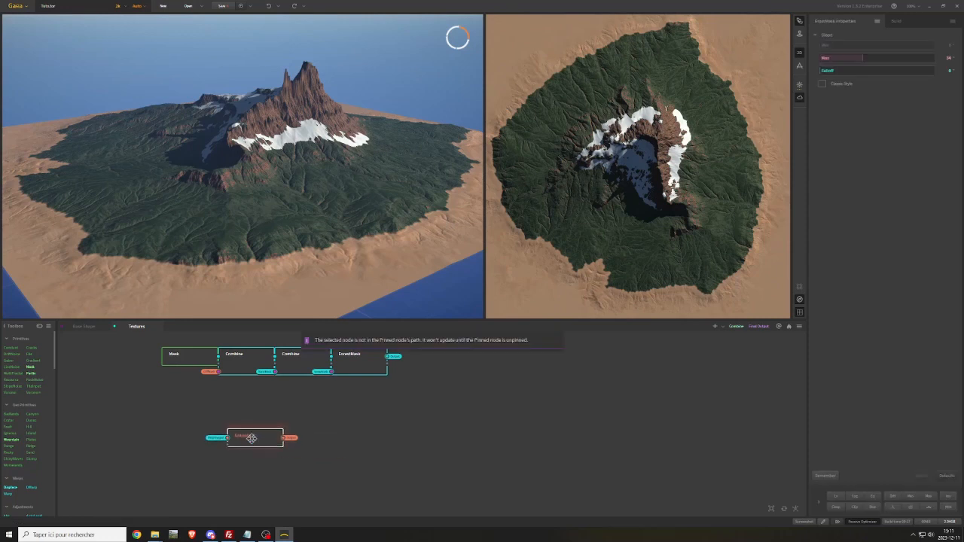
# Rename the GrassMask copy Slope and align it under the painted Mask node
pyautogui.rightClick(253, 440)
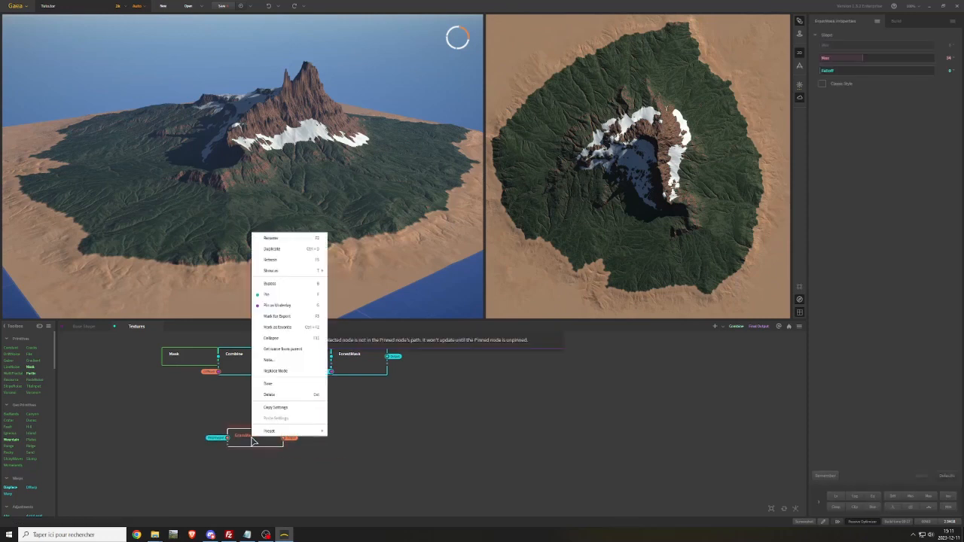
pyautogui.click(272, 239)
pyautogui.write('Slope')
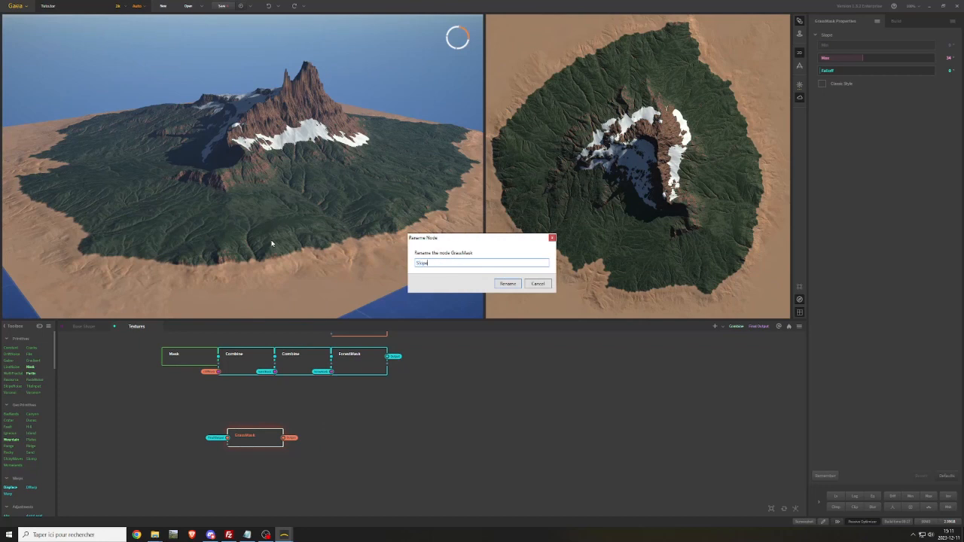
pyautogui.press('Return')
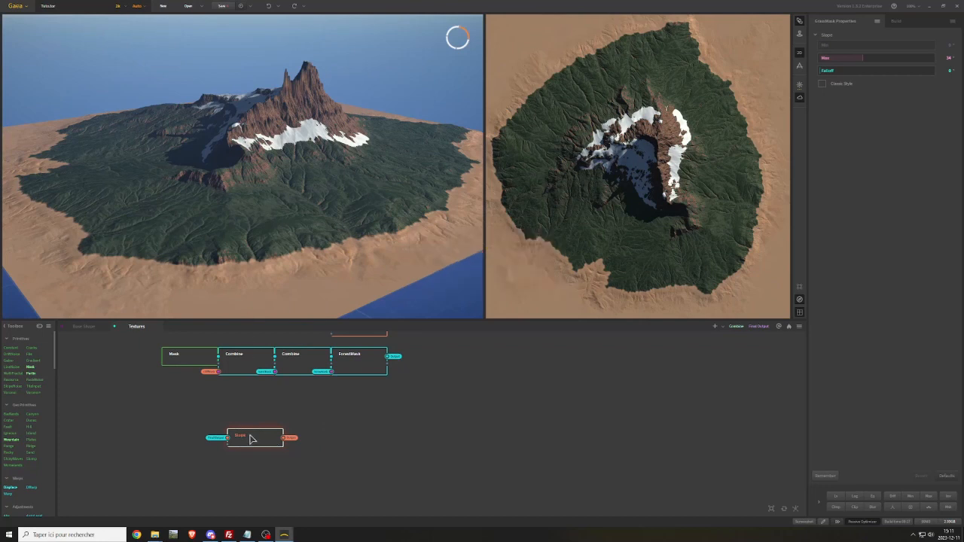
pyautogui.moveTo(249, 436); pyautogui.dragTo(184, 433)
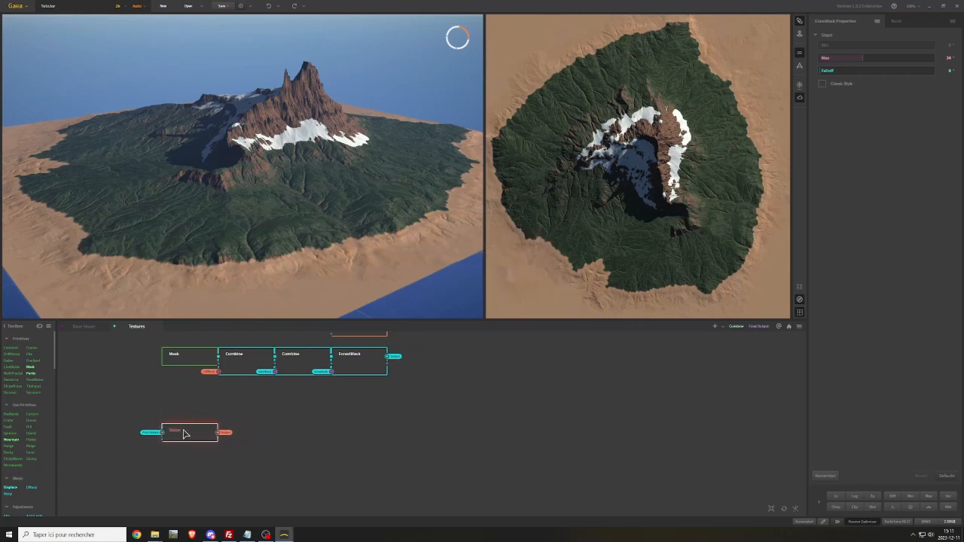
# Duplicate the two middle Combine nodes of the ForestMask row, connect them after Slope and space them apart
pyautogui.click(241, 387)
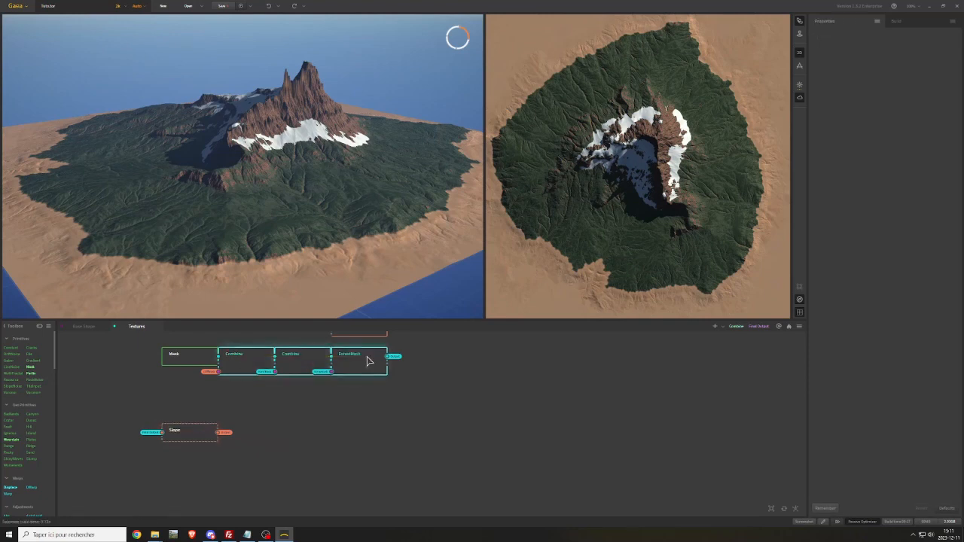
pyautogui.moveTo(239, 389); pyautogui.dragTo(295, 357)
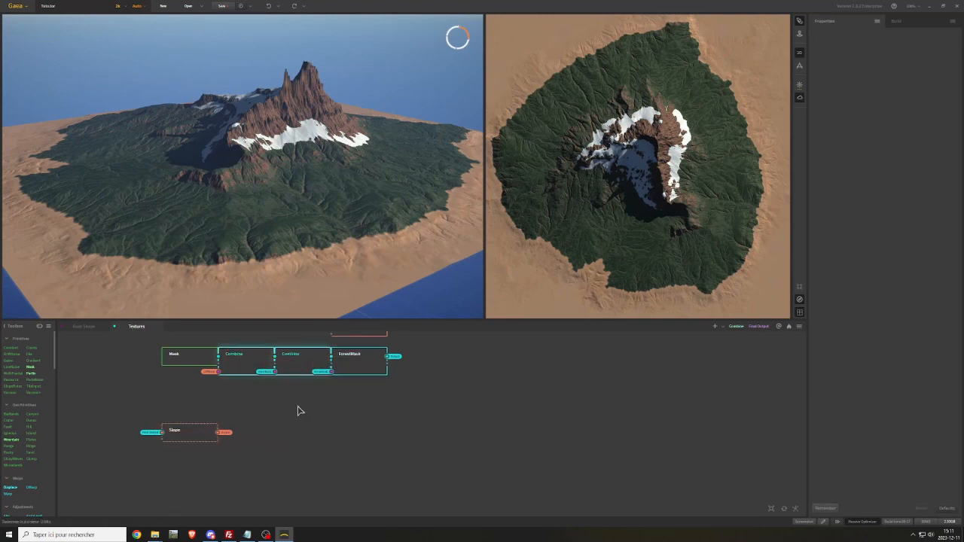
pyautogui.hotkey('ctrl', 'd')
pyautogui.moveTo(287, 401); pyautogui.dragTo(258, 433)
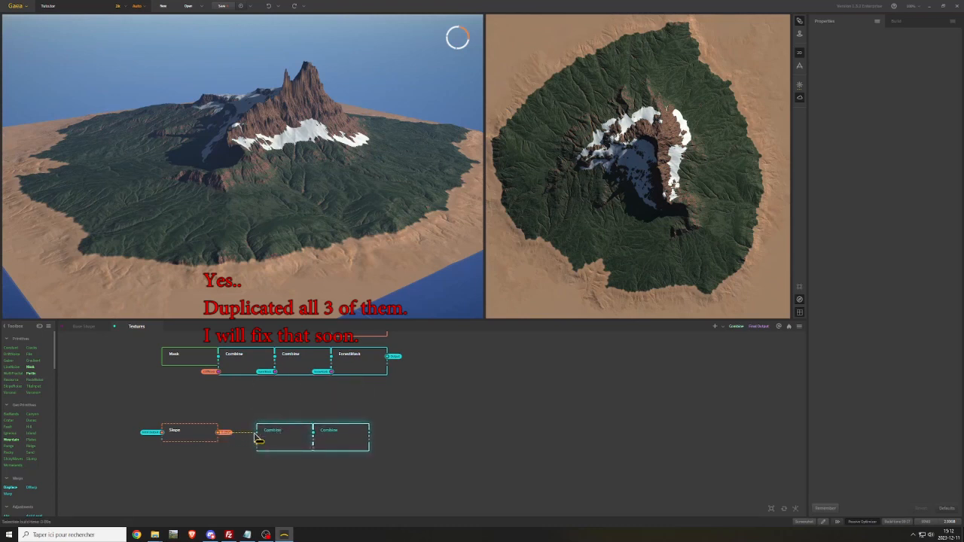
pyautogui.moveTo(336, 436); pyautogui.dragTo(366, 432)
pyautogui.click(323, 439)
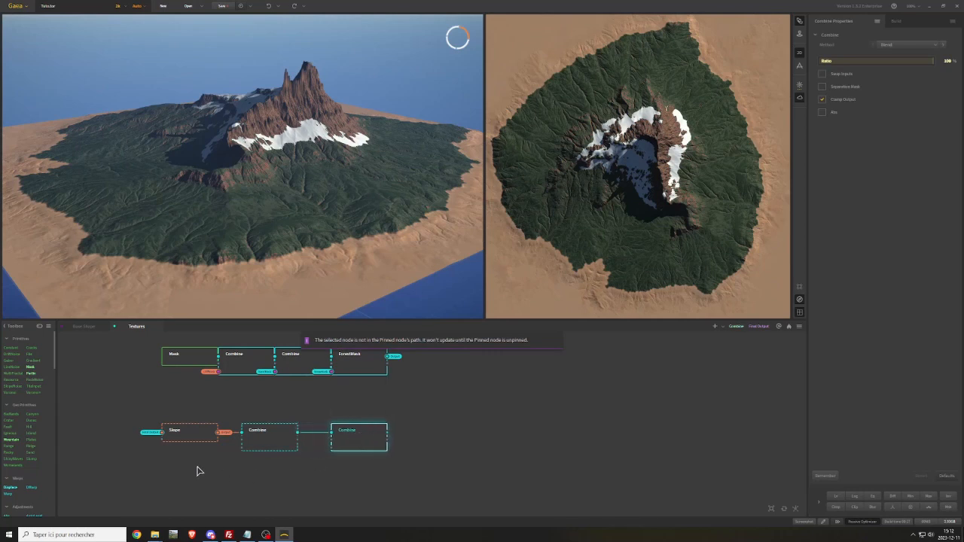
# Preview the Slope node and narrow its slope range to Min 10° and Max 13°
pyautogui.click(182, 435)
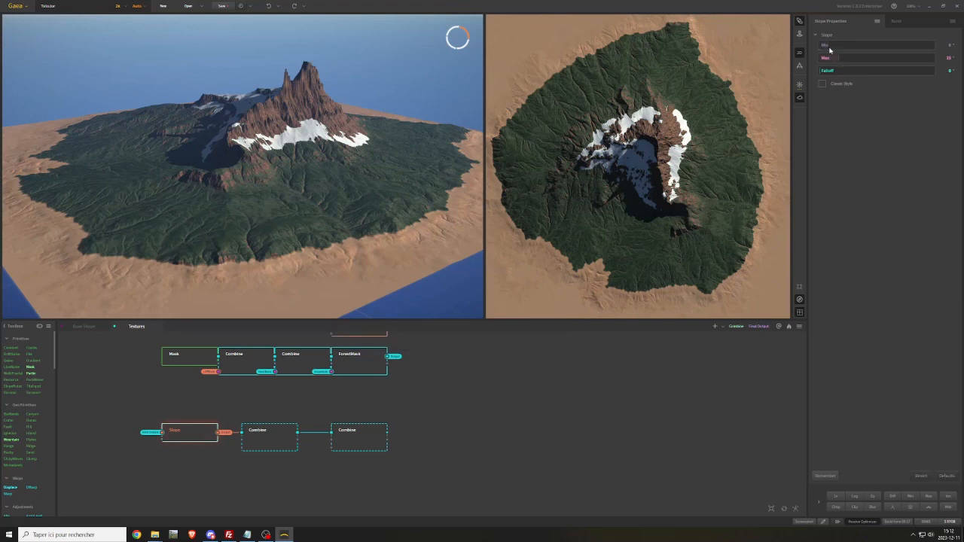
pyautogui.doubleClick(192, 433)
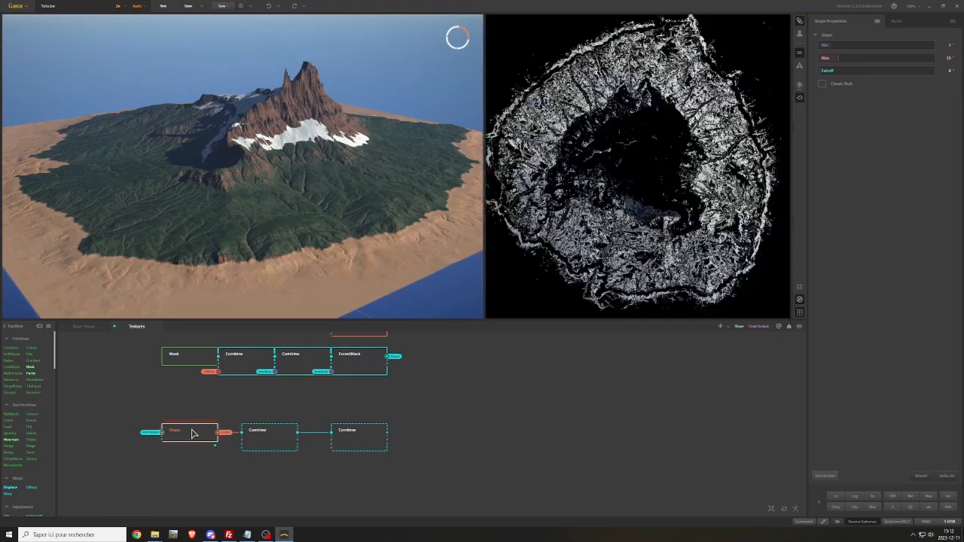
pyautogui.click(832, 47)
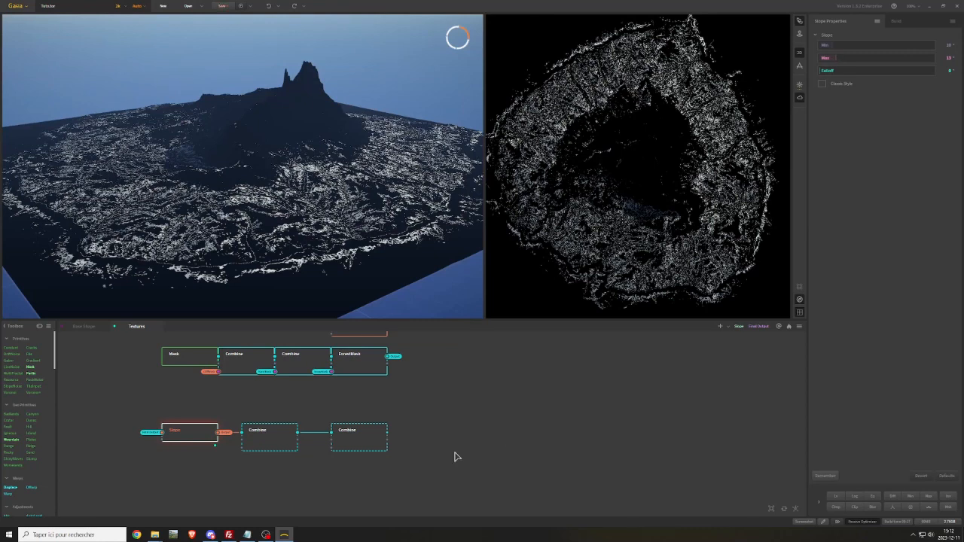
# Connect the SandMask portal to the mask input of the first Combine after Slope and preview that Combine
pyautogui.moveTo(242, 450); pyautogui.dragTo(224, 456)
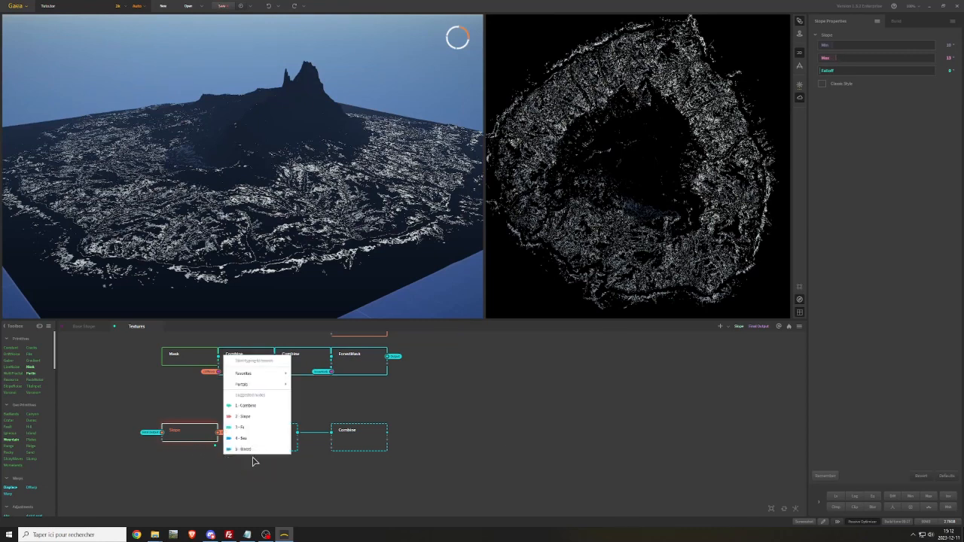
pyautogui.moveTo(277, 387)
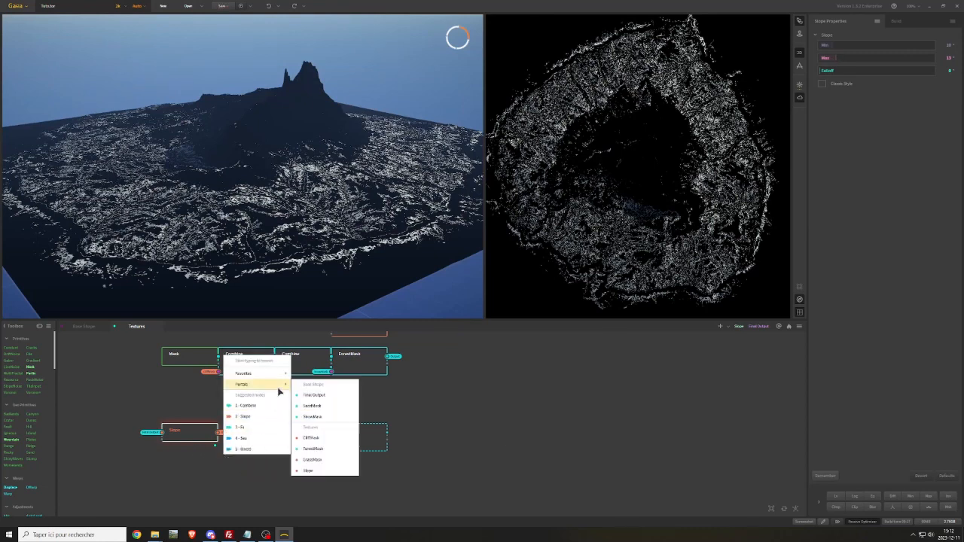
pyautogui.click(313, 406)
pyautogui.click(282, 440)
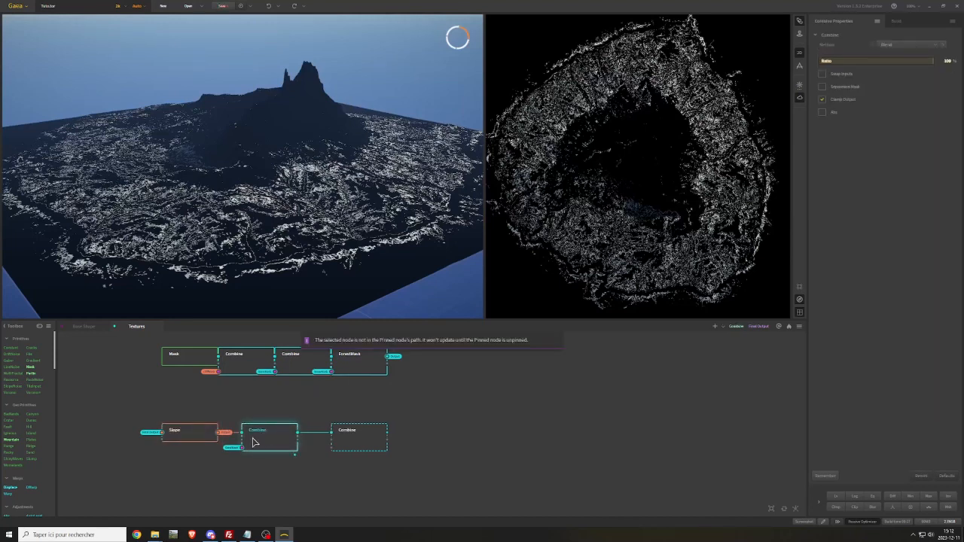
pyautogui.click(202, 438)
pyautogui.click(263, 442)
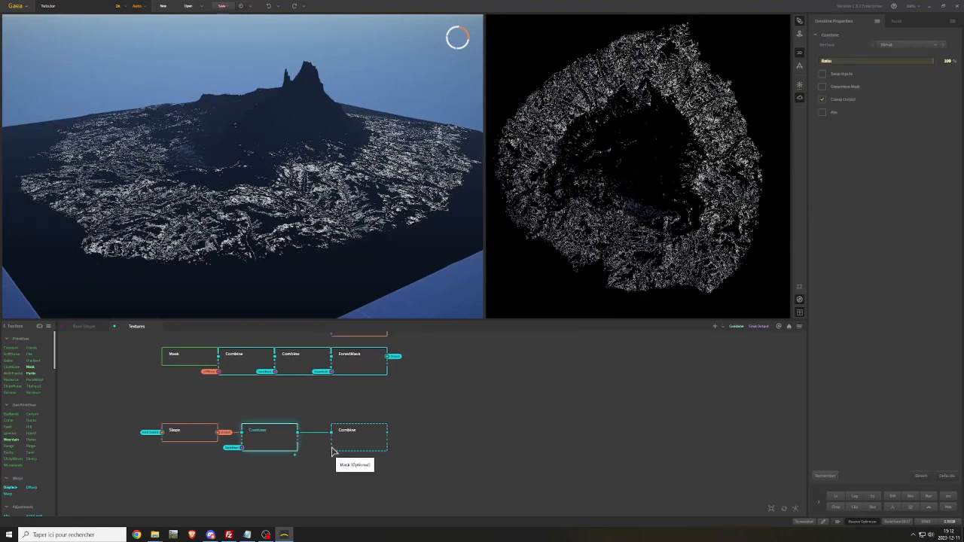
# Connect a Base Shape mask portal to the second Combine's mask input, and line both Combine nodes up directly against Slope
pyautogui.rightClick(317, 466)
pyautogui.moveTo(374, 391)
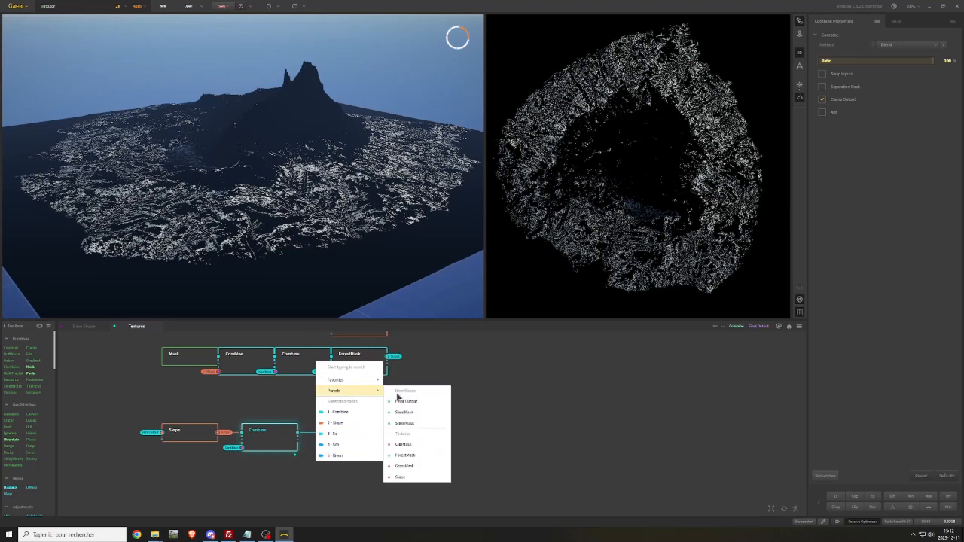
pyautogui.click(403, 412)
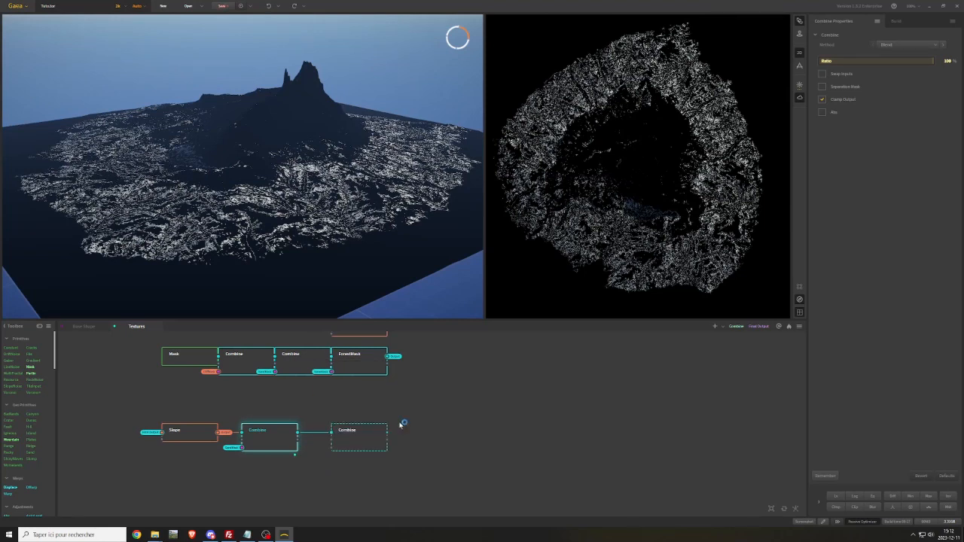
pyautogui.click(361, 441)
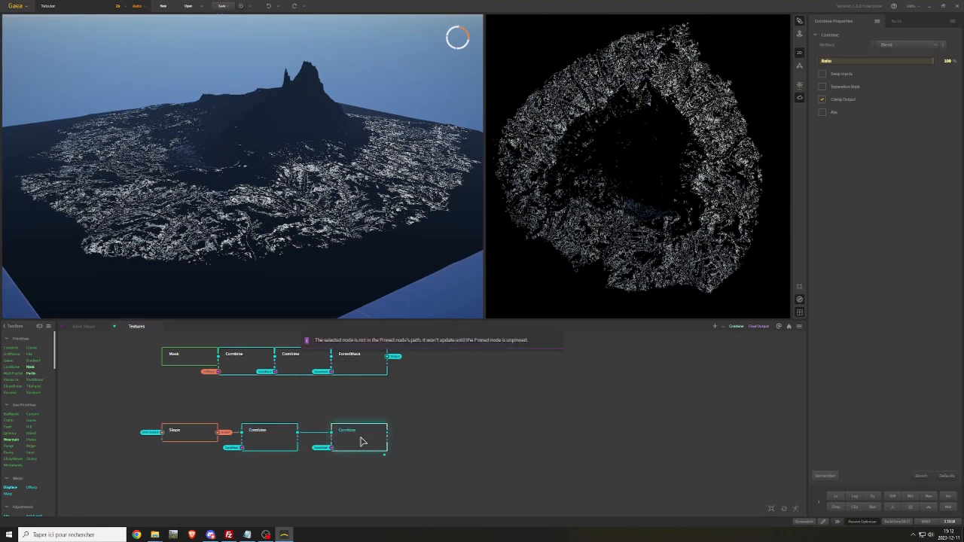
pyautogui.moveTo(268, 441); pyautogui.dragTo(250, 436)
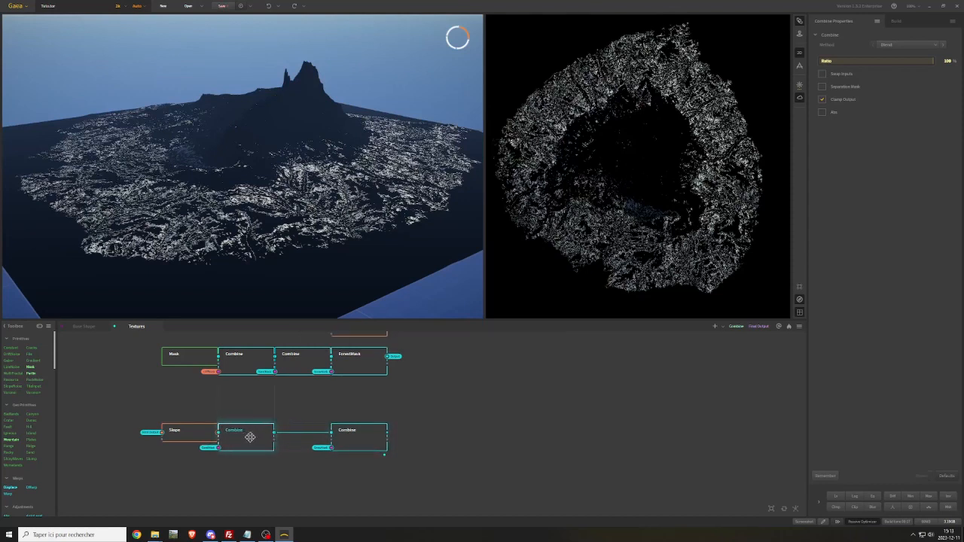
pyautogui.moveTo(356, 441); pyautogui.dragTo(309, 439)
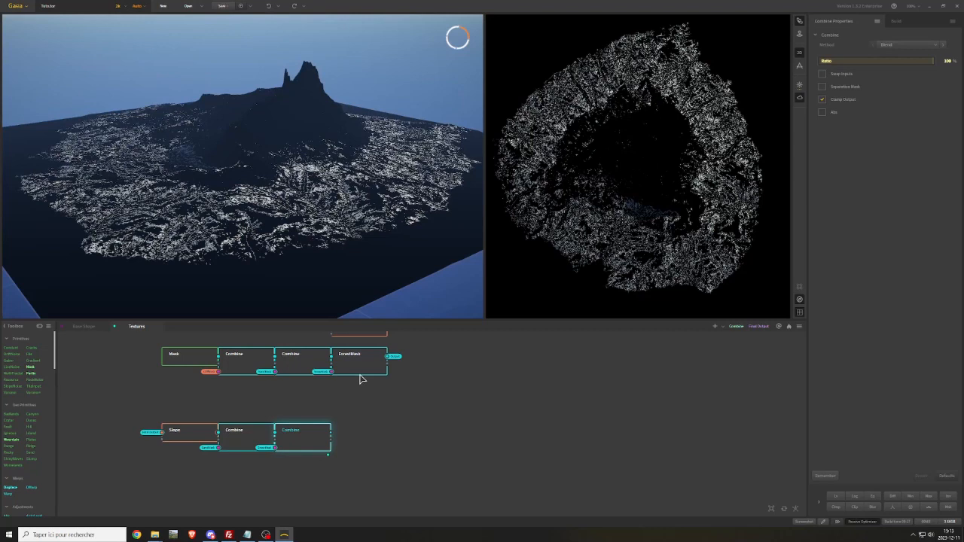
# Try adding a third Combine to the Slope row, masked by the ForestMask portal, and inspect the terrain preview
pyautogui.hotkey('ctrl', 'v')
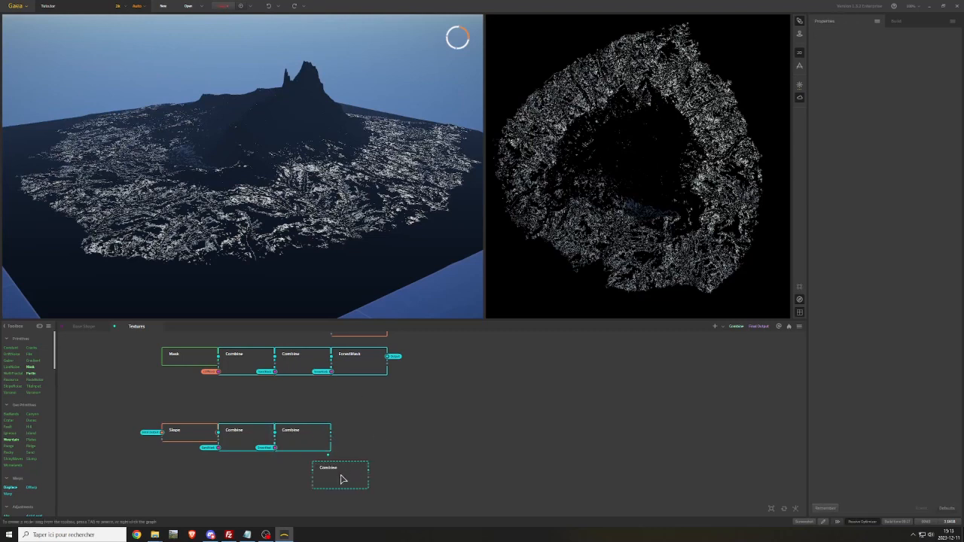
pyautogui.moveTo(338, 481)
pyautogui.mouseDown()
pyautogui.moveTo(364, 439)
pyautogui.moveTo(347, 434)
pyautogui.moveTo(342, 470)
pyautogui.mouseUp()
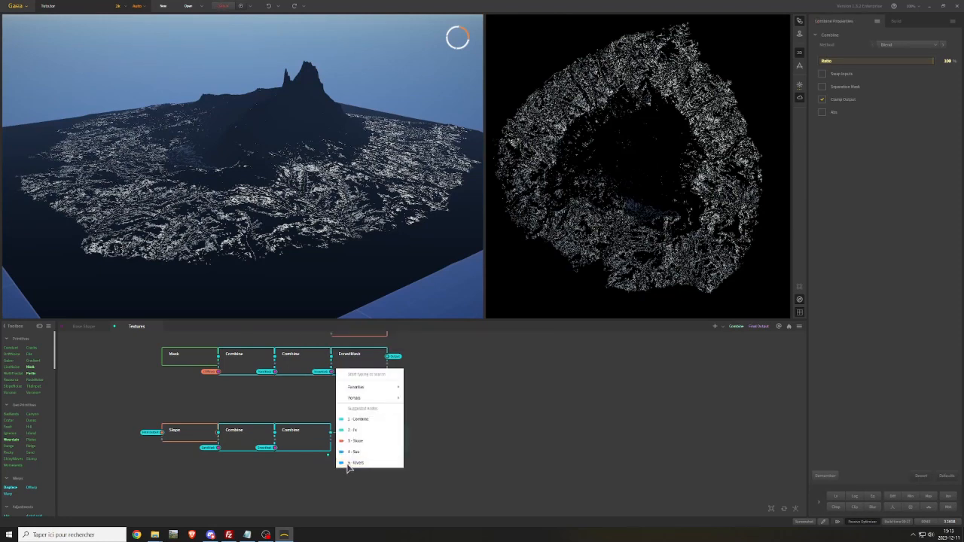
pyautogui.moveTo(381, 403)
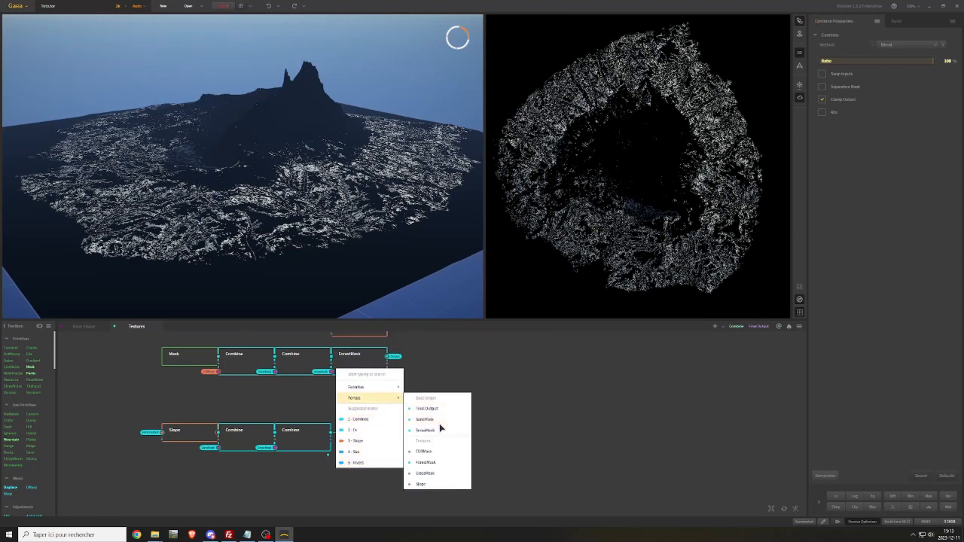
pyautogui.click(426, 462)
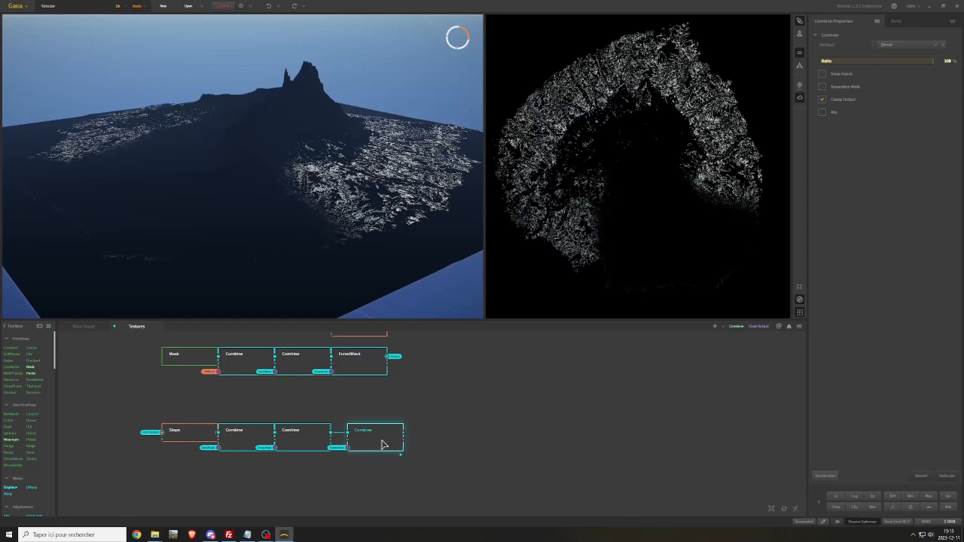
pyautogui.moveTo(383, 445); pyautogui.dragTo(366, 432)
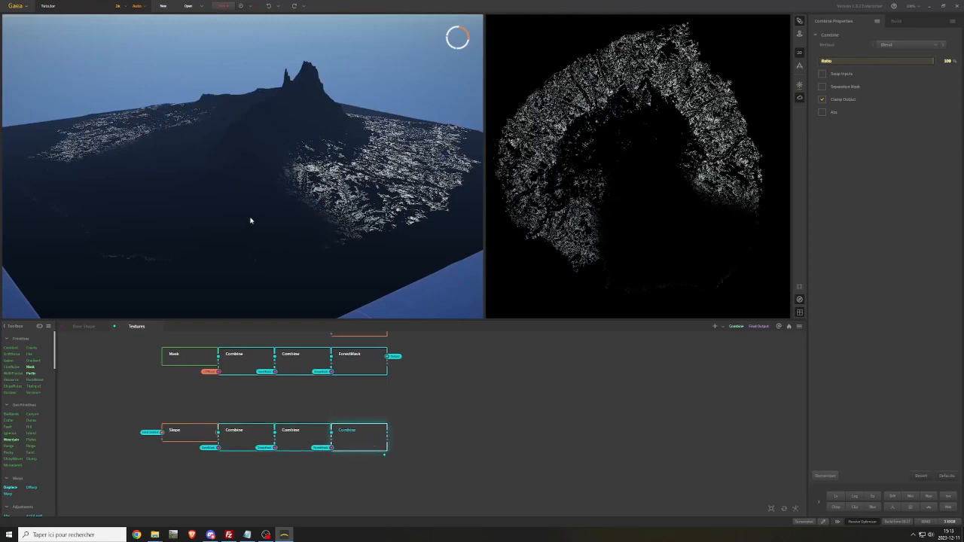
pyautogui.moveTo(251, 221); pyautogui.dragTo(238, 182)
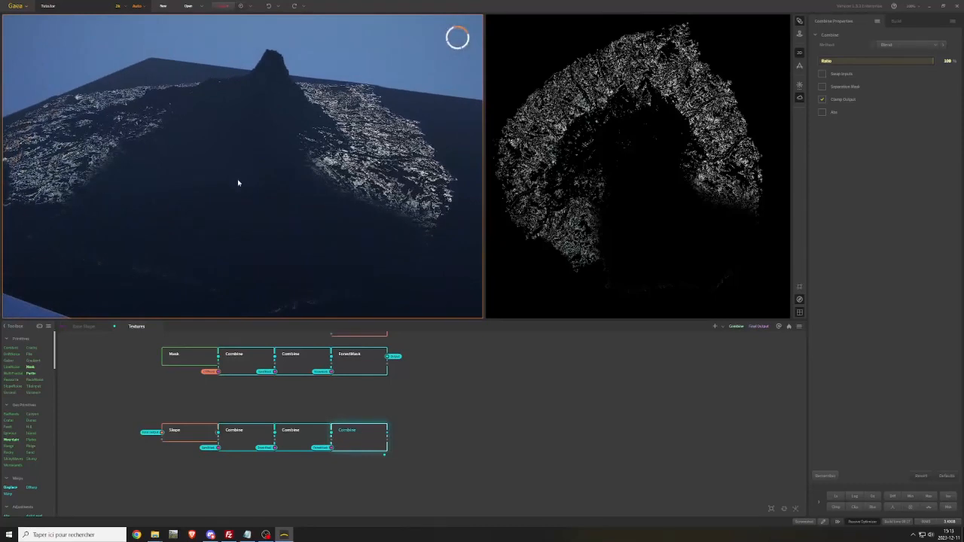
# Compare the third Combine with the second one's preview, and remove the third Combine from the Slope row
pyautogui.moveTo(359, 445); pyautogui.dragTo(381, 441)
pyautogui.click(302, 444)
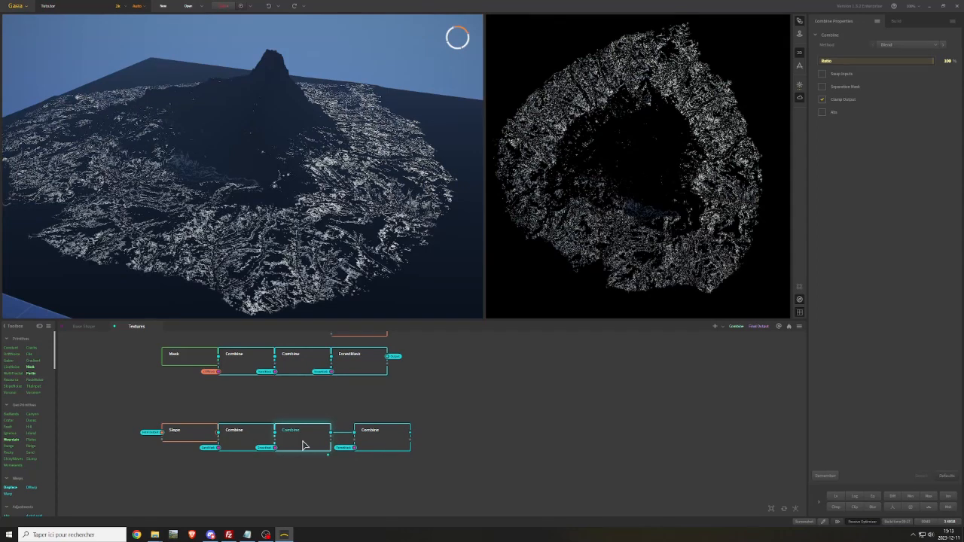
pyautogui.click(394, 446)
pyautogui.press('Delete')
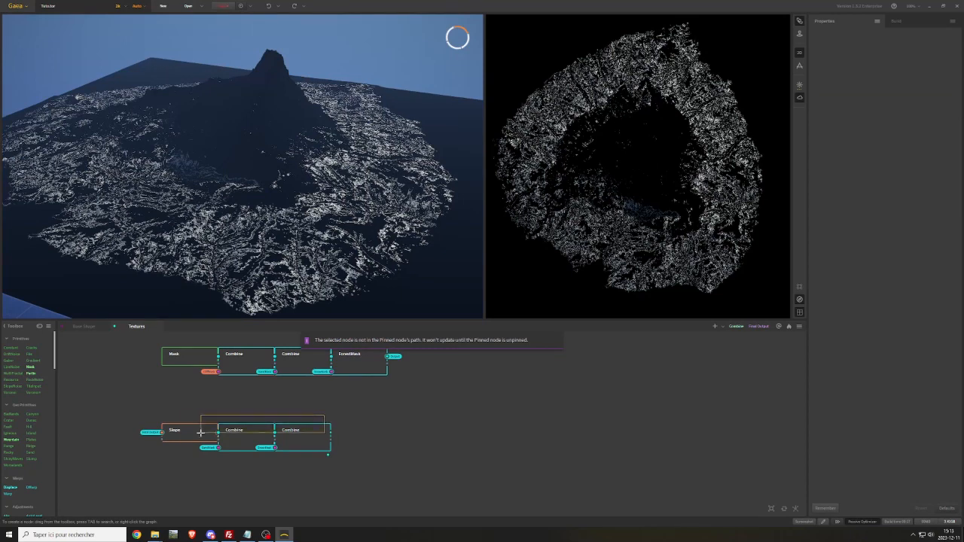
# Align the Slope row directly under the ForestMask row and rename its last Combine JungleMask
pyautogui.moveTo(313, 437); pyautogui.dragTo(364, 401)
pyautogui.rightClick(364, 402)
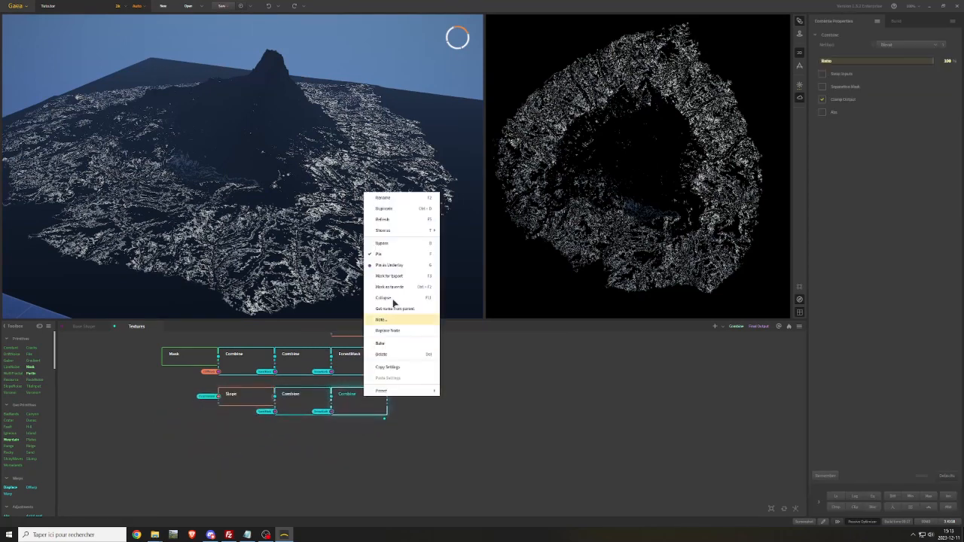
pyautogui.click(384, 200)
pyautogui.write('hi')
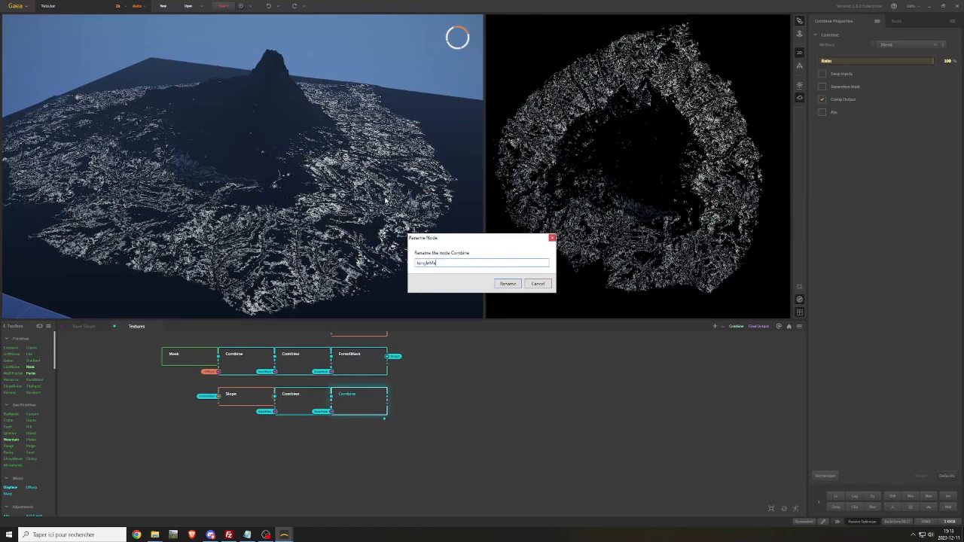
pyautogui.write('ngleMask')
pyautogui.press('Return')
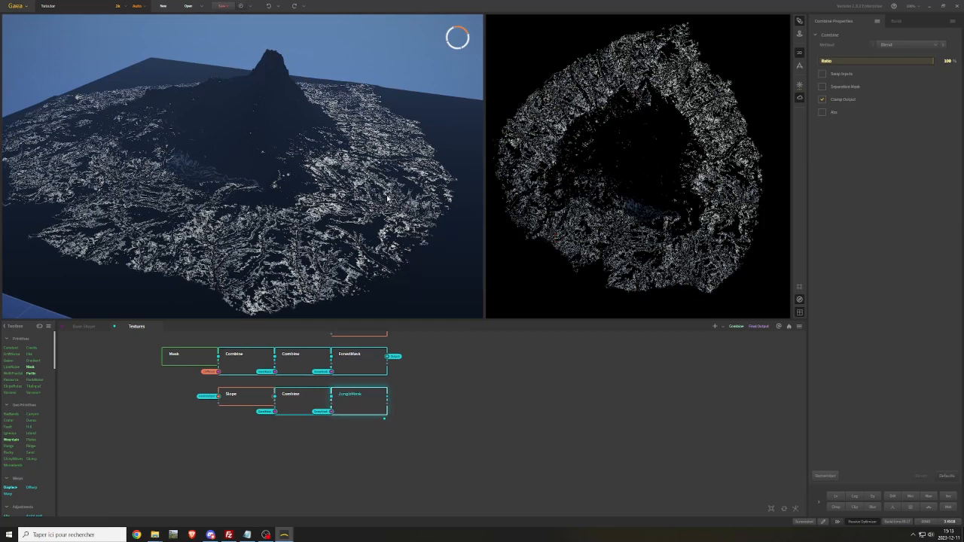
# Make a portal from the JungleMask output
pyautogui.moveTo(388, 405); pyautogui.dragTo(400, 400)
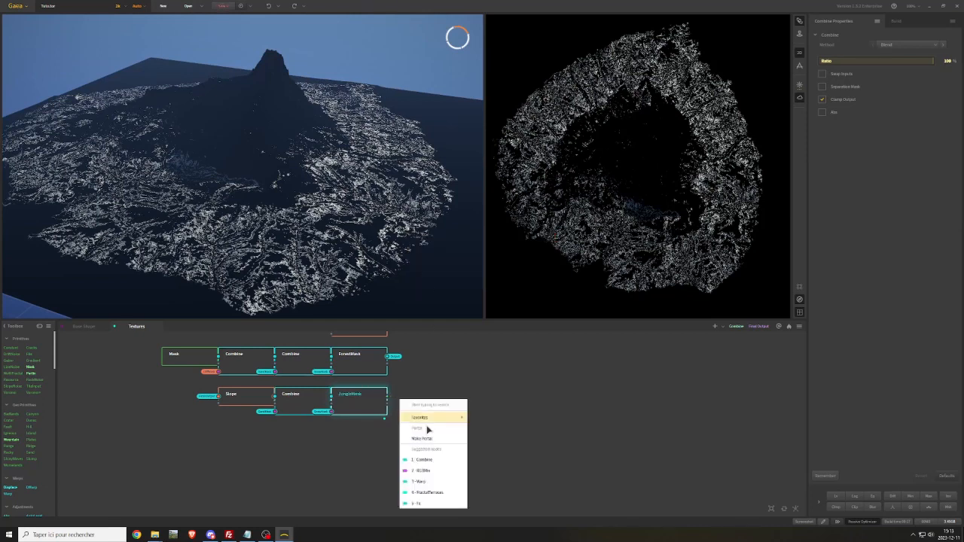
pyautogui.click(454, 439)
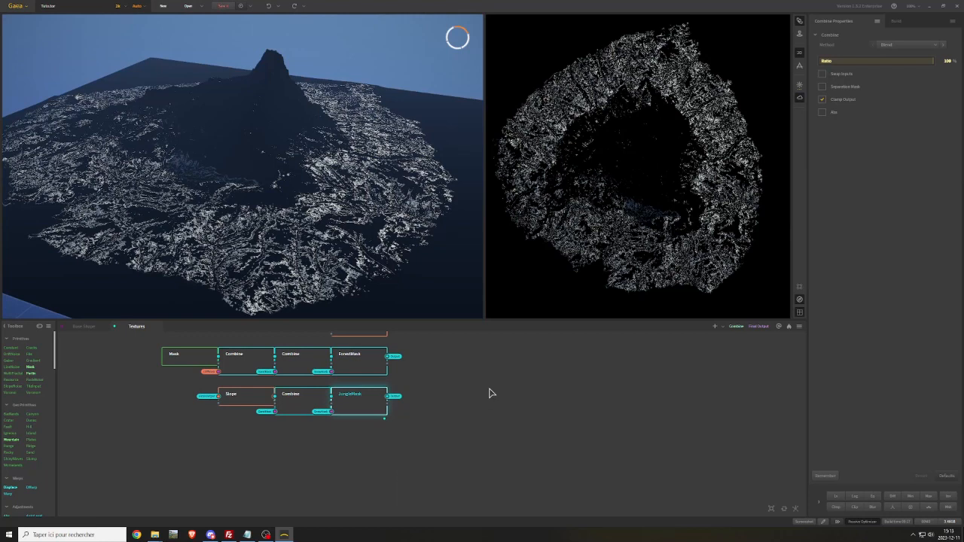
# Preview the final color Combine and move the color Combine chain with its Constant away from the color nodes to make room
pyautogui.moveTo(489, 393); pyautogui.dragTo(463, 447, button='middle')
pyautogui.moveTo(424, 387); pyautogui.dragTo(404, 451, button='middle')
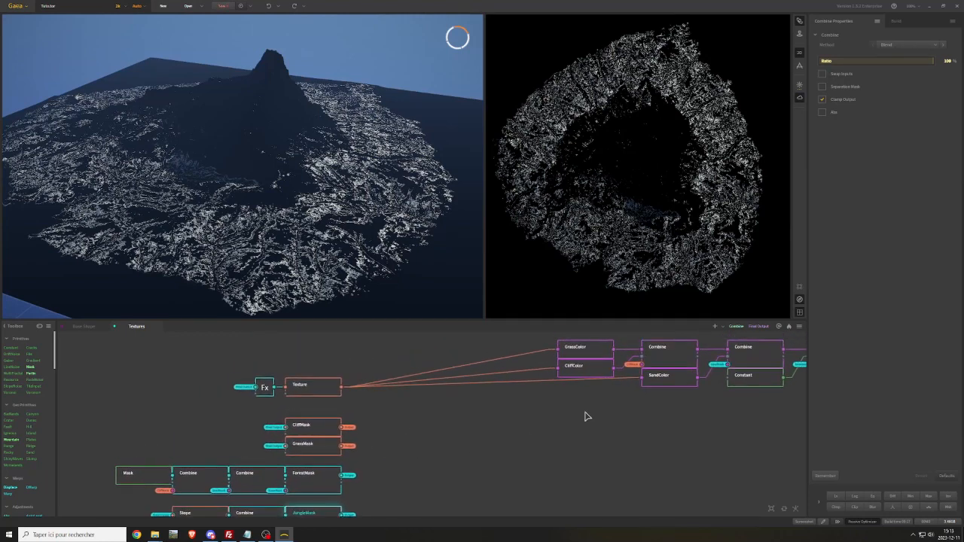
pyautogui.moveTo(585, 414); pyautogui.dragTo(428, 436, button='middle')
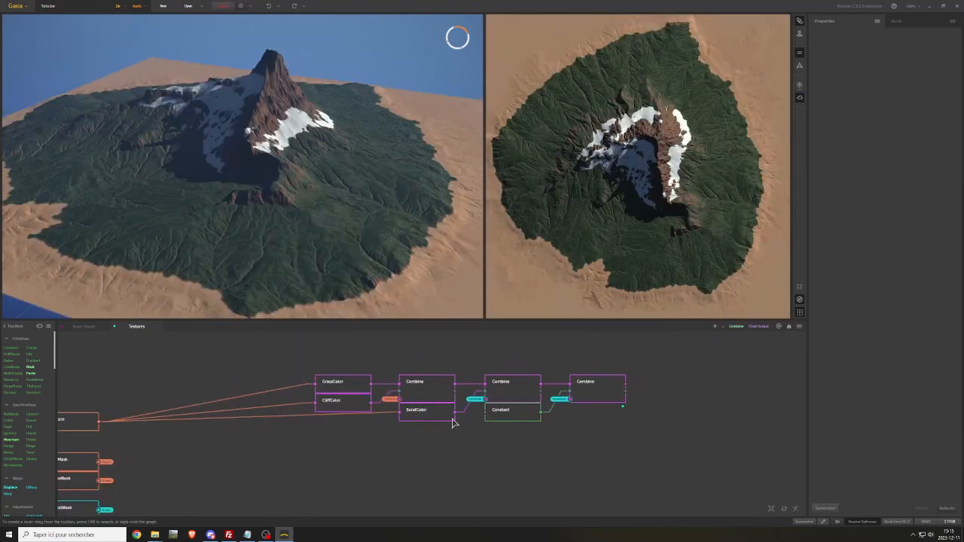
pyautogui.moveTo(434, 360); pyautogui.dragTo(626, 396)
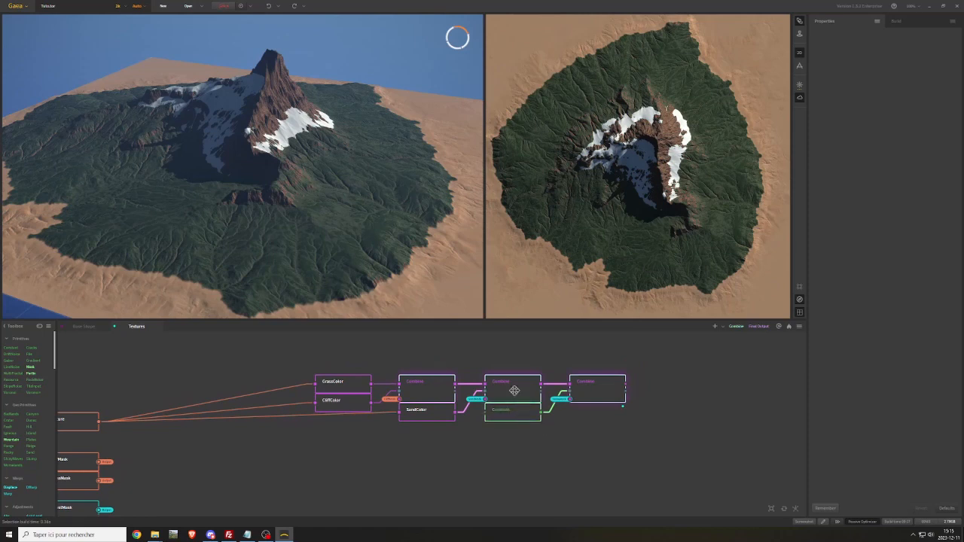
pyautogui.moveTo(512, 389); pyautogui.dragTo(628, 388)
pyautogui.click(424, 469)
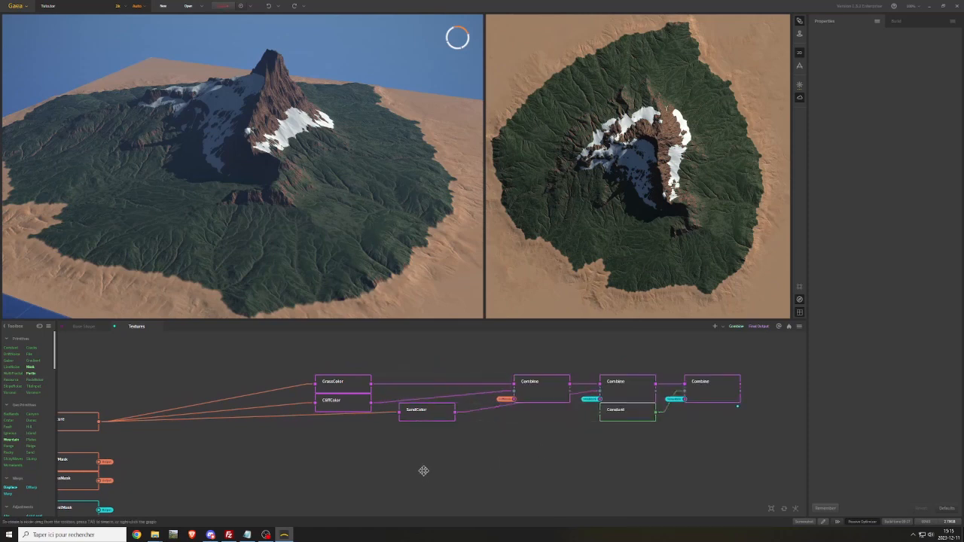
# Stack SandColor under GrassColor and CliffColor, and move the three color nodes together between Texture and the Combine chain
pyautogui.moveTo(424, 469); pyautogui.dragTo(548, 439, button='middle')
pyautogui.moveTo(544, 381); pyautogui.dragTo(461, 390)
pyautogui.moveTo(427, 340); pyautogui.dragTo(441, 415)
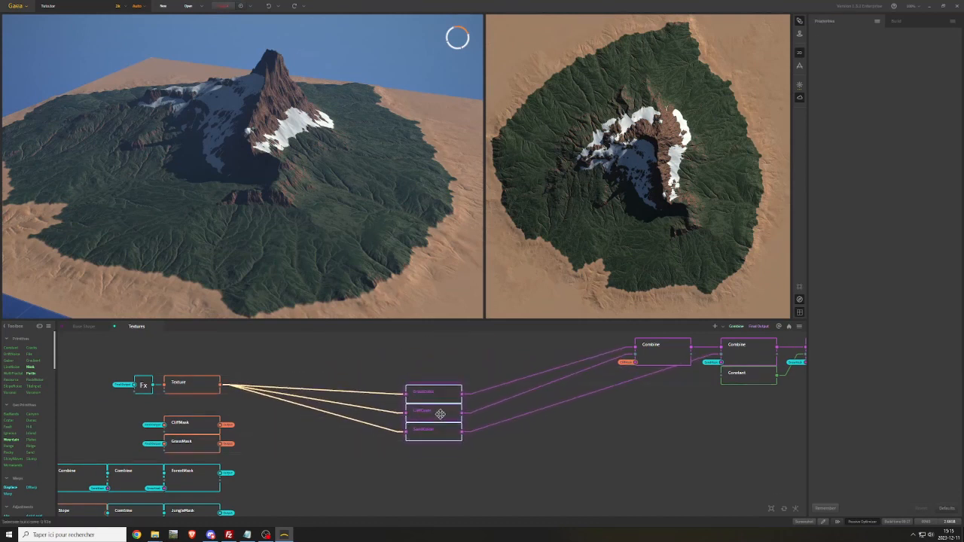
# Space SandColor, CliffColor and GrassColor apart vertically to leave gaps for additional color nodes
pyautogui.moveTo(459, 462); pyautogui.dragTo(467, 430, button='middle')
pyautogui.click(525, 415)
pyautogui.moveTo(526, 415); pyautogui.dragTo(506, 428, button='middle')
pyautogui.moveTo(399, 349); pyautogui.dragTo(329, 475)
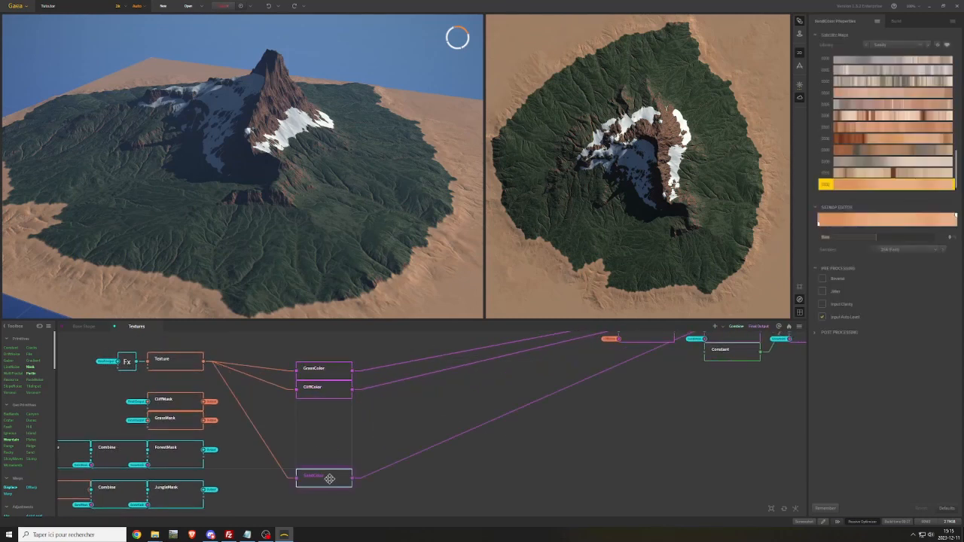
pyautogui.moveTo(324, 389); pyautogui.dragTo(324, 430)
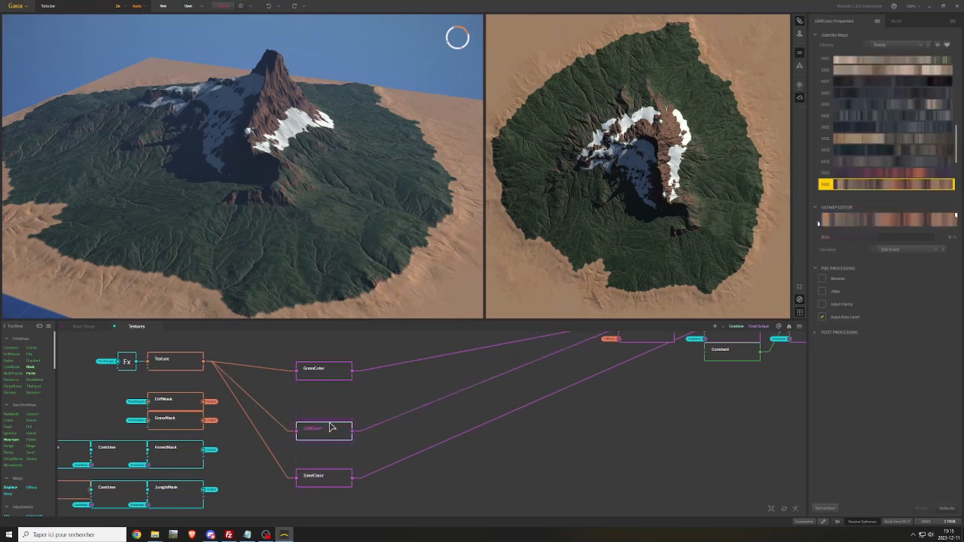
pyautogui.moveTo(386, 388); pyautogui.dragTo(377, 439, button='middle')
pyautogui.moveTo(313, 423); pyautogui.dragTo(317, 368)
# Duplicate GrassColor, place the copy directly below the original and connect Texture to its input
pyautogui.hotkey('ctrl', 'd')
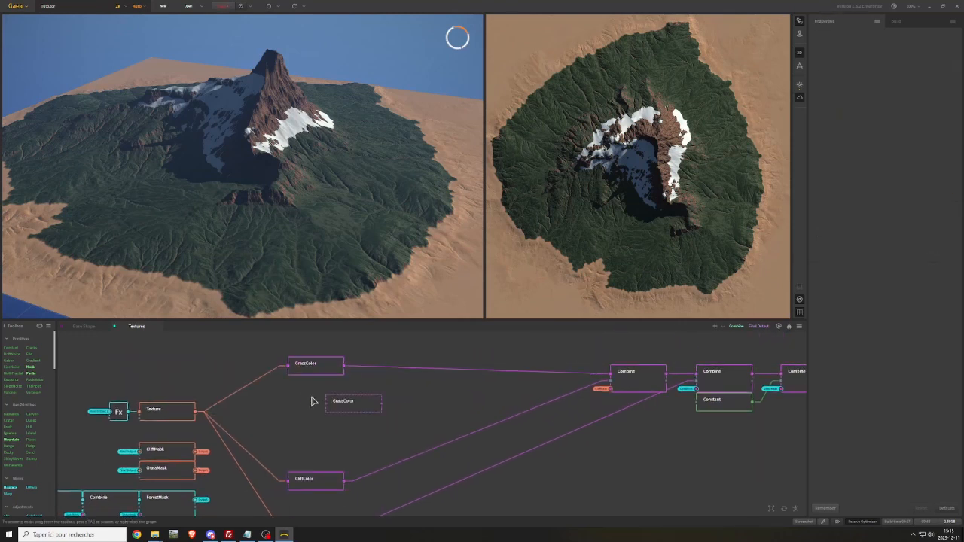
pyautogui.moveTo(198, 411); pyautogui.dragTo(310, 387)
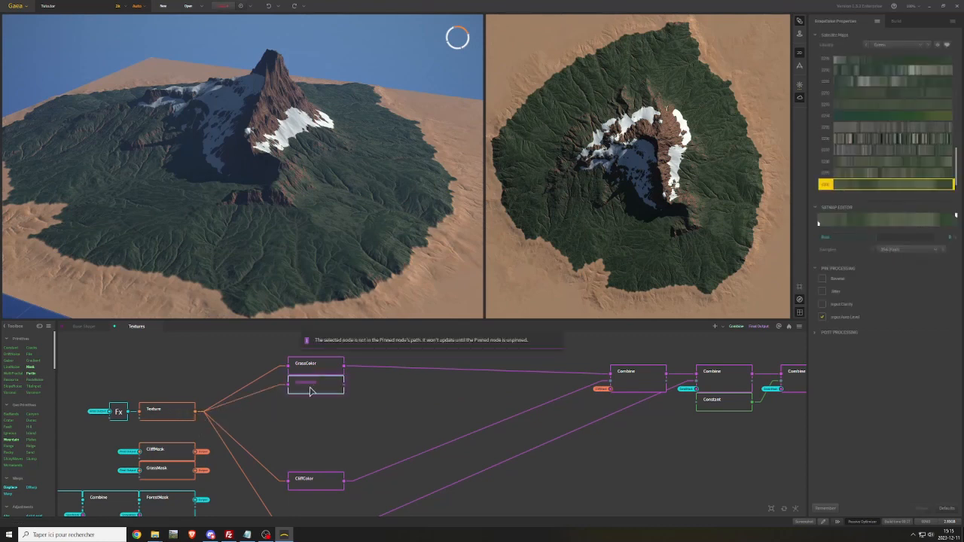
# Rename the original GrassColor node GrassColor1 and its copy GrassColor2
pyautogui.rightClick(318, 365)
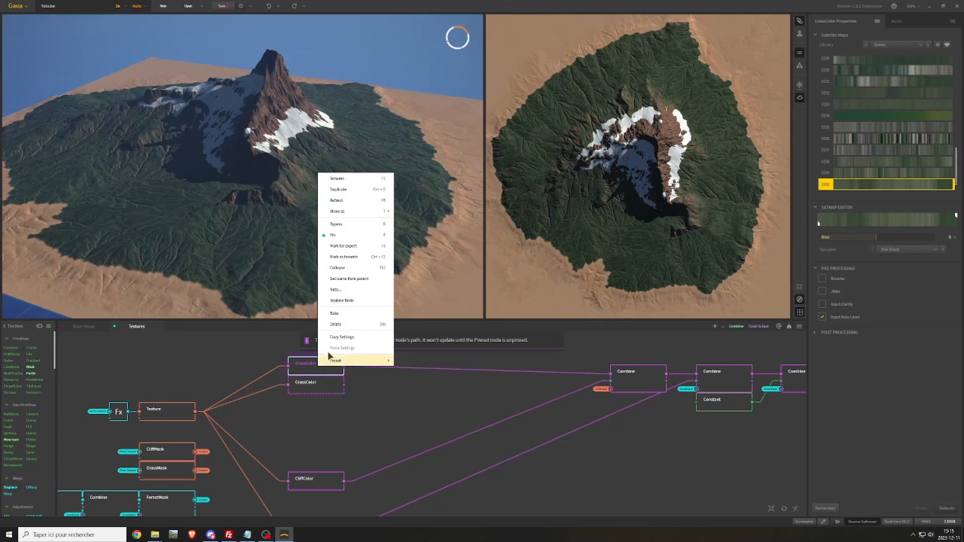
pyautogui.click(336, 179)
pyautogui.click(501, 282)
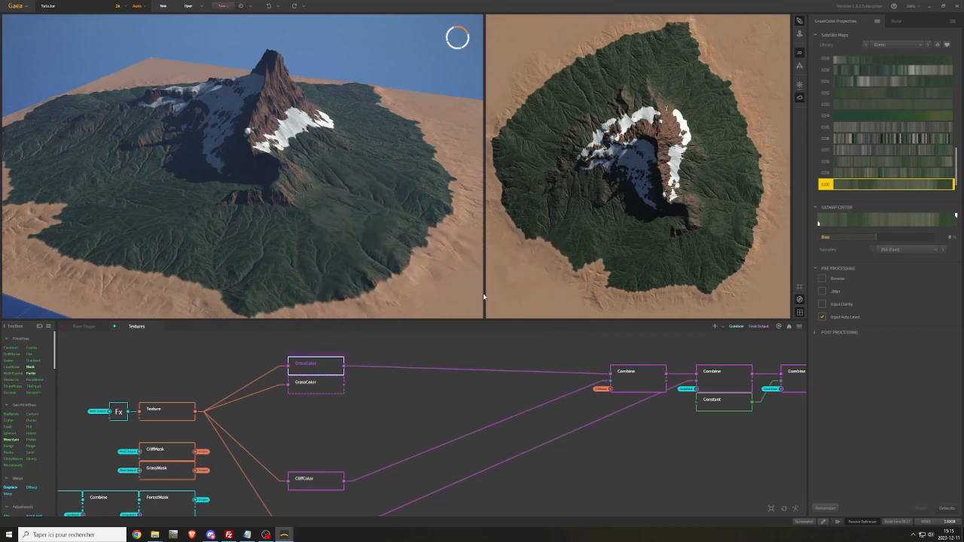
pyautogui.rightClick(318, 386)
pyautogui.click(305, 386)
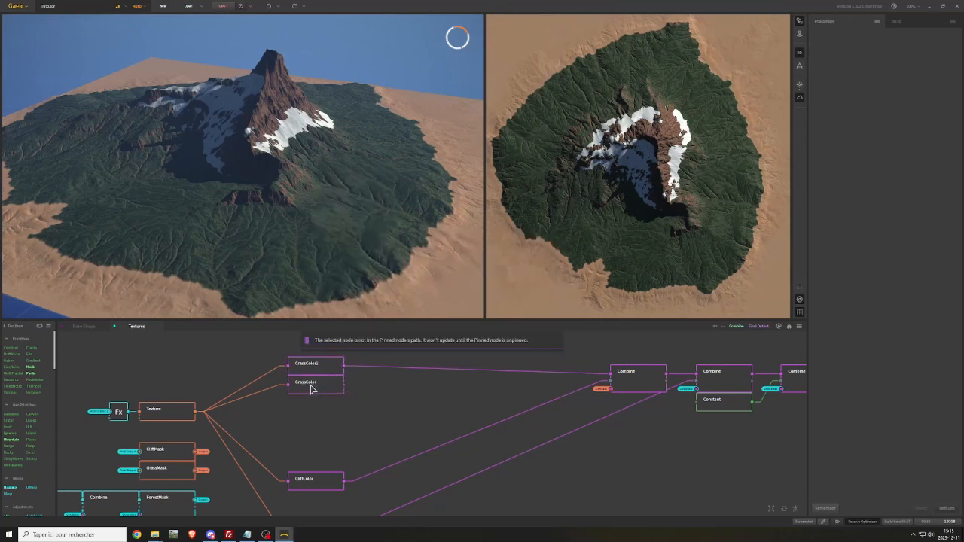
pyautogui.click(311, 386)
pyautogui.rightClick(313, 385)
pyautogui.click(332, 196)
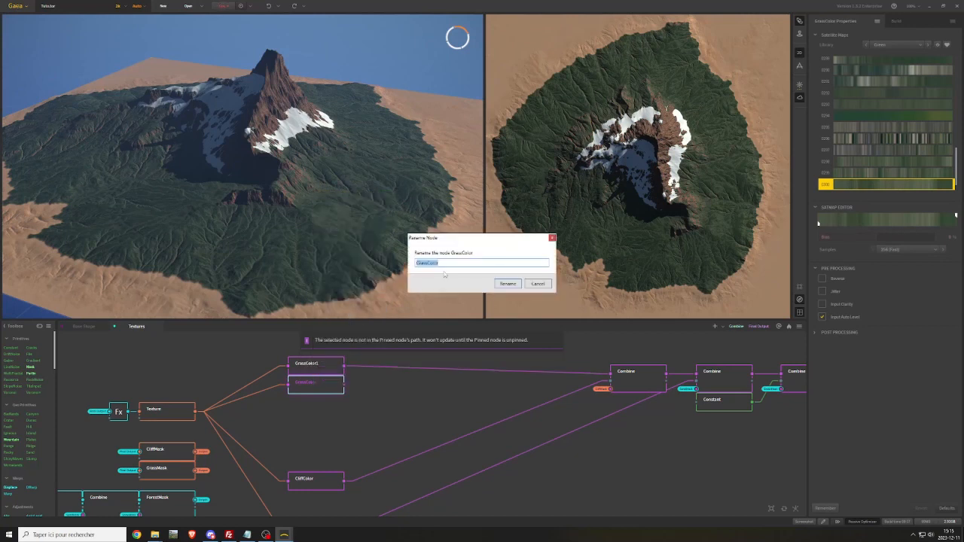
pyautogui.press('End')
pyautogui.write('2')
pyautogui.click(494, 284)
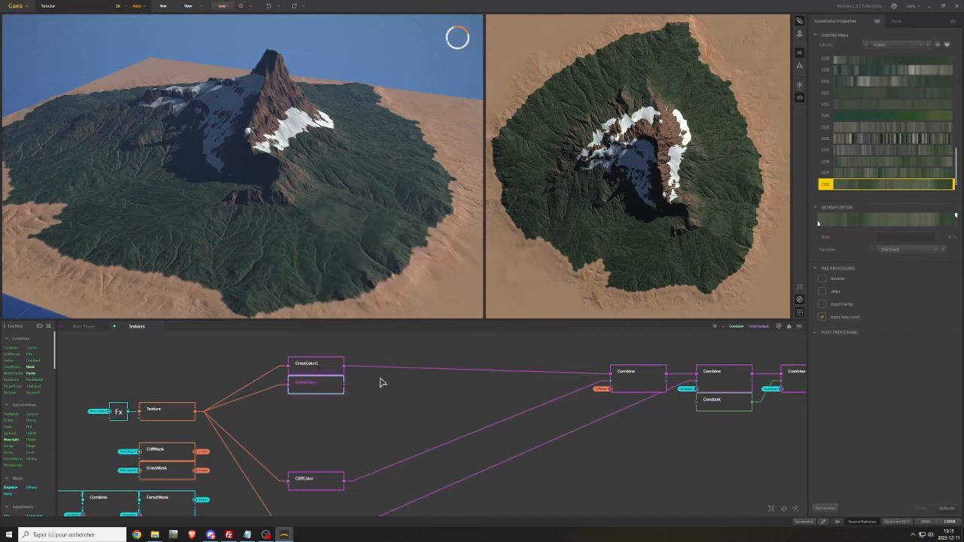
# Blend GrassColor1 and GrassColor2 in a new Combine node, and place a new Flow node directly below GrassColor2
pyautogui.moveTo(345, 367); pyautogui.dragTo(383, 371)
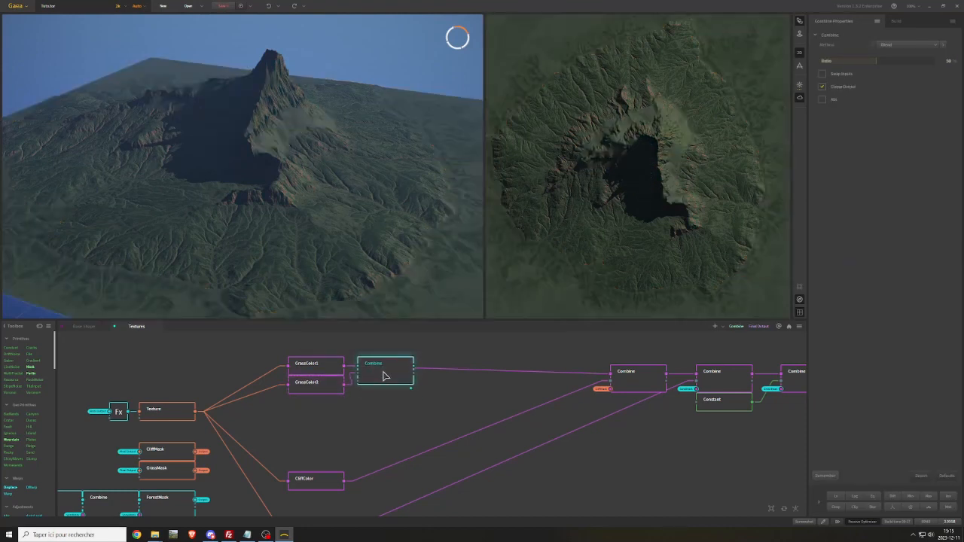
pyautogui.rightClick(298, 410)
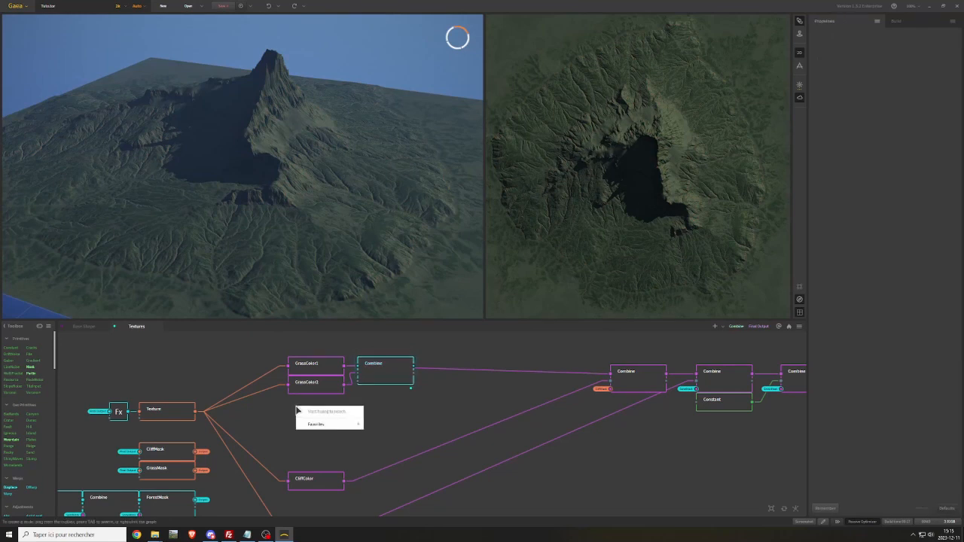
pyautogui.write('flow')
pyautogui.press('Return')
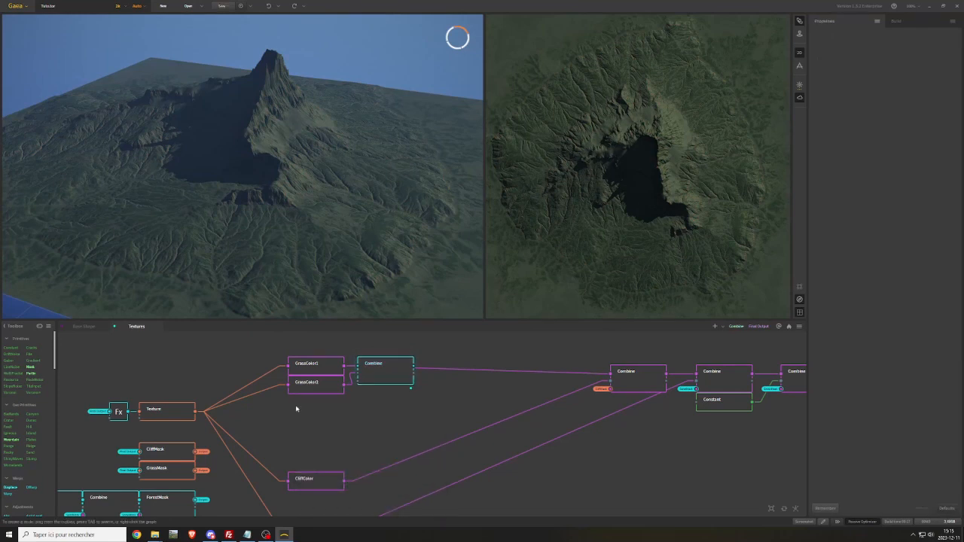
pyautogui.moveTo(325, 415); pyautogui.dragTo(317, 404)
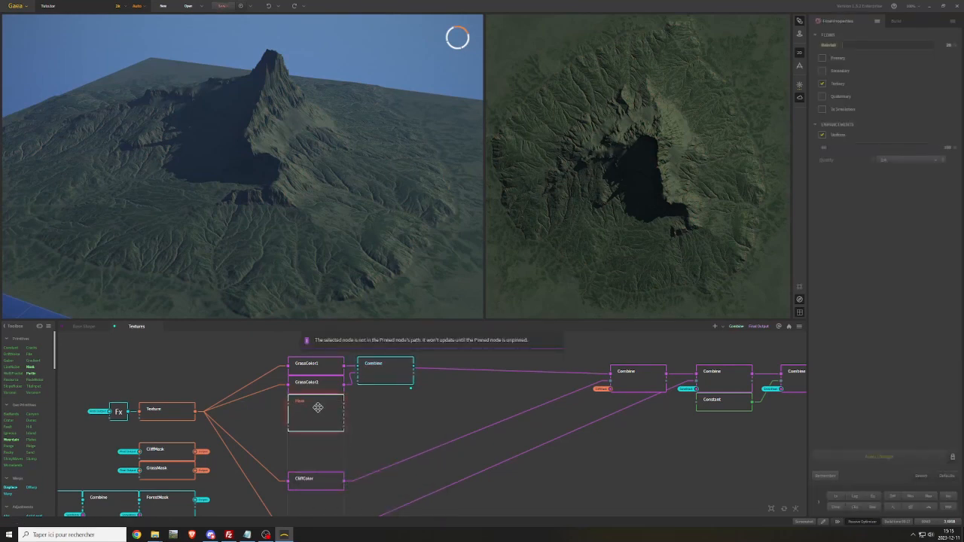
# Feed the Flow node from the Final Output portal and connect its output to the mask input of the new Combine node
pyautogui.rightClick(277, 408)
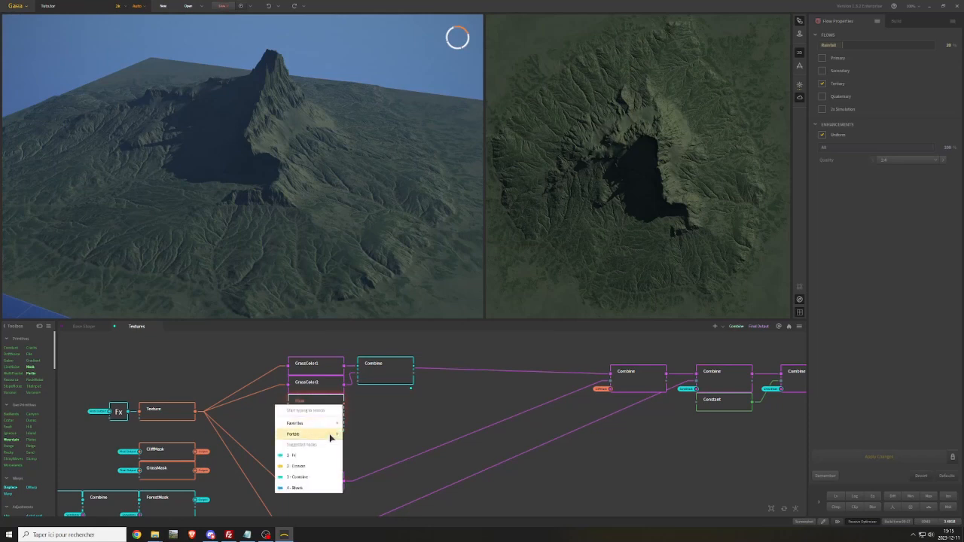
pyautogui.moveTo(330, 436)
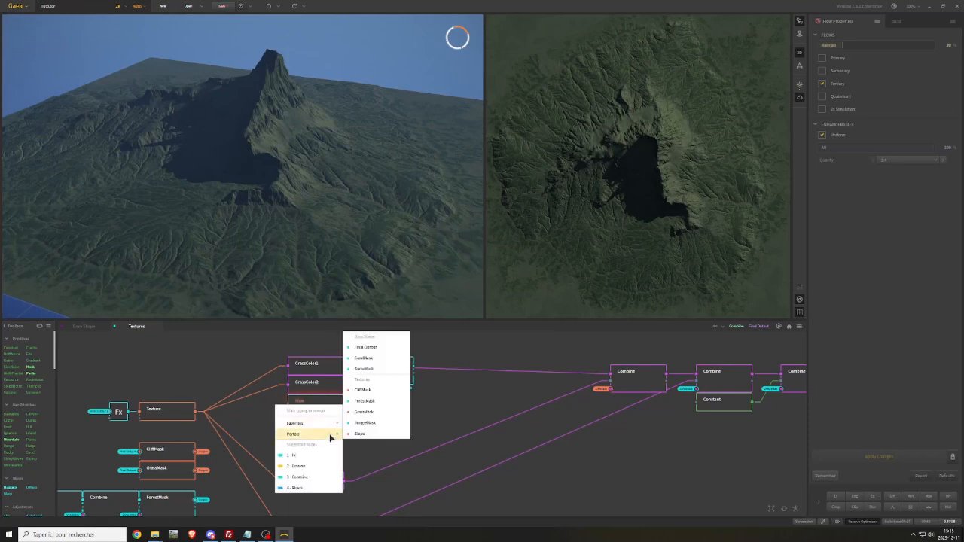
pyautogui.click(369, 351)
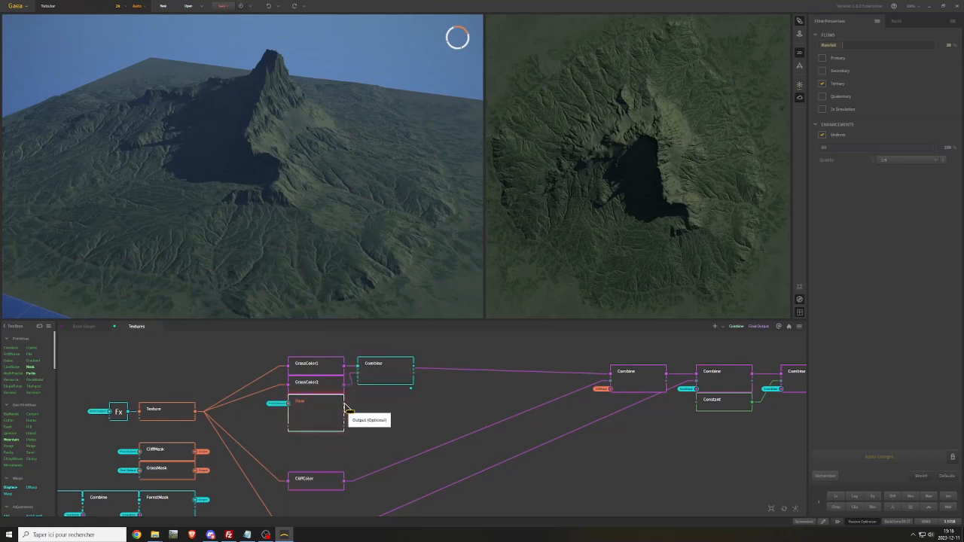
pyautogui.moveTo(360, 385); pyautogui.dragTo(333, 395)
# Try several lighter and yellower satellite maps from the Green library on GrassColor2
pyautogui.click(316, 385)
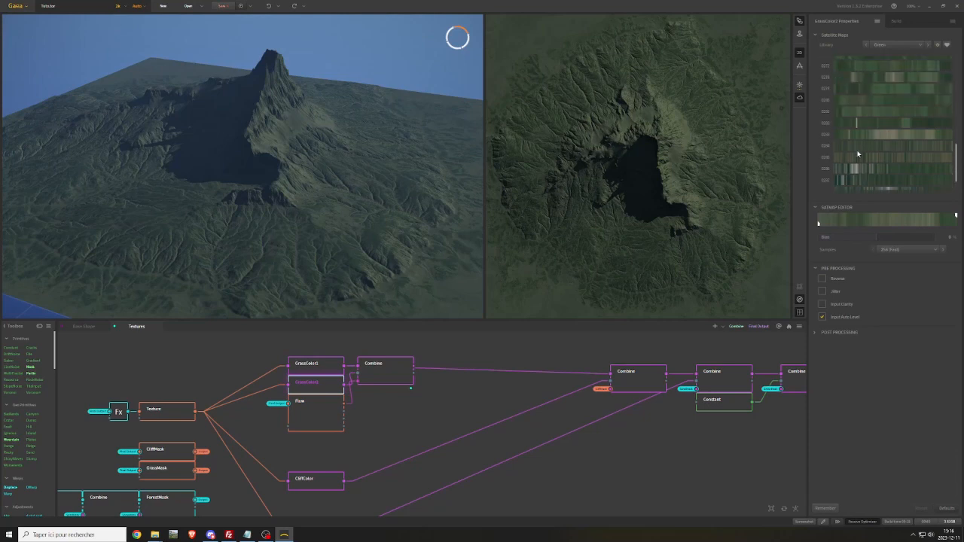
pyautogui.click(864, 158)
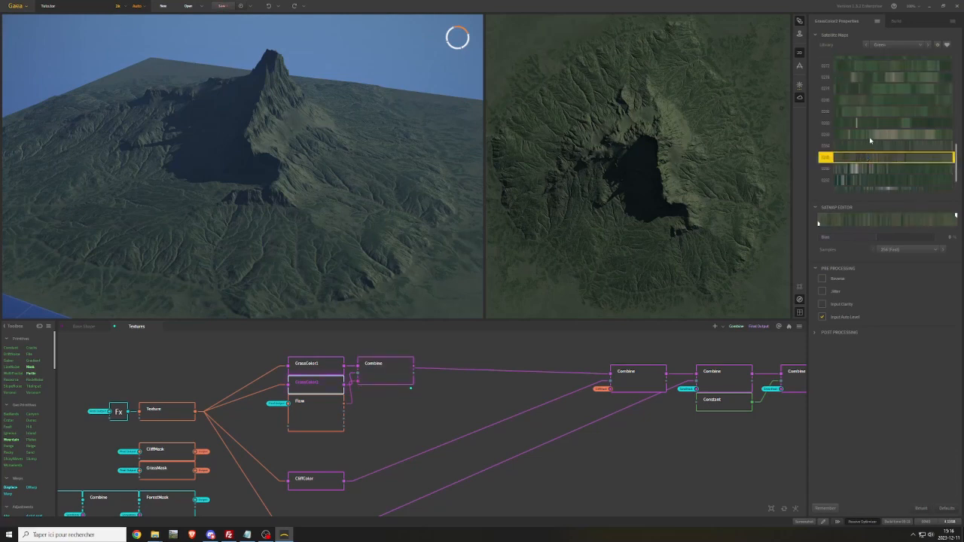
pyautogui.click(871, 138)
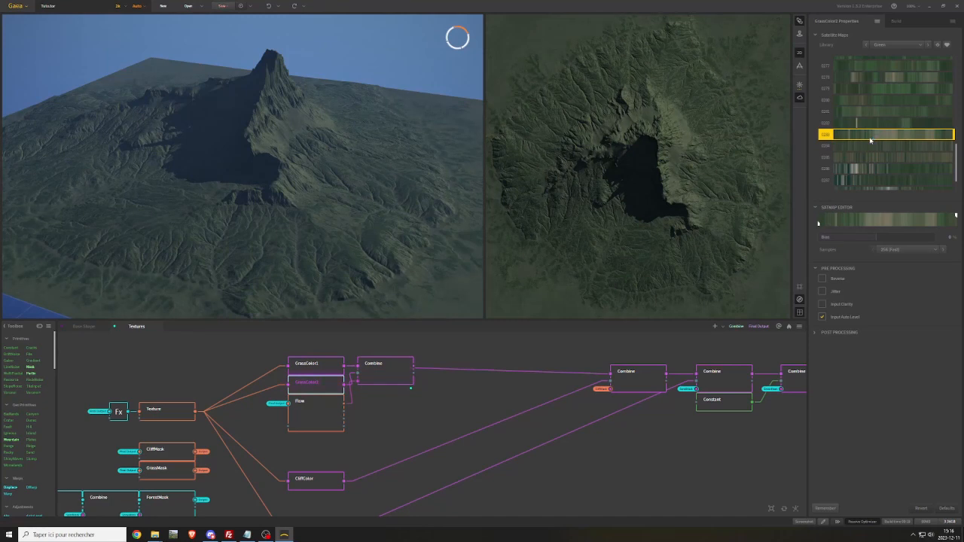
pyautogui.scroll(3, 869, 143)
pyautogui.click(867, 154)
pyautogui.scroll(3, 866, 158)
pyautogui.click(866, 119)
pyautogui.scroll(1, 866, 109)
pyautogui.click(868, 88)
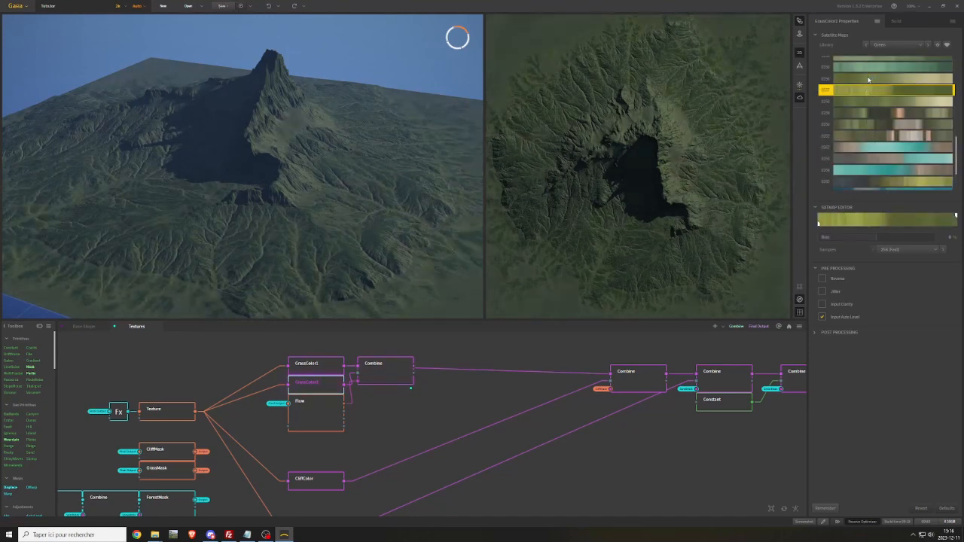
pyautogui.scroll(3, 868, 83)
pyautogui.scroll(3, 867, 90)
pyautogui.click(867, 94)
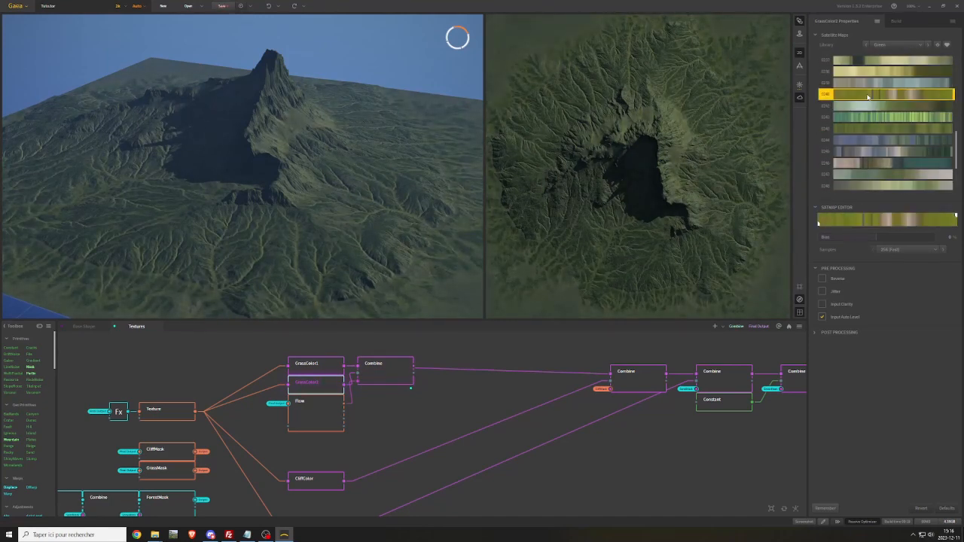
# Enable the Primary, Secondary and Quaternary flows on the Flow node, with changes applied automatically
pyautogui.click(316, 415)
pyautogui.click(823, 60)
pyautogui.click(953, 456)
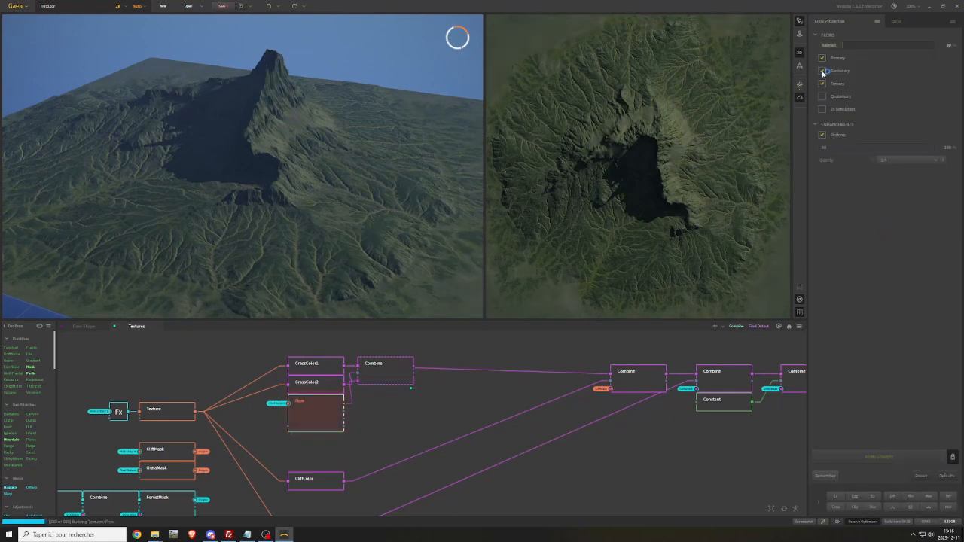
pyautogui.click(822, 96)
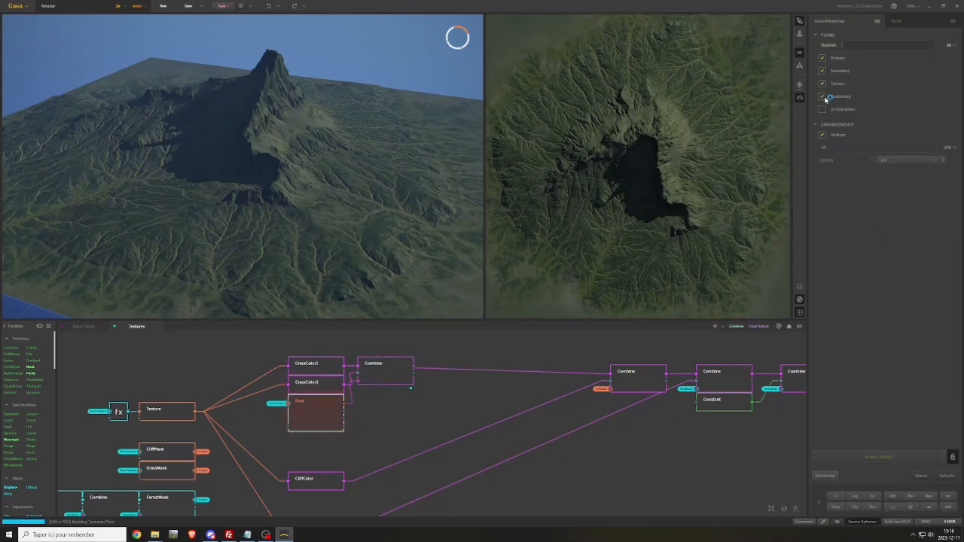
# Compare further Green library satellite maps on GrassColor2 and assign the dark olive-brown one
pyautogui.click(320, 384)
pyautogui.scroll(3, 877, 120)
pyautogui.click(877, 115)
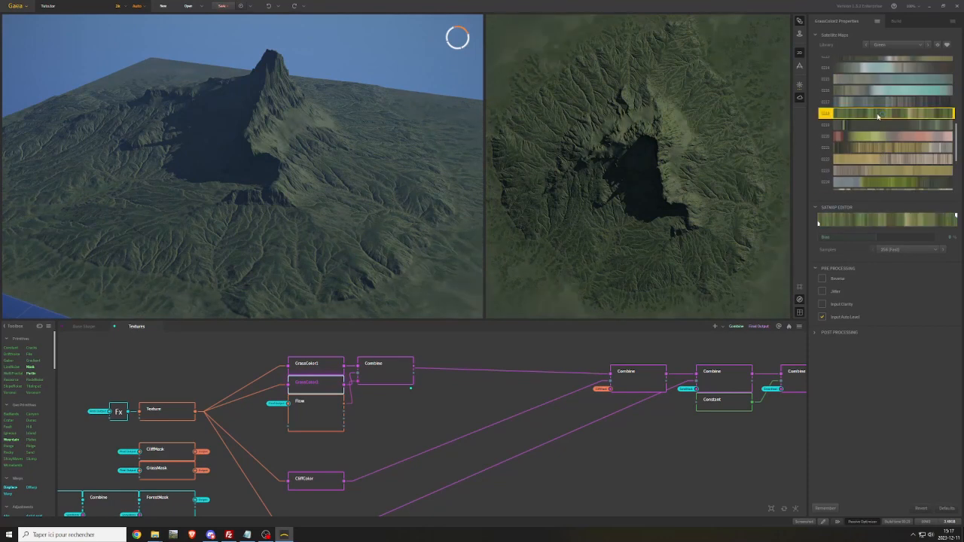
pyautogui.scroll(3, 877, 117)
pyautogui.click(877, 115)
pyautogui.click(878, 105)
pyautogui.scroll(6, 879, 120)
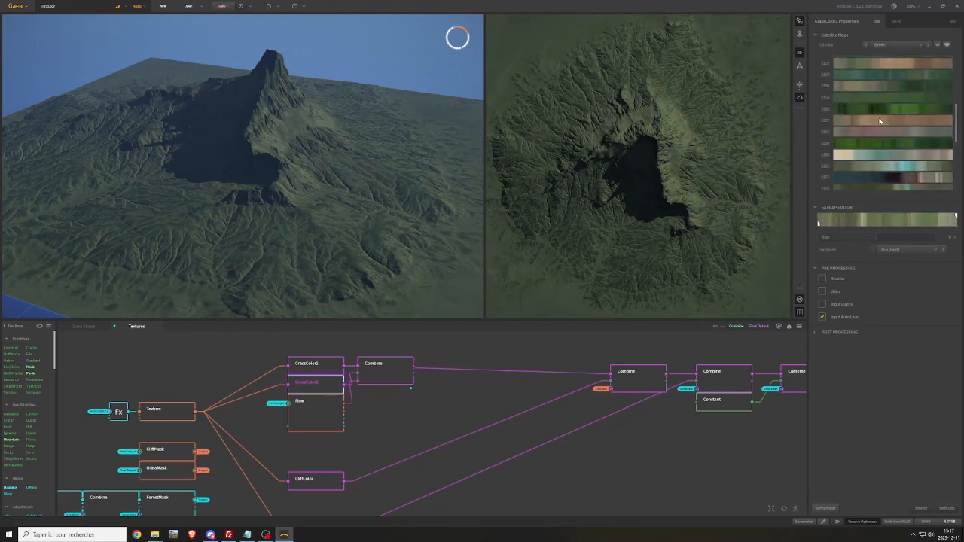
pyautogui.scroll(3, 878, 125)
pyautogui.click(875, 129)
pyautogui.scroll(3, 875, 129)
pyautogui.click(876, 129)
pyautogui.scroll(3, 876, 130)
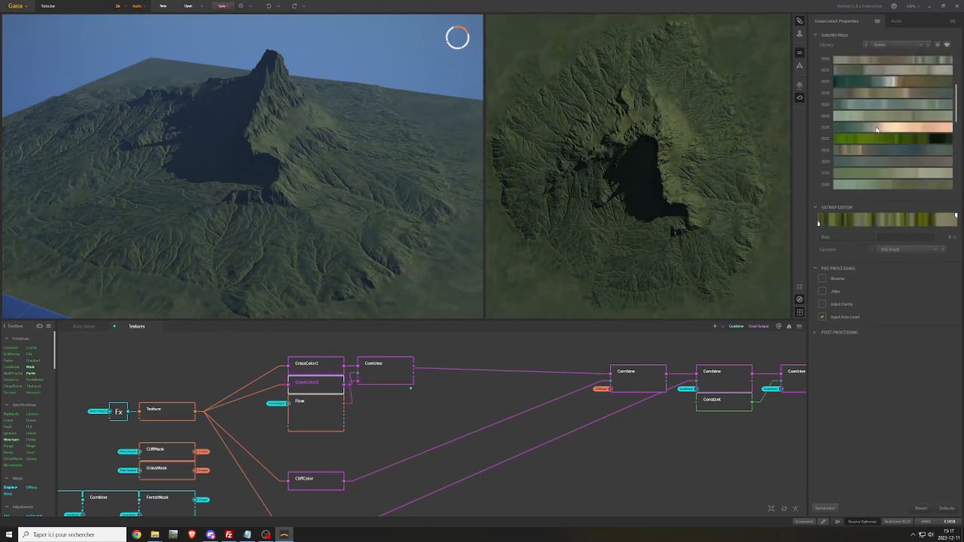
pyautogui.scroll(3, 875, 130)
pyautogui.click(876, 161)
pyautogui.scroll(6, 876, 151)
pyautogui.click(876, 141)
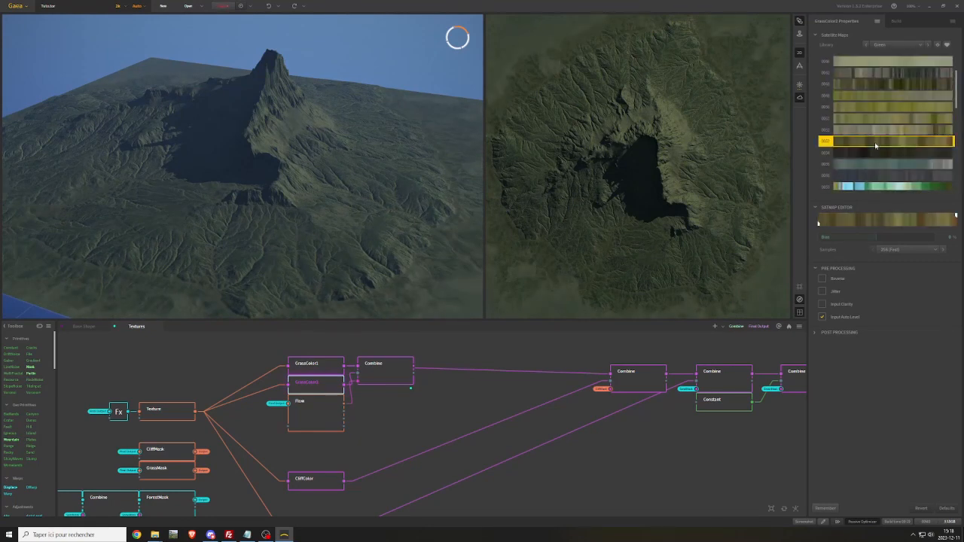
# Adjust GrassColor1's bias and move the start of its gradient range inward by about a quarter
pyautogui.click(322, 367)
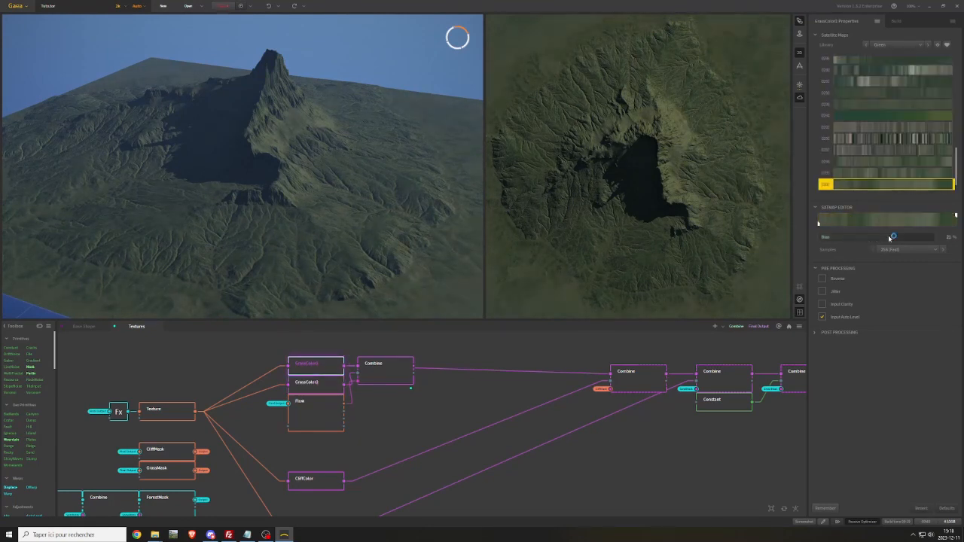
pyautogui.moveTo(893, 238); pyautogui.dragTo(852, 223)
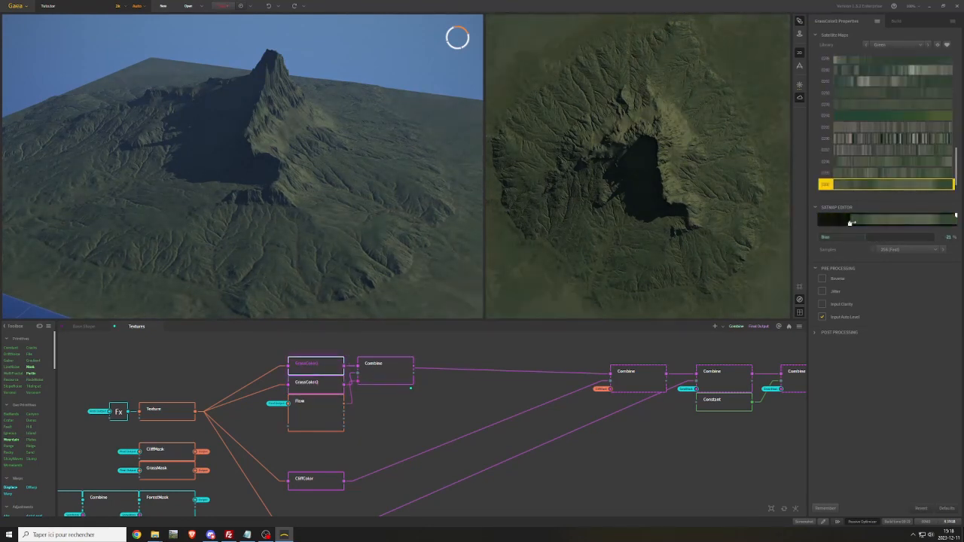
# Rename the Combine node that blends GrassColor1 and GrassColor2 as World
pyautogui.rightClick(382, 372)
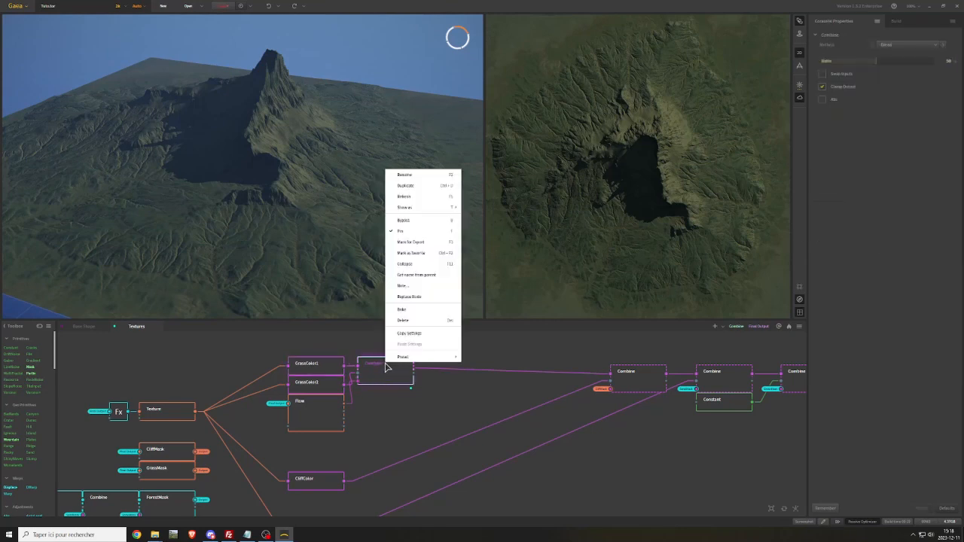
pyautogui.click(411, 177)
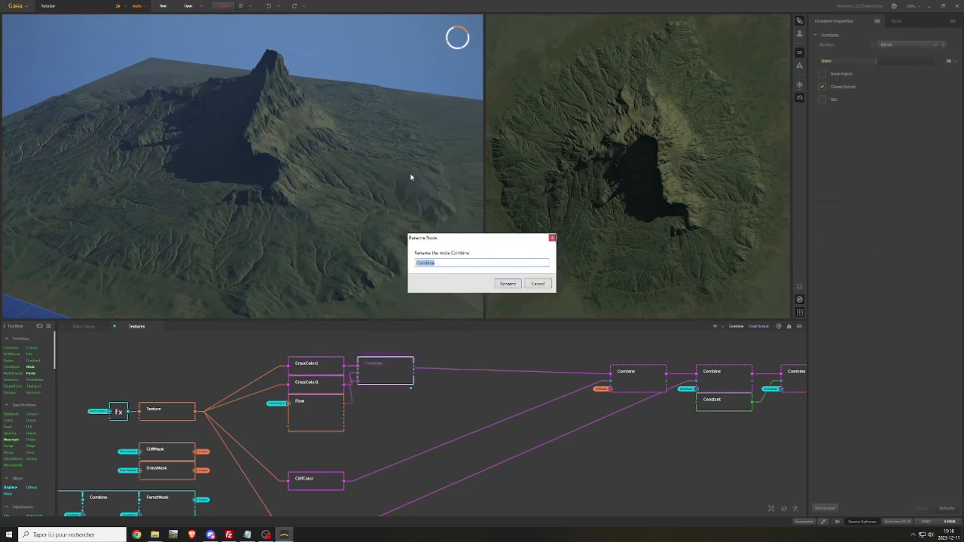
pyautogui.write('WorldMap_Final')
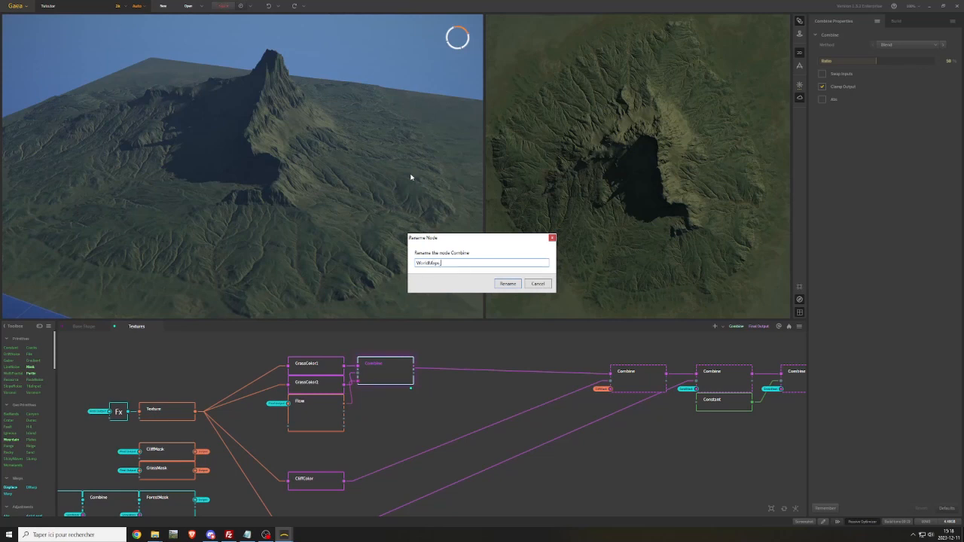
# Finish naming the grass Combine node with a WorldMaps_ prefix, and space CliffColor and SandColor further apart below the Flow node
pyautogui.press('Return')
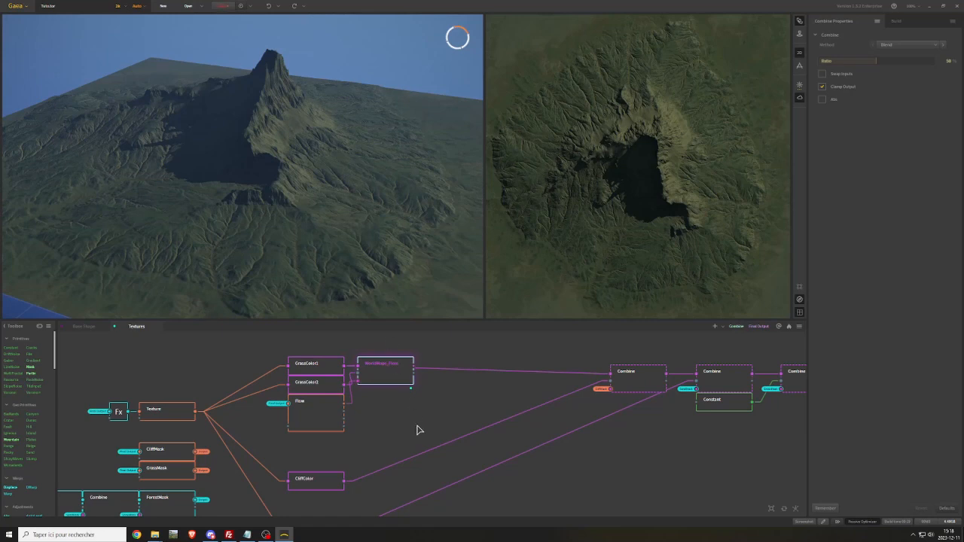
pyautogui.scroll(-5, 416, 423)
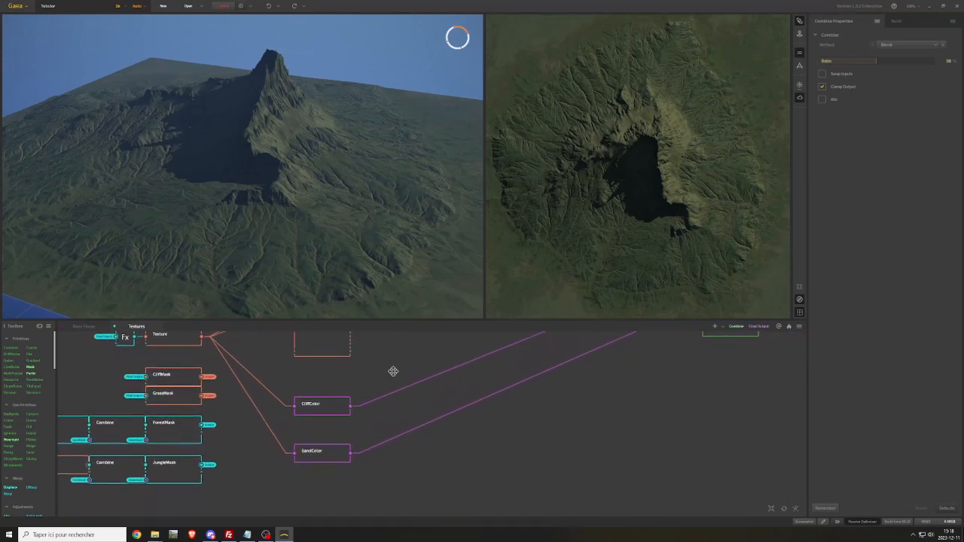
pyautogui.scroll(-4, 352, 429)
pyautogui.scroll(6, 354, 451)
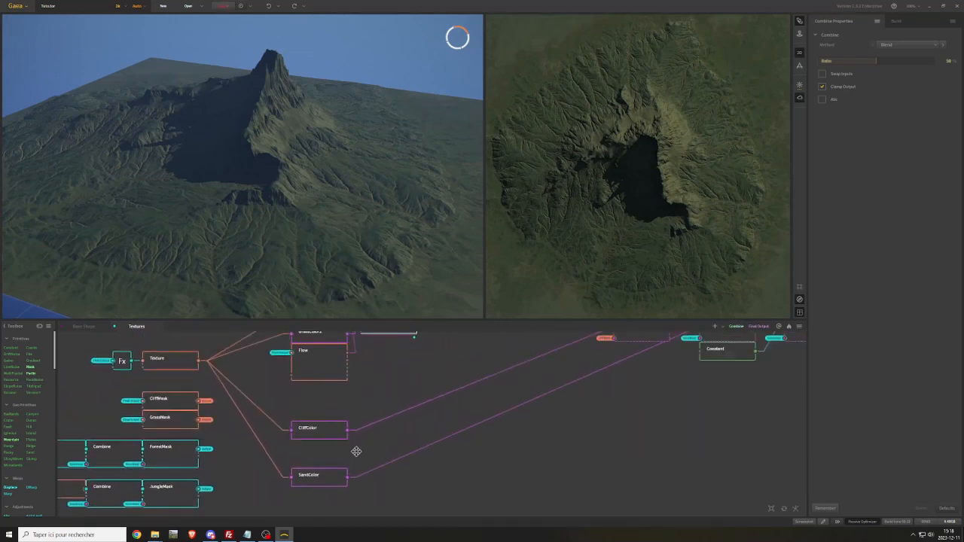
pyautogui.moveTo(313, 432); pyautogui.dragTo(311, 399)
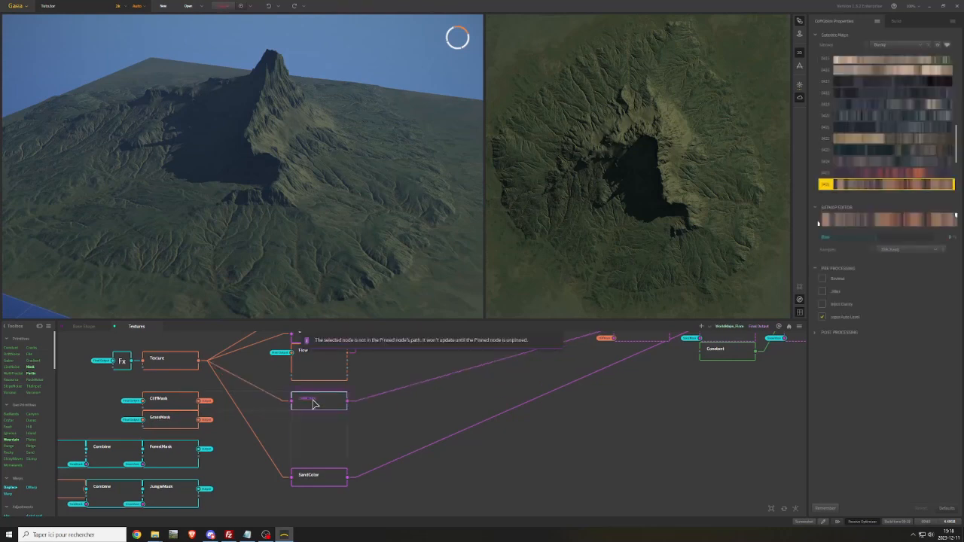
pyautogui.moveTo(318, 436); pyautogui.dragTo(320, 402, button='middle')
pyautogui.moveTo(320, 444); pyautogui.dragTo(321, 500)
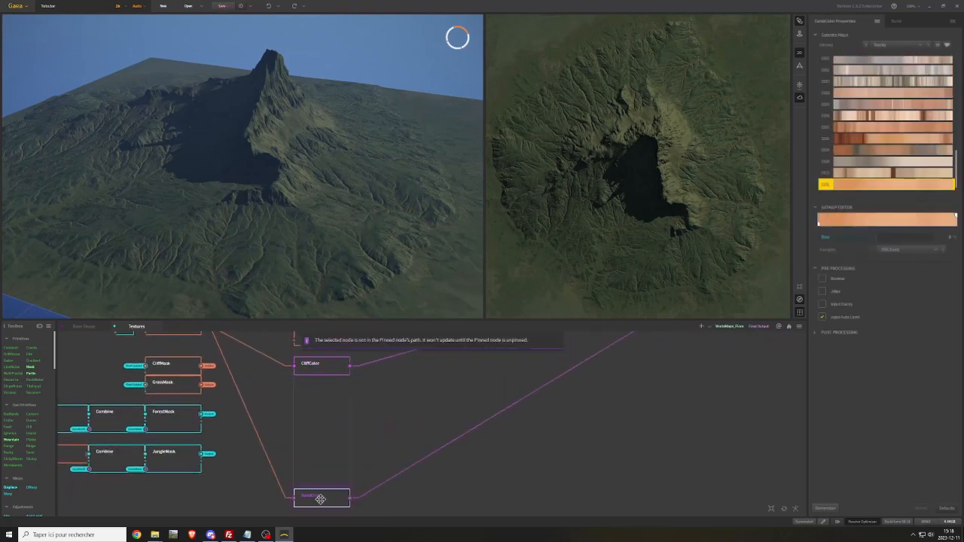
pyautogui.moveTo(323, 409); pyautogui.dragTo(309, 461, button='middle')
# Duplicate CliffColor directly beneath the original and feed the copy from the Texture node
pyautogui.click(312, 425)
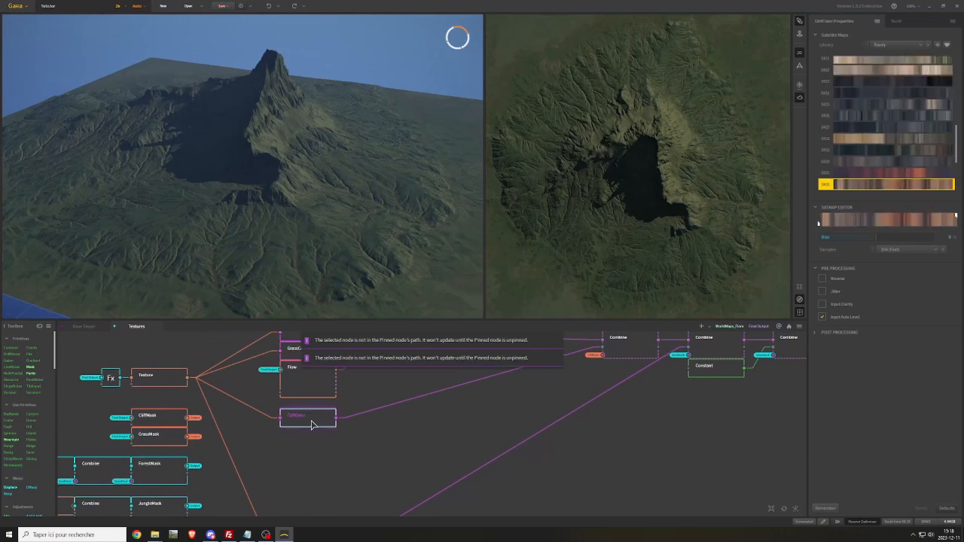
pyautogui.hotkey('ctrl', 'c')
pyautogui.hotkey('ctrl', 'v')
pyautogui.click(301, 438)
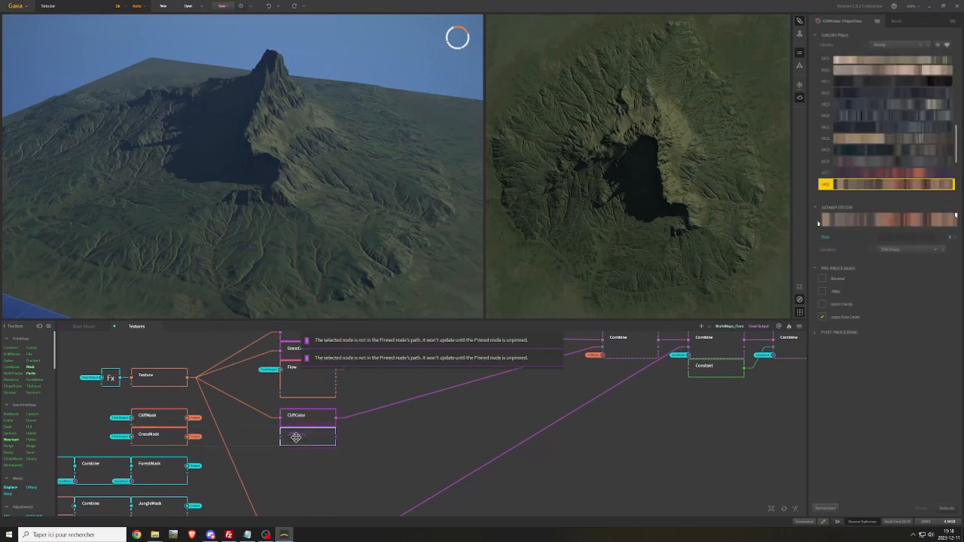
pyautogui.moveTo(189, 377); pyautogui.dragTo(292, 445)
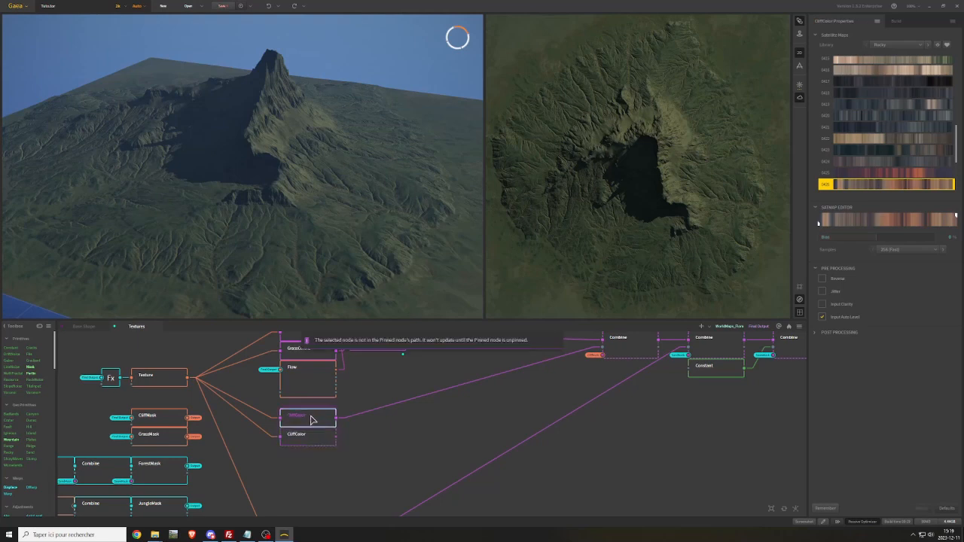
# Rename the original cliff color node as CliffColor1 and its copy as CliffColor2
pyautogui.rightClick(312, 414)
pyautogui.click(340, 235)
pyautogui.click(438, 263)
pyautogui.write('2')
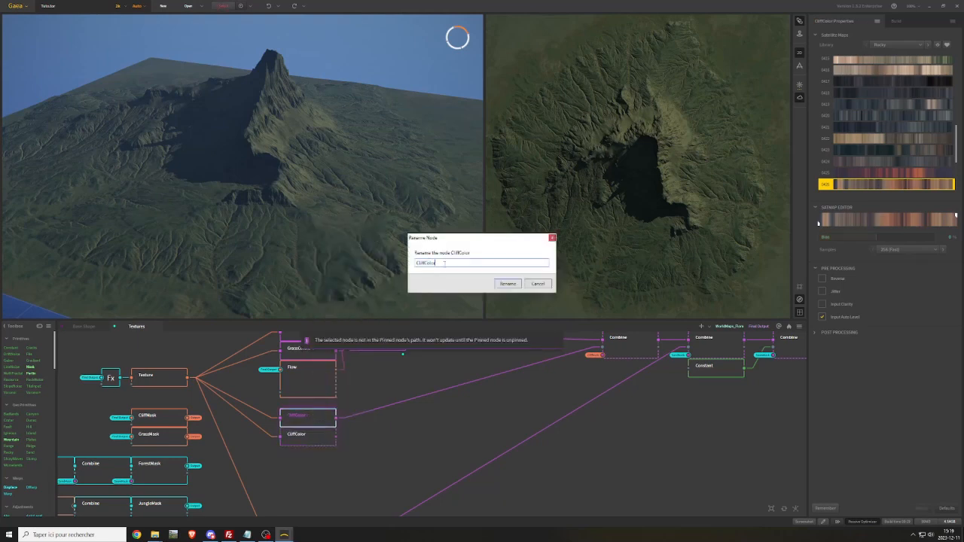
pyautogui.click(504, 286)
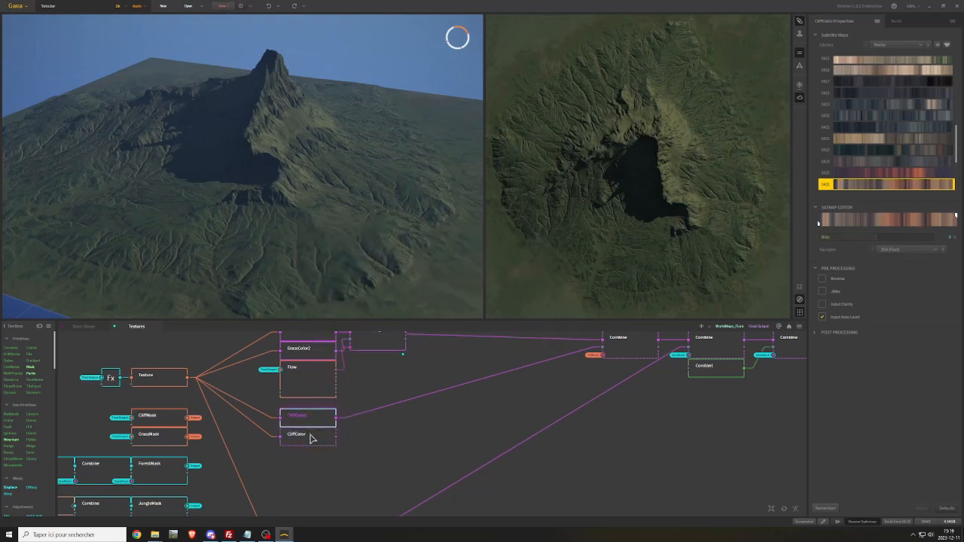
pyautogui.rightClick(311, 439)
pyautogui.click(329, 257)
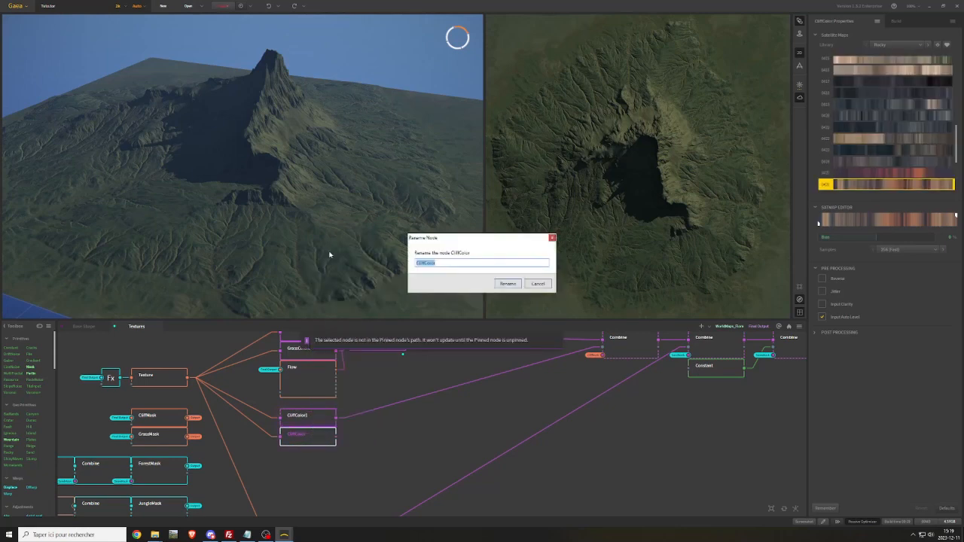
pyautogui.click(444, 262)
pyautogui.click(502, 284)
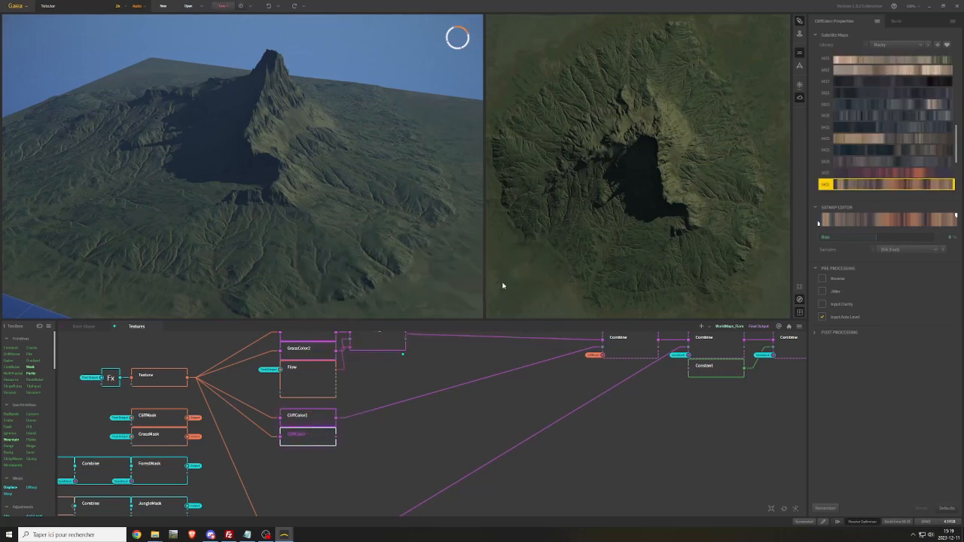
# Blend CliffColor1 and CliffColor2 in a Combine node, masked by a copied Flow node fed from the Final Output portal
pyautogui.moveTo(336, 419); pyautogui.dragTo(376, 424)
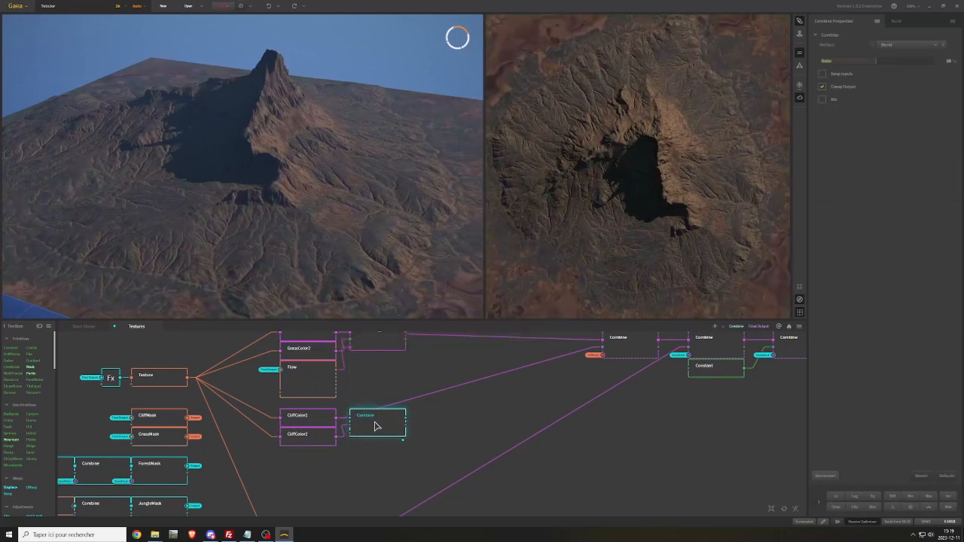
pyautogui.moveTo(461, 431); pyautogui.dragTo(462, 402, button='middle')
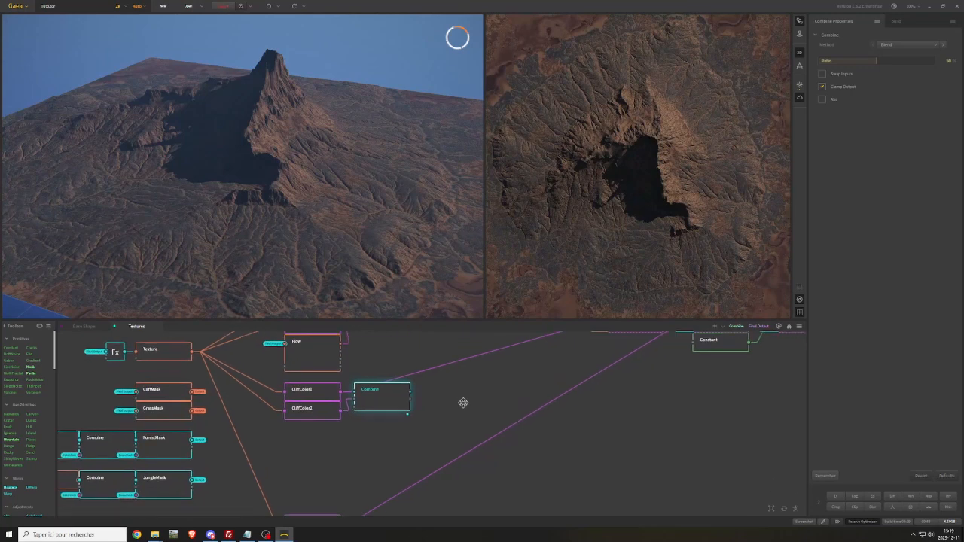
pyautogui.click(321, 363)
pyautogui.hotkey('ctrl', 'v')
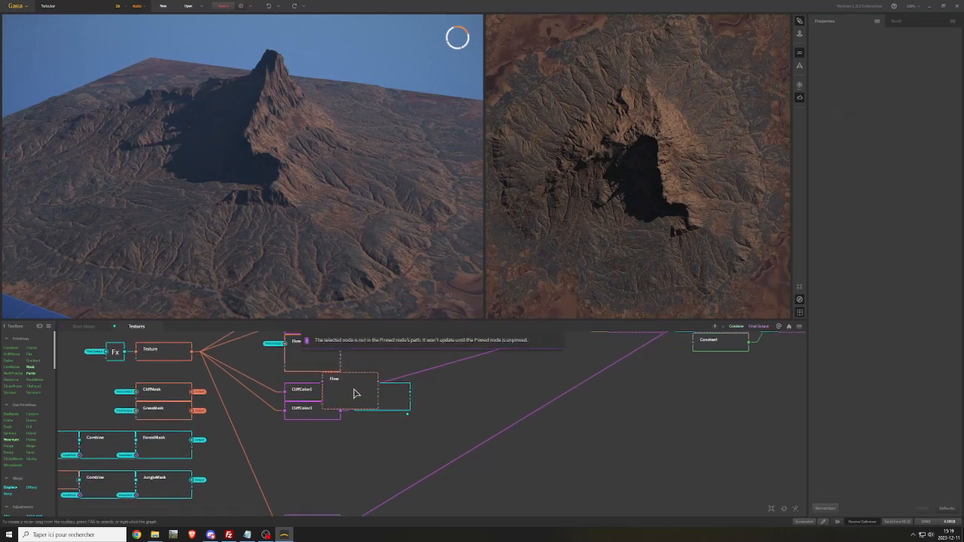
pyautogui.moveTo(355, 393); pyautogui.dragTo(316, 434)
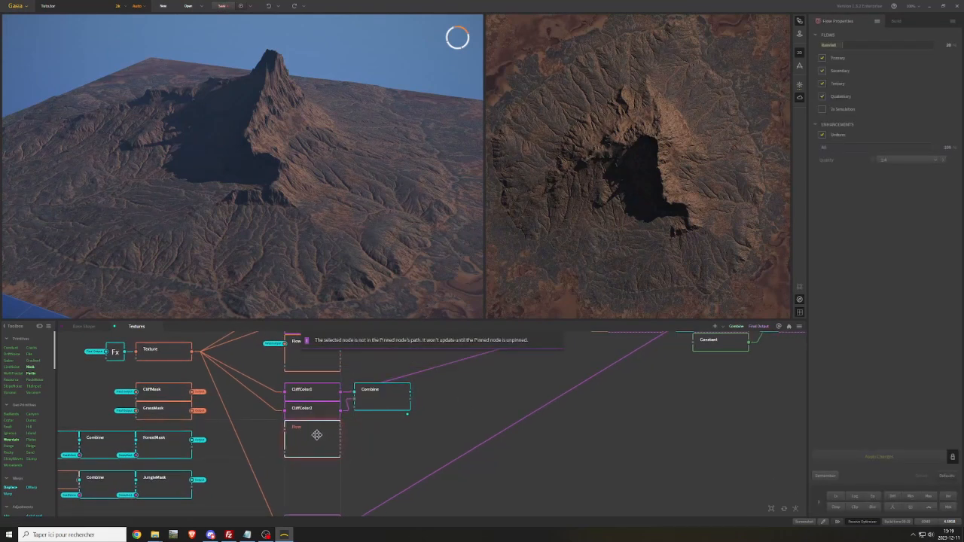
pyautogui.rightClick(267, 422)
pyautogui.moveTo(328, 452)
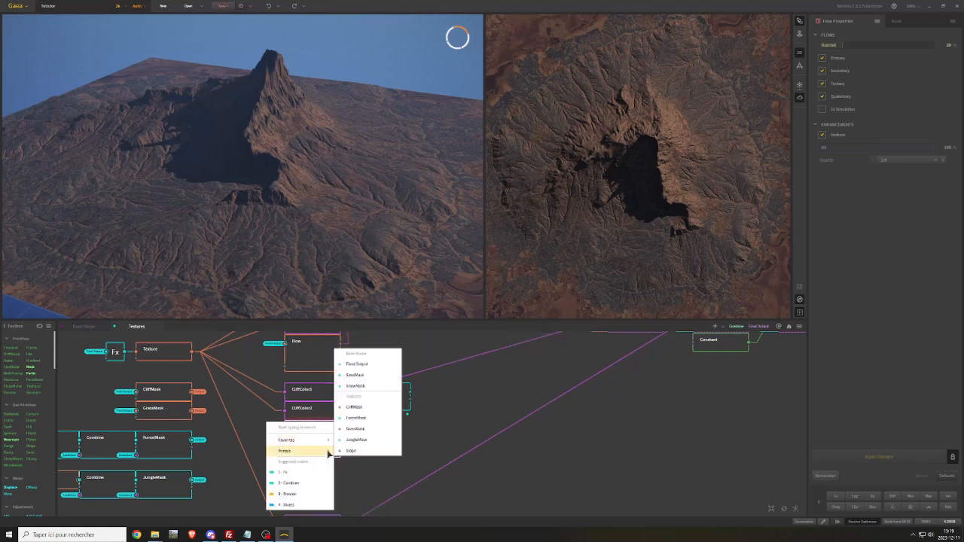
pyautogui.click(355, 366)
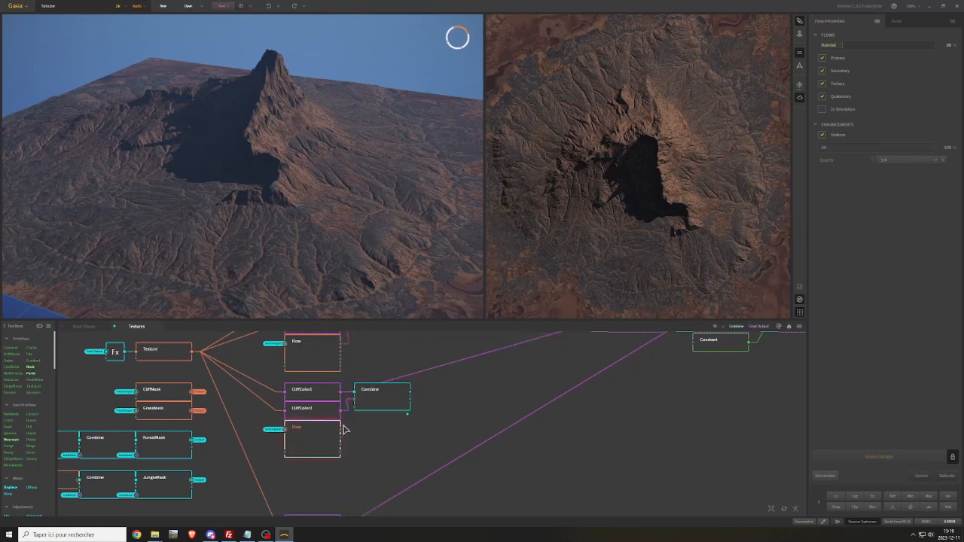
pyautogui.moveTo(343, 429); pyautogui.dragTo(375, 405)
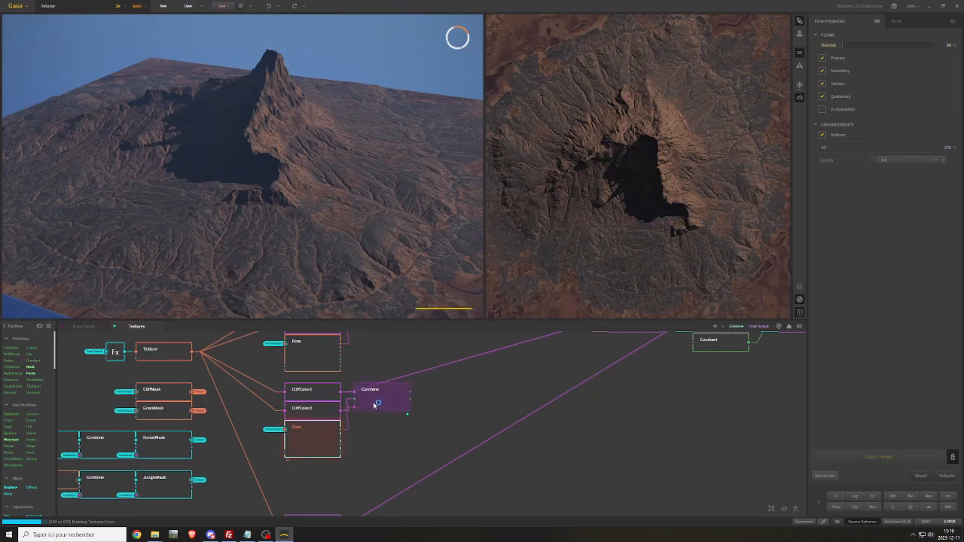
# Try the purple-red Rocky satellite map on CliffColor2 and on CliffColor1, restoring the original brown-grey map on each
pyautogui.click(318, 403)
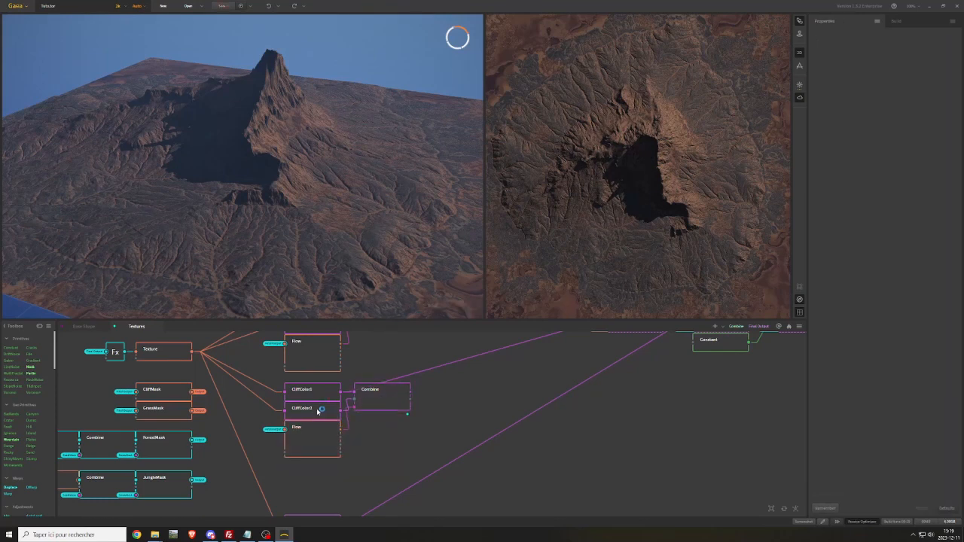
pyautogui.click(313, 413)
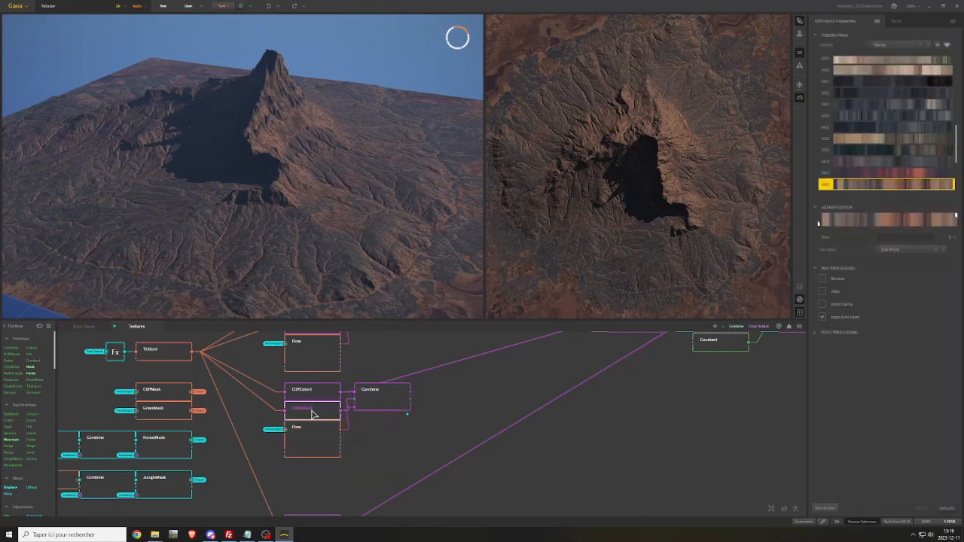
pyautogui.click(872, 173)
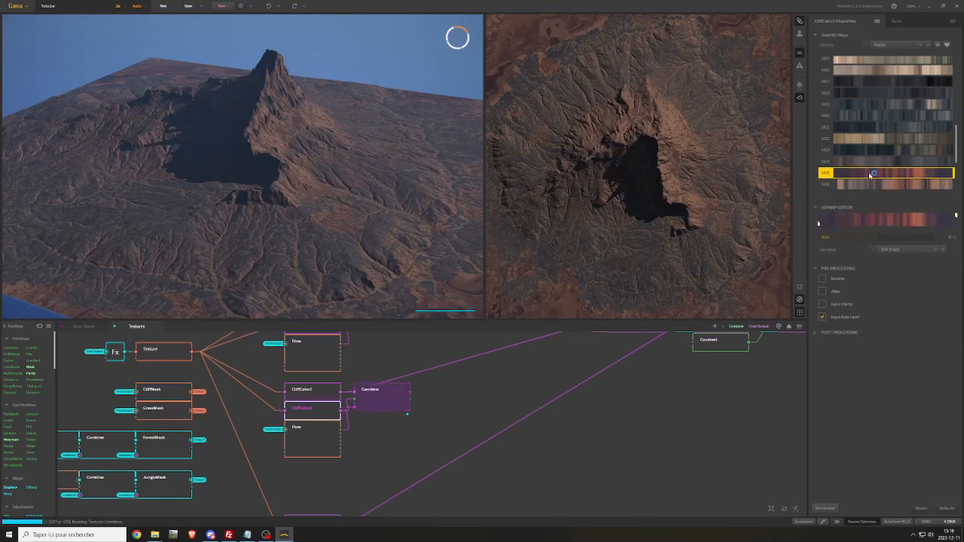
pyautogui.click(869, 184)
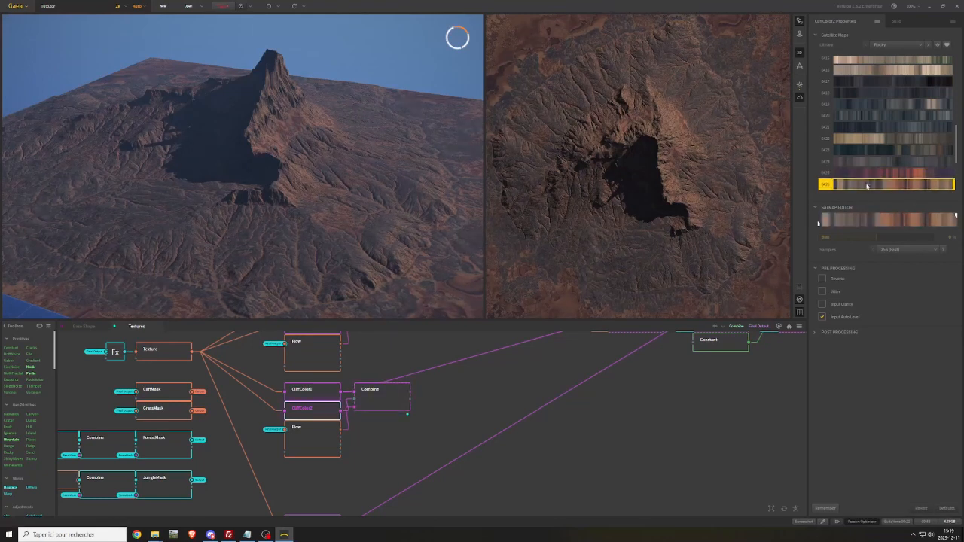
pyautogui.click(314, 391)
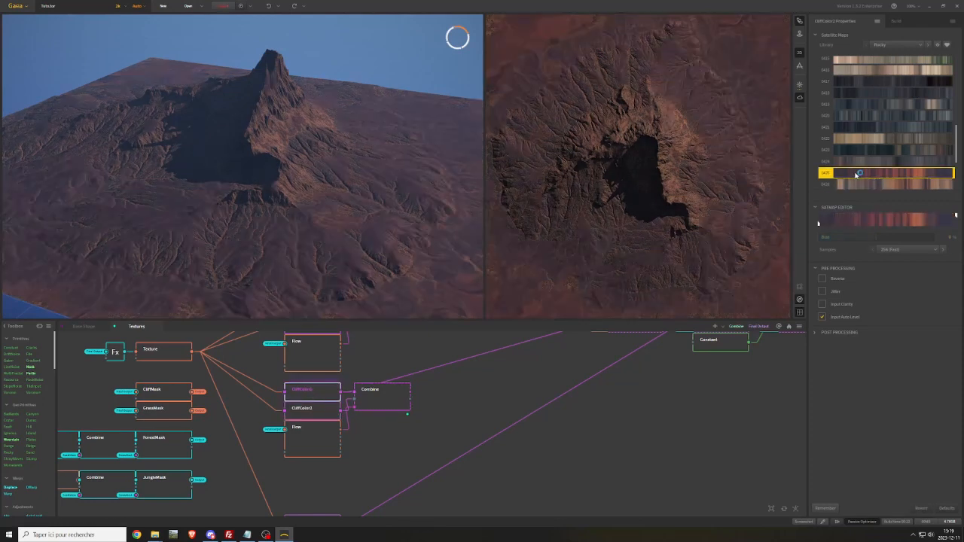
pyautogui.click(855, 185)
# Try the tan and dark grey Rocky satellite maps on CliffColor2, and reassign its original brown-grey map
pyautogui.click(312, 412)
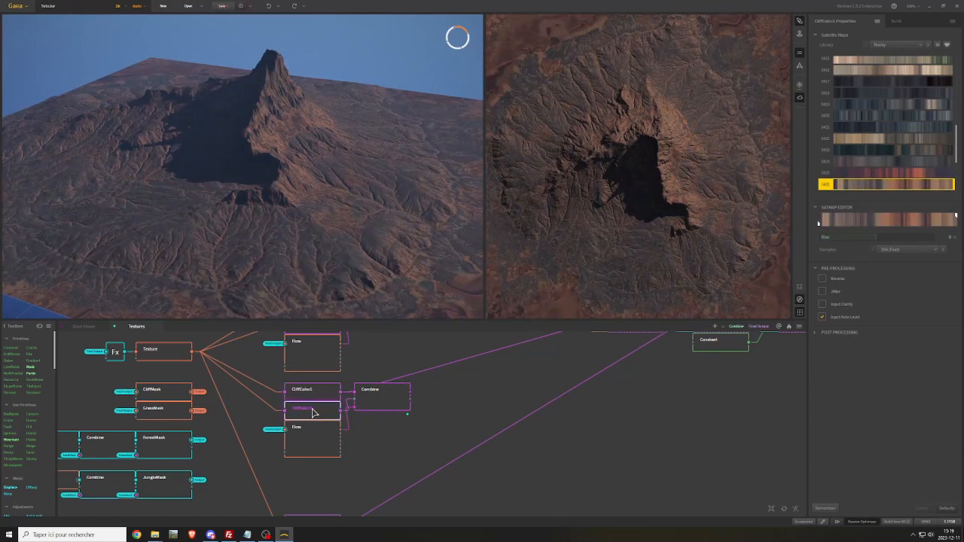
pyautogui.click(874, 139)
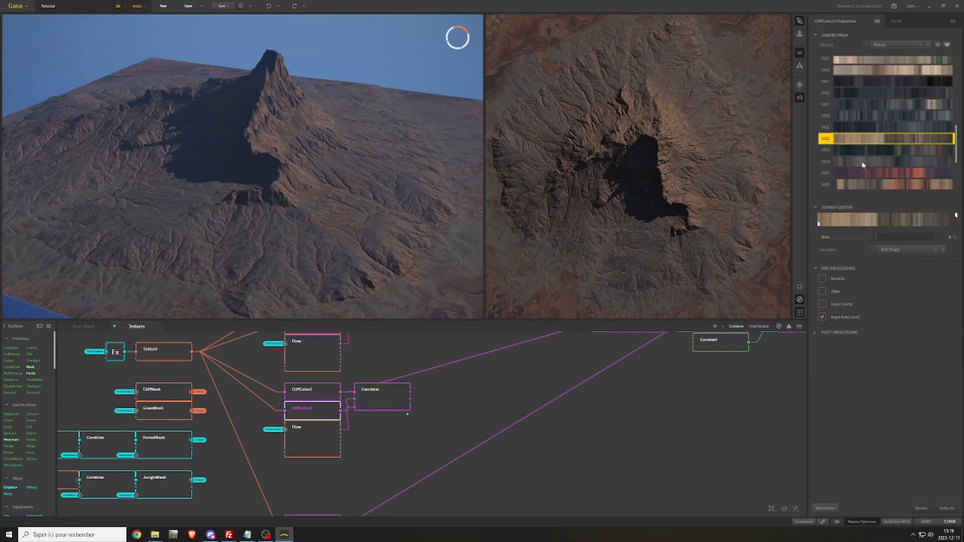
pyautogui.click(862, 162)
pyautogui.click(859, 187)
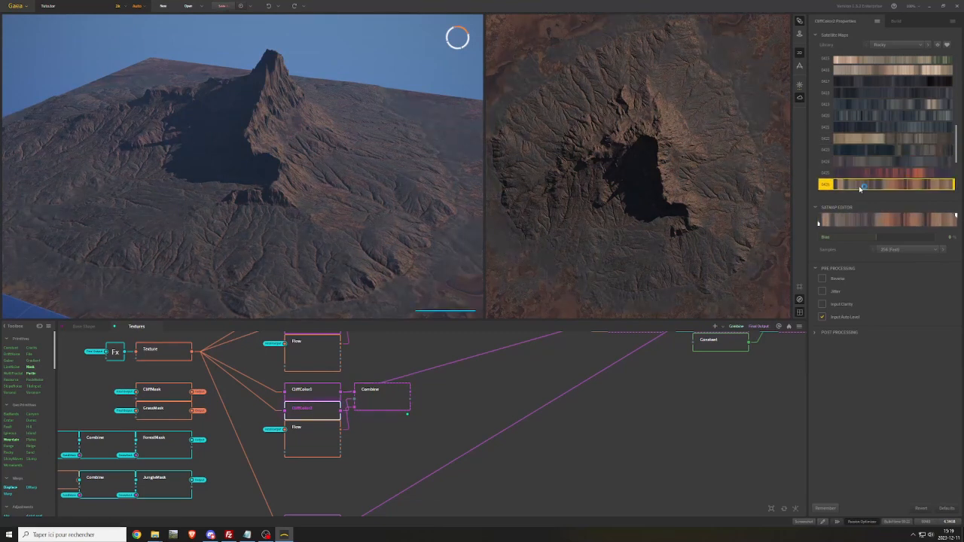
# Try the tan, dark grey and purple-red Rocky satellite maps on CliffColor1, and reassign its original brown-grey map
pyautogui.click(309, 391)
pyautogui.click(854, 140)
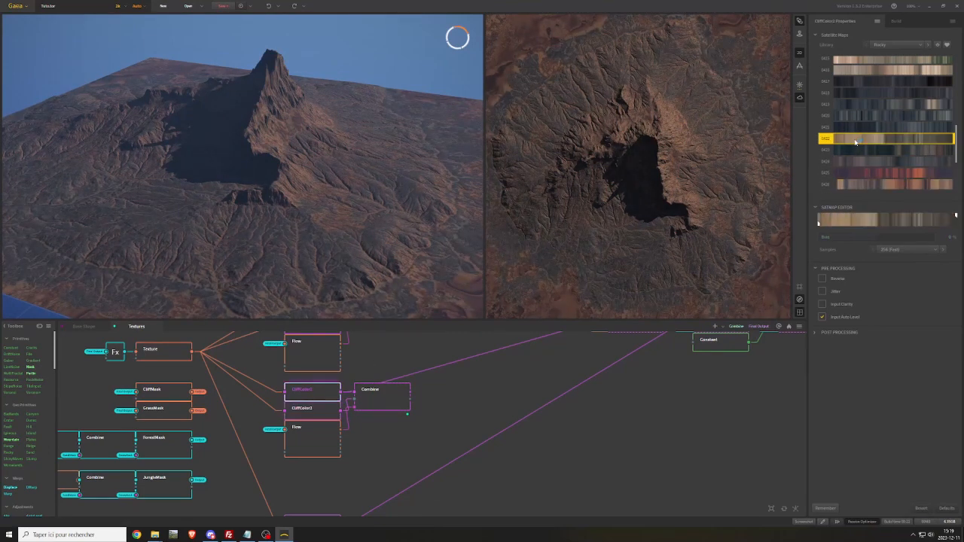
pyautogui.click(855, 161)
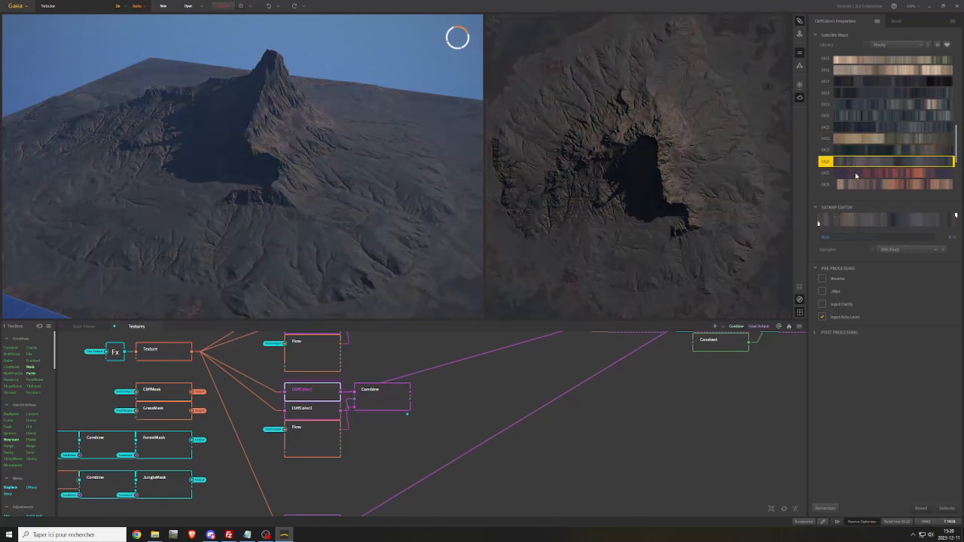
pyautogui.click(855, 174)
pyautogui.scroll(-2, 855, 175)
pyautogui.click(859, 150)
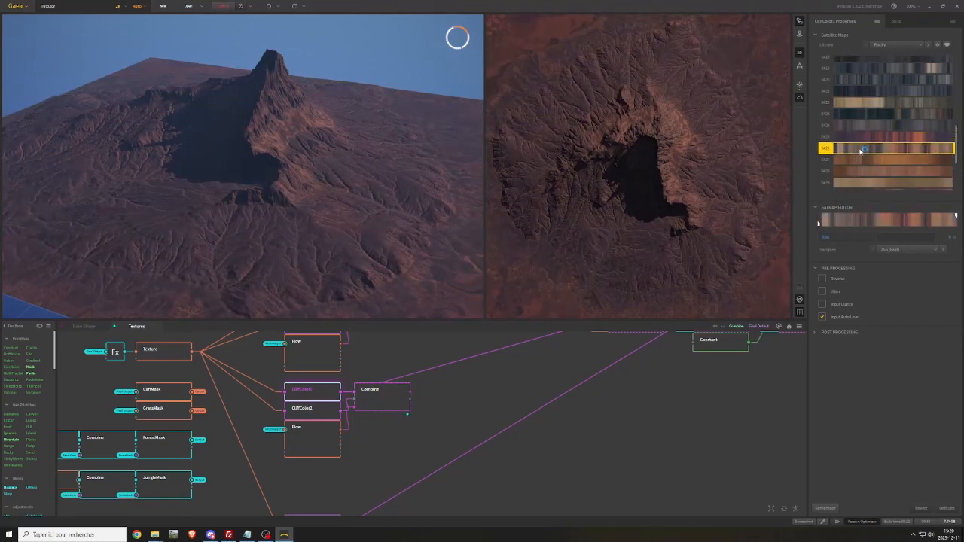
# Adjust the cliff Combine node's Ratio, and try the dark grey Rocky map on CliffColor1 before restoring the brown-grey one
pyautogui.click(393, 409)
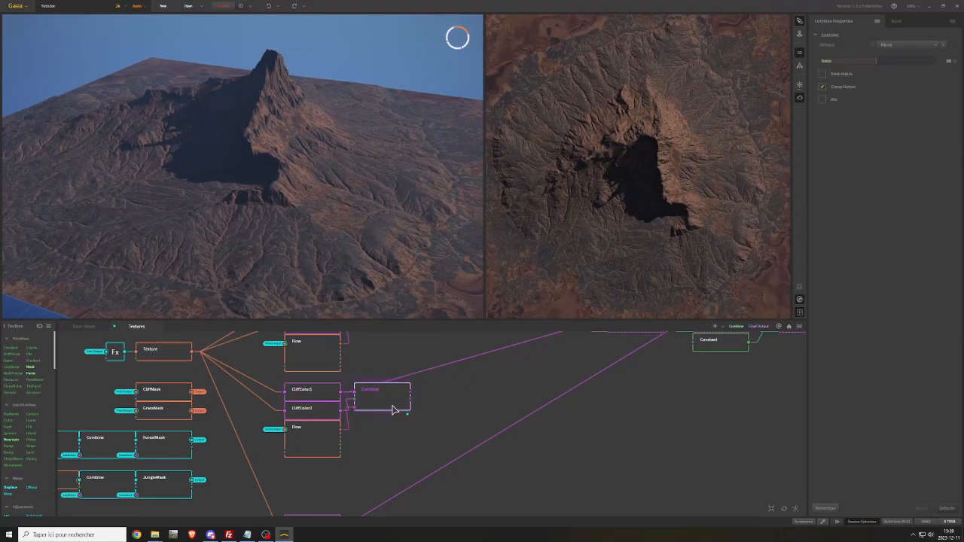
pyautogui.moveTo(875, 63); pyautogui.dragTo(935, 61)
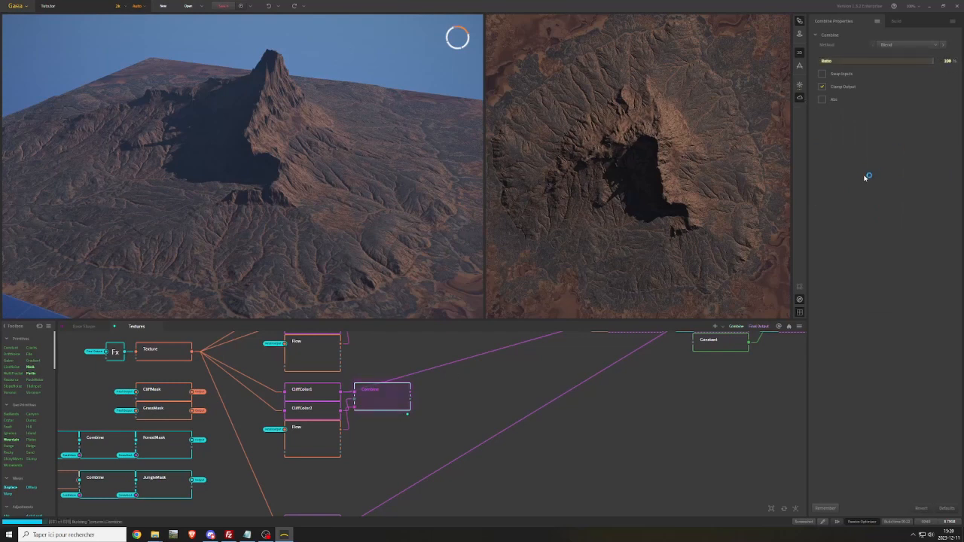
pyautogui.click(318, 398)
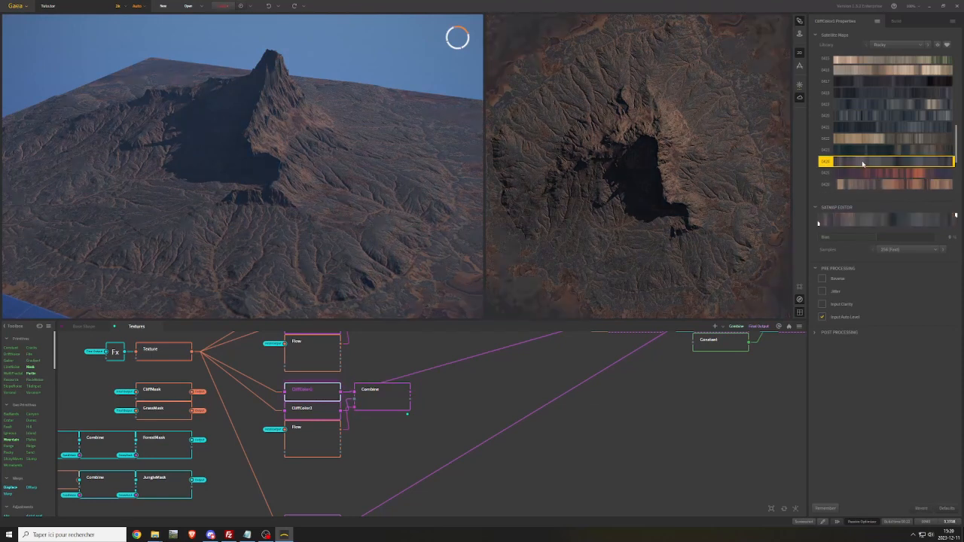
pyautogui.click(858, 184)
# Try the tan, dark teal, dark grey, orange and dark brown Rocky satellite maps on CliffColor2
pyautogui.click(315, 410)
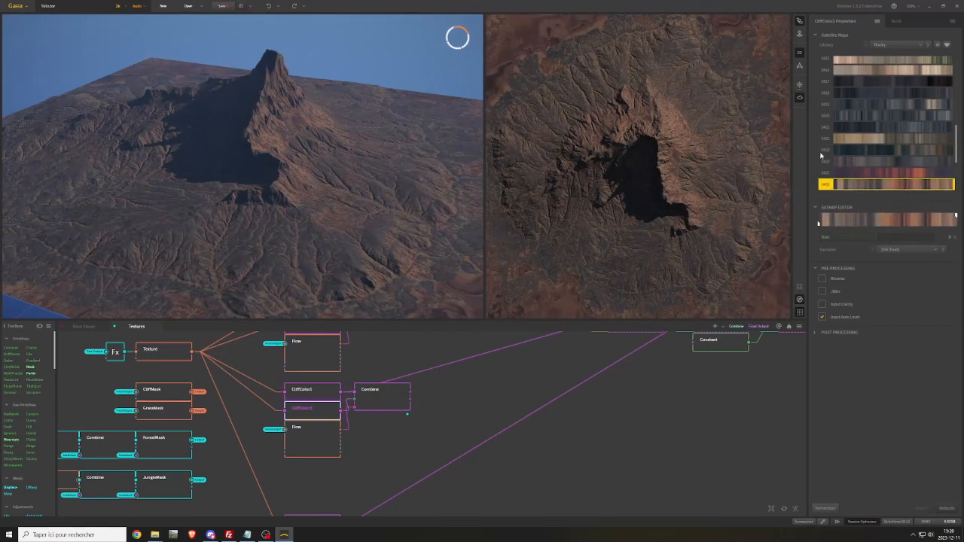
pyautogui.click(842, 140)
pyautogui.click(845, 150)
pyautogui.click(848, 161)
pyautogui.scroll(-1, 851, 163)
pyautogui.click(860, 161)
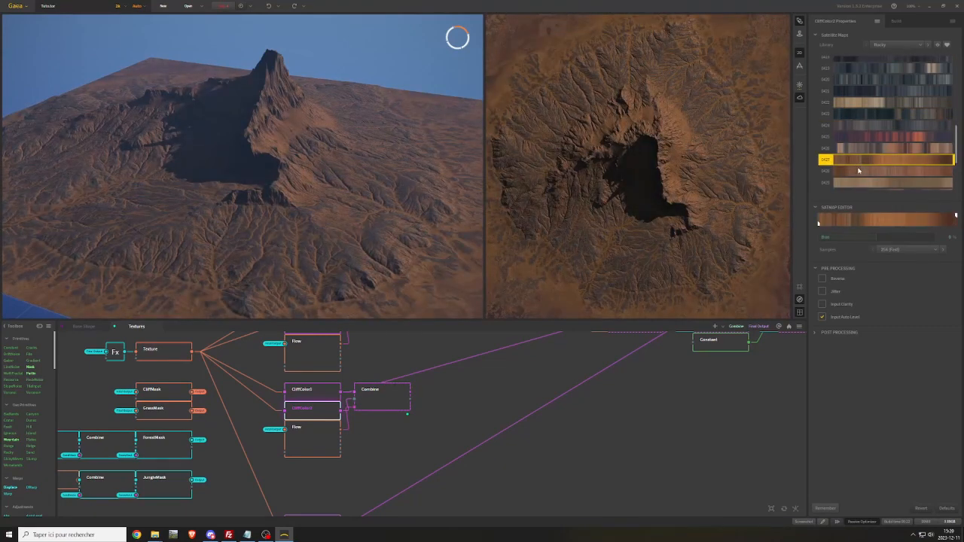
pyautogui.scroll(-2, 858, 166)
pyautogui.click(865, 152)
pyautogui.scroll(-10, 865, 153)
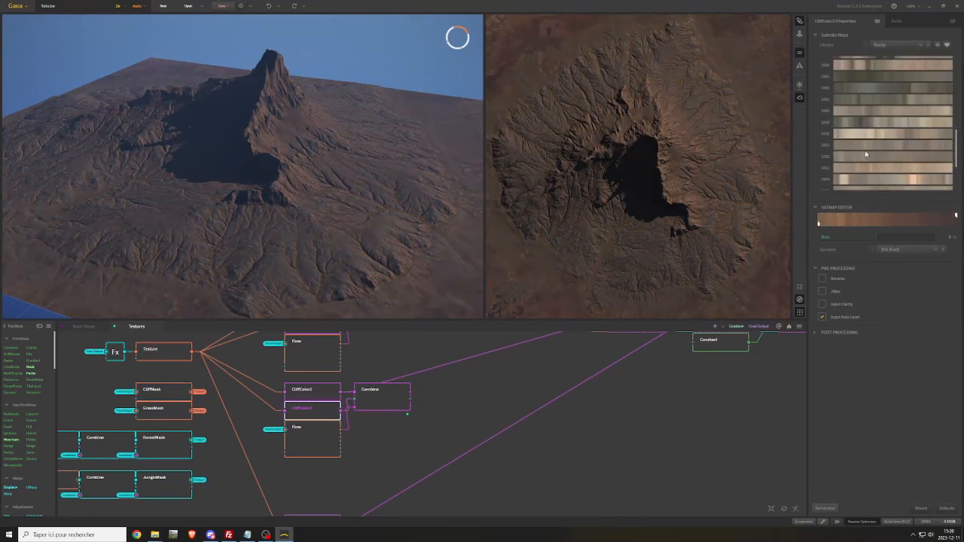
# Try the black-olive, dark purple and grey maps near the start of the Rocky library on CliffColor2
pyautogui.moveTo(955, 150); pyautogui.dragTo(955, 63)
pyautogui.click(901, 63)
pyautogui.scroll(-2, 885, 77)
pyautogui.scroll(-3, 873, 105)
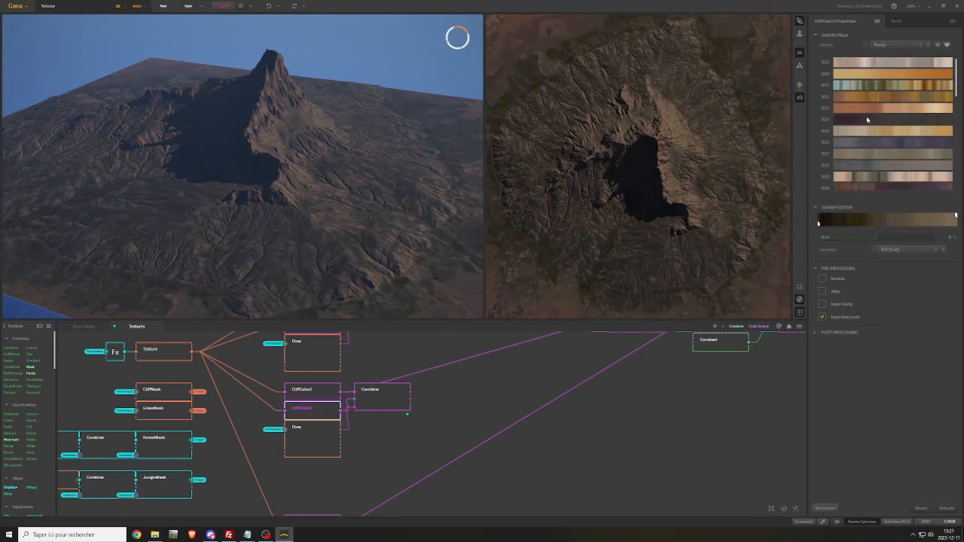
pyautogui.click(867, 119)
pyautogui.scroll(-3, 867, 116)
pyautogui.click(871, 96)
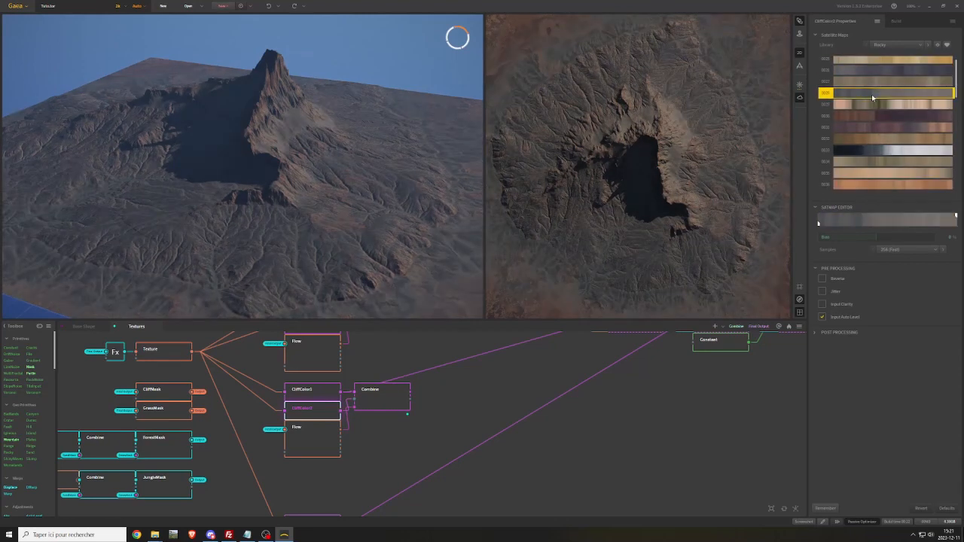
# Try the taupe Rocky map on CliffColor2, and assign a map further down the library that colors the terrain brown
pyautogui.scroll(-3, 871, 94)
pyautogui.click(874, 133)
pyautogui.scroll(-3, 875, 144)
pyautogui.click(875, 142)
pyautogui.scroll(-2, 876, 146)
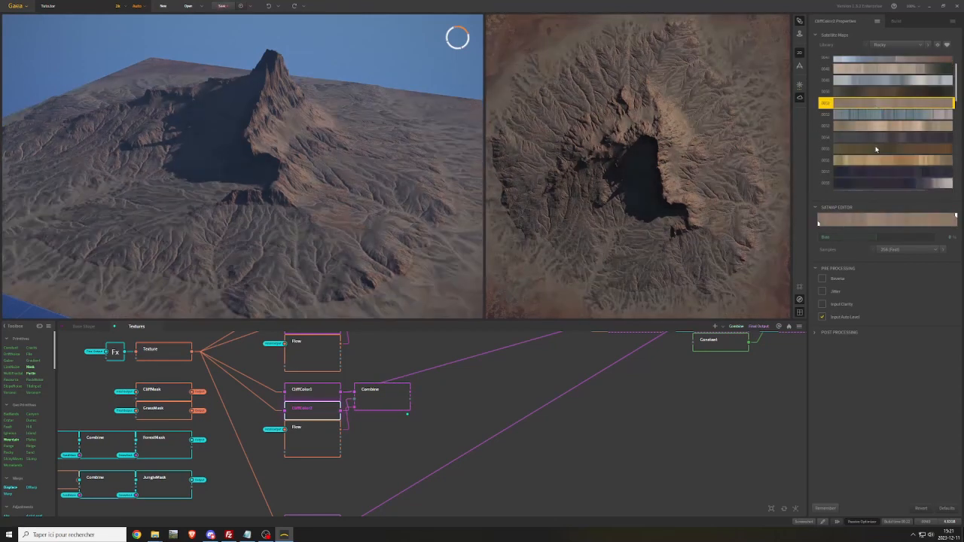
pyautogui.scroll(-1, 876, 146)
pyautogui.click(878, 134)
pyautogui.scroll(-3, 879, 133)
pyautogui.click(880, 126)
pyautogui.moveTo(281, 163); pyautogui.dragTo(230, 137)
# Rename the Combine node blending CliffColor1 and CliffColor2 to WorldMaps_Rock
pyautogui.click(393, 405)
pyautogui.rightClick(393, 405)
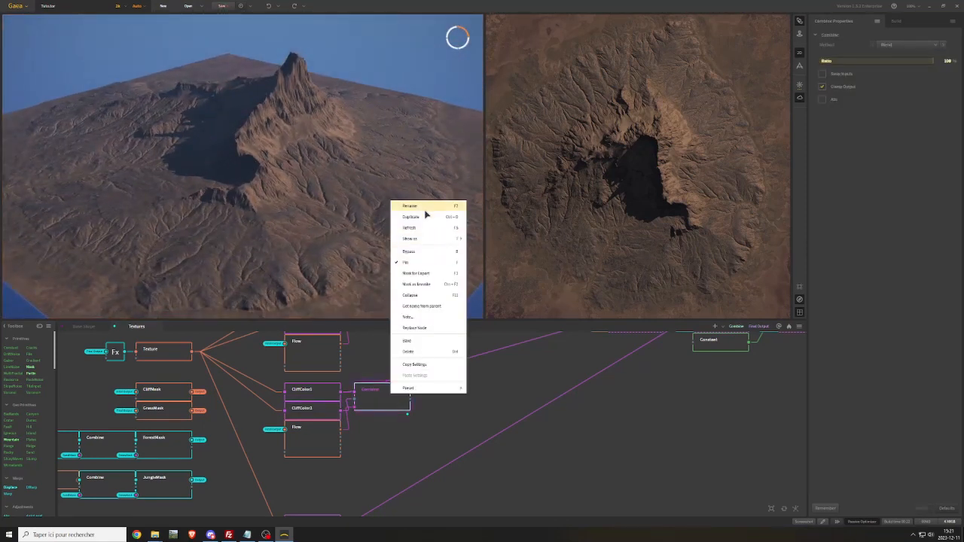
pyautogui.click(426, 212)
pyautogui.write('WorldMaps_Rock')
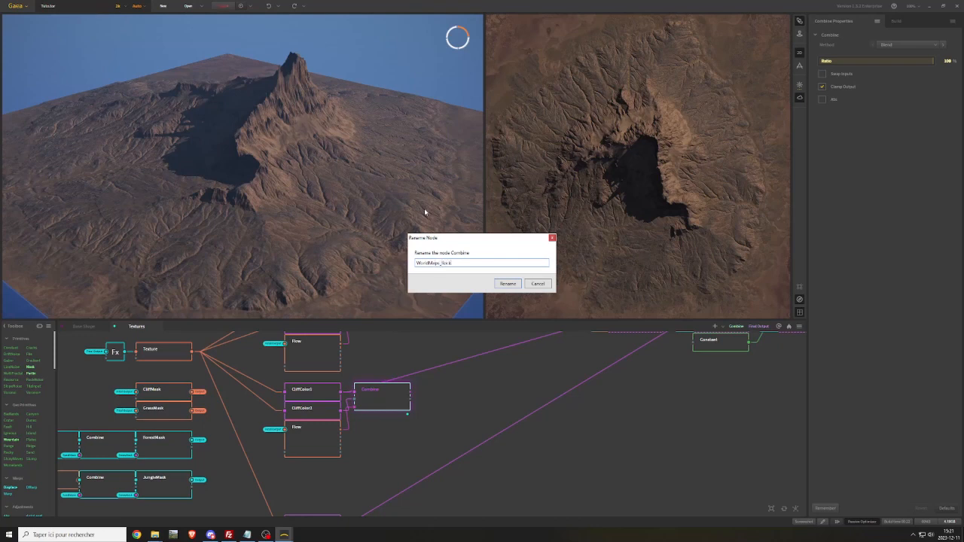
pyautogui.press('Return')
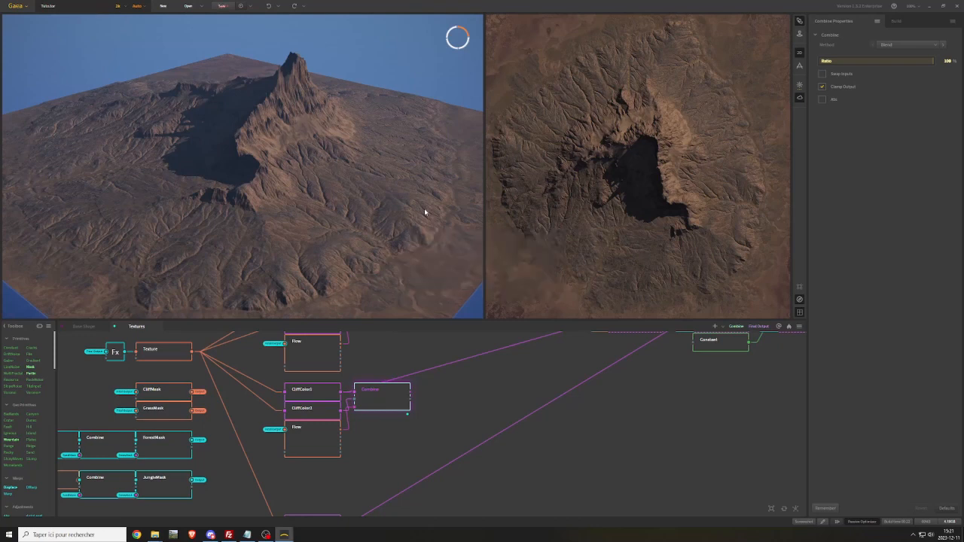
pyautogui.moveTo(488, 354); pyautogui.dragTo(474, 410, button='middle')
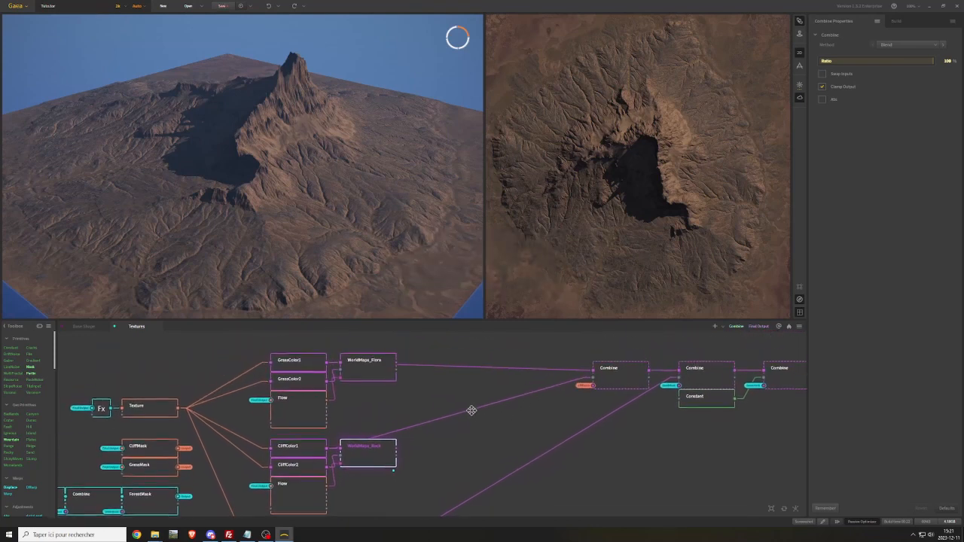
# Make portals from the outputs of the WorldMaps_Flora and WorldMaps_Rock nodes
pyautogui.click(364, 370)
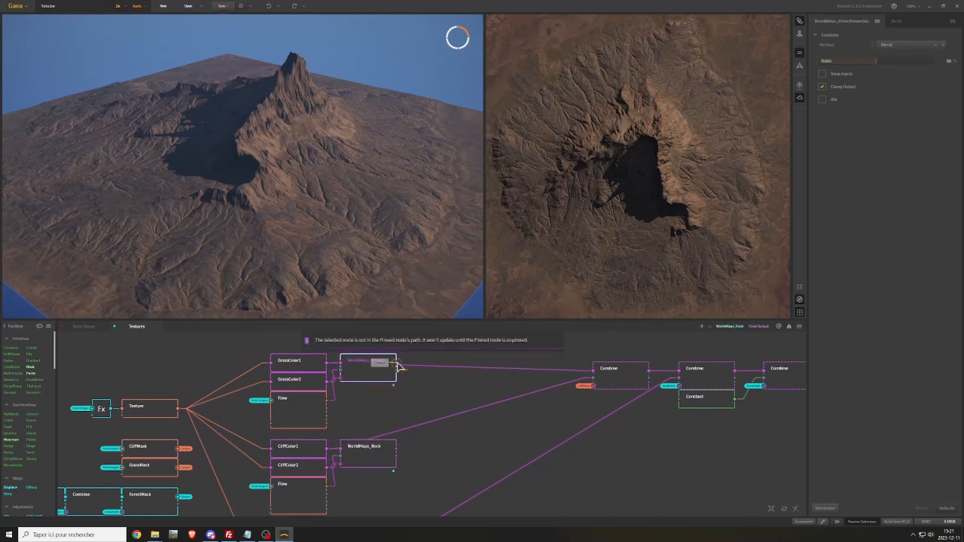
pyautogui.moveTo(396, 364); pyautogui.dragTo(445, 360)
pyautogui.click(471, 387)
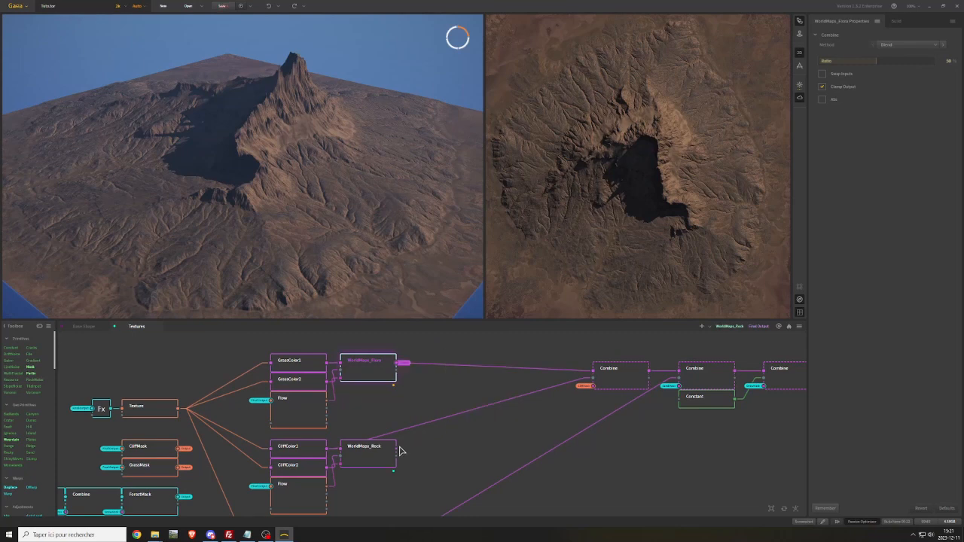
pyautogui.moveTo(399, 450); pyautogui.dragTo(420, 455)
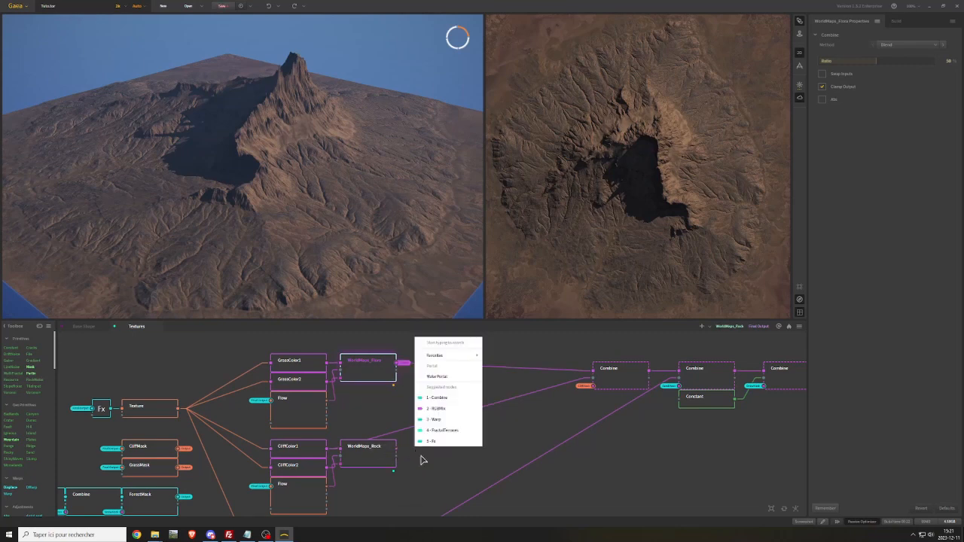
pyautogui.click(445, 376)
pyautogui.click(382, 456)
pyautogui.scroll(-3, 490, 382)
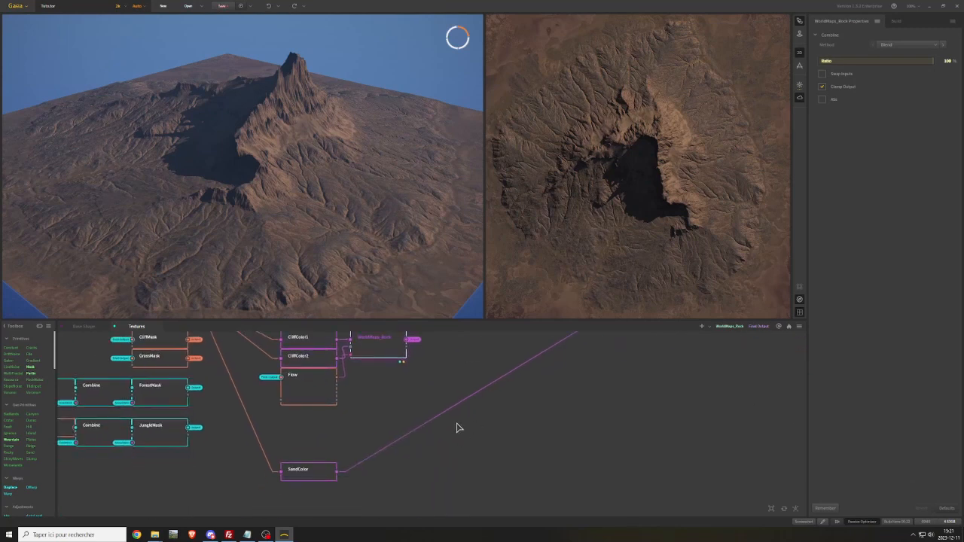
pyautogui.moveTo(432, 381); pyautogui.dragTo(400, 459, button='middle')
pyautogui.moveTo(478, 384); pyautogui.dragTo(470, 418, button='middle')
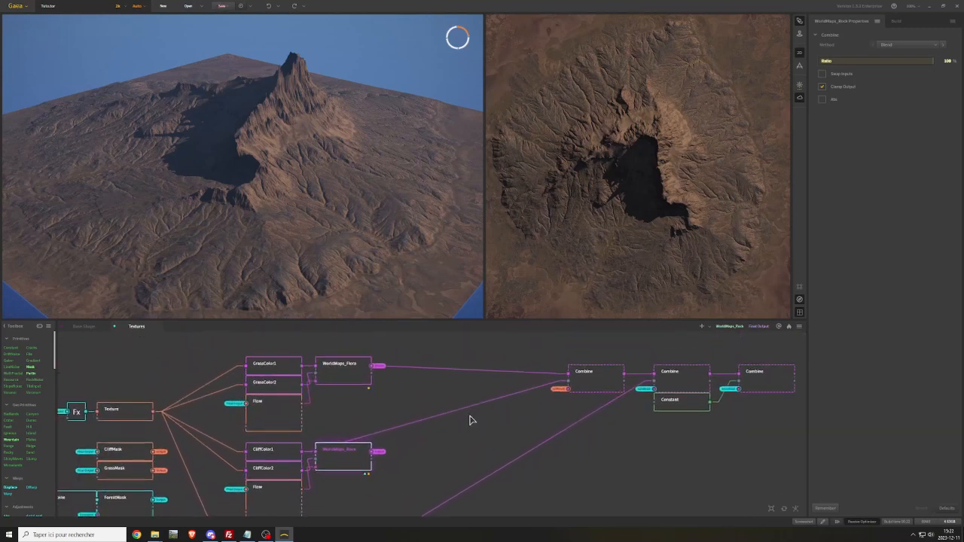
pyautogui.moveTo(417, 385); pyautogui.dragTo(464, 389, button='middle')
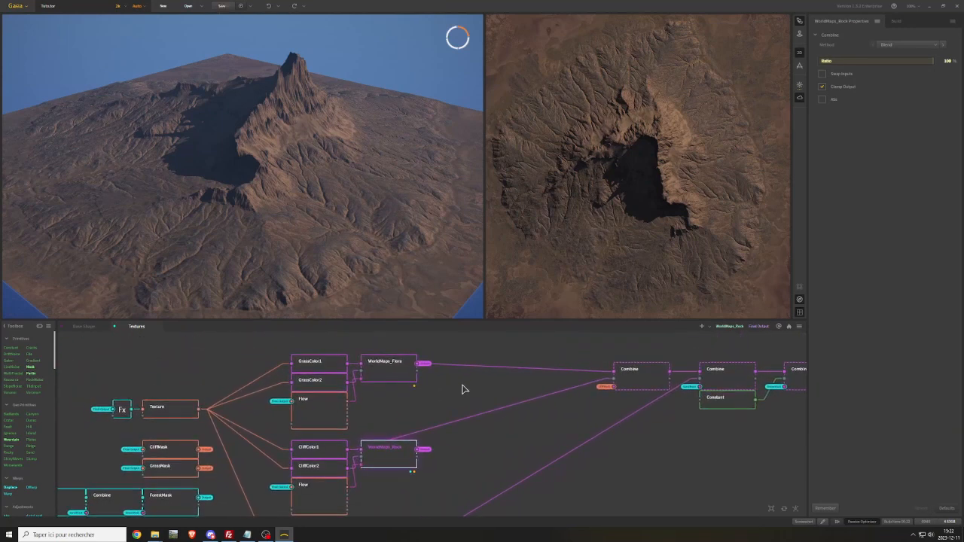
# Delete the direct link from WorldMaps_Flora to the first Combine of the chain, and remove the WorldMaps_Flora output portal
pyautogui.click(404, 375)
pyautogui.rightClick(405, 375)
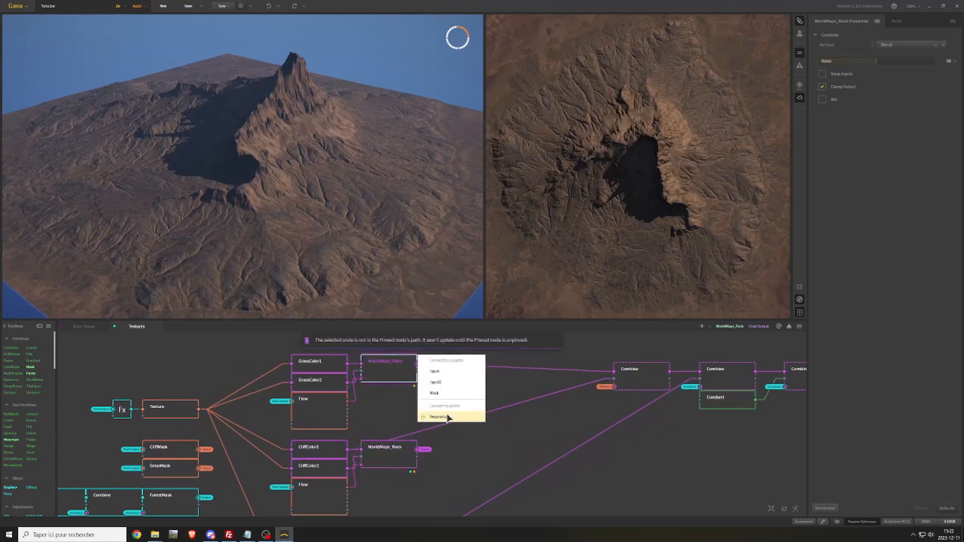
pyautogui.click(384, 409)
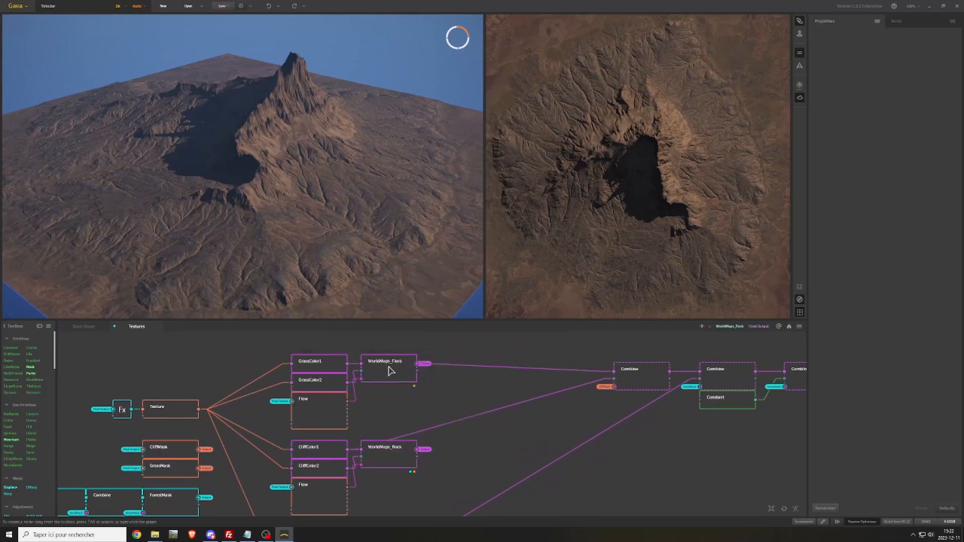
pyautogui.rightClick(390, 370)
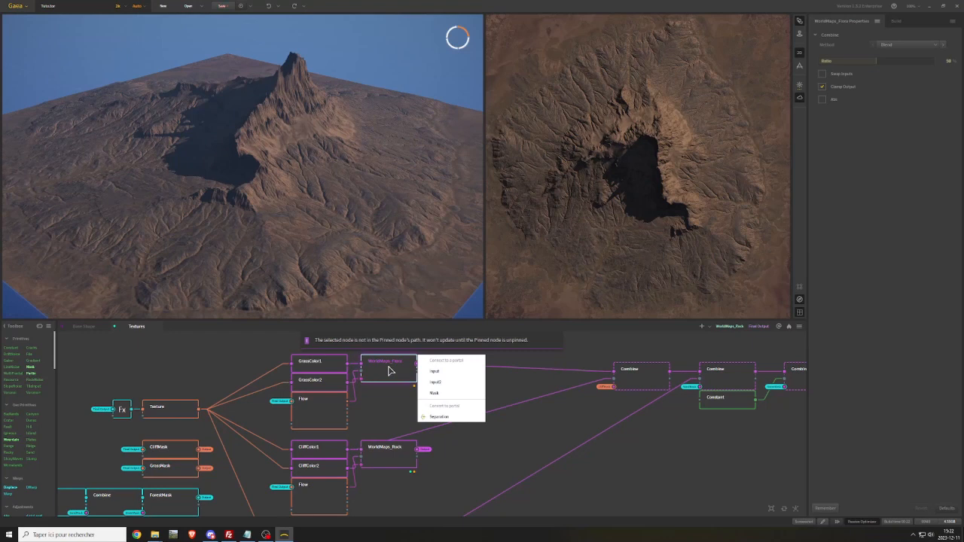
pyautogui.click(389, 396)
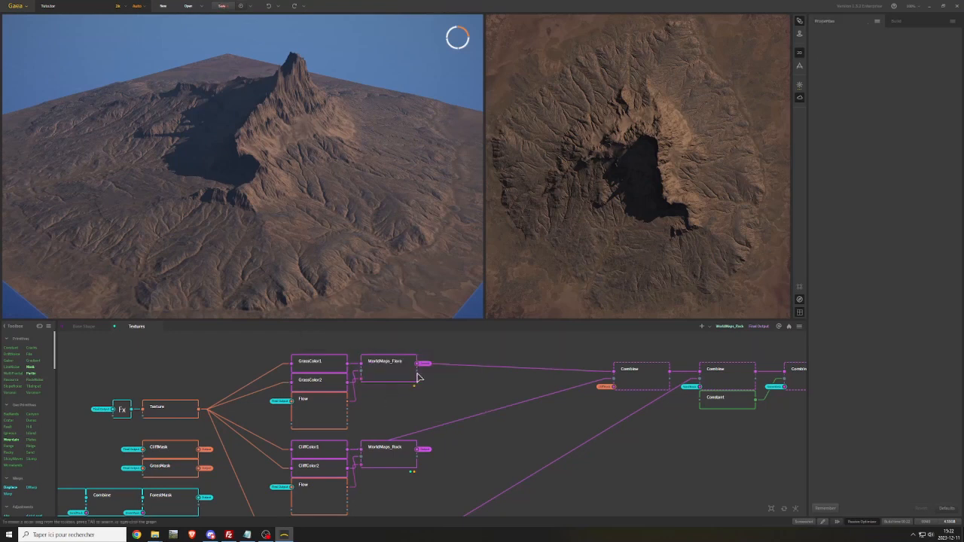
pyautogui.click(461, 370)
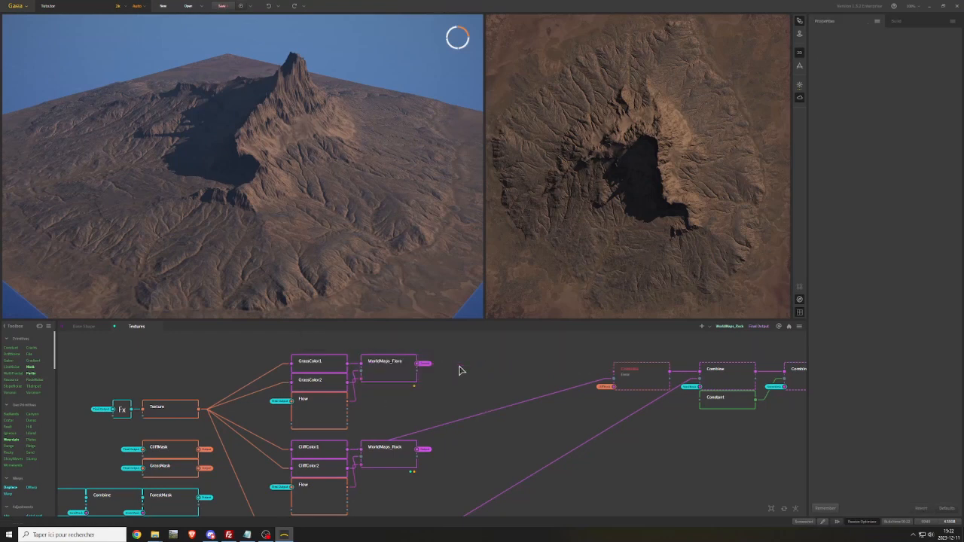
pyautogui.rightClick(446, 363)
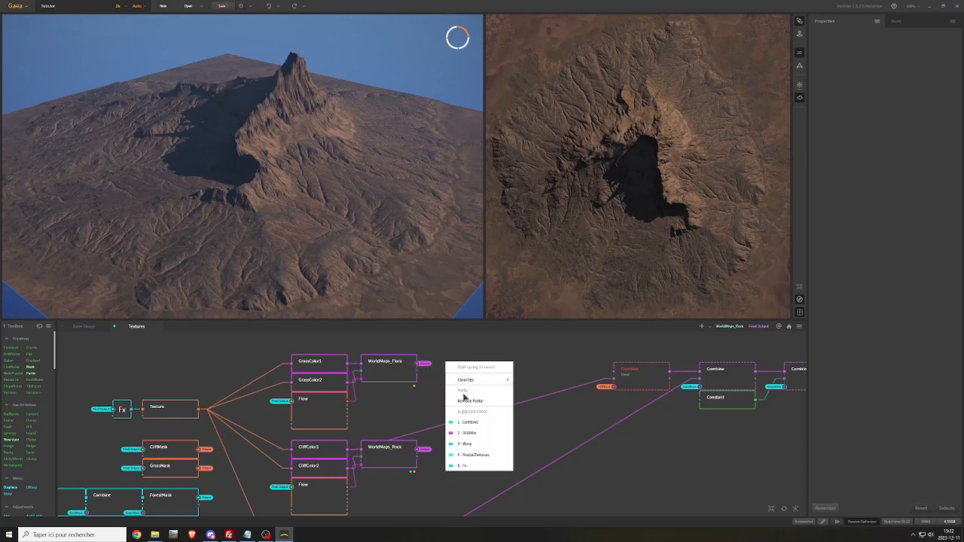
pyautogui.click(465, 399)
pyautogui.click(511, 281)
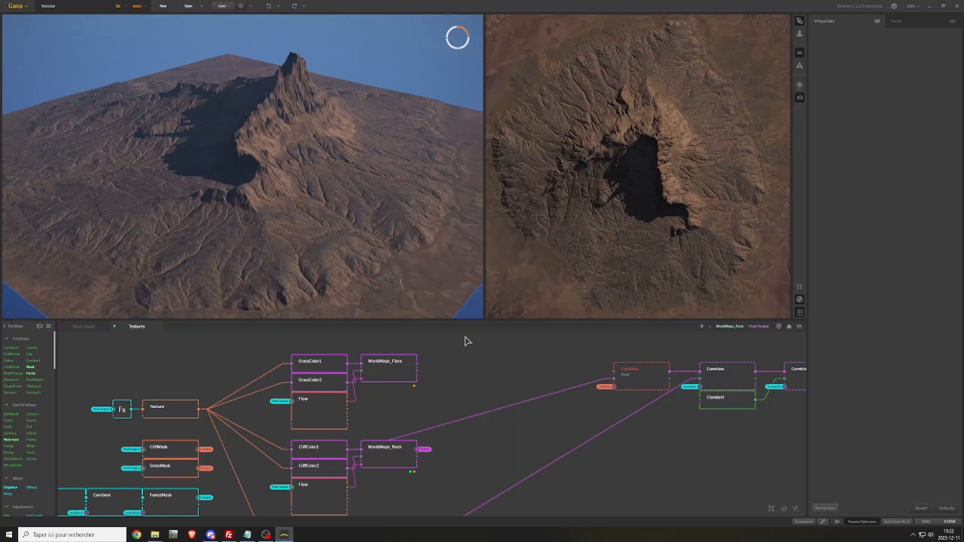
# Connect WorldMaps_Flora to the main input of the chain's first Combine, and convert its Output to a portal
pyautogui.moveTo(417, 364); pyautogui.dragTo(613, 374)
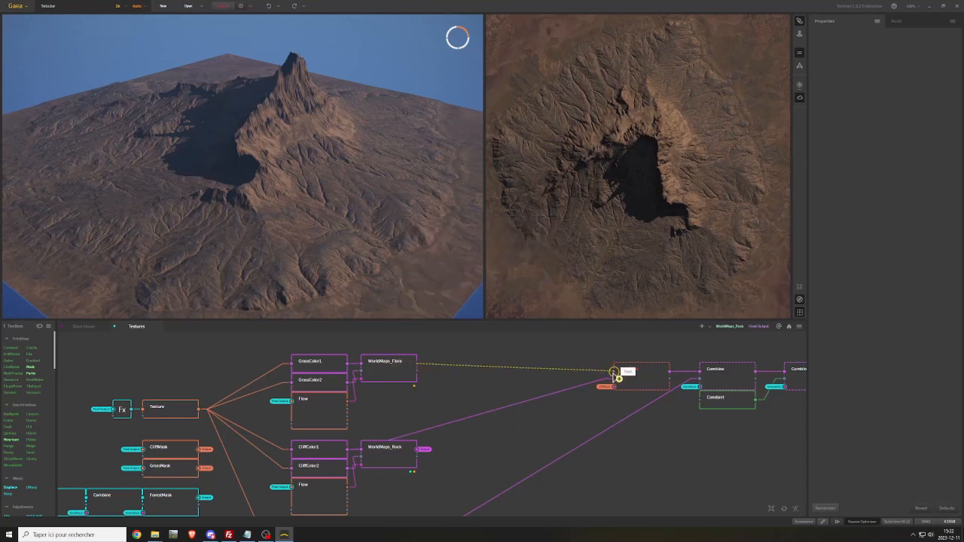
pyautogui.rightClick(388, 377)
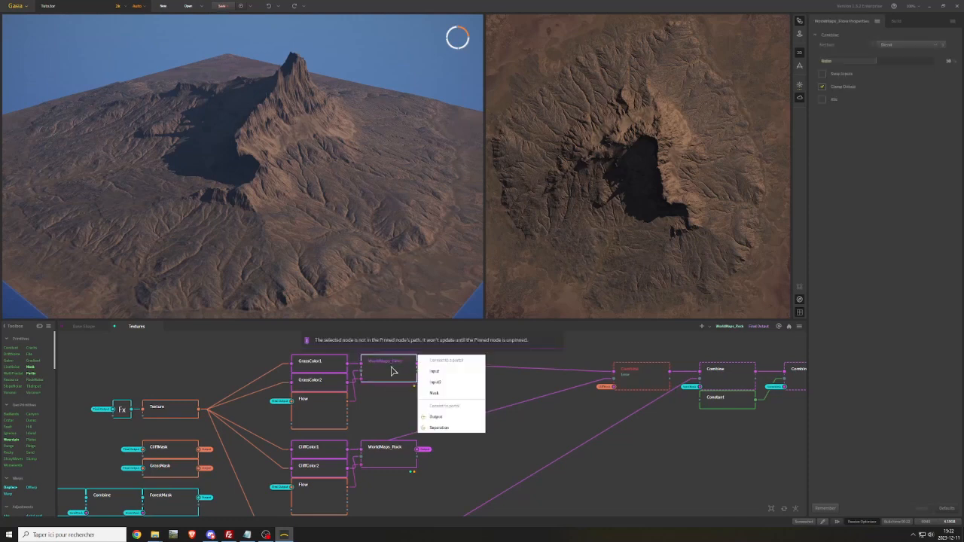
pyautogui.click(439, 420)
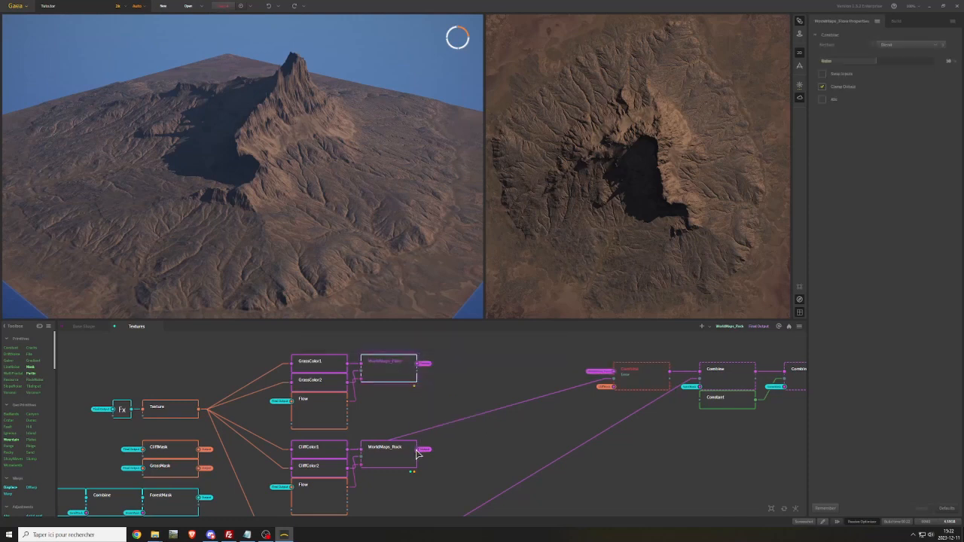
# Remove the WorldMaps_Rock output portal, and convert the node's Output to a portal again
pyautogui.rightClick(484, 454)
pyautogui.click(513, 382)
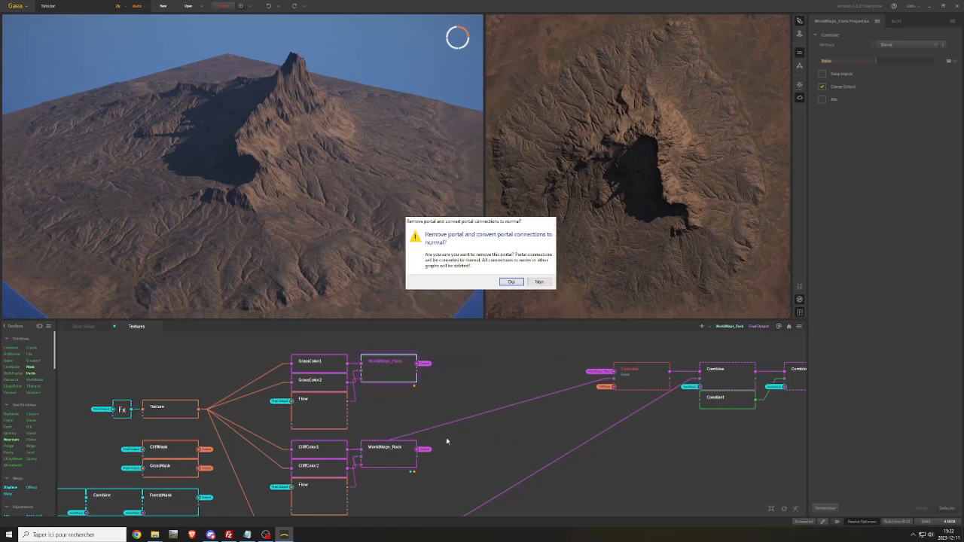
pyautogui.click(509, 281)
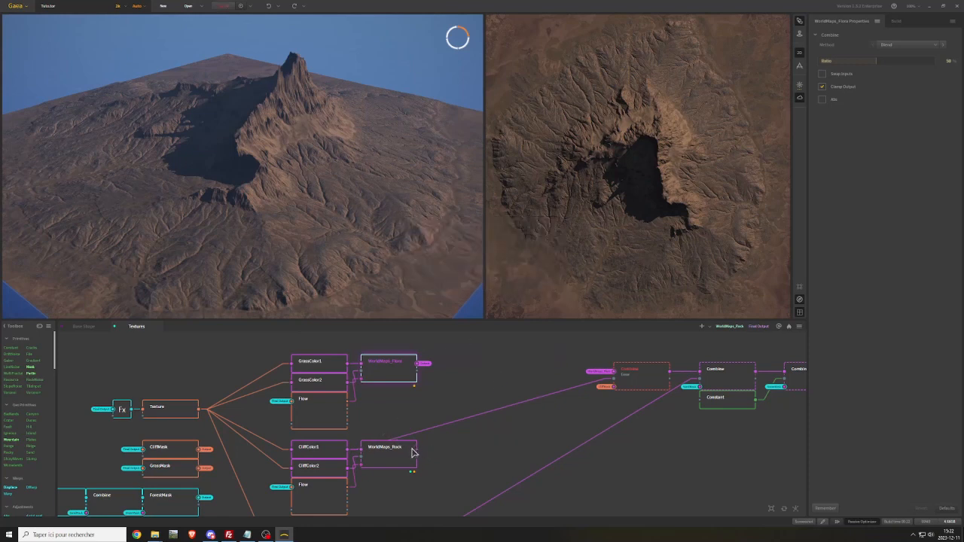
pyautogui.rightClick(406, 457)
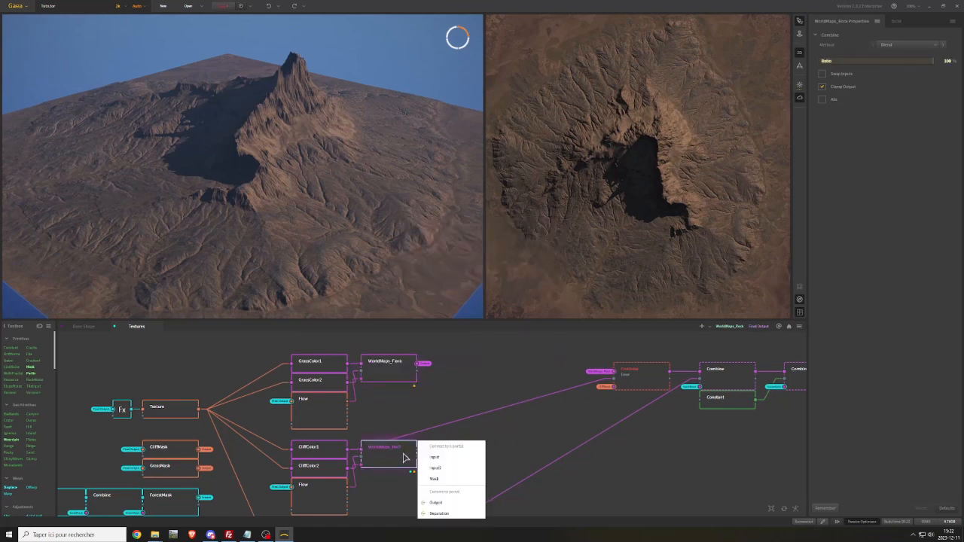
pyautogui.click(442, 508)
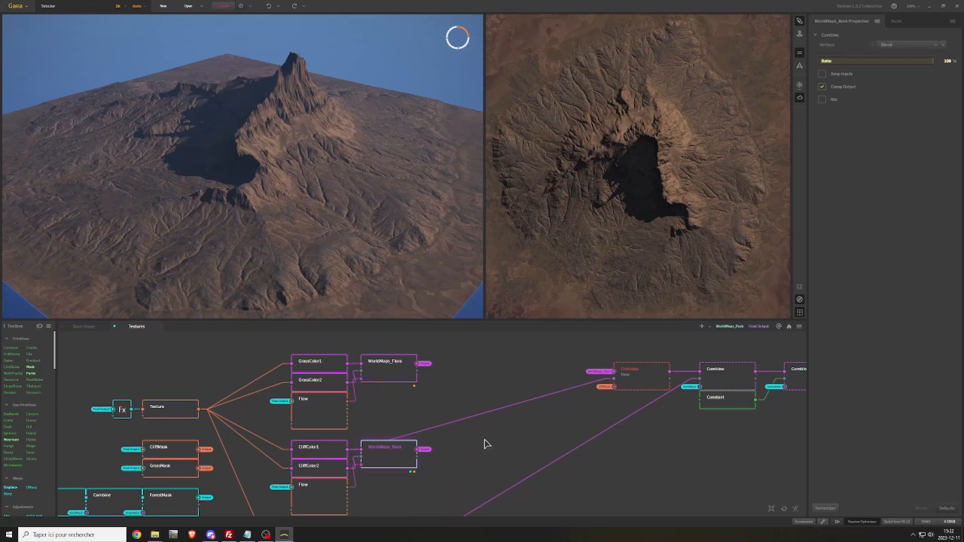
# Reconnect WorldMaps_Rock to the second input of the chain's first Combine, and replace its output portal by converting Output to a portal
pyautogui.moveTo(419, 451); pyautogui.dragTo(613, 379)
pyautogui.rightClick(423, 449)
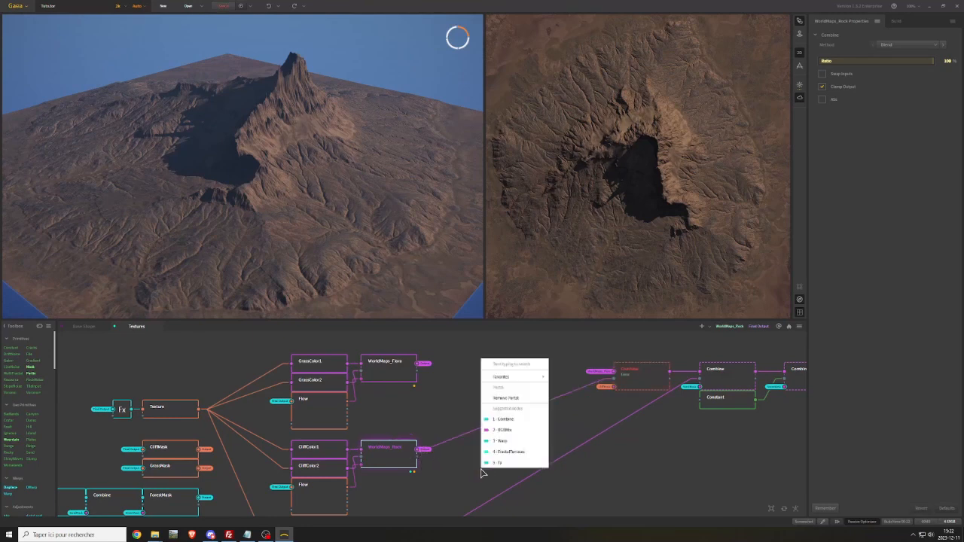
pyautogui.click(512, 404)
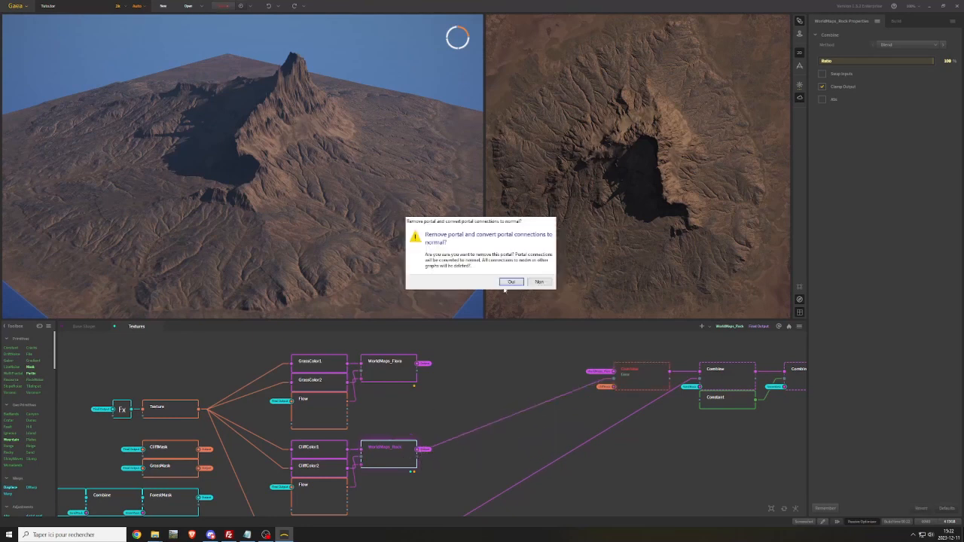
pyautogui.click(511, 282)
pyautogui.rightClick(397, 450)
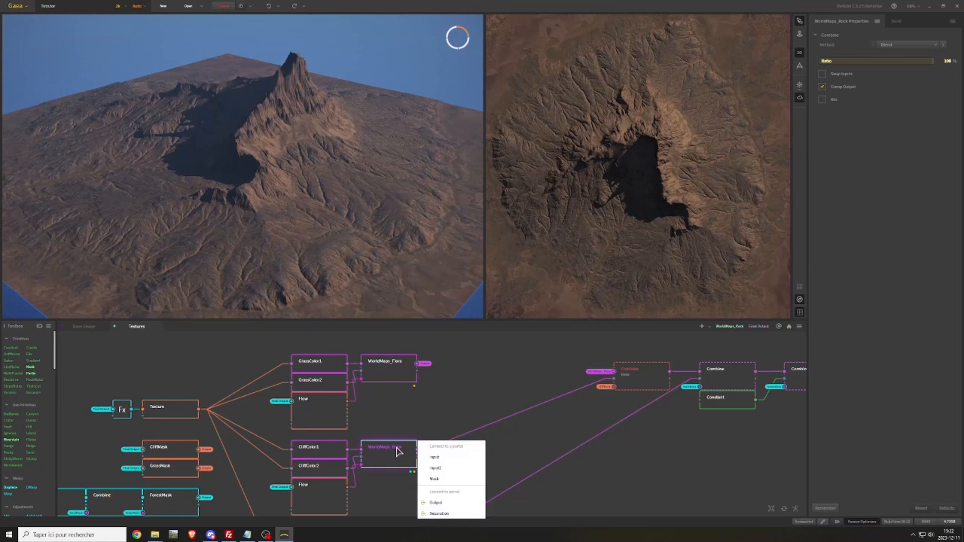
pyautogui.click(442, 507)
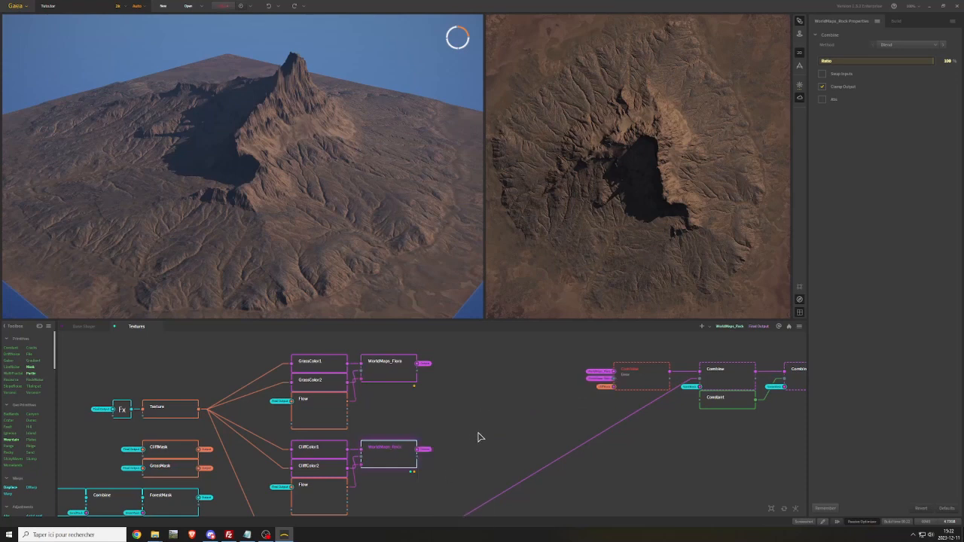
pyautogui.moveTo(477, 436); pyautogui.dragTo(477, 406, button='middle')
pyautogui.click(621, 360)
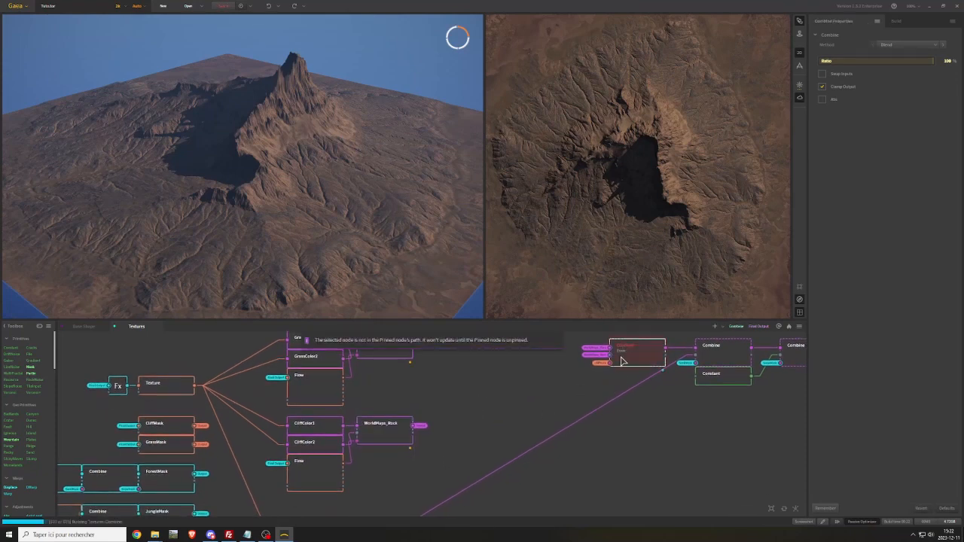
# Duplicate the SandColor node and place the copy directly below the original
pyautogui.moveTo(458, 411); pyautogui.dragTo(443, 446, button='middle')
pyautogui.moveTo(499, 379)
pyautogui.mouseDown(button='middle')
pyautogui.moveTo(482, 415)
pyautogui.moveTo(491, 354)
pyautogui.mouseUp(button='middle')
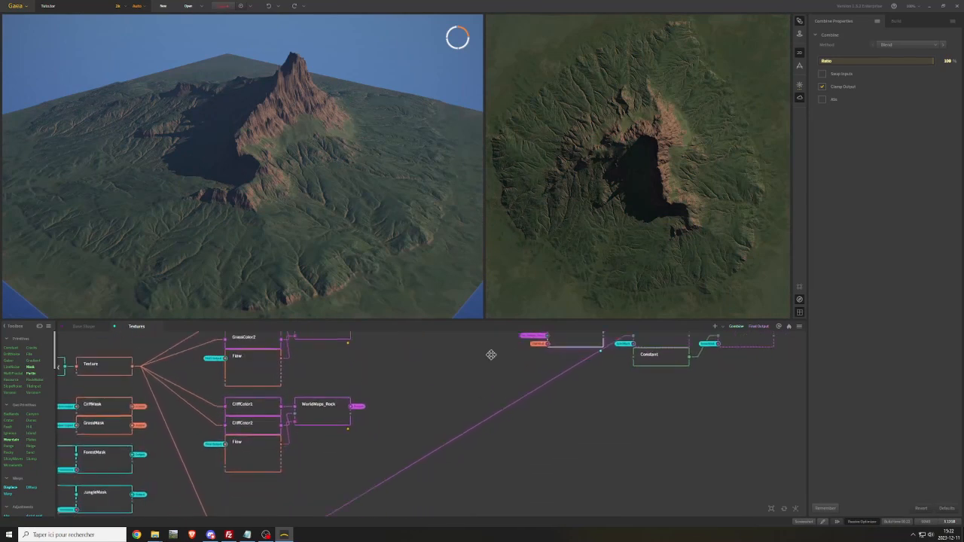
pyautogui.moveTo(444, 434); pyautogui.dragTo(509, 344, button='middle')
pyautogui.moveTo(474, 415); pyautogui.dragTo(508, 436, button='middle')
pyautogui.moveTo(470, 372)
pyautogui.mouseDown(button='middle')
pyautogui.moveTo(531, 430)
pyautogui.moveTo(515, 472)
pyautogui.mouseUp(button='middle')
pyautogui.moveTo(564, 389)
pyautogui.mouseDown(button='middle')
pyautogui.moveTo(517, 427)
pyautogui.moveTo(487, 395)
pyautogui.mouseUp(button='middle')
pyautogui.moveTo(490, 431); pyautogui.dragTo(460, 389, button='middle')
pyautogui.moveTo(345, 393); pyautogui.dragTo(351, 412)
pyautogui.moveTo(355, 372); pyautogui.dragTo(369, 439, button='middle')
pyautogui.moveTo(303, 376); pyautogui.dragTo(313, 405, button='middle')
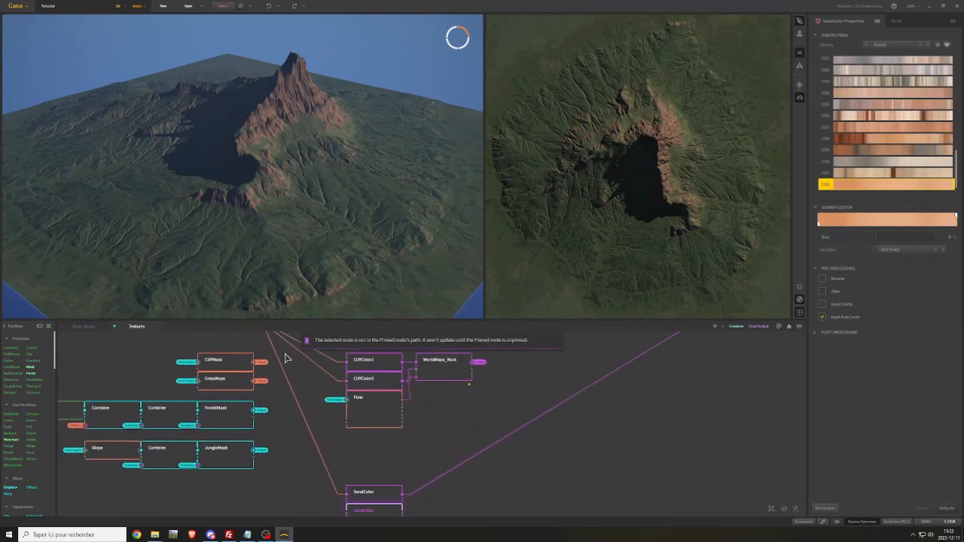
# Connect the Texture node's output to the input of the duplicated SandColor node
pyautogui.moveTo(284, 353); pyautogui.dragTo(302, 397, button='middle')
pyautogui.moveTo(276, 368); pyautogui.dragTo(370, 492)
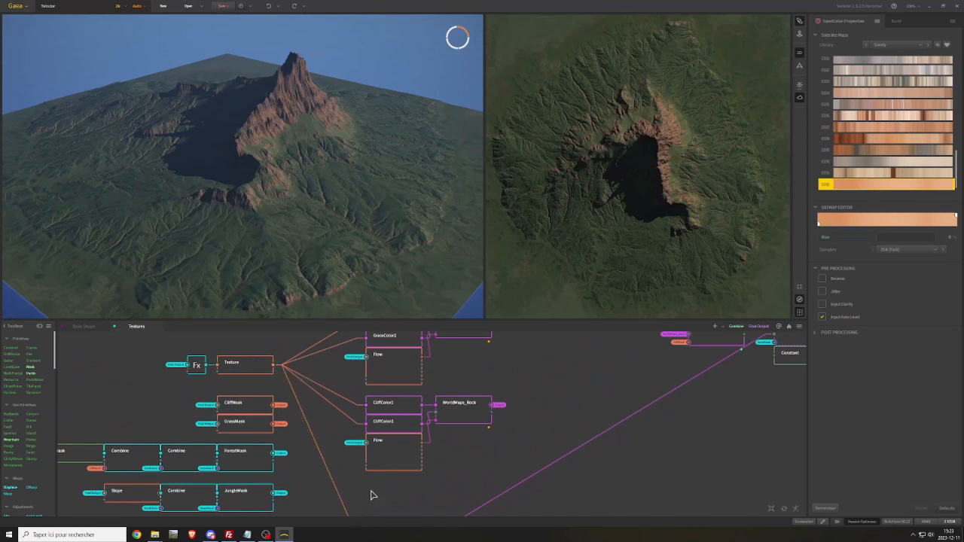
pyautogui.rightClick(383, 487)
pyautogui.click(424, 509)
pyautogui.click(436, 497)
pyautogui.moveTo(437, 495); pyautogui.dragTo(435, 466, button='middle')
pyautogui.scroll(-1, 433, 466)
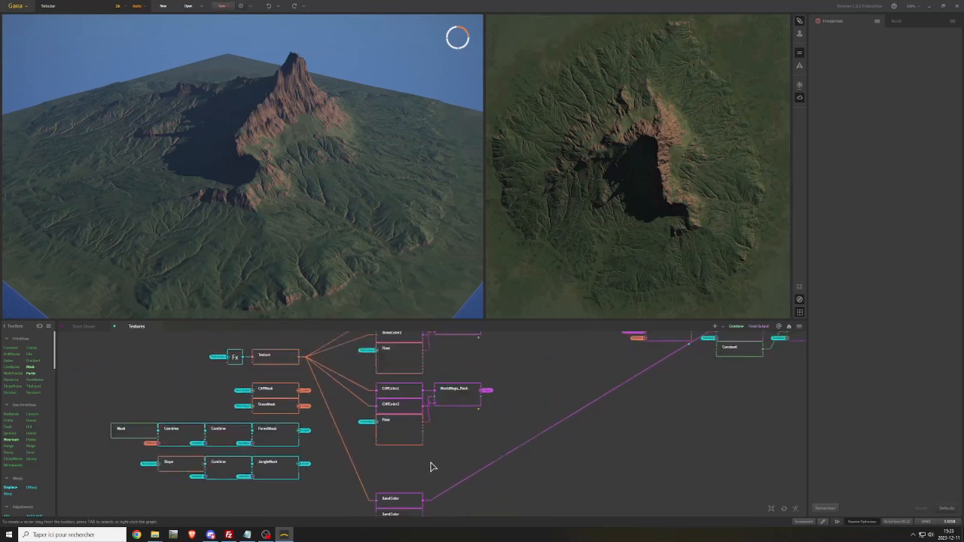
pyautogui.moveTo(301, 357); pyautogui.dragTo(380, 516)
pyautogui.moveTo(433, 446); pyautogui.dragTo(417, 387, button='middle')
pyautogui.scroll(2, 417, 432)
# Rename the upper SandColor node to SandColor1 and the lower one to SandColor2
pyautogui.click(376, 450)
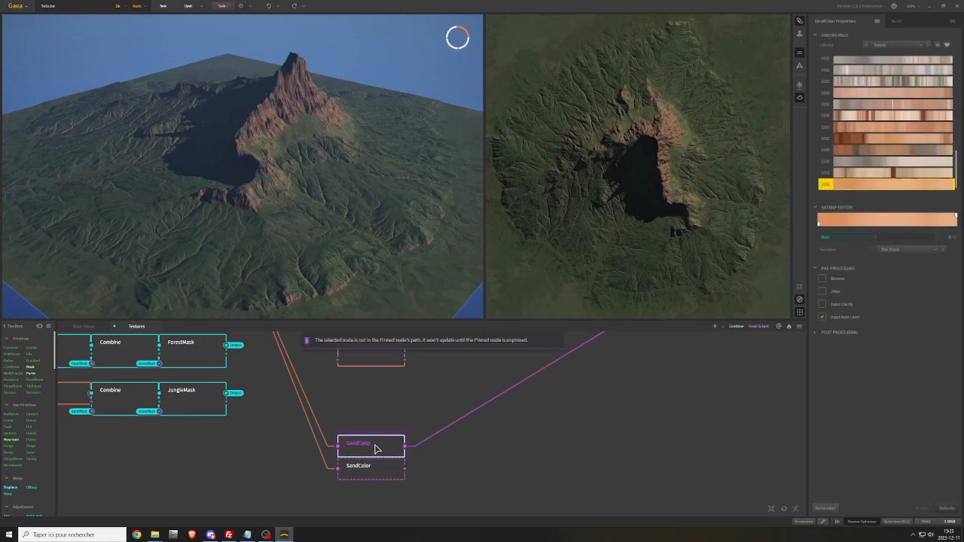
pyautogui.rightClick(377, 450)
pyautogui.click(394, 258)
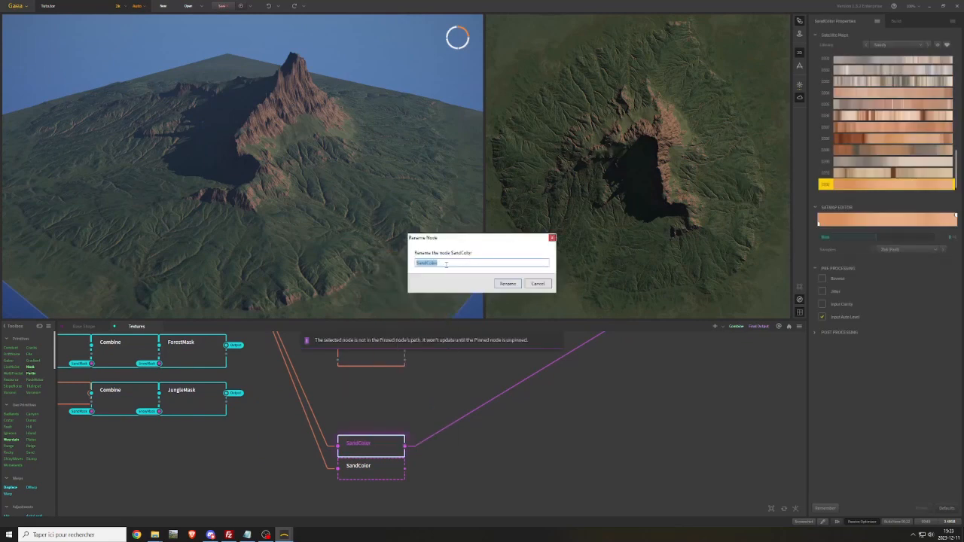
pyautogui.click(500, 284)
pyautogui.click(368, 473)
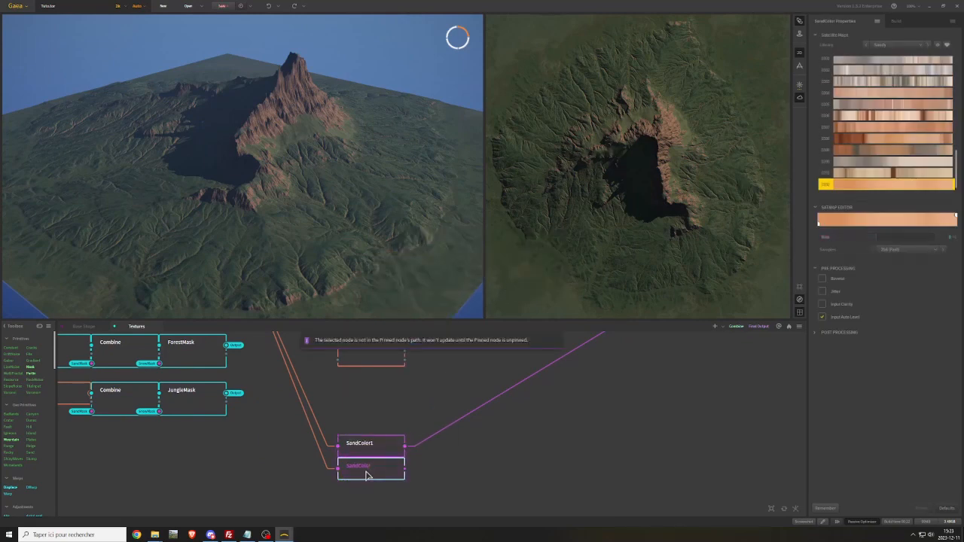
pyautogui.rightClick(369, 469)
pyautogui.click(384, 280)
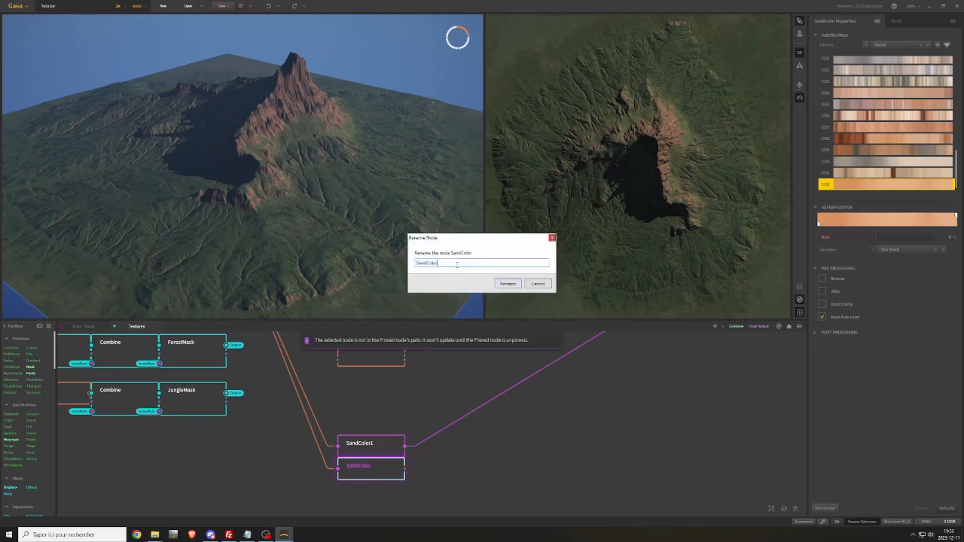
pyautogui.click(507, 284)
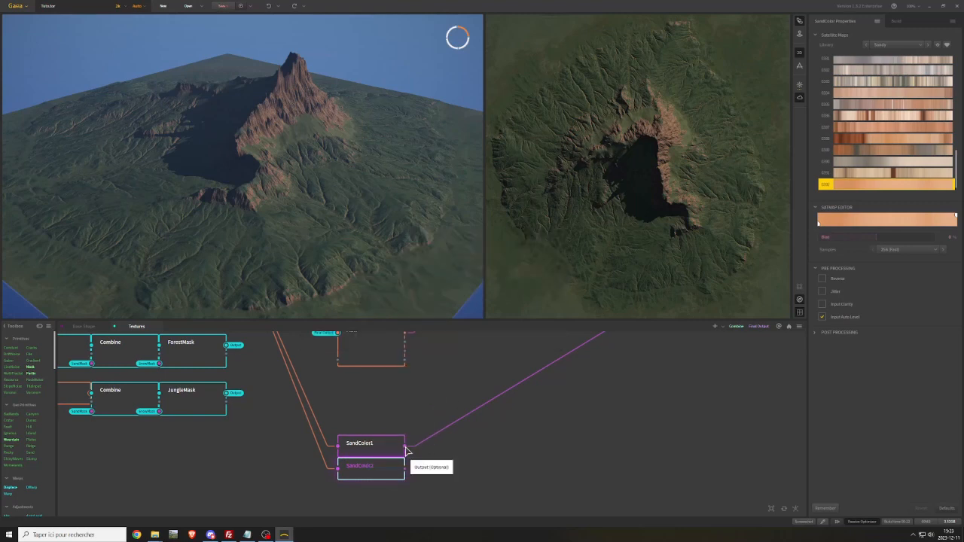
# Blend SandColor1 and SandColor2 in a new Combine node with its Ratio at 100%, and preview the result
pyautogui.moveTo(405, 446); pyautogui.dragTo(407, 469)
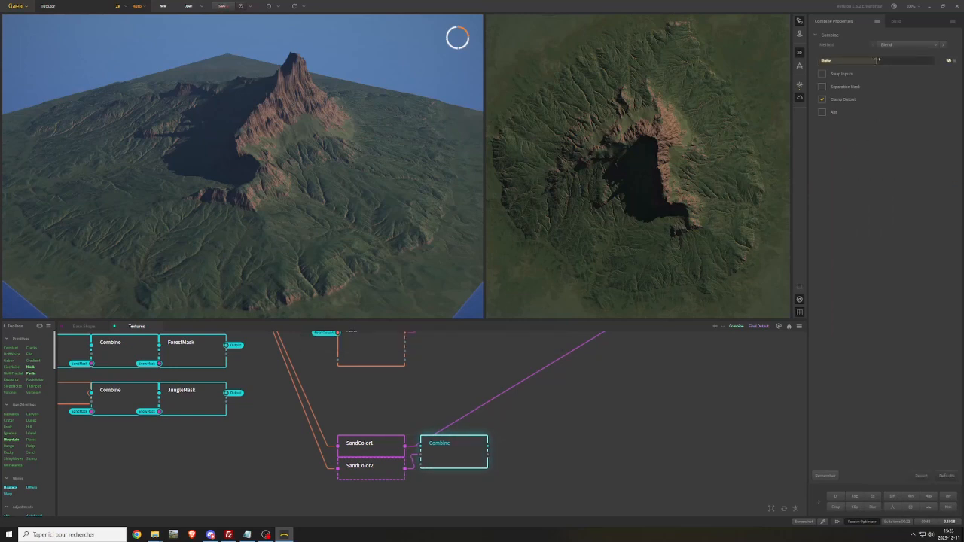
pyautogui.moveTo(877, 60); pyautogui.dragTo(924, 61)
pyautogui.click(456, 449)
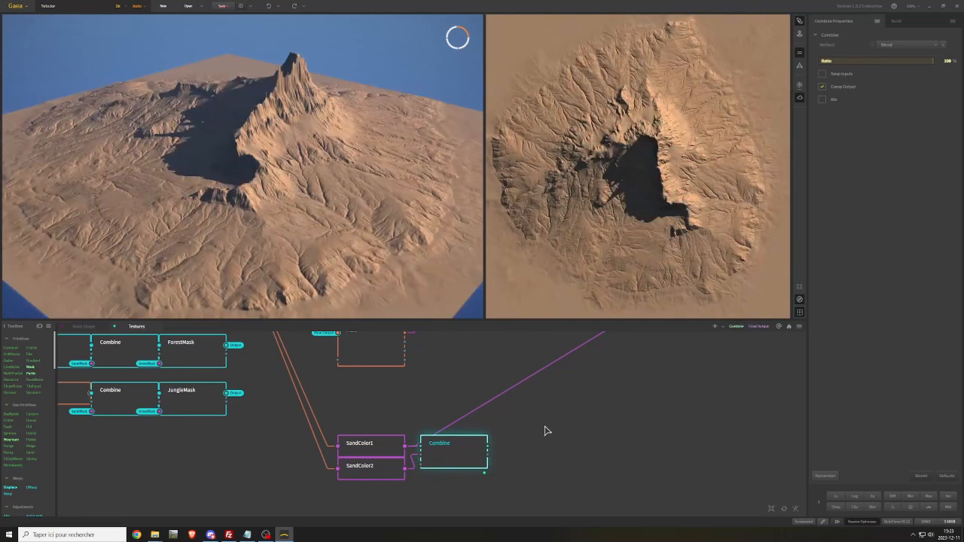
pyautogui.moveTo(545, 426); pyautogui.dragTo(487, 389, button='middle')
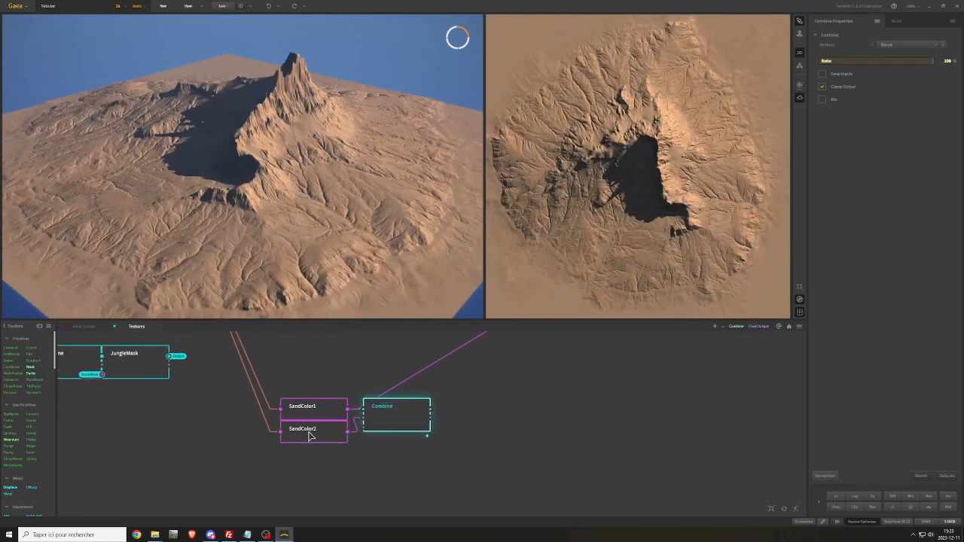
# Place a Flow node below SandColor2, feed it from the Final Output portal, and connect it to the sand Combine's mask input
pyautogui.click(309, 435)
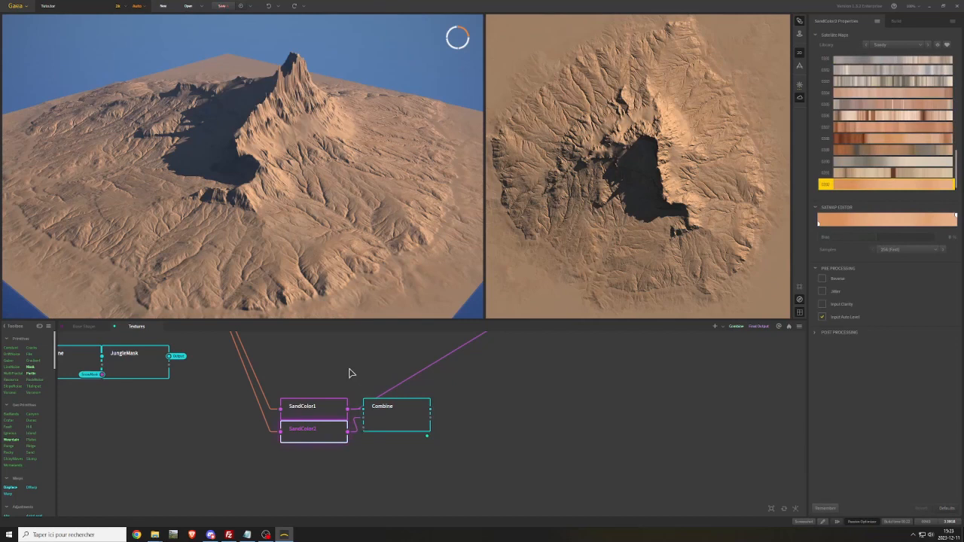
pyautogui.moveTo(351, 372); pyautogui.dragTo(349, 457, button='middle')
pyautogui.moveTo(318, 406); pyautogui.dragTo(308, 487)
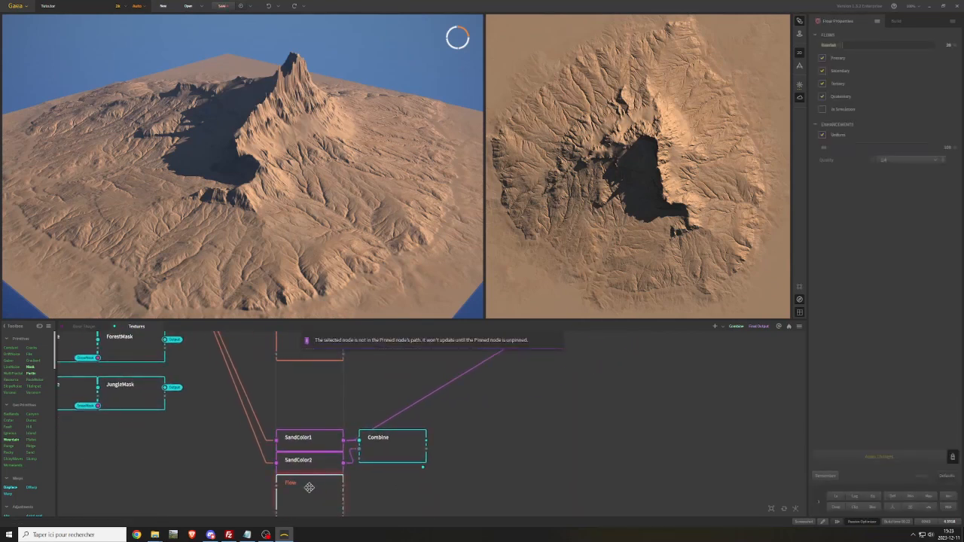
pyautogui.rightClick(256, 489)
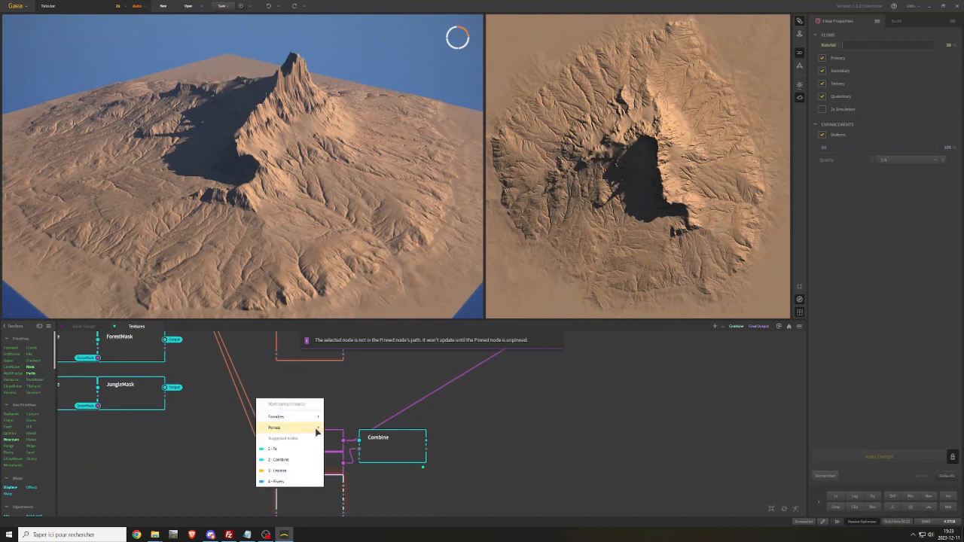
pyautogui.moveTo(319, 431)
pyautogui.click(347, 319)
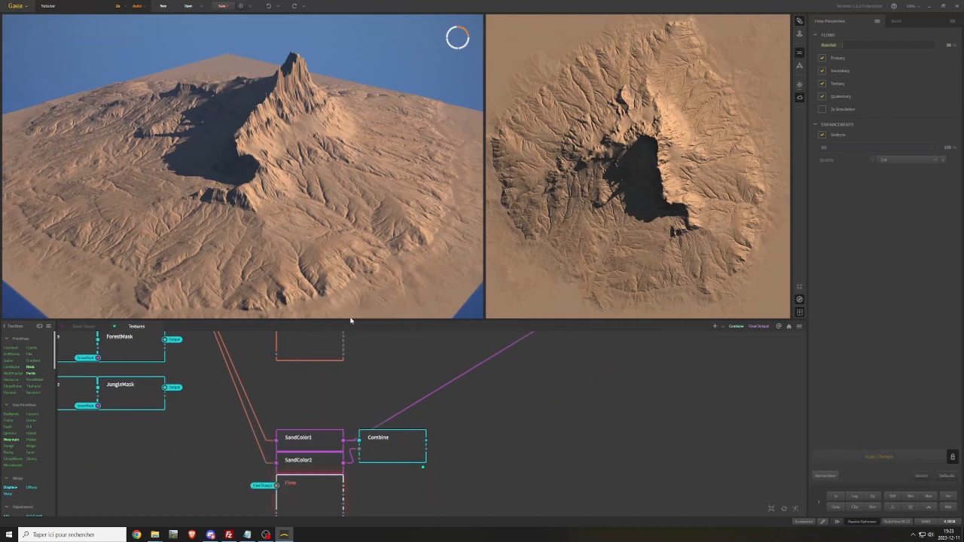
pyautogui.moveTo(344, 485); pyautogui.dragTo(359, 458)
pyautogui.click(407, 447)
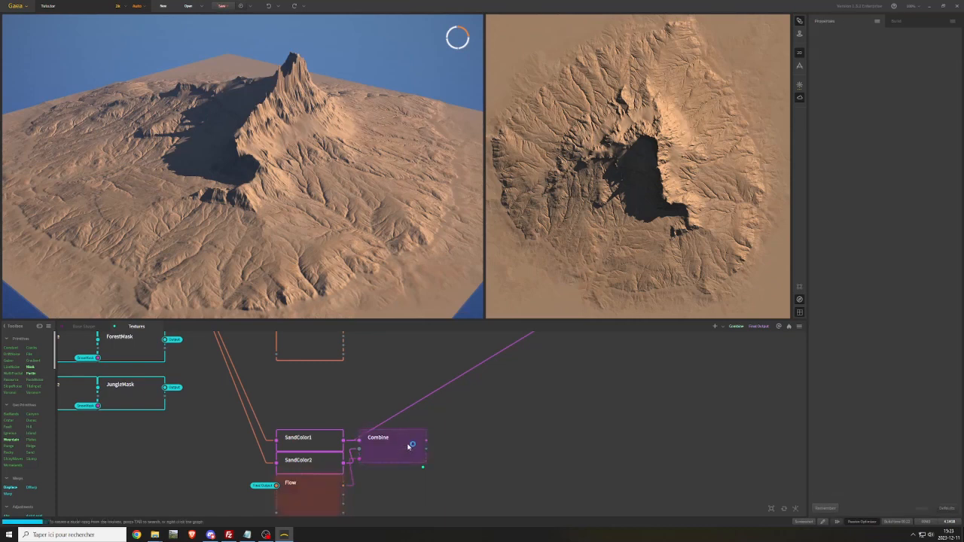
pyautogui.moveTo(615, 474); pyautogui.dragTo(597, 429, button='middle')
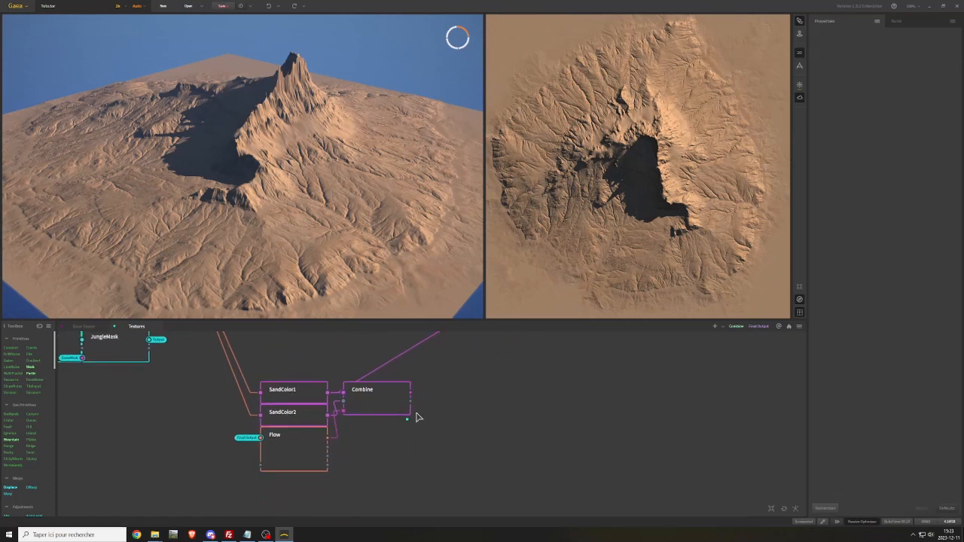
# Try several color maps from the Sandy library on SandColor2, ending with the reddish-orange one
pyautogui.click(307, 439)
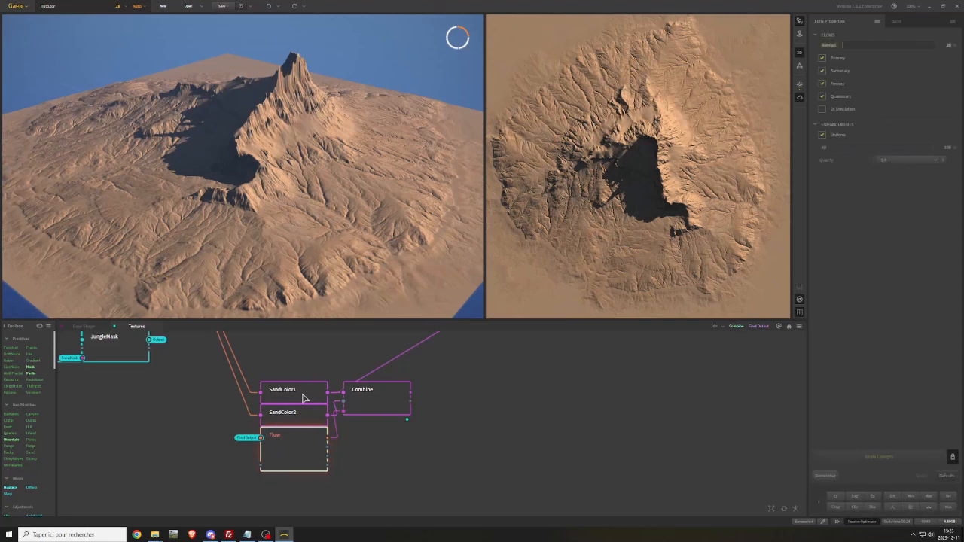
pyautogui.click(300, 416)
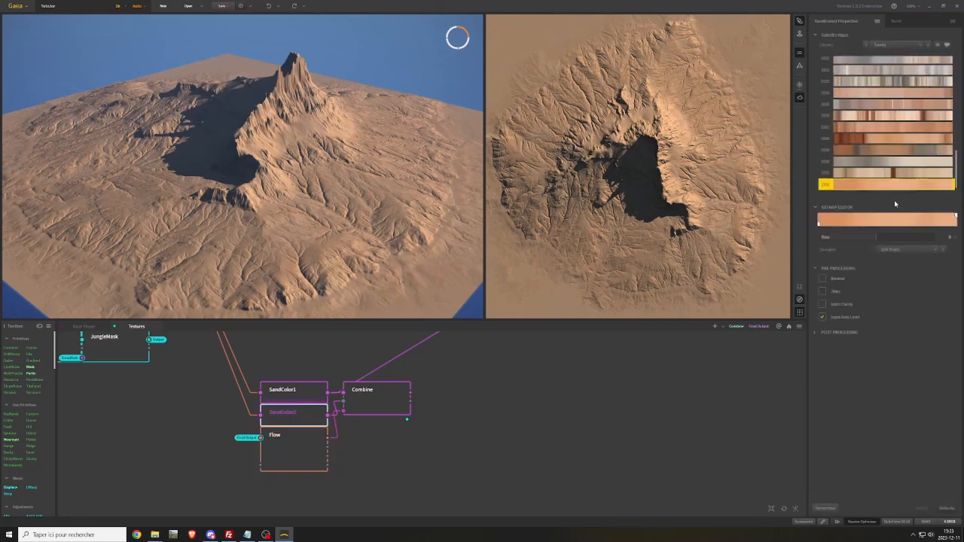
pyautogui.click(900, 174)
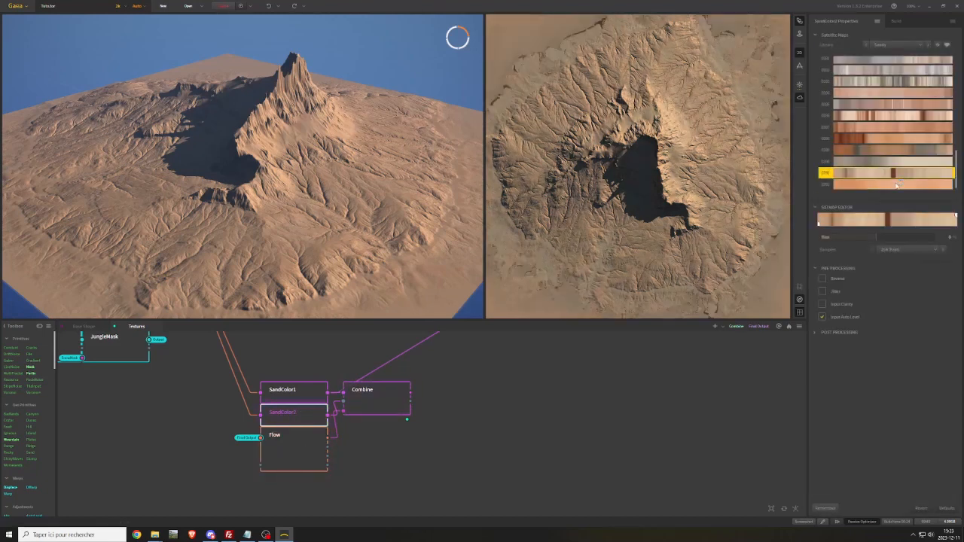
pyautogui.click(887, 139)
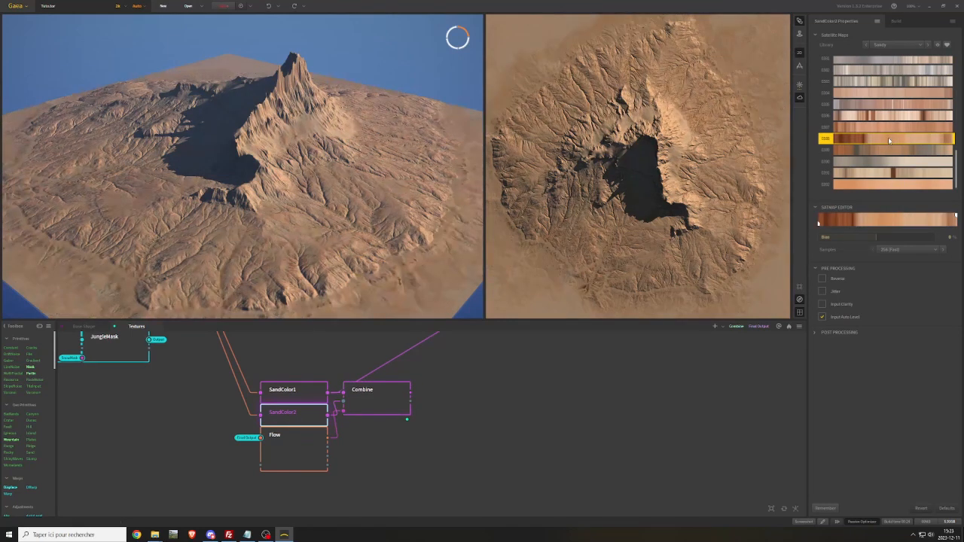
pyautogui.click(888, 126)
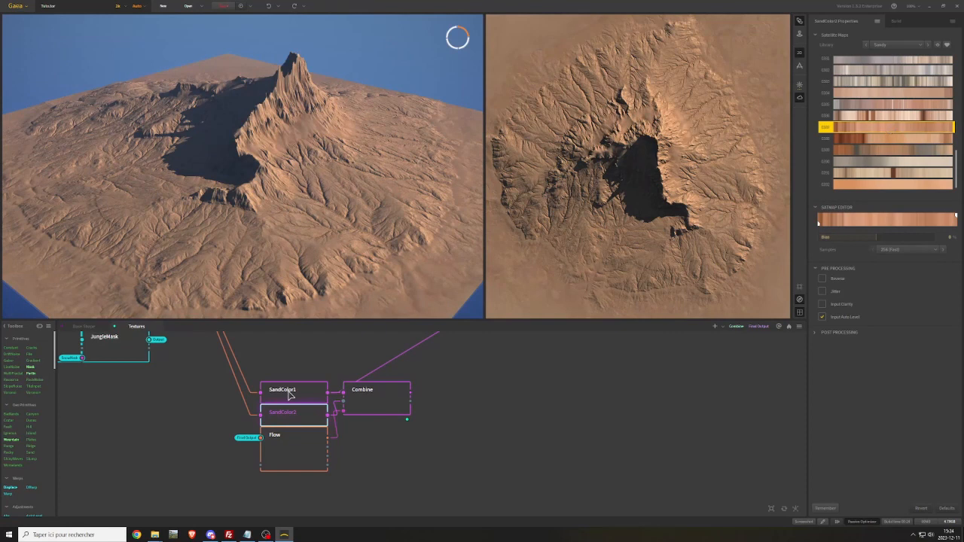
# Try other Sandy color maps on SandColor1, ending with the pale pinkish-beige one
pyautogui.click(290, 393)
pyautogui.click(850, 139)
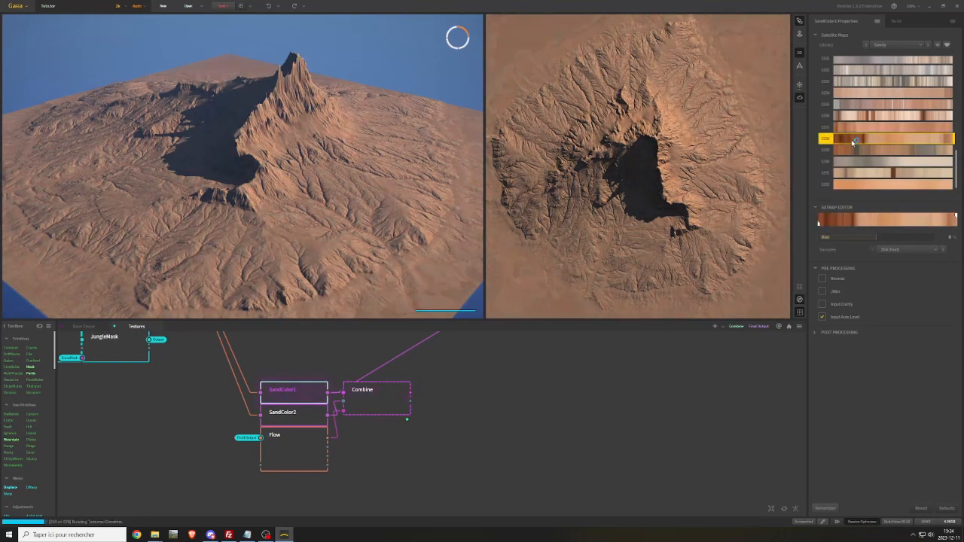
pyautogui.click(862, 92)
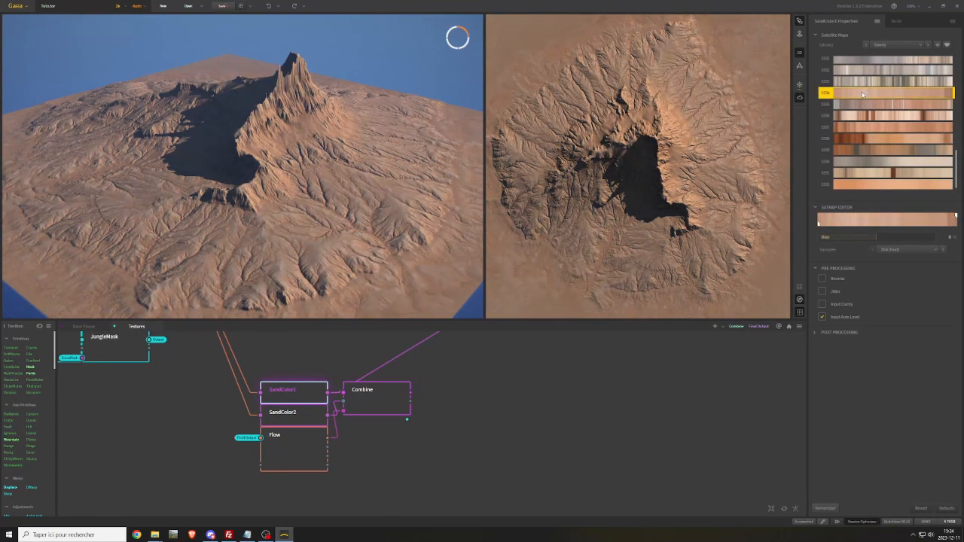
# Swap the sand colors by giving SandColor2 the pale pinkish-beige map and SandColor1 the reddish-orange map
pyautogui.click(290, 421)
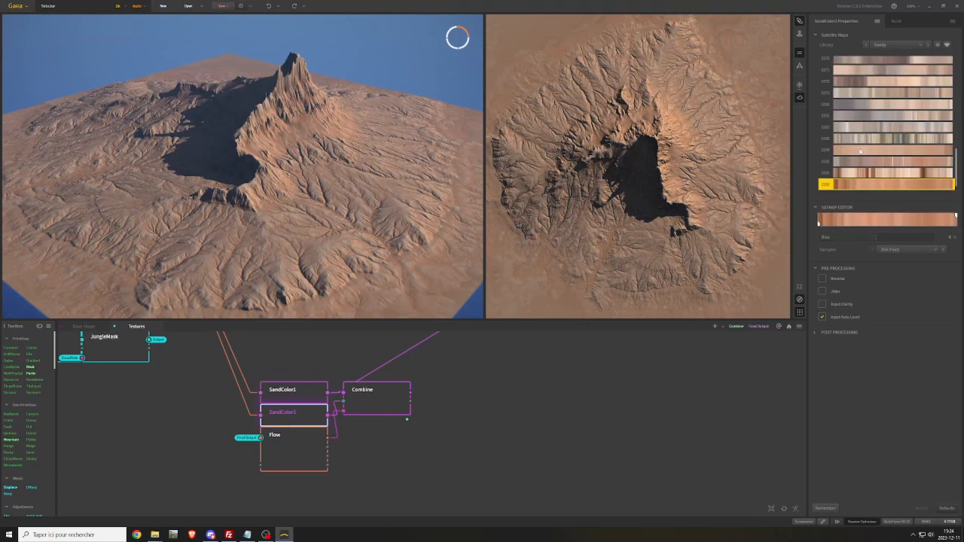
pyautogui.click(859, 151)
pyautogui.click(303, 397)
pyautogui.click(854, 151)
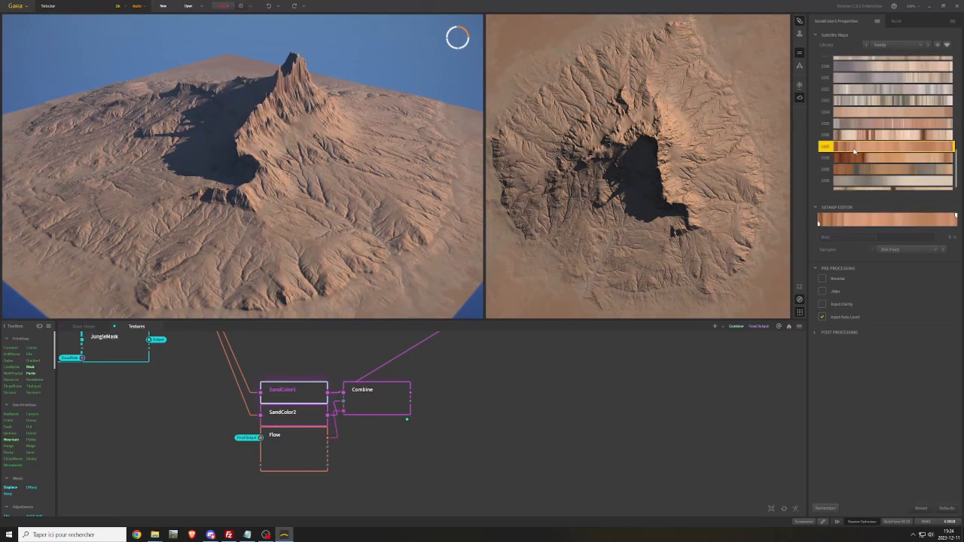
# Rename the Combine node that blends the two sand colors to WorldMaps_Sand
pyautogui.click(384, 397)
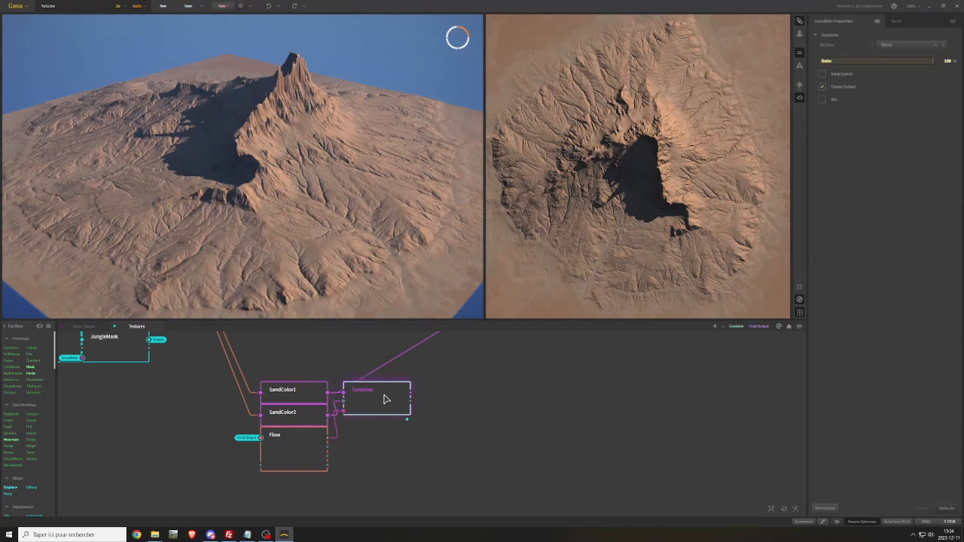
pyautogui.rightClick(383, 397)
pyautogui.click(404, 206)
pyautogui.write('VE')
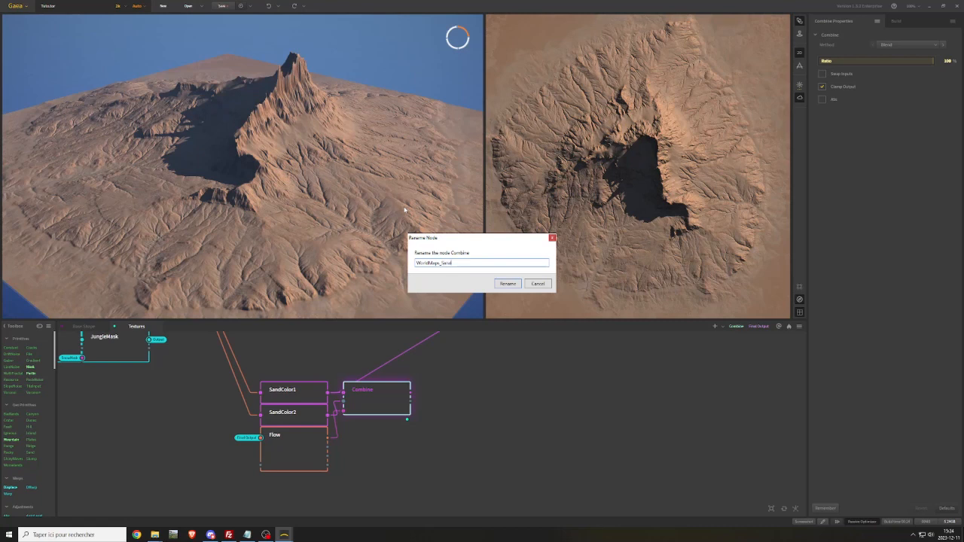
pyautogui.press('Return')
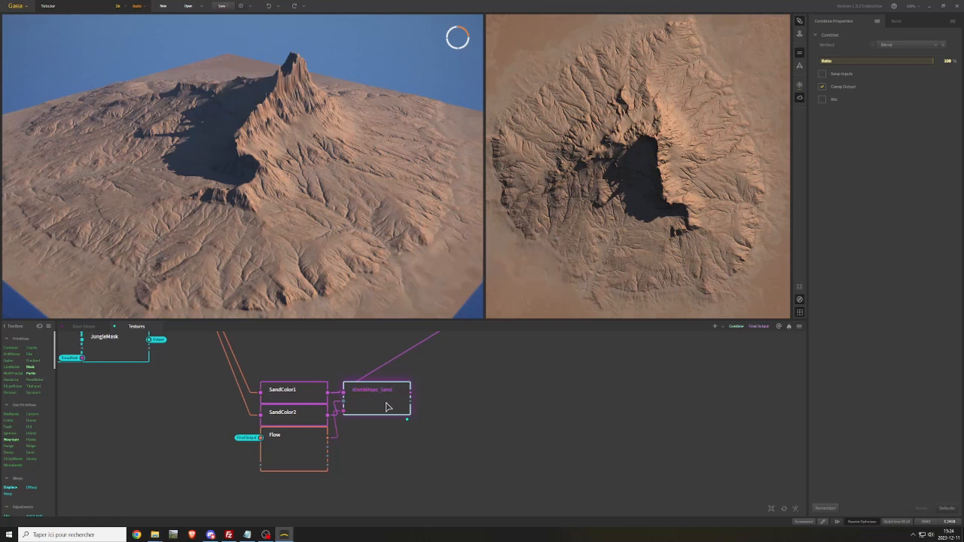
# Convert the output of WorldMaps_Sand to a portal
pyautogui.moveTo(518, 377); pyautogui.dragTo(445, 462, button='middle')
pyautogui.scroll(-1, 428, 445)
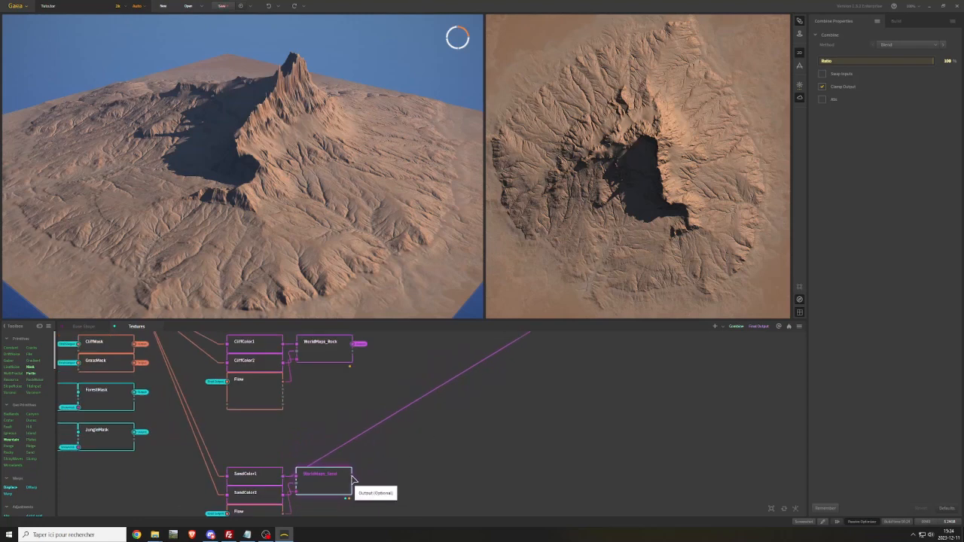
pyautogui.moveTo(352, 479); pyautogui.dragTo(378, 484)
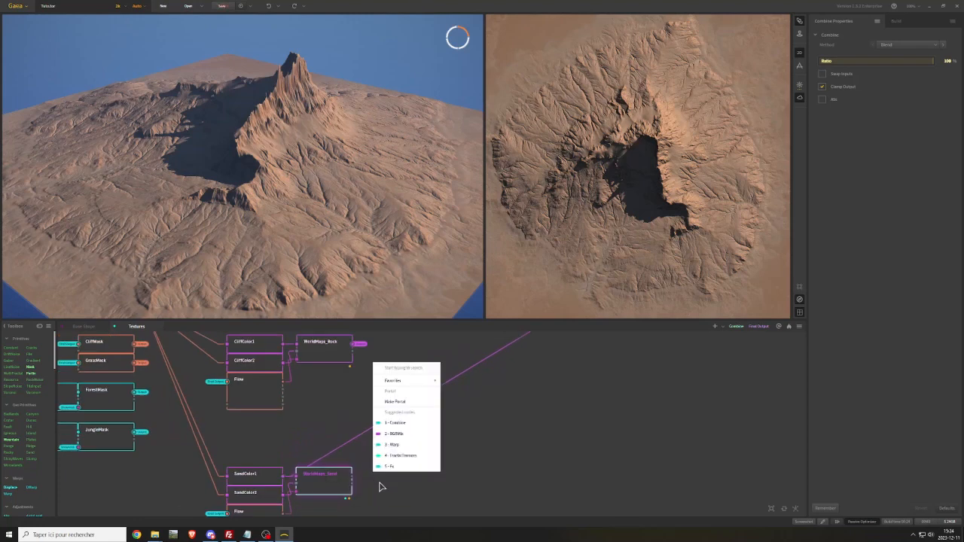
pyautogui.click(403, 403)
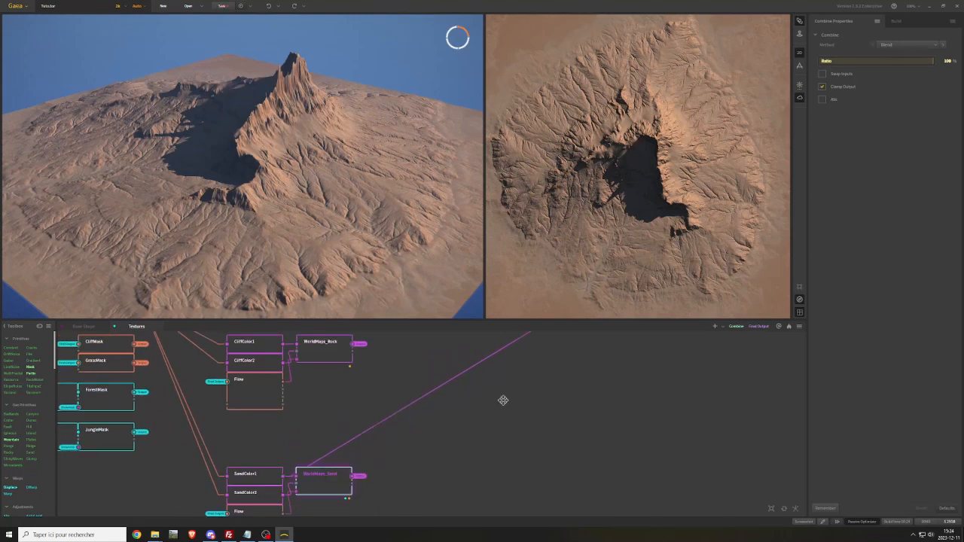
# Feed the WorldMapsSand portal into the second Combine node of the chain and preview the last Combine
pyautogui.moveTo(503, 401); pyautogui.dragTo(331, 474, button='middle')
pyautogui.moveTo(452, 415); pyautogui.dragTo(427, 453, button='middle')
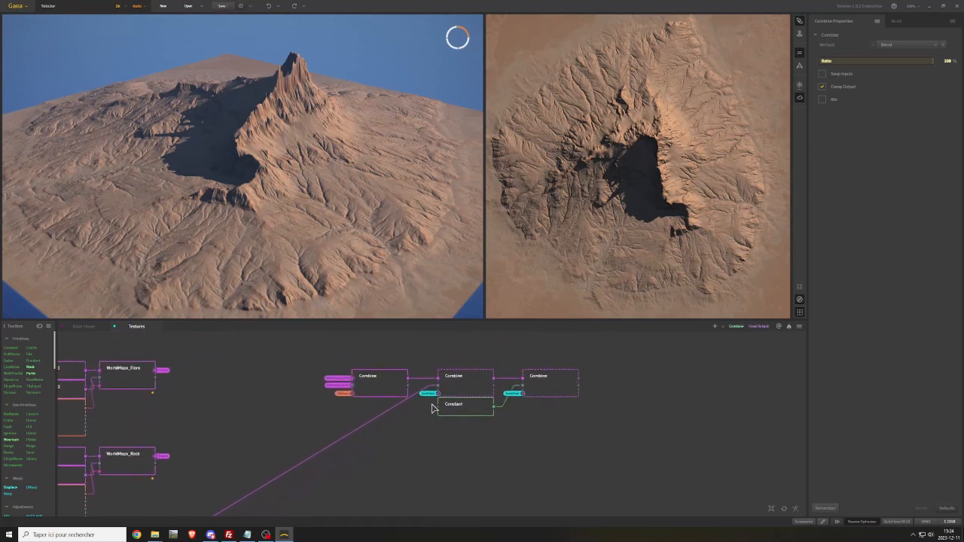
pyautogui.moveTo(439, 390); pyautogui.dragTo(396, 421)
pyautogui.moveTo(450, 447)
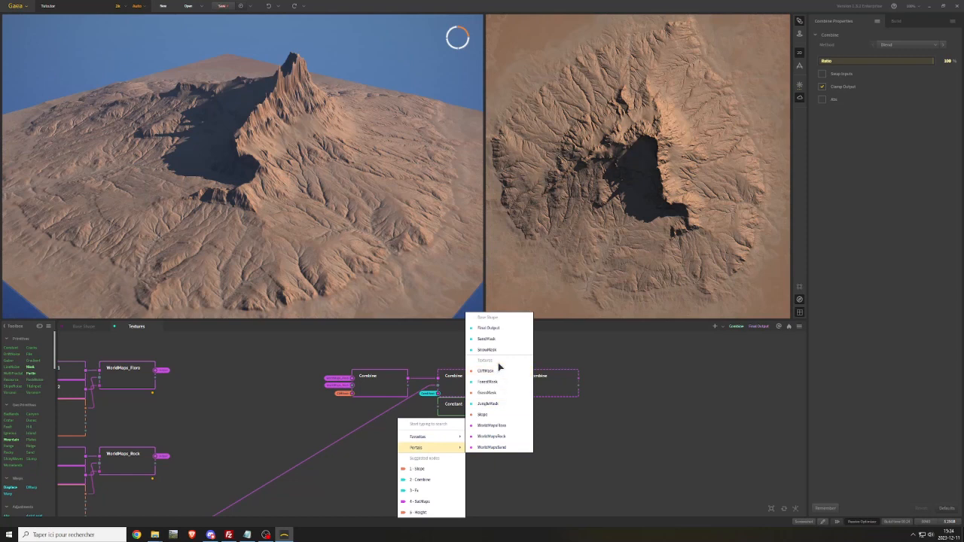
pyautogui.press('Escape')
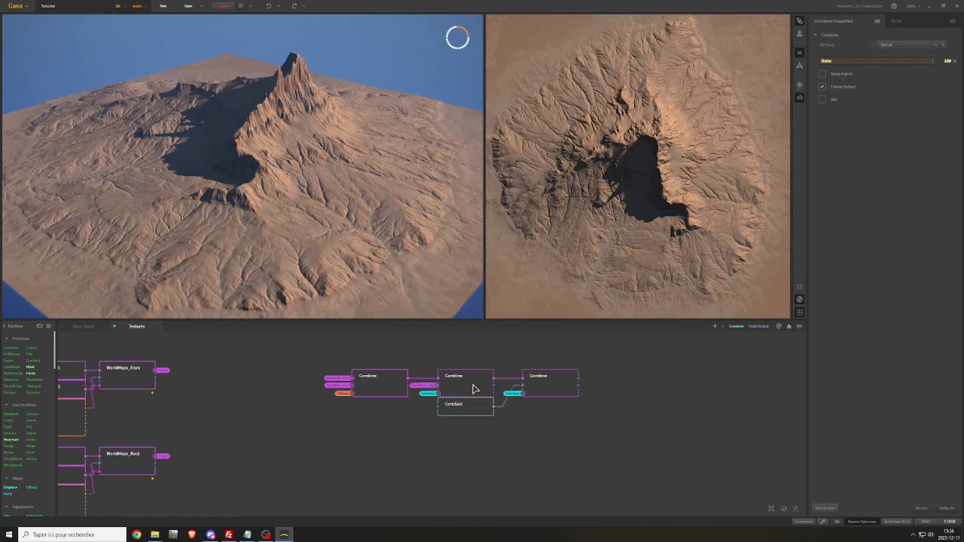
pyautogui.click(547, 384)
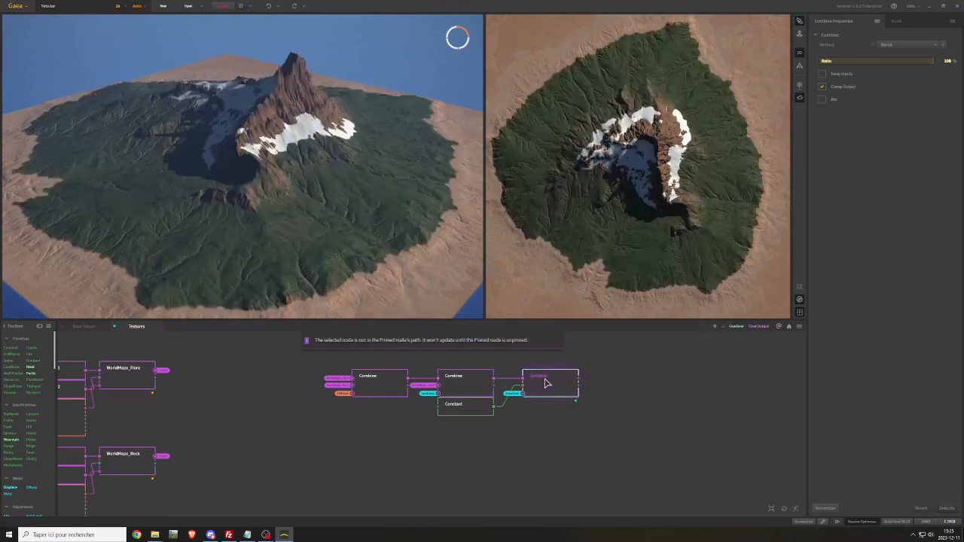
# Duplicate the sand group of SandColor1, SandColor2, Flow and WorldMaps_Sand and place the copy directly below the original
pyautogui.moveTo(322, 422); pyautogui.dragTo(375, 373, button='middle')
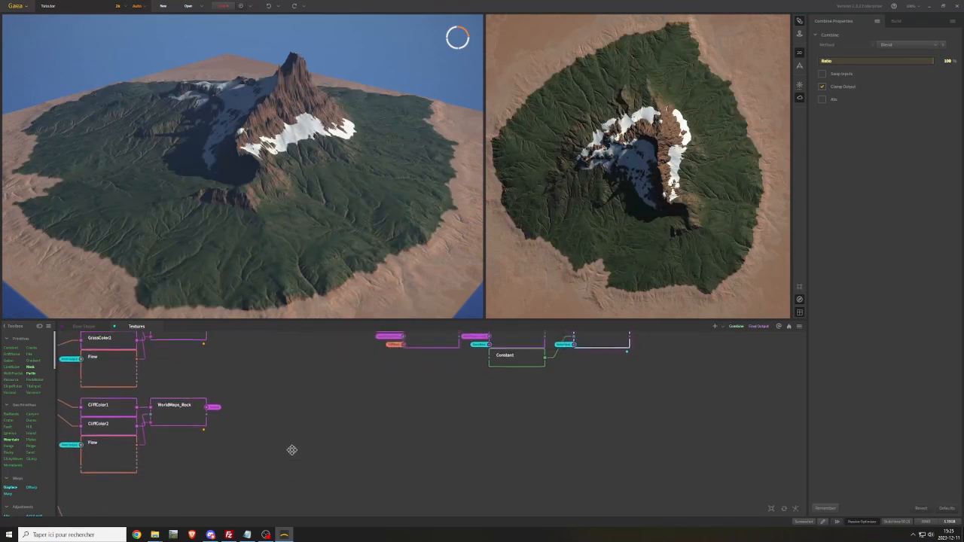
pyautogui.moveTo(292, 450); pyautogui.dragTo(448, 357, button='middle')
pyautogui.moveTo(364, 446)
pyautogui.mouseDown(button='middle')
pyautogui.moveTo(462, 399)
pyautogui.moveTo(450, 381)
pyautogui.moveTo(430, 407)
pyautogui.moveTo(415, 406)
pyautogui.moveTo(410, 427)
pyautogui.moveTo(432, 344)
pyautogui.mouseUp(button='middle')
pyautogui.moveTo(319, 408); pyautogui.dragTo(428, 495)
pyautogui.moveTo(372, 412); pyautogui.dragTo(366, 472, button='middle')
pyautogui.moveTo(384, 506); pyautogui.dragTo(381, 456)
pyautogui.click(470, 404)
pyautogui.moveTo(494, 390); pyautogui.dragTo(473, 333, button='middle')
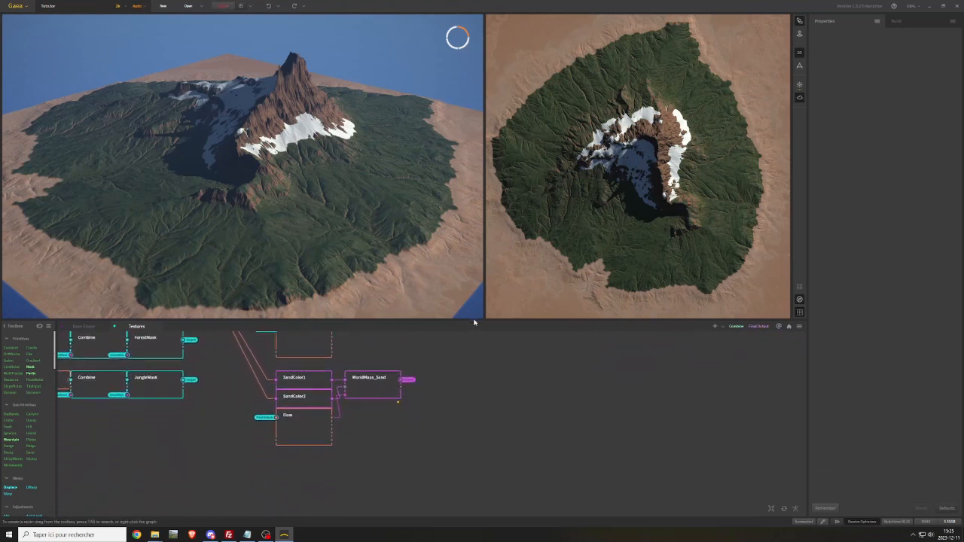
pyautogui.moveTo(396, 448); pyautogui.dragTo(295, 376)
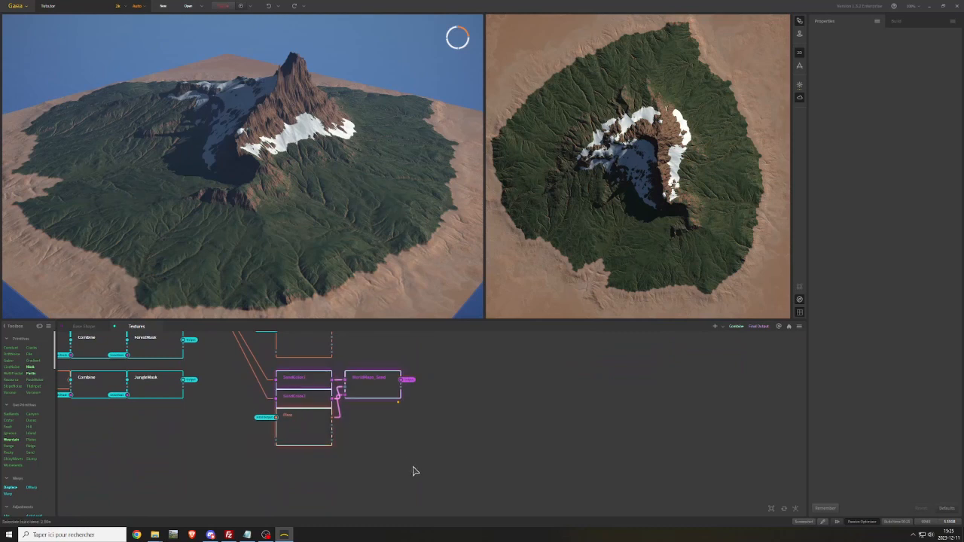
pyautogui.moveTo(414, 467); pyautogui.dragTo(415, 423, button='middle')
pyautogui.hotkey('ctrl', 'd')
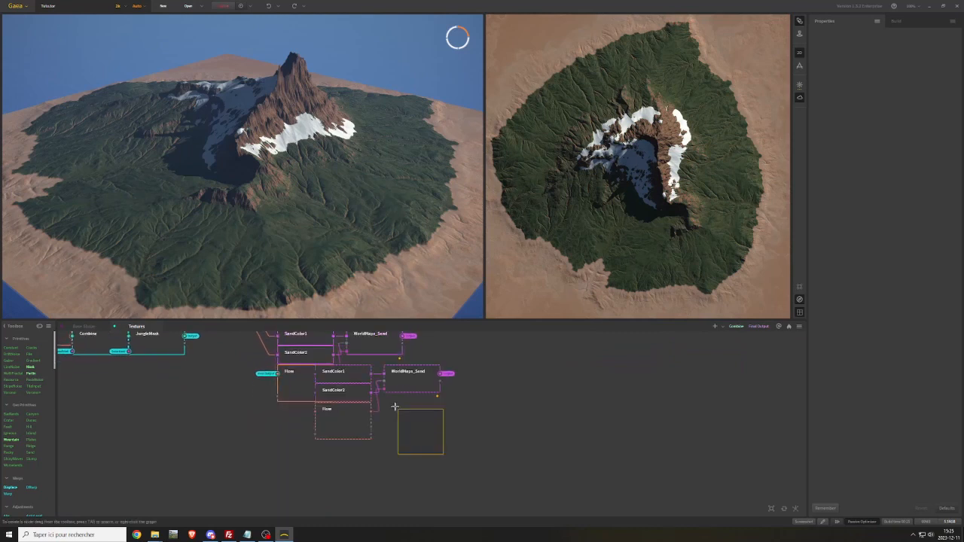
pyautogui.moveTo(359, 378); pyautogui.dragTo(320, 425)
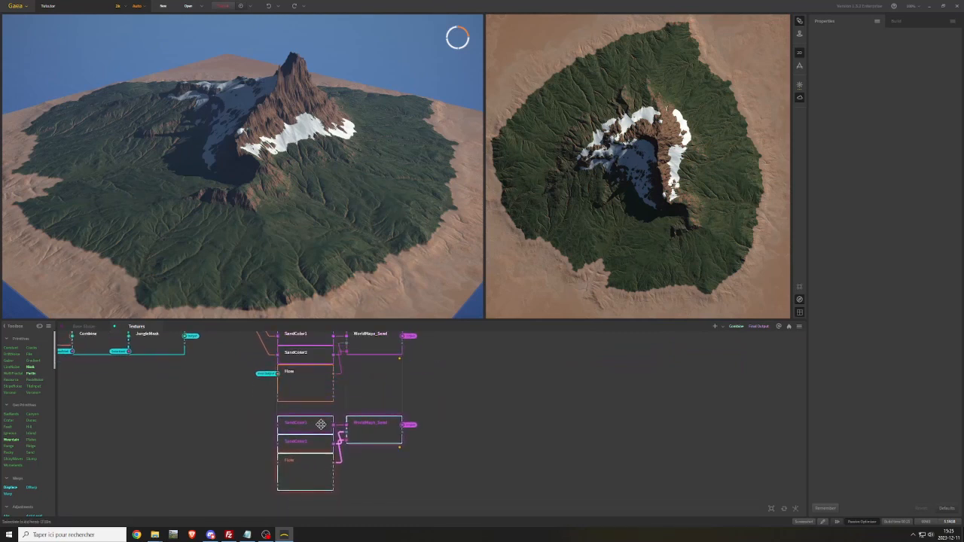
# Connect the Texture output to both duplicated color nodes and feed the duplicated Flow node from the Final Output portal
pyautogui.scroll(-2, 263, 426)
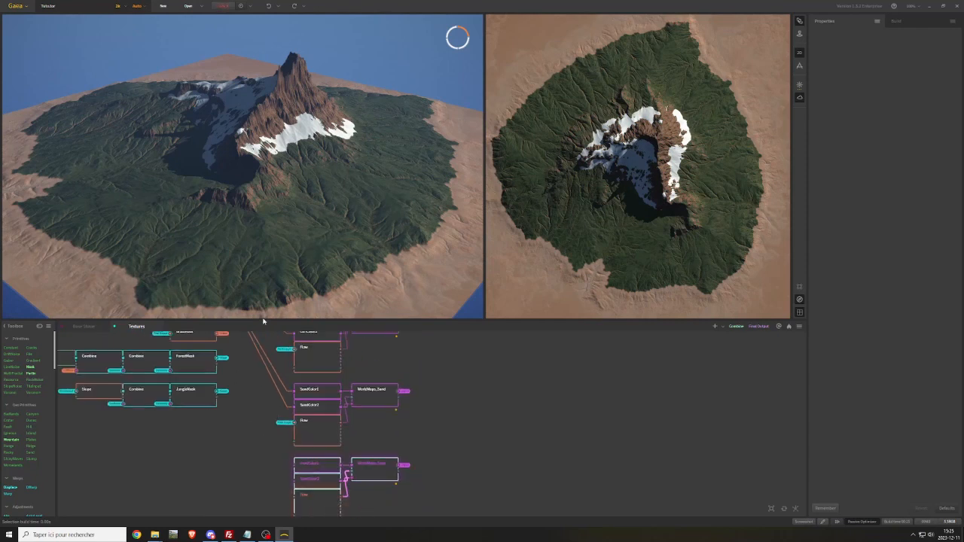
pyautogui.moveTo(261, 320); pyautogui.dragTo(263, 220)
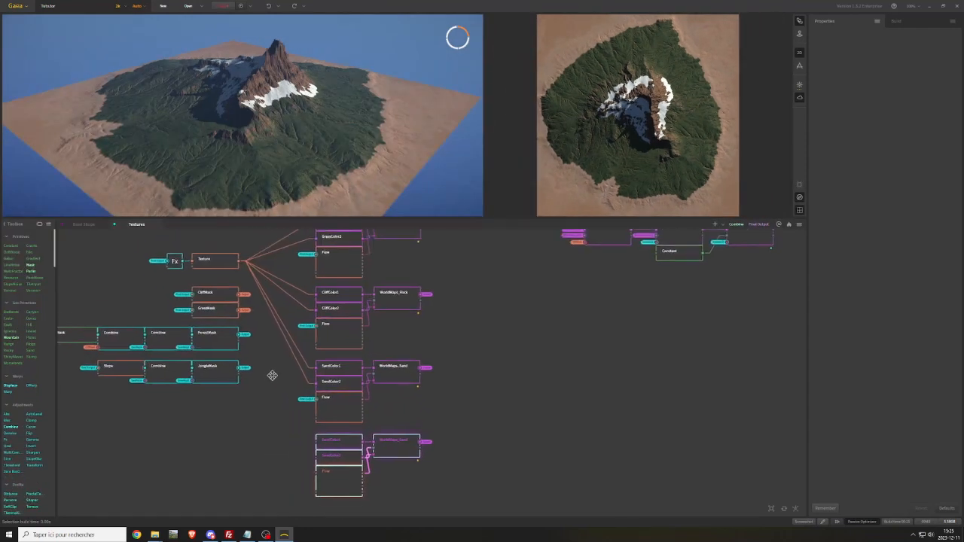
pyautogui.moveTo(241, 269); pyautogui.dragTo(318, 445)
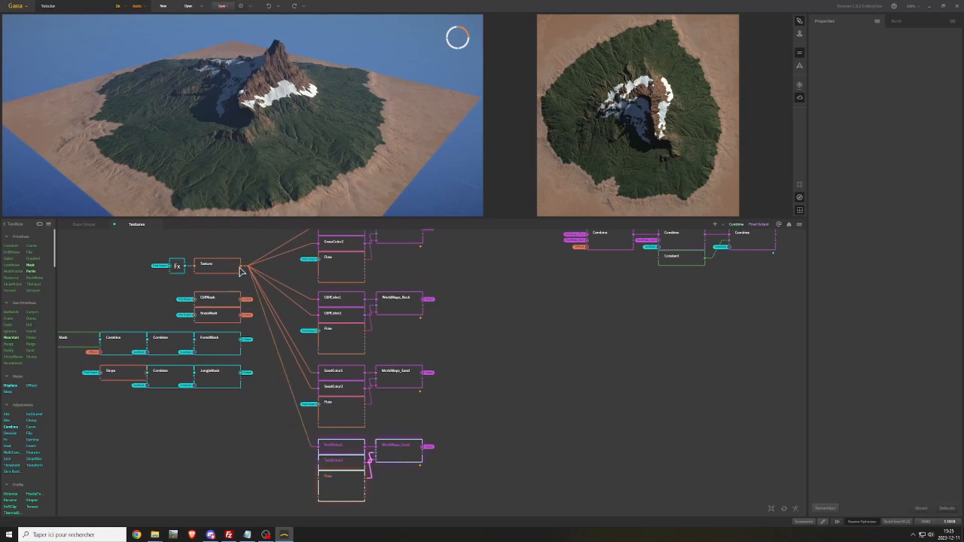
pyautogui.moveTo(242, 268); pyautogui.dragTo(292, 485)
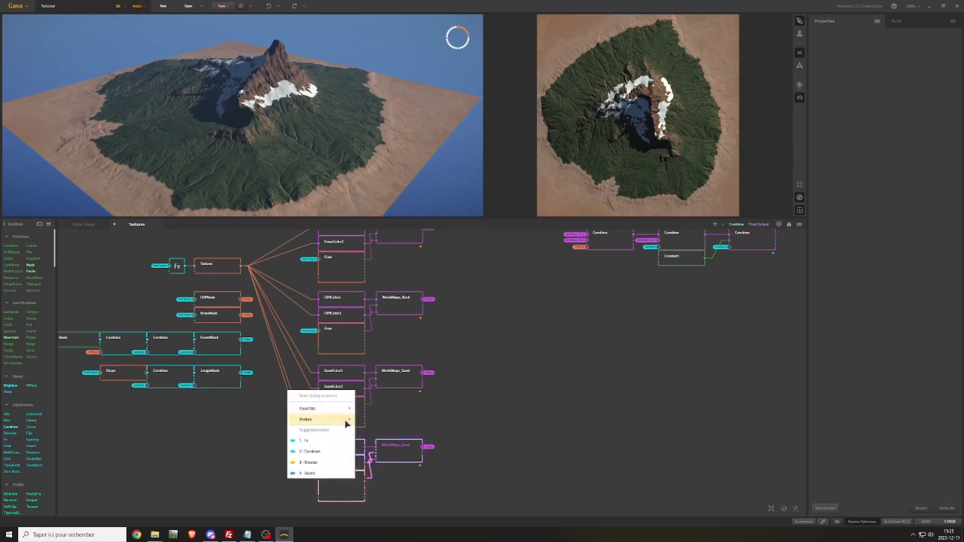
pyautogui.moveTo(344, 419)
pyautogui.click(386, 296)
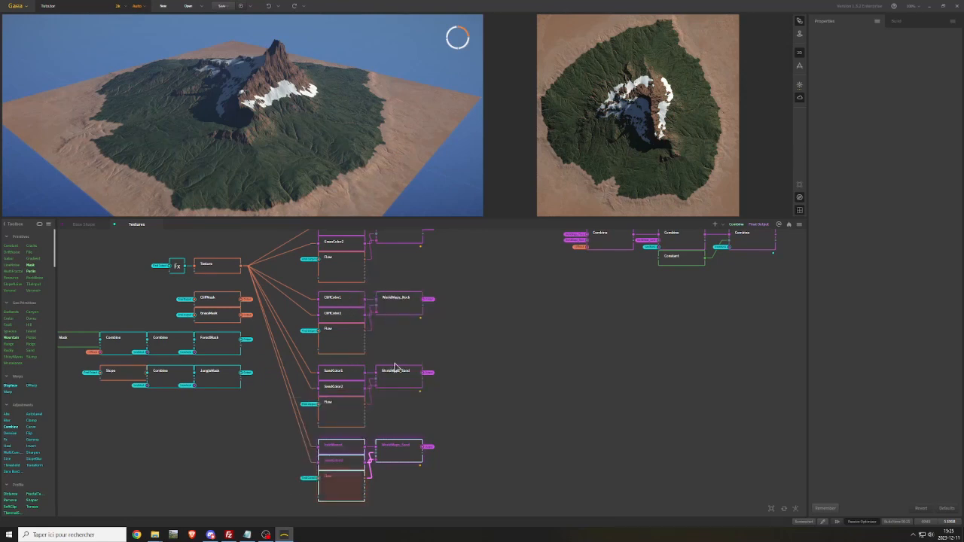
# Rename the duplicated SandColor1 node to SoilColor1
pyautogui.scroll(1, 401, 423)
pyautogui.moveTo(386, 219); pyautogui.dragTo(386, 312)
pyautogui.moveTo(489, 434); pyautogui.dragTo(479, 454, button='middle')
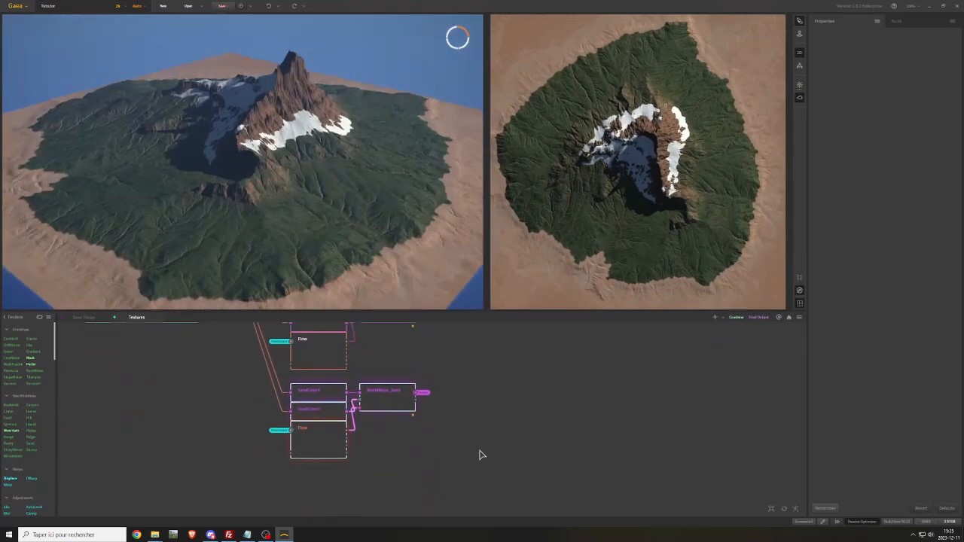
pyautogui.click(390, 398)
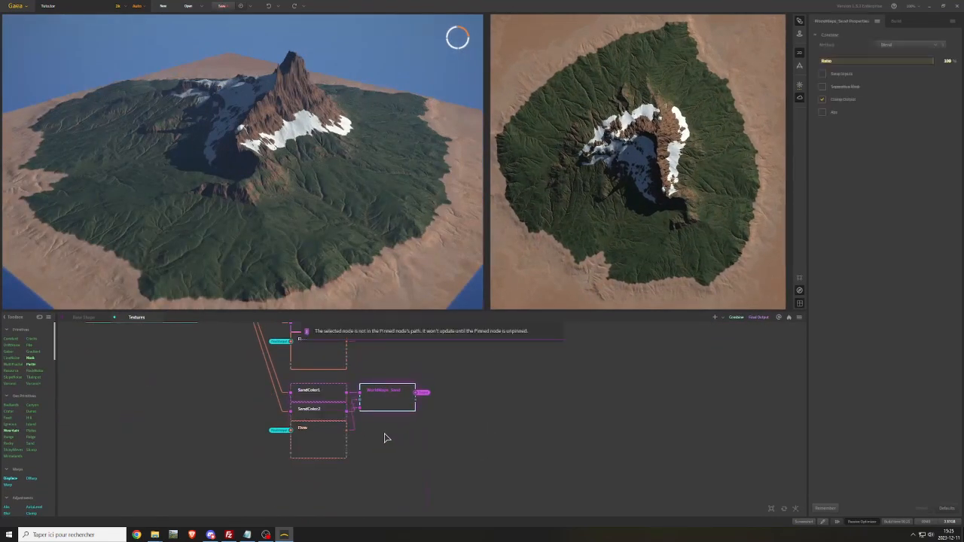
pyautogui.click(385, 439)
pyautogui.rightClick(306, 396)
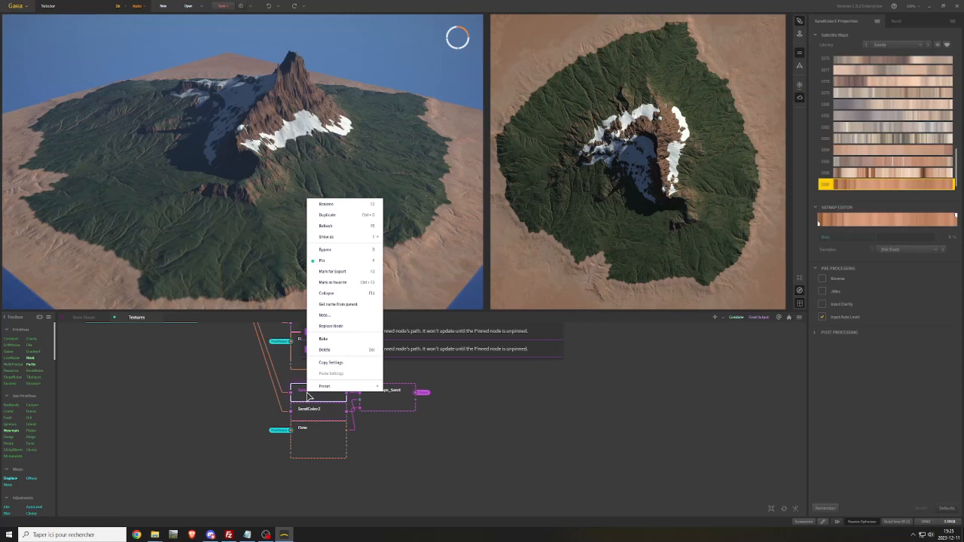
pyautogui.click(334, 206)
pyautogui.click(426, 264)
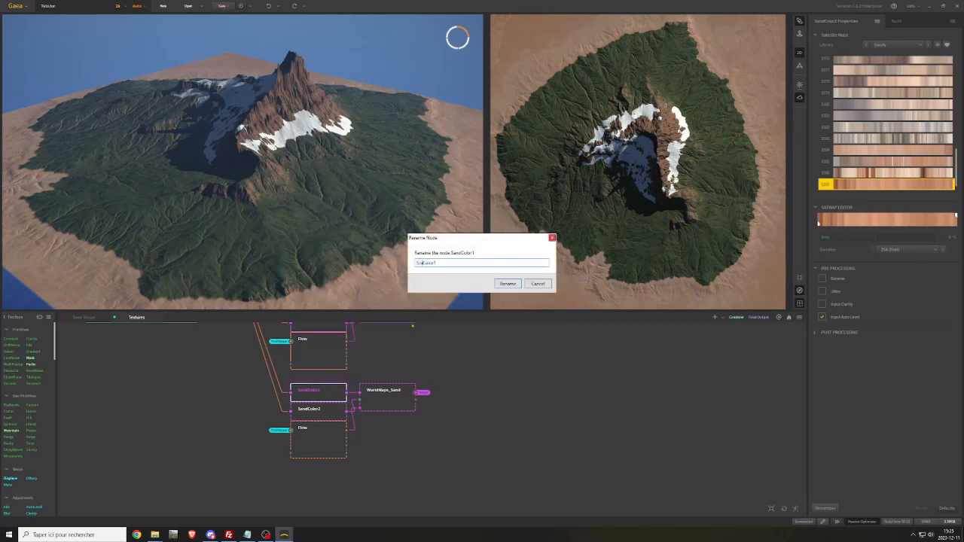
pyautogui.write('l')
pyautogui.press('Return')
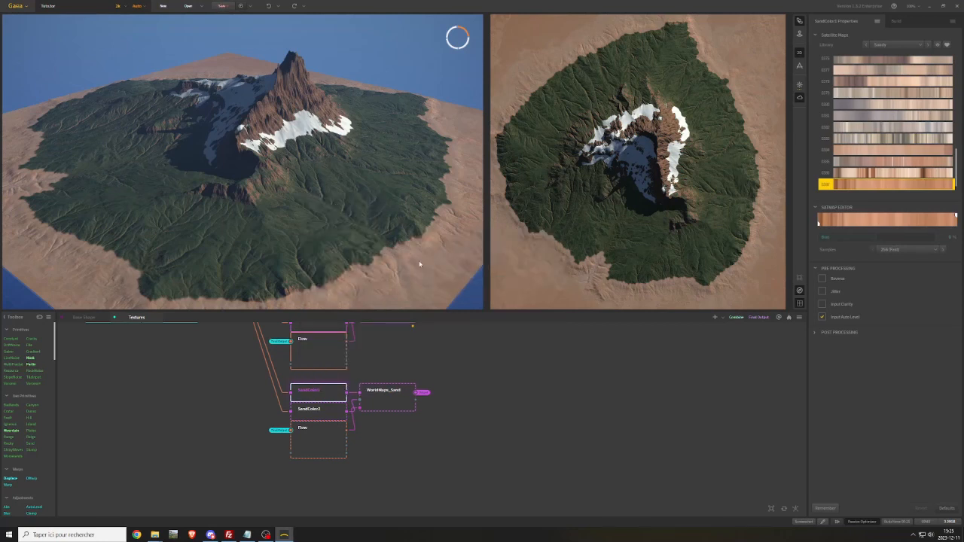
# Rename the duplicated SandColor2 node to SoilColor2
pyautogui.click(319, 412)
pyautogui.rightClick(318, 412)
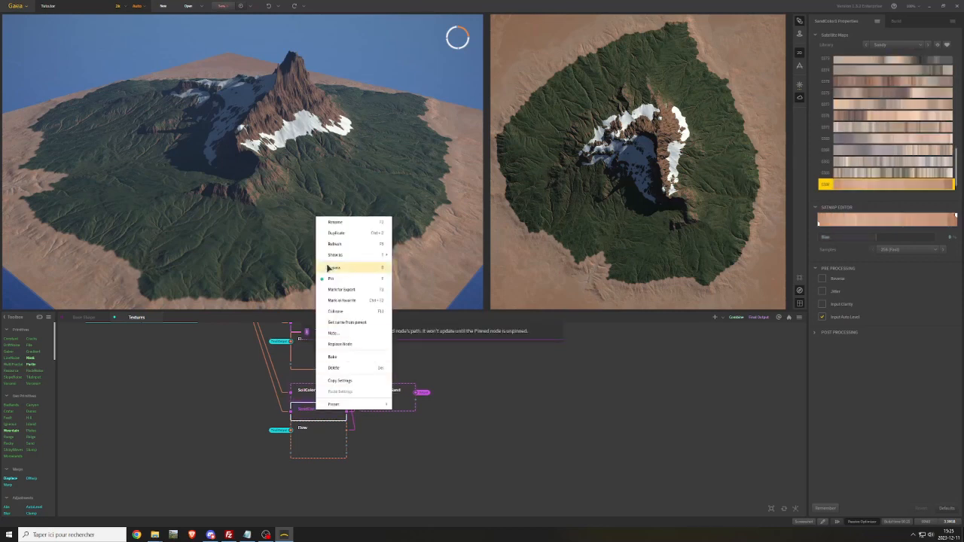
pyautogui.click(347, 223)
pyautogui.click(427, 264)
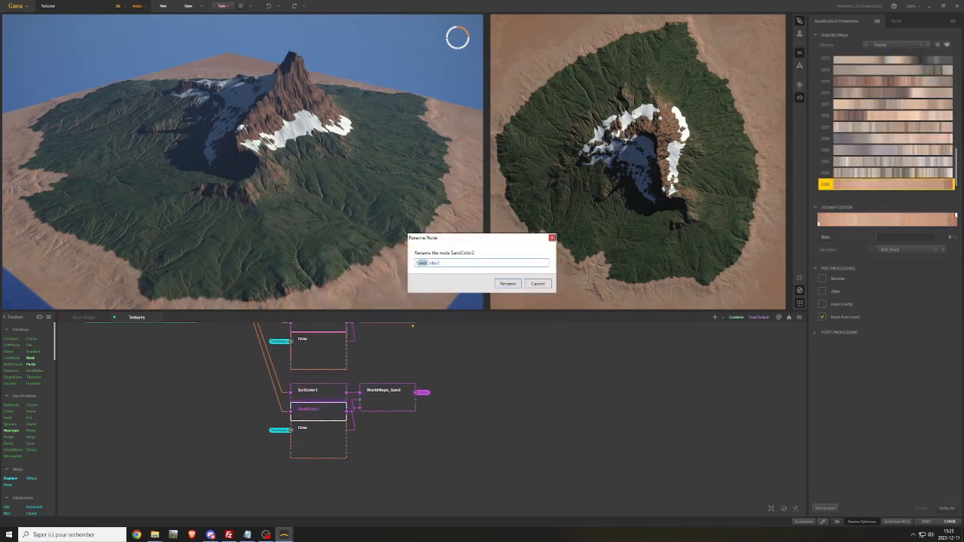
pyautogui.write('oil')
pyautogui.press('Return')
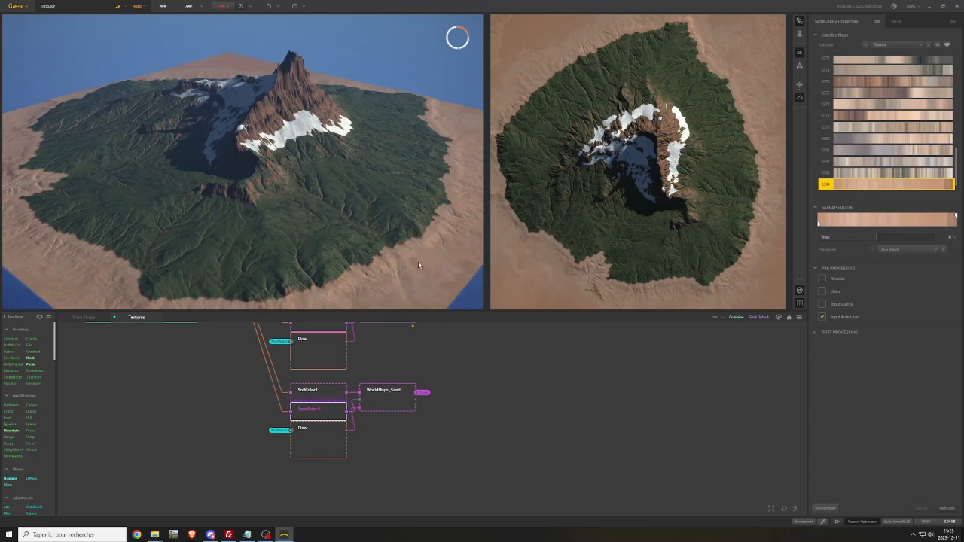
# Preview the duplicated Combine node and give SoilColor1 a dark brown color map from the Rocky library
pyautogui.click(381, 401)
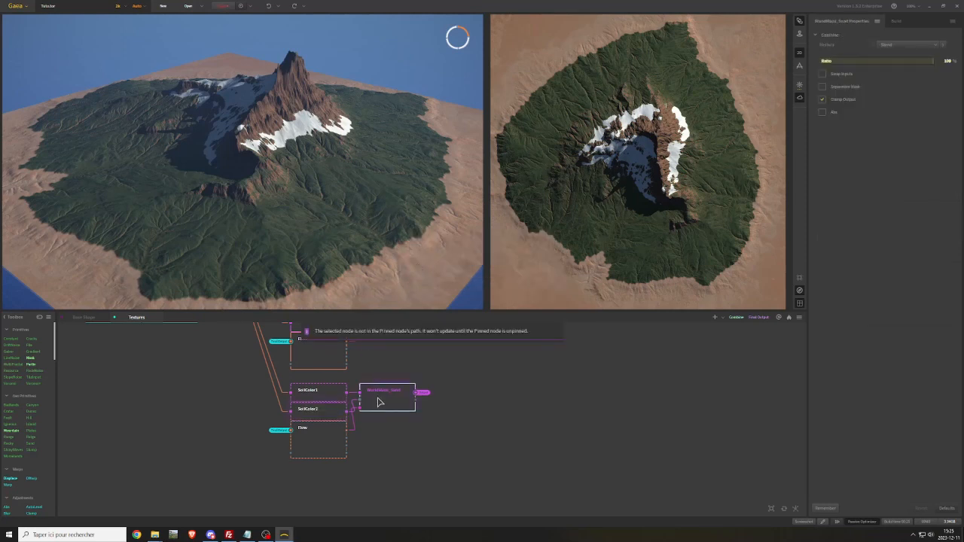
pyautogui.click(329, 395)
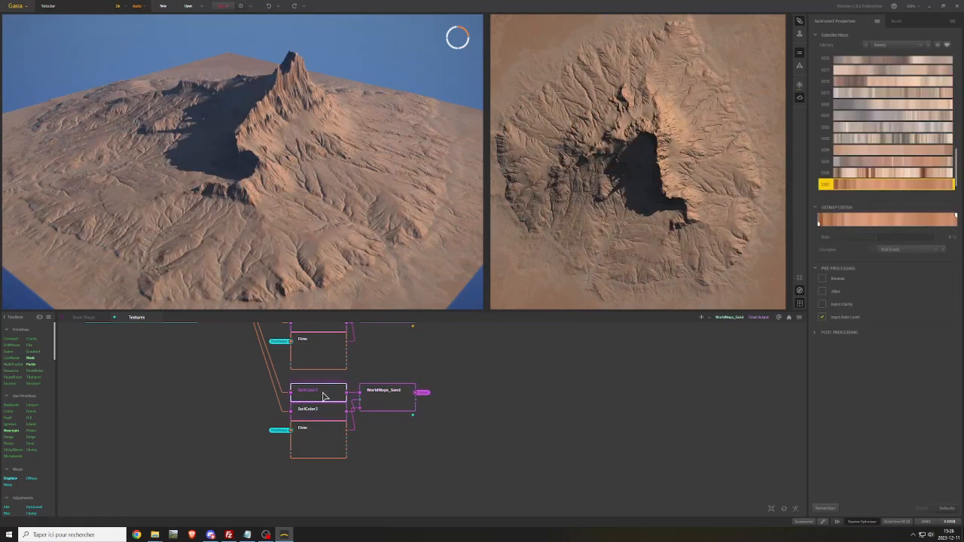
pyautogui.click(896, 44)
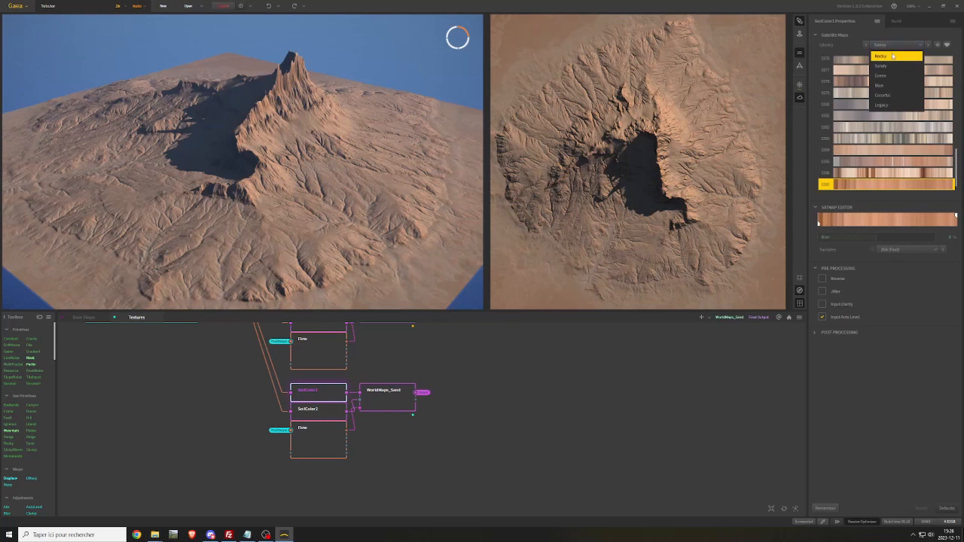
pyautogui.click(892, 56)
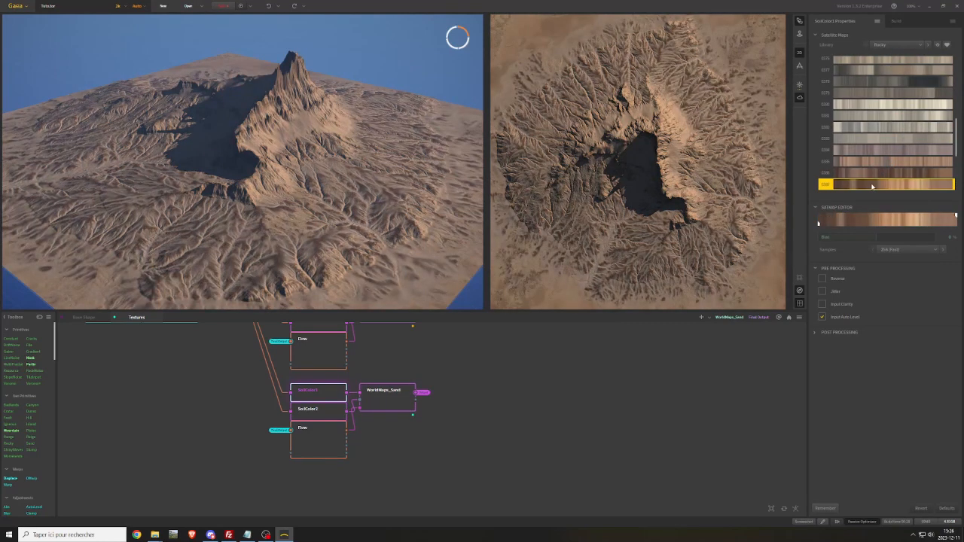
pyautogui.click(871, 174)
# Switch SoilColor2 to the Rocky library and try several color maps, ending with the striped orange-brown one
pyautogui.click(329, 410)
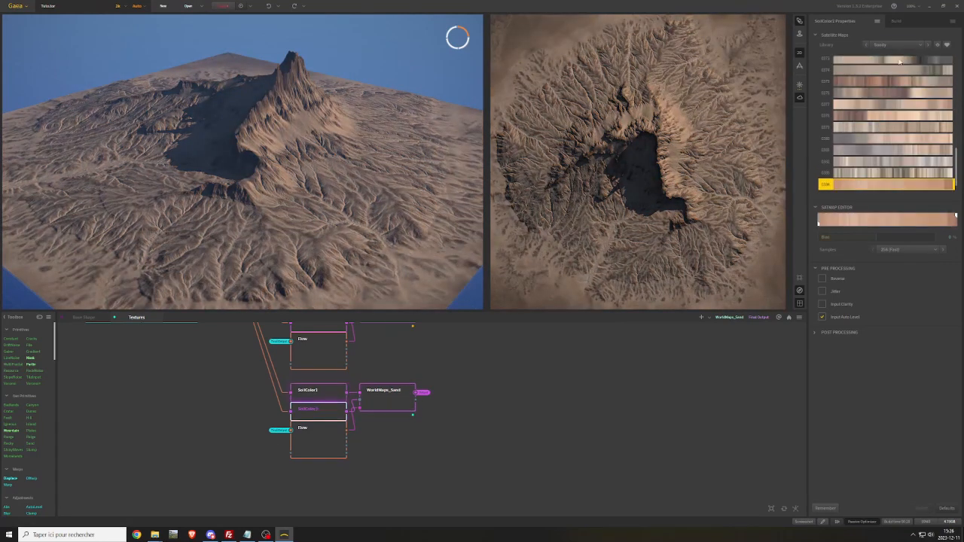
pyautogui.click(896, 44)
pyautogui.click(889, 58)
pyautogui.scroll(15, 881, 128)
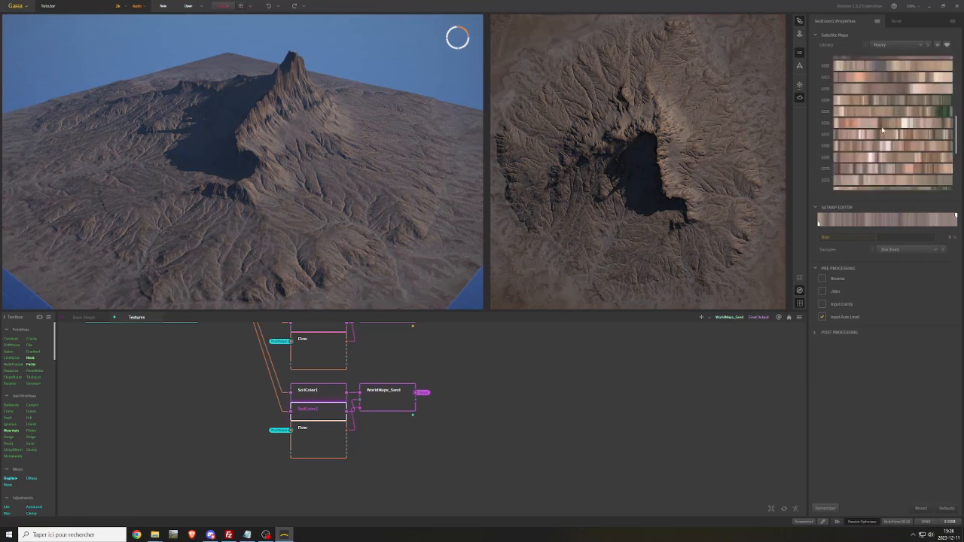
pyautogui.click(881, 115)
pyautogui.click(855, 68)
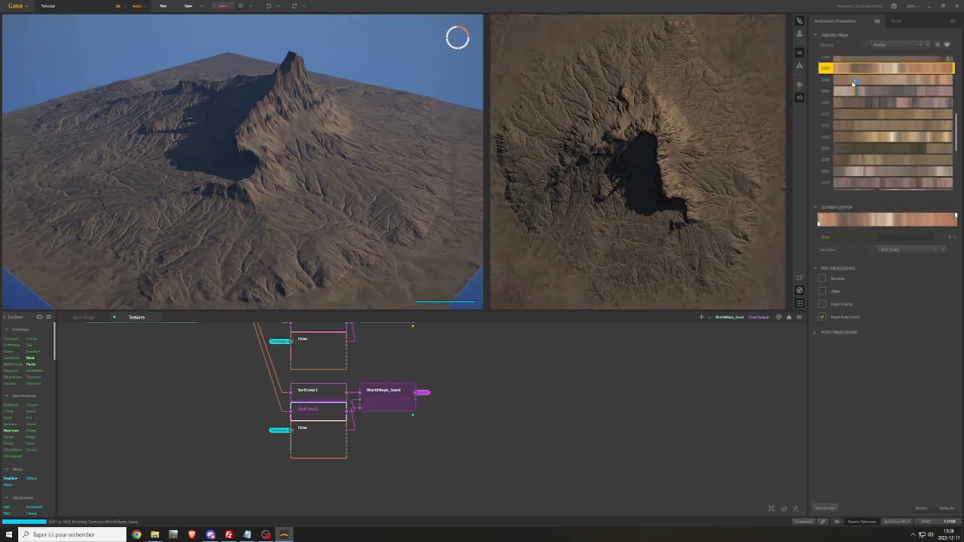
pyautogui.scroll(4, 859, 98)
pyautogui.click(864, 117)
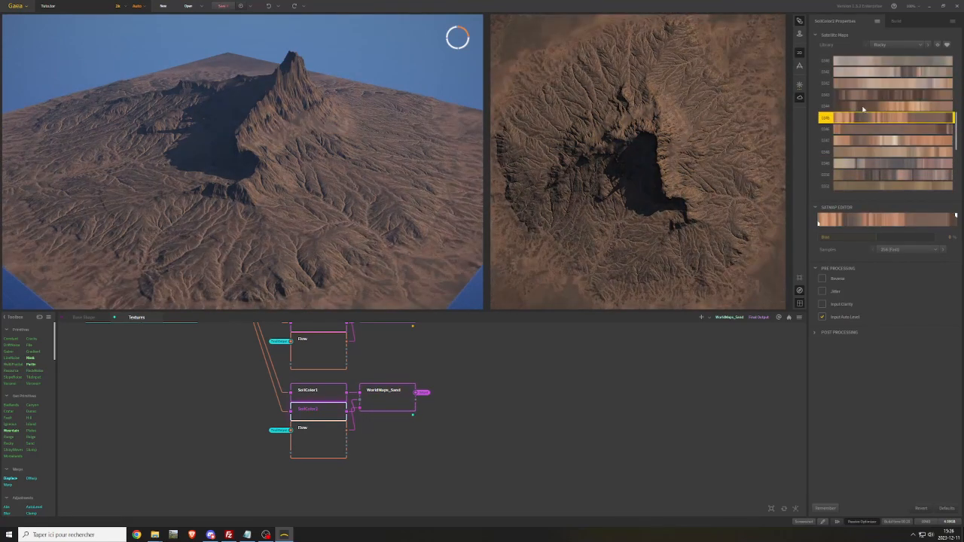
pyautogui.click(863, 108)
pyautogui.click(862, 118)
# Rename the Combine node that blends the two soil colors to WorldMaps_Soil
pyautogui.click(387, 397)
pyautogui.rightClick(389, 393)
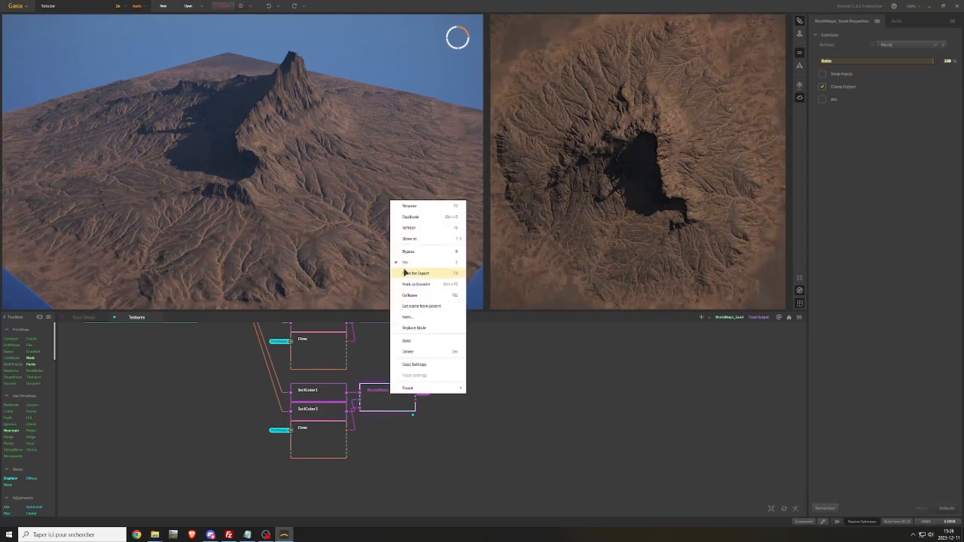
pyautogui.click(409, 207)
pyautogui.click(443, 264)
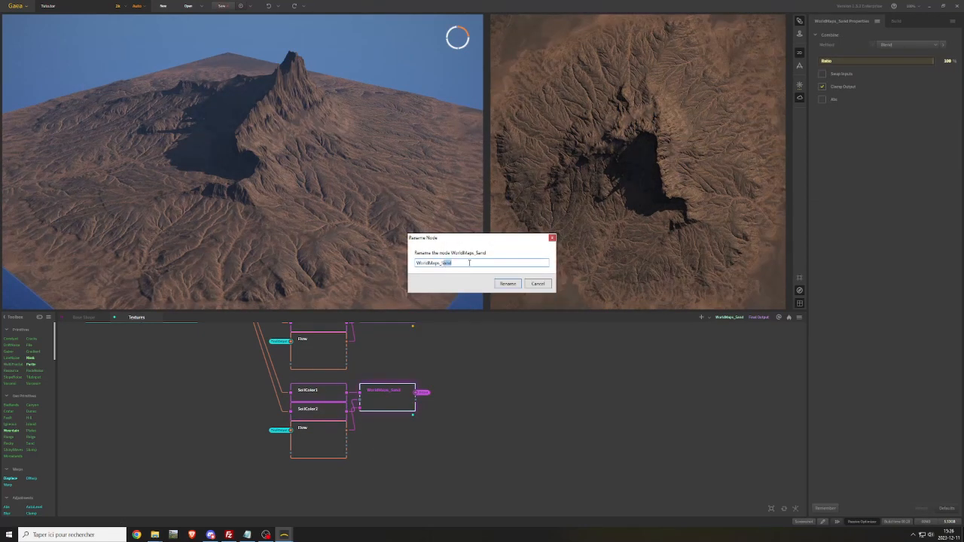
pyautogui.press('Return')
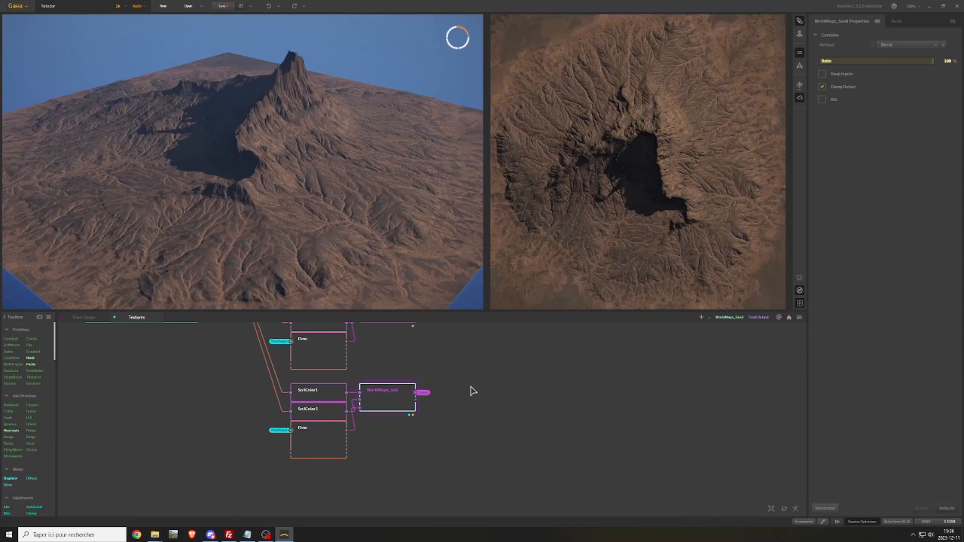
# Turn the output of the Texture node in the Textures graph into an output portal
pyautogui.moveTo(482, 381); pyautogui.dragTo(591, 475, button='middle')
pyautogui.moveTo(527, 355); pyautogui.dragTo(549, 444, button='middle')
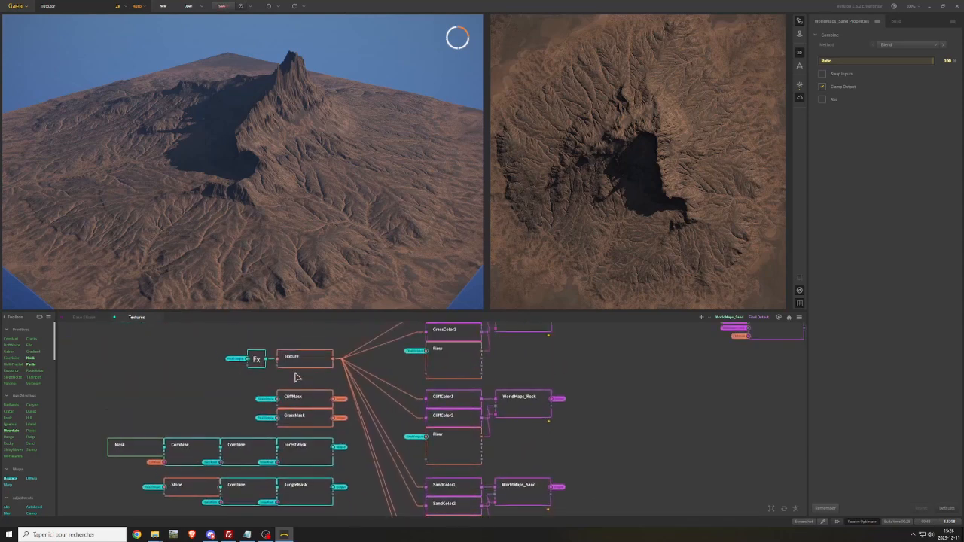
pyautogui.rightClick(309, 364)
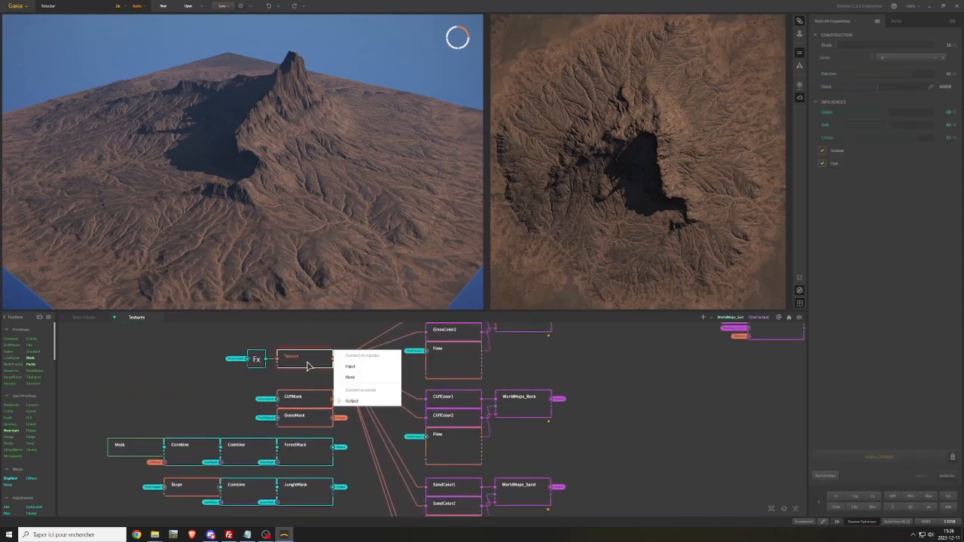
pyautogui.click(362, 401)
# Rename the middle Combine node of the final color chain to WorldMaps_BC
pyautogui.moveTo(625, 384); pyautogui.dragTo(424, 396, button='middle')
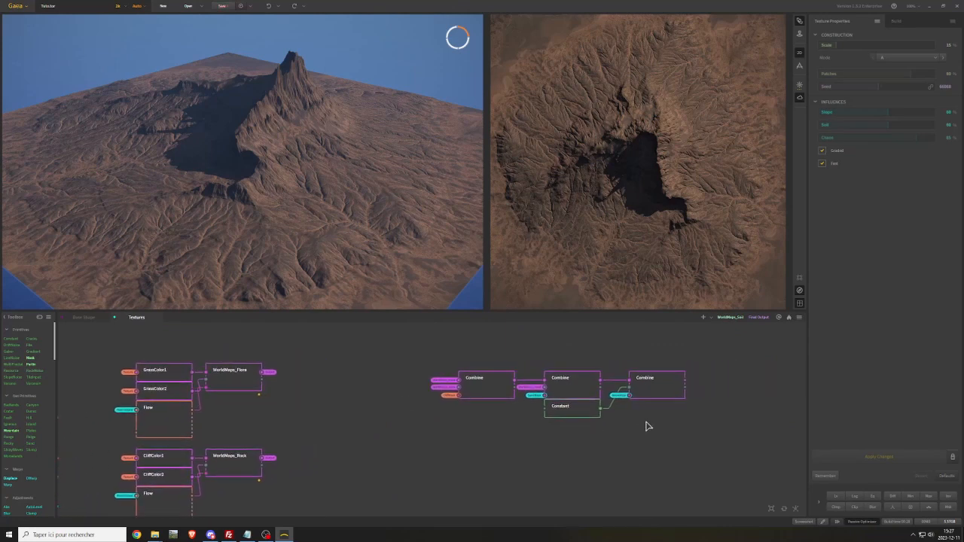
pyautogui.click(657, 394)
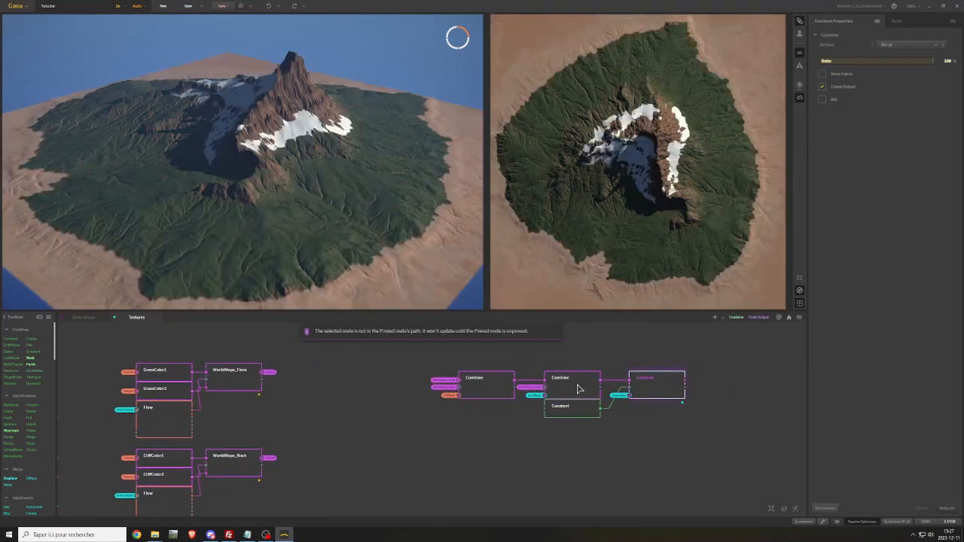
pyautogui.click(579, 388)
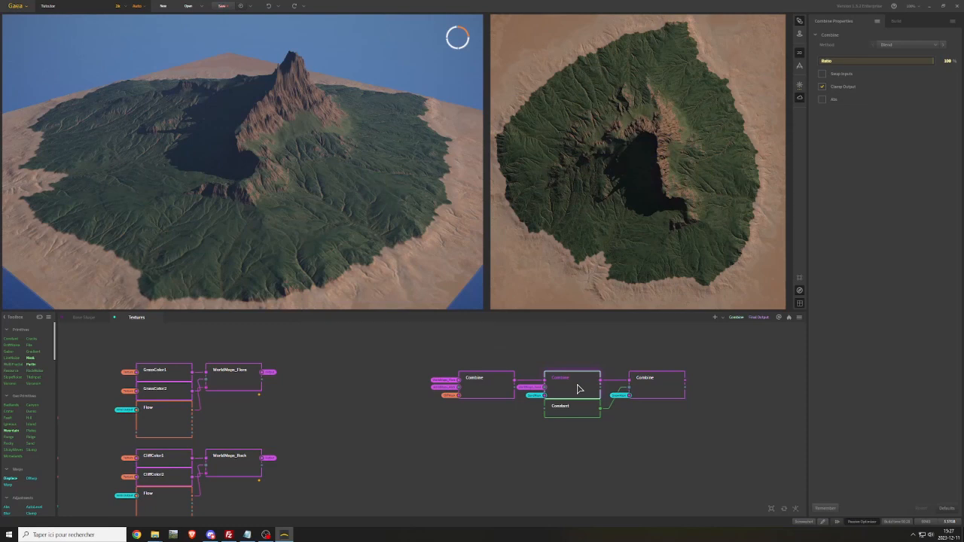
pyautogui.rightClick(578, 389)
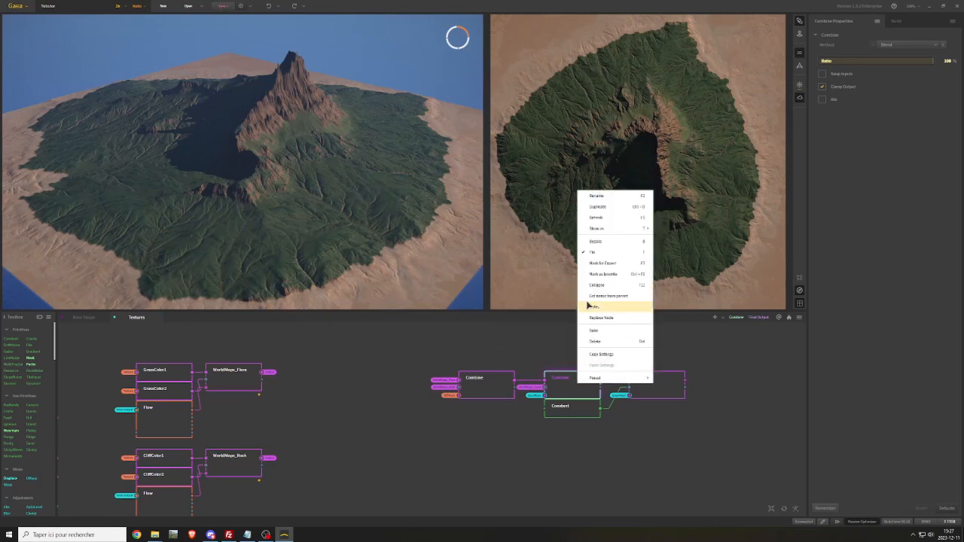
pyautogui.click(599, 198)
pyautogui.write('WorldMaps_BC')
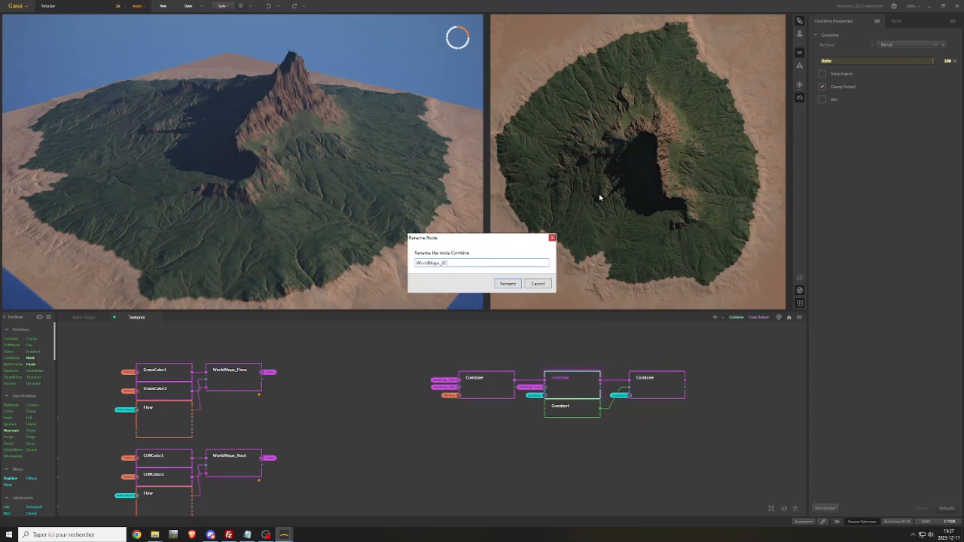
pyautogui.press('Return')
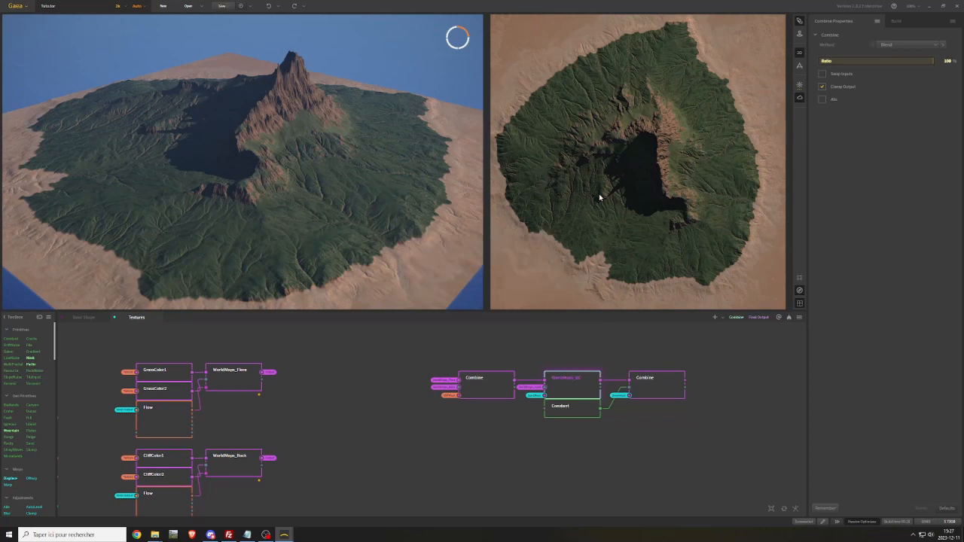
# Move the Constant node clear of WorldMaps_BC and rename the last Combine node to Minimap
pyautogui.click(654, 380)
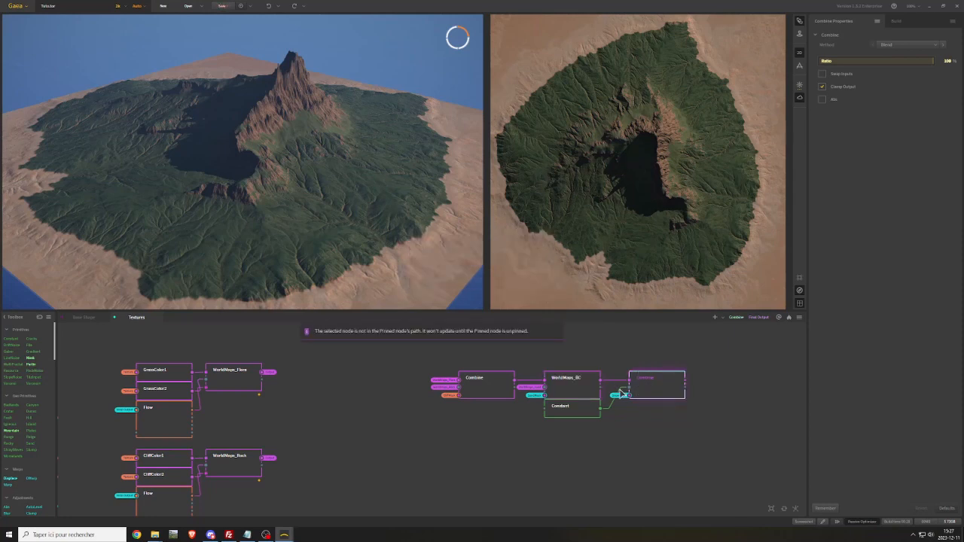
pyautogui.click(576, 387)
pyautogui.moveTo(576, 408); pyautogui.dragTo(574, 428)
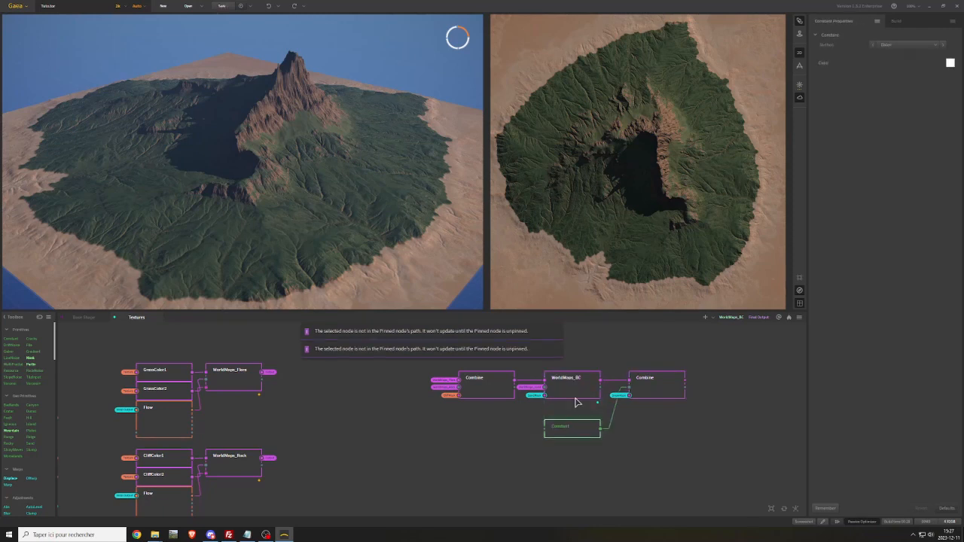
pyautogui.click(574, 384)
pyautogui.rightClick(658, 383)
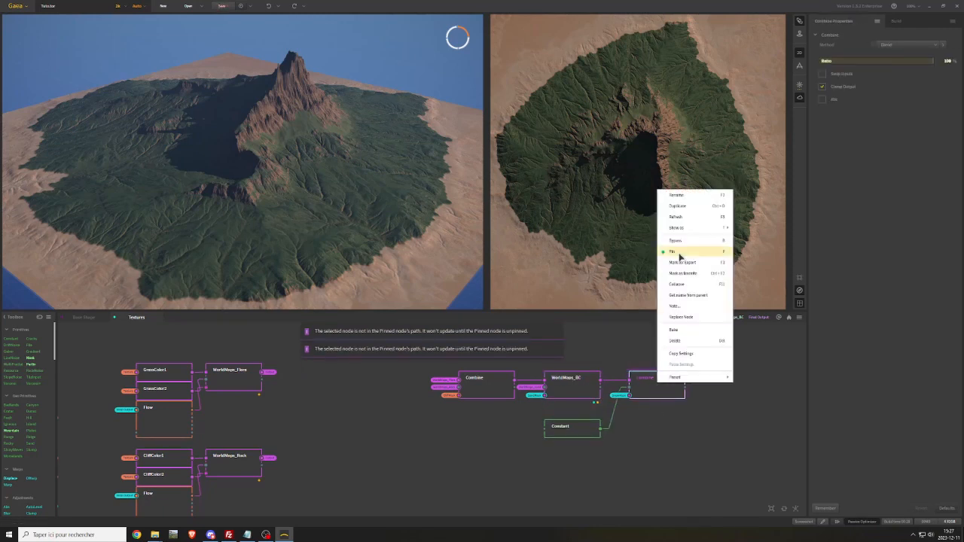
pyautogui.click(678, 197)
pyautogui.write('Minimap')
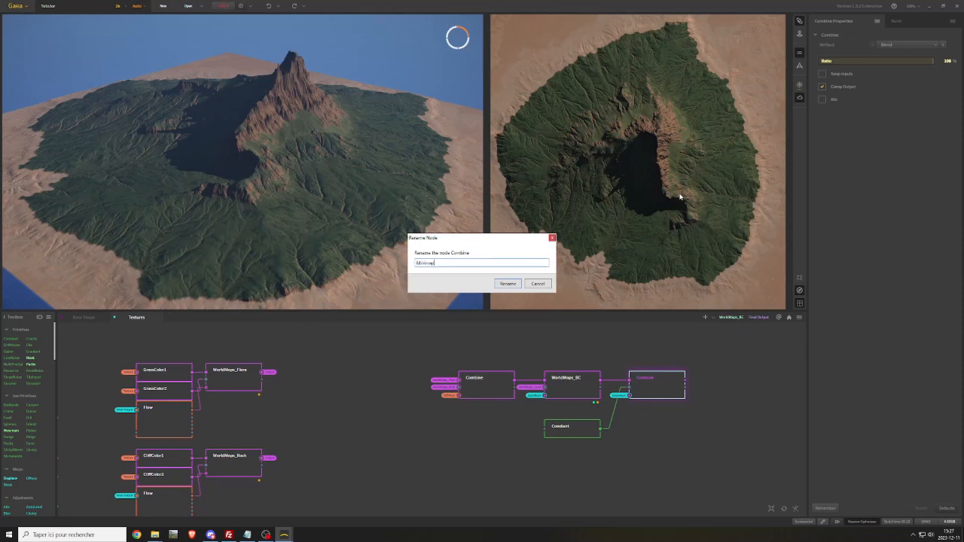
pyautogui.press('Return')
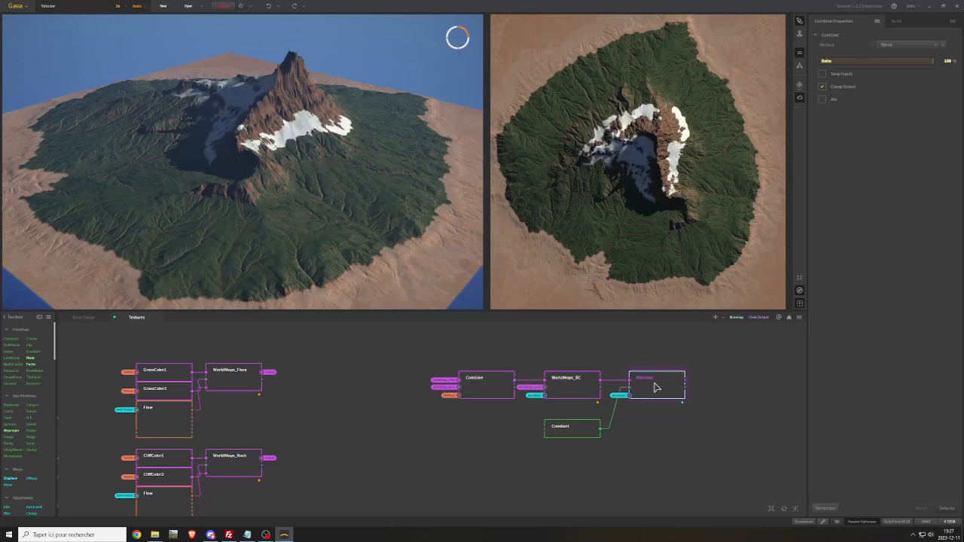
# Move Minimap and its Constant node away from WorldMaps_BC to leave room for another node between them
pyautogui.moveTo(654, 383); pyautogui.dragTo(751, 385)
pyautogui.moveTo(628, 355); pyautogui.dragTo(351, 365, button='middle')
pyautogui.moveTo(295, 446); pyautogui.dragTo(429, 441)
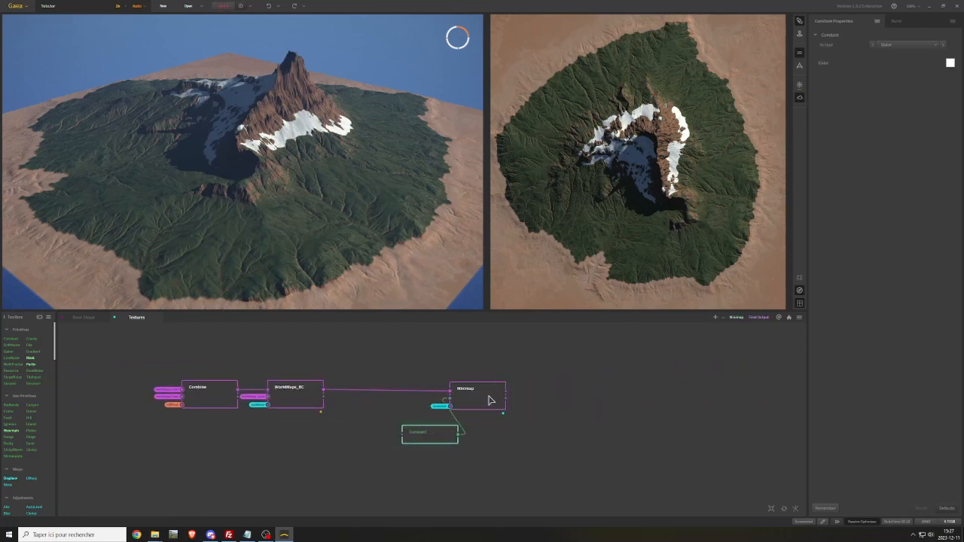
pyautogui.moveTo(485, 394); pyautogui.dragTo(585, 392)
pyautogui.moveTo(423, 441); pyautogui.dragTo(498, 446)
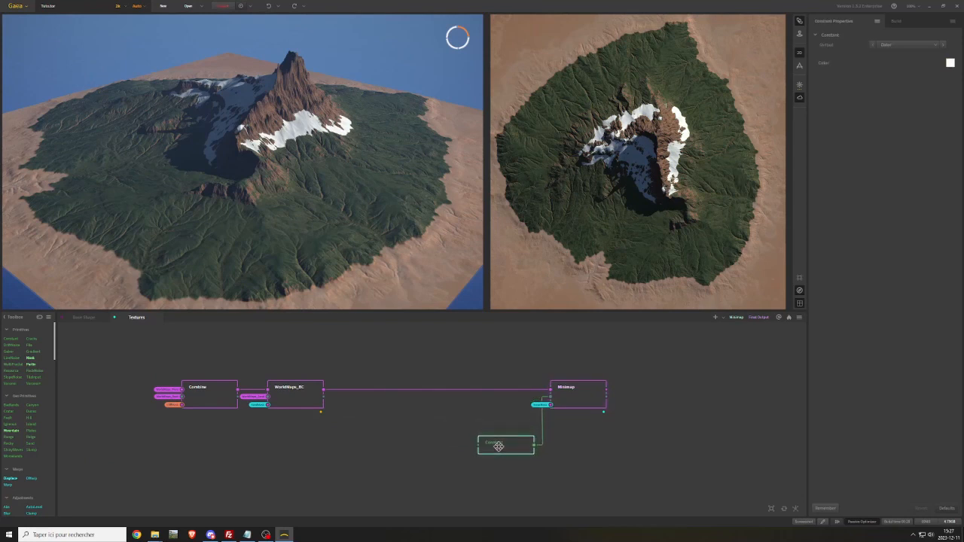
# Duplicate the first Combine node of the chain and wire the copy between WorldMaps_BC and Minimap
pyautogui.click(297, 402)
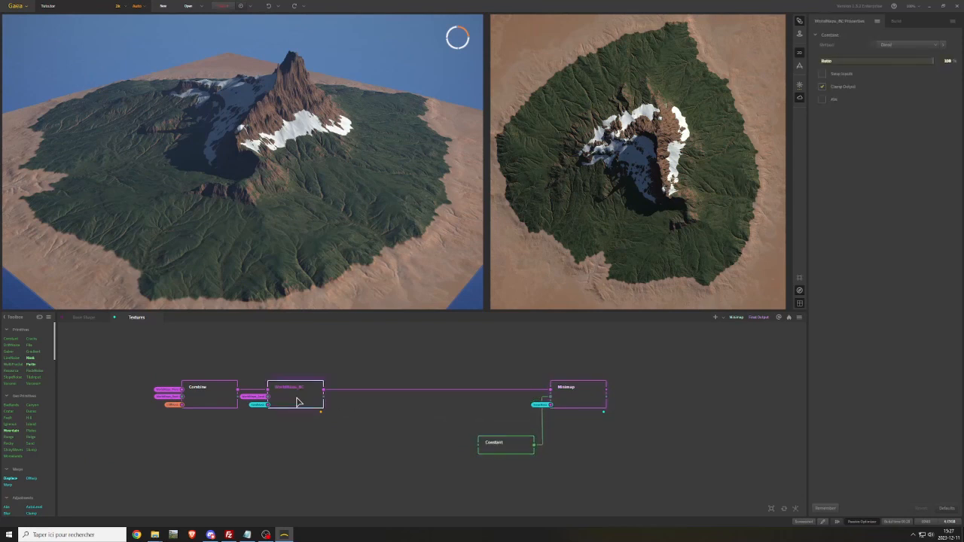
pyautogui.click(216, 399)
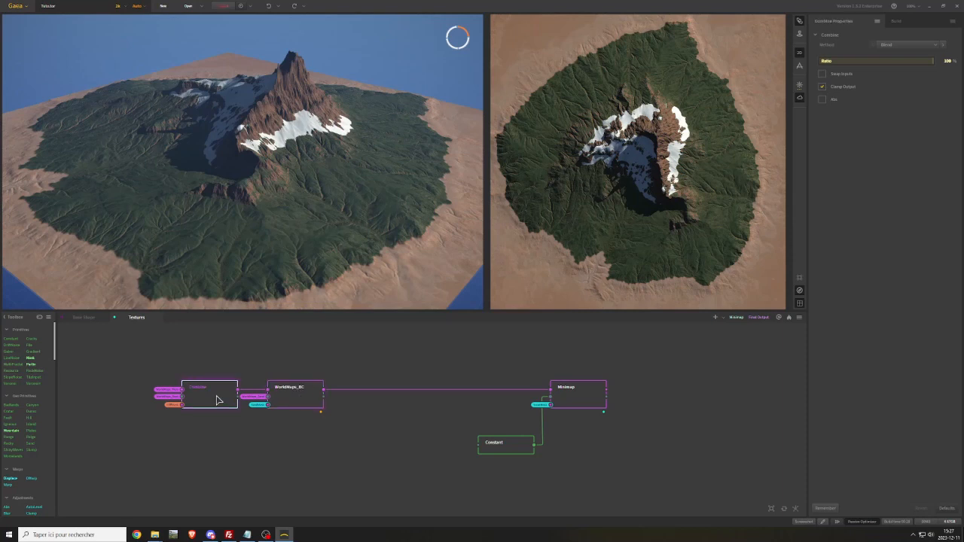
pyautogui.hotkey('ctrl', 'd')
pyautogui.moveTo(251, 435); pyautogui.dragTo(423, 392)
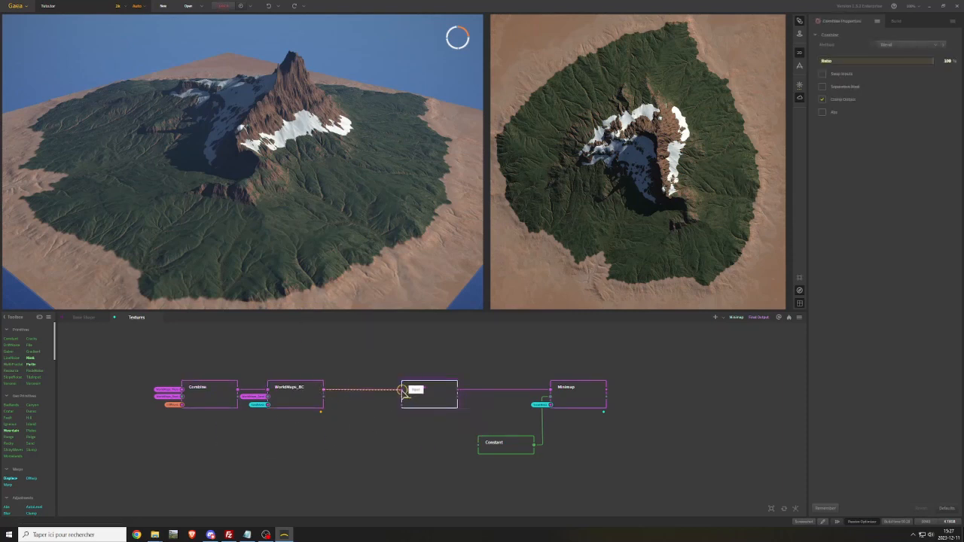
pyautogui.moveTo(458, 393); pyautogui.dragTo(551, 390)
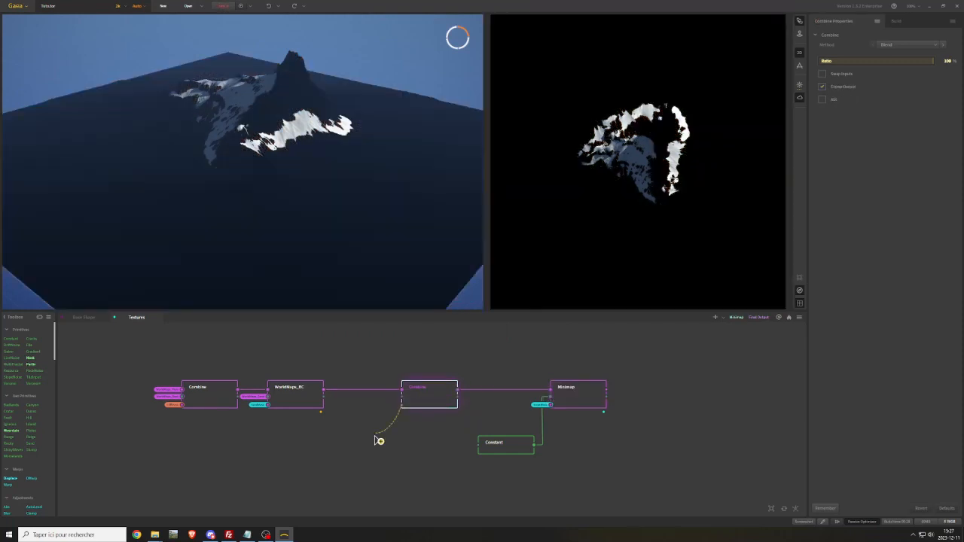
# Make a portal from the SeaMask node's output in the Base Shape graph
pyautogui.rightClick(375, 439)
pyautogui.moveTo(426, 367)
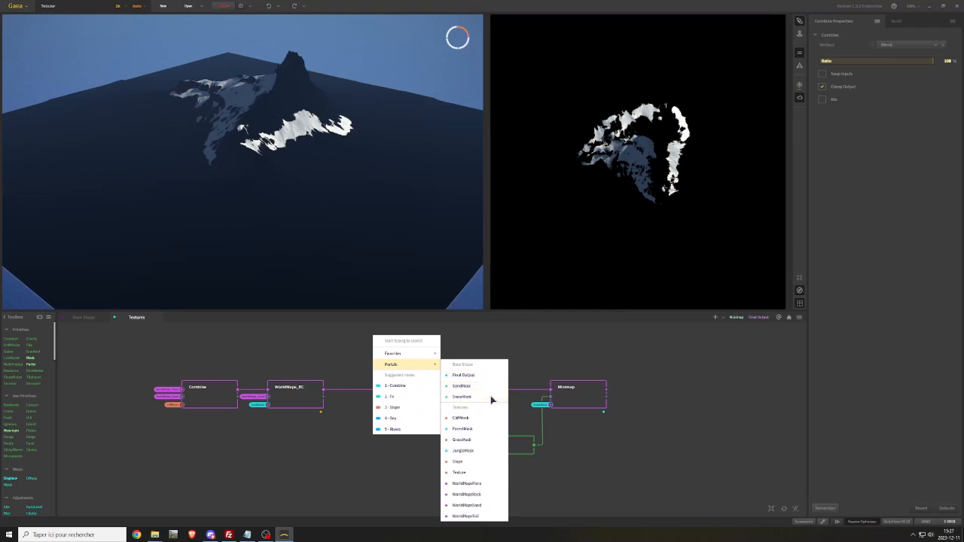
pyautogui.click(87, 322)
pyautogui.click(86, 322)
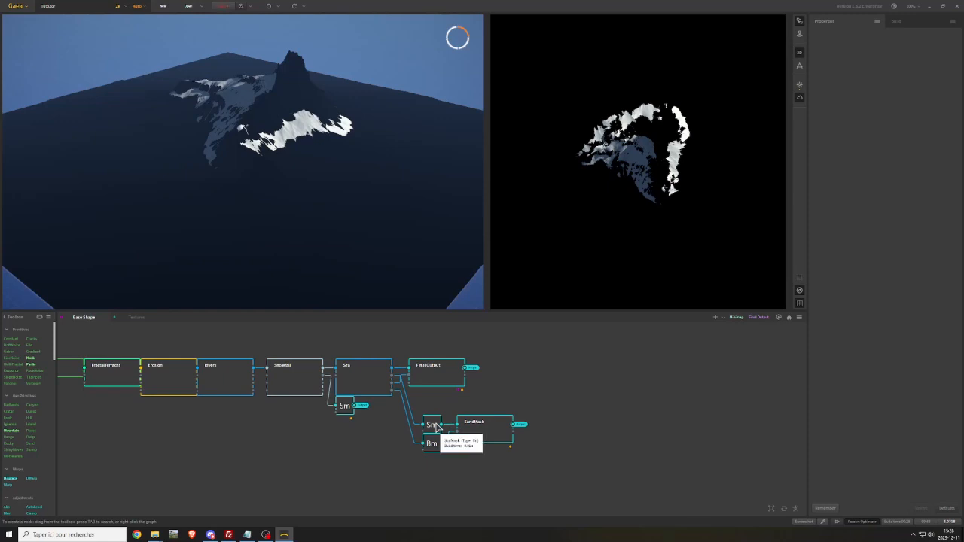
pyautogui.rightClick(469, 399)
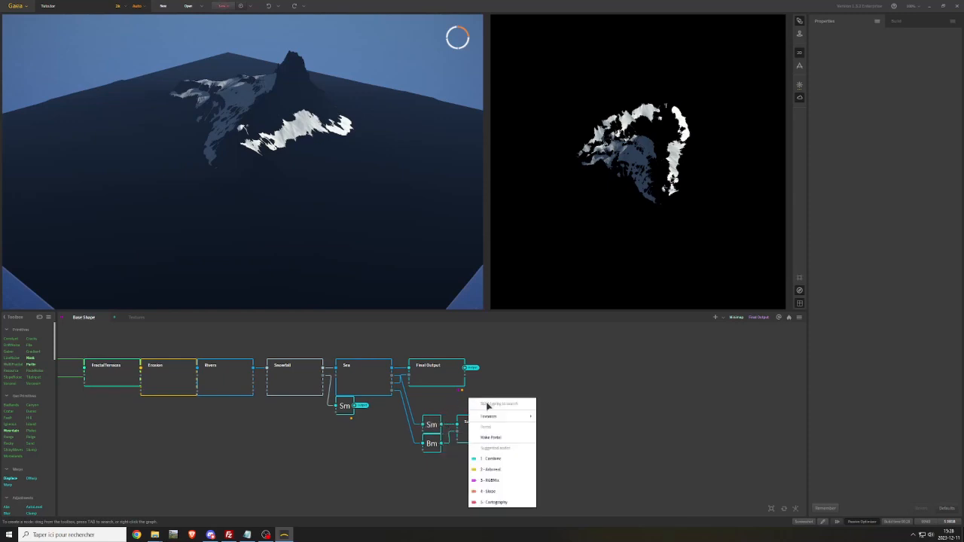
pyautogui.click(491, 437)
# Connect the SeaMask portal to the mask input of the new Combine node in the Textures graph
pyautogui.click(137, 317)
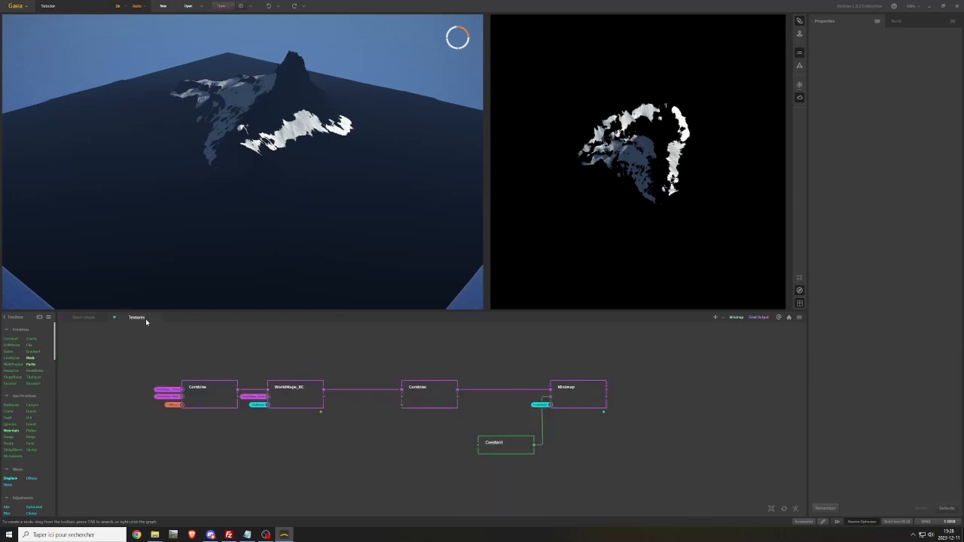
pyautogui.rightClick(373, 430)
pyautogui.moveTo(425, 359)
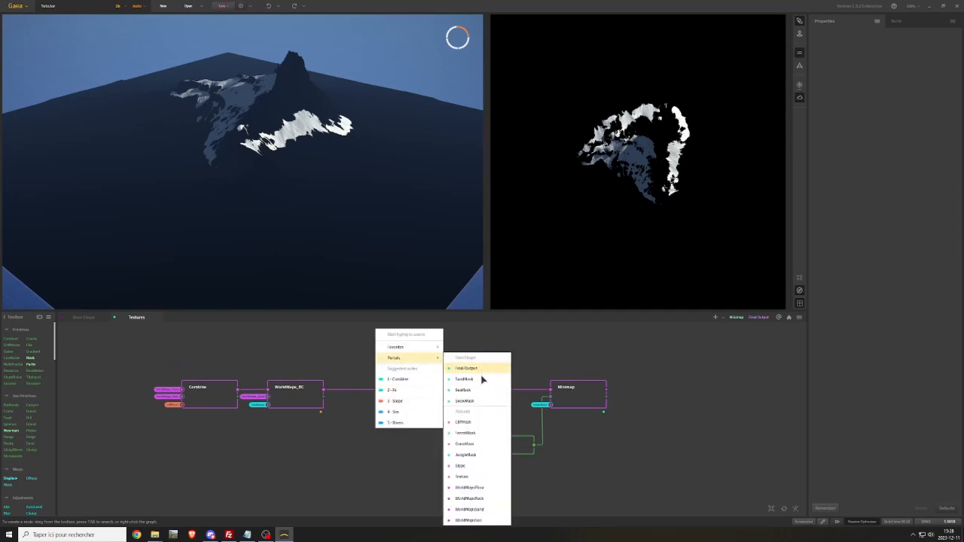
pyautogui.click(464, 393)
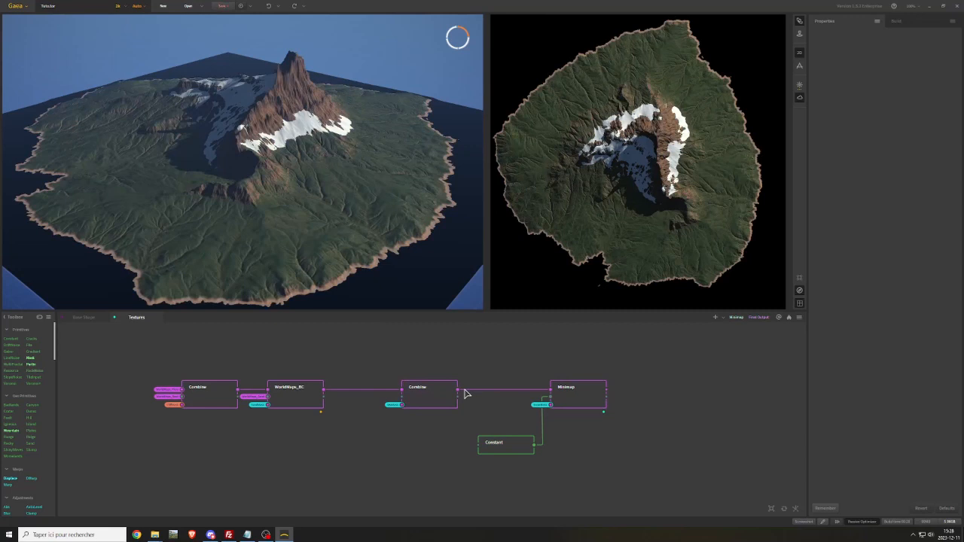
# Add a Constant node, set its output to Color and give it the dark blue color #134E69
pyautogui.moveTo(417, 417); pyautogui.dragTo(502, 415, button='middle')
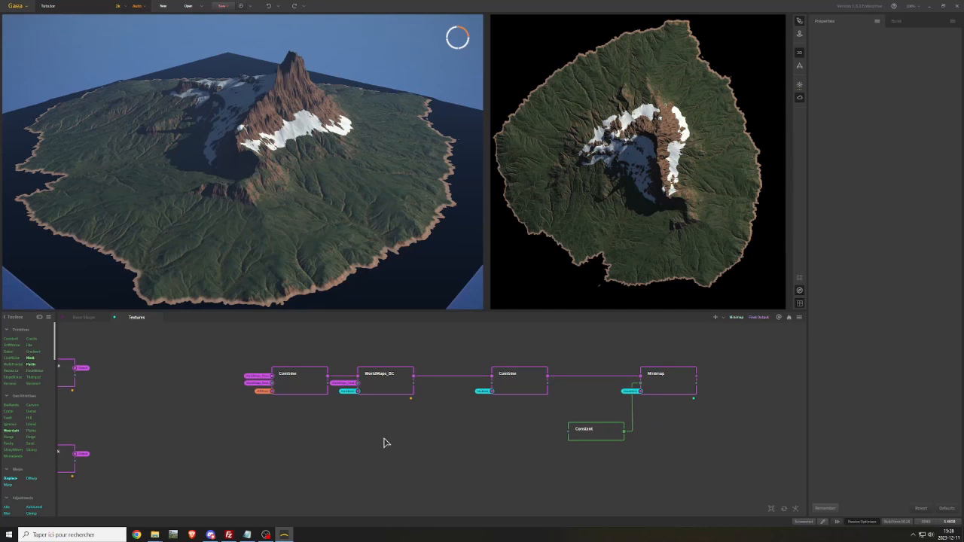
pyautogui.rightClick(322, 438)
pyautogui.write('const')
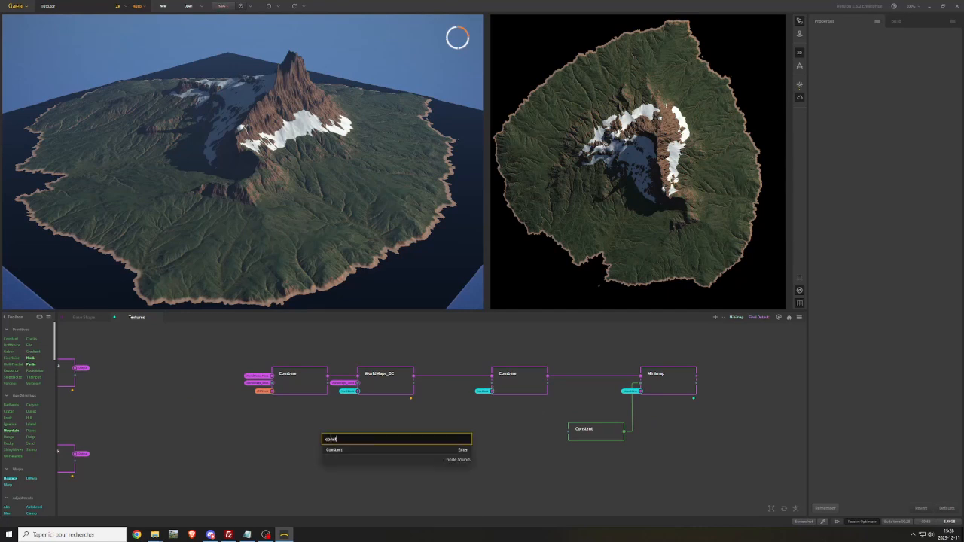
pyautogui.press('Return')
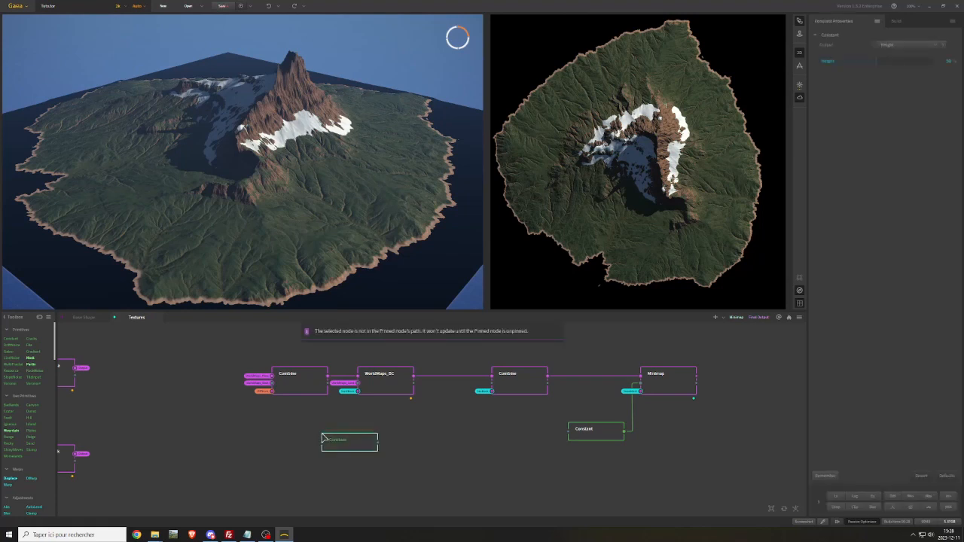
pyautogui.click(907, 44)
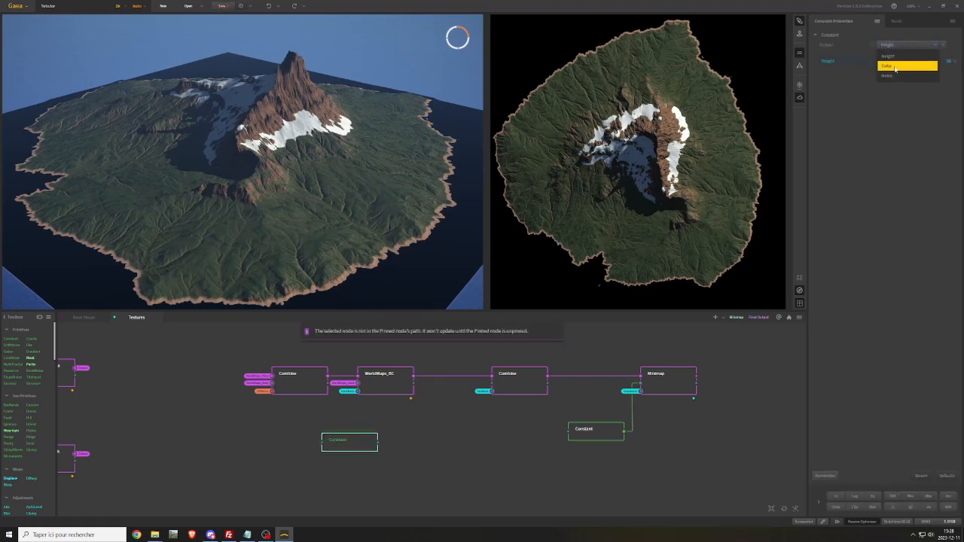
pyautogui.click(894, 66)
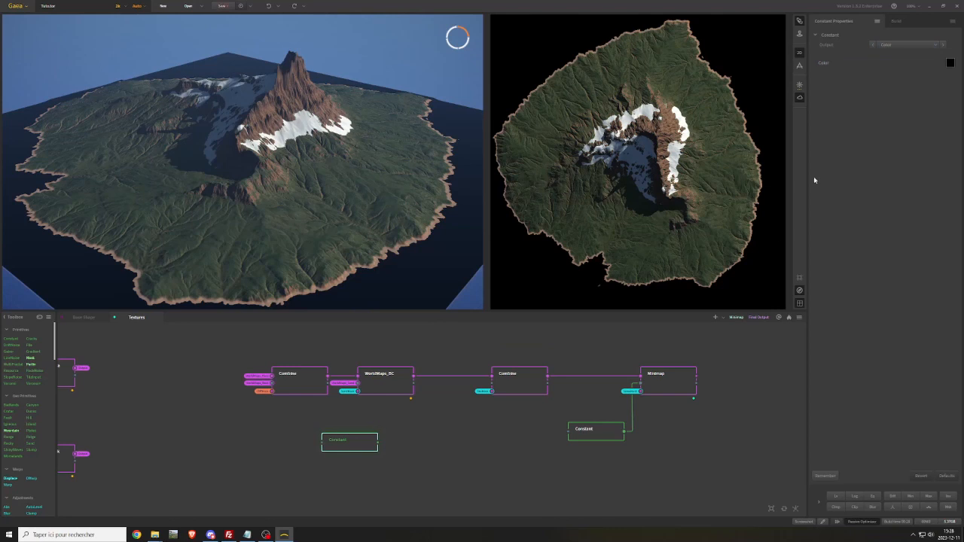
pyautogui.click(950, 64)
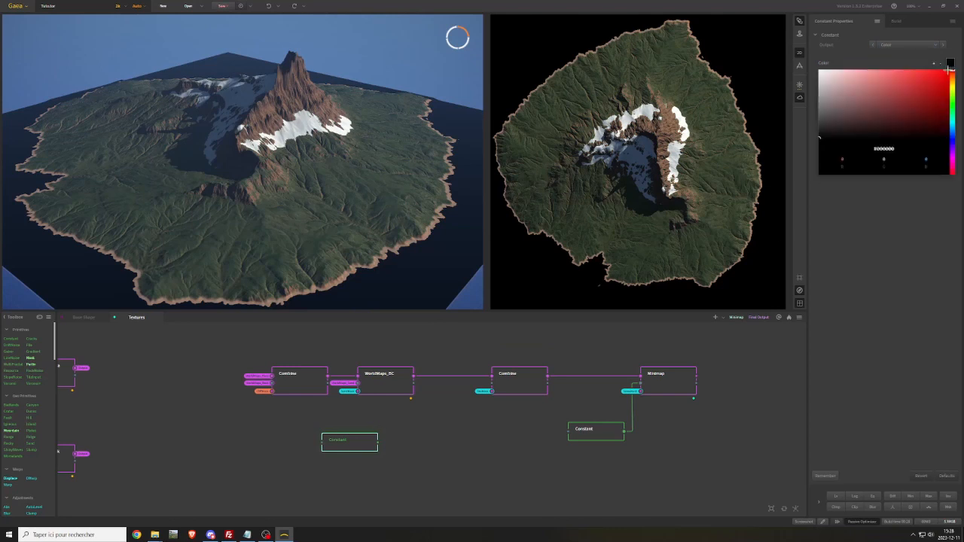
pyautogui.click(951, 128)
pyautogui.click(925, 110)
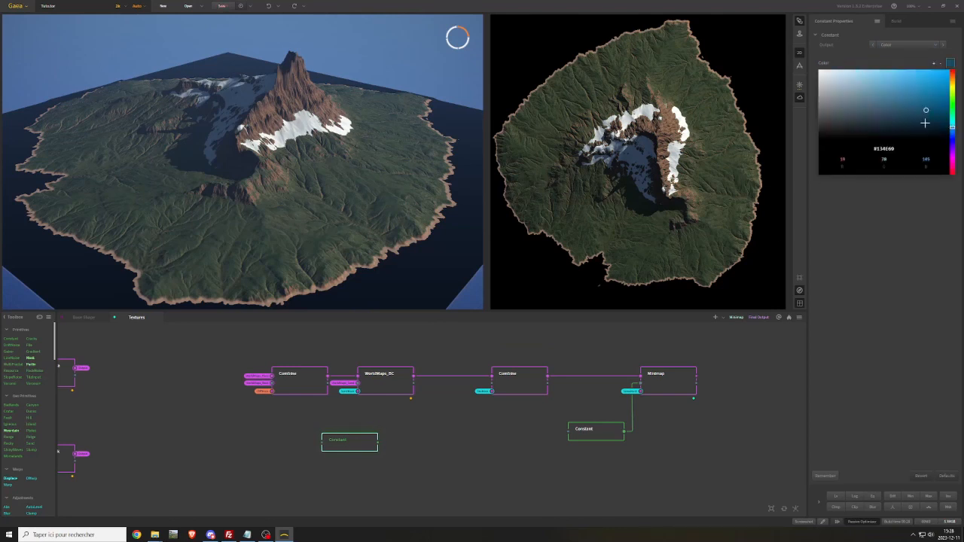
# Connect the blue Constant to the second input of the sea-masked Combine and place it beneath WorldMaps_BC
pyautogui.moveTo(377, 444); pyautogui.dragTo(481, 397)
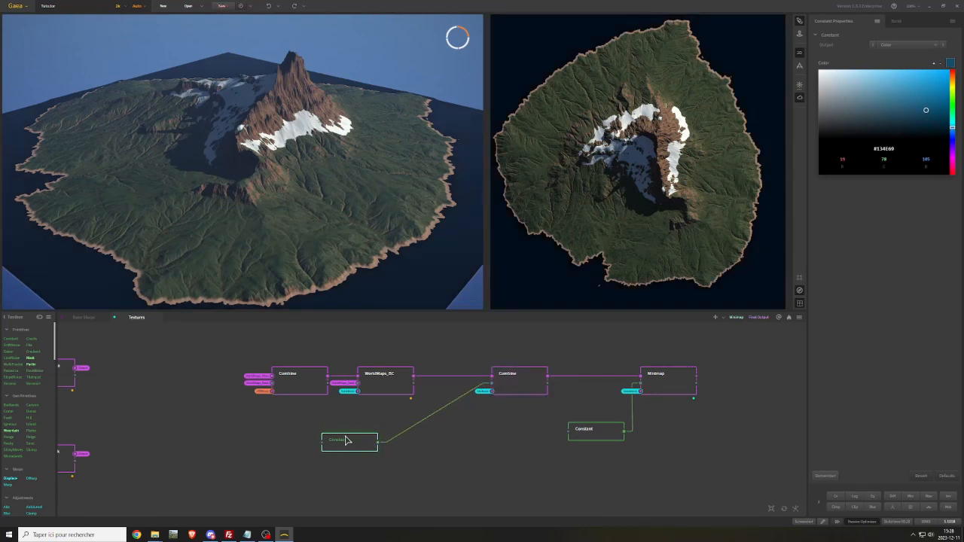
pyautogui.moveTo(359, 443); pyautogui.dragTo(395, 413)
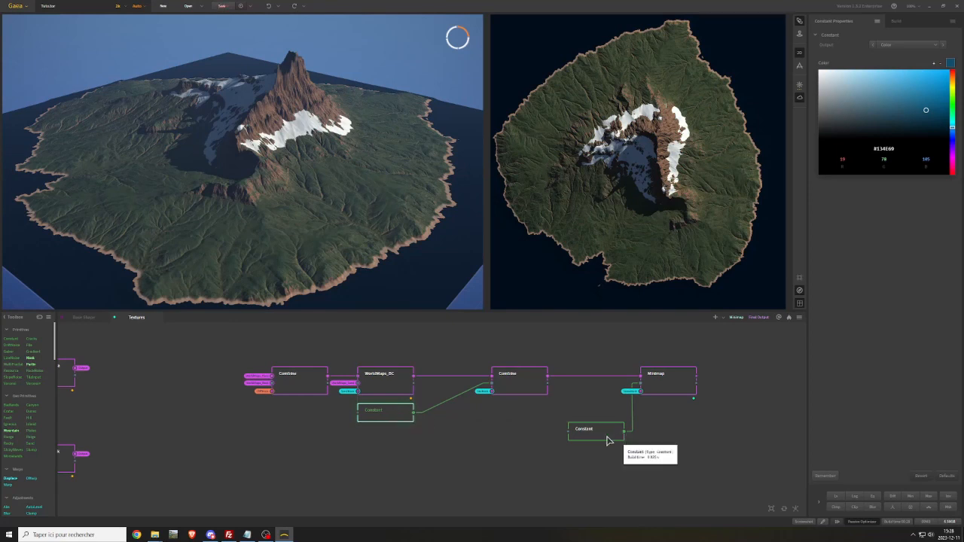
pyautogui.moveTo(383, 419); pyautogui.dragTo(383, 411)
# Close up the node chain by placing the sea-masked Combine, the white Constant beneath it and Minimap side by side
pyautogui.click(565, 423)
pyautogui.moveTo(566, 424); pyautogui.dragTo(466, 379)
pyautogui.moveTo(661, 382); pyautogui.dragTo(553, 375)
pyautogui.scroll(-2, 558, 232)
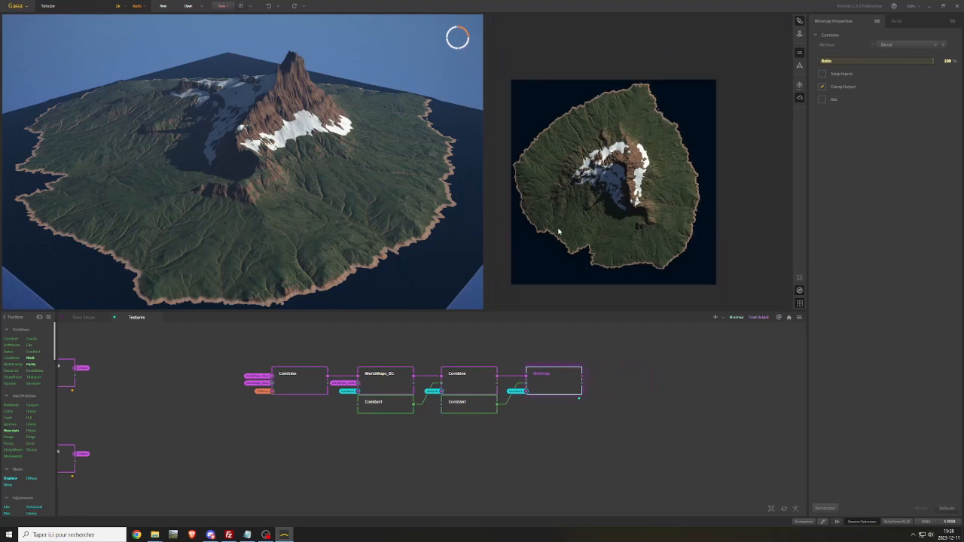
# Recolor the Constant that supplies the sea color beneath WorldMaps_BC from blue to a dark teal
pyautogui.click(392, 413)
pyautogui.click(949, 64)
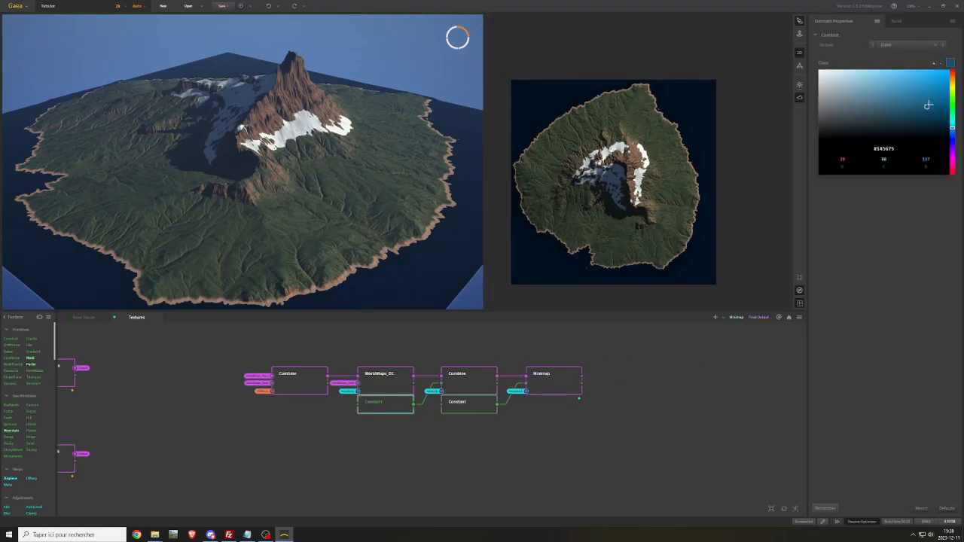
pyautogui.moveTo(928, 105); pyautogui.dragTo(935, 99)
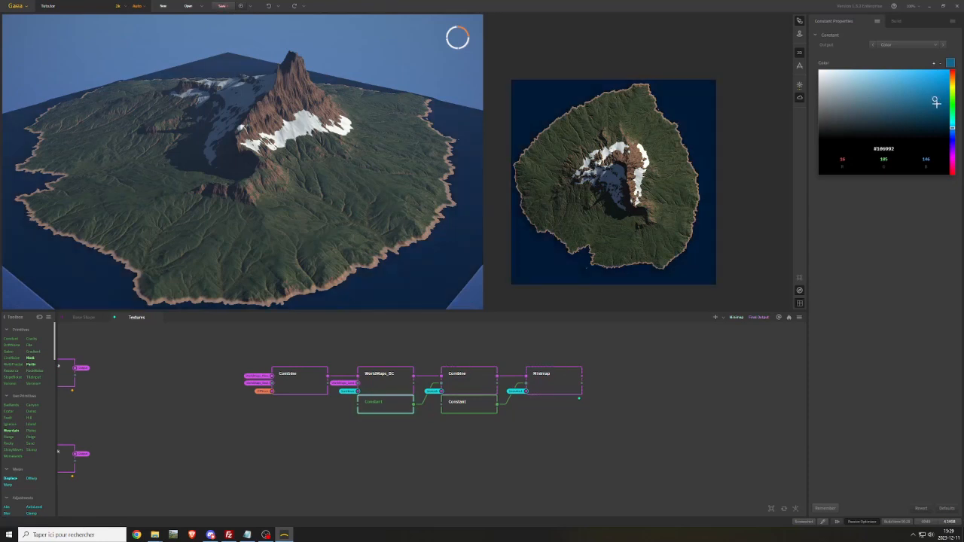
pyautogui.click(935, 103)
pyautogui.click(952, 122)
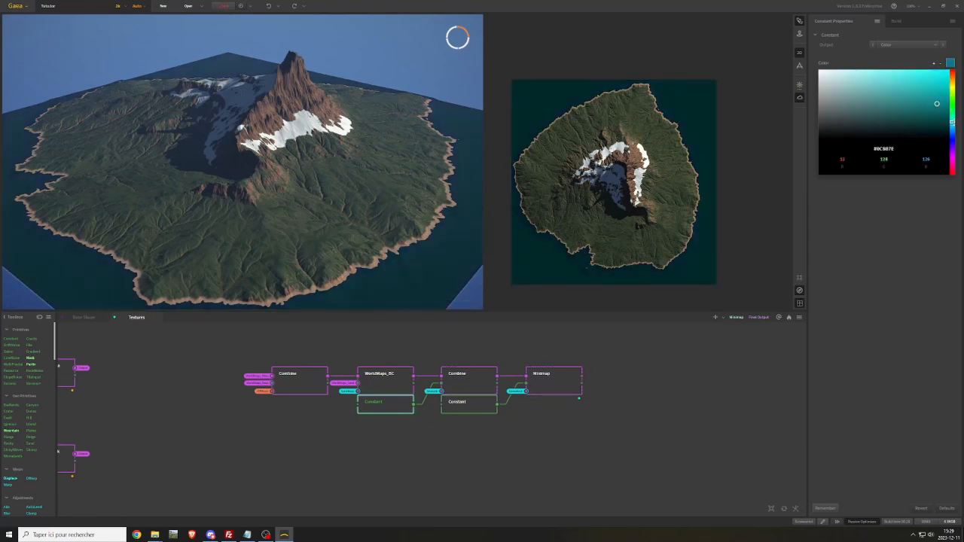
pyautogui.click(938, 110)
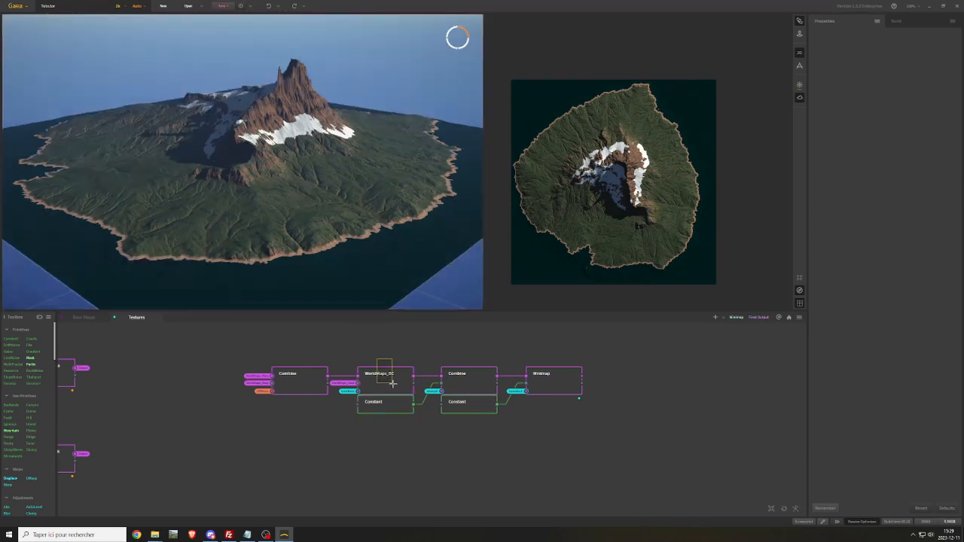
# Move WorldMaps_BC, its Constants, the sea-masked Combine and Minimap together away from the first Combine to free space between them
pyautogui.click(563, 371)
pyautogui.click(610, 432)
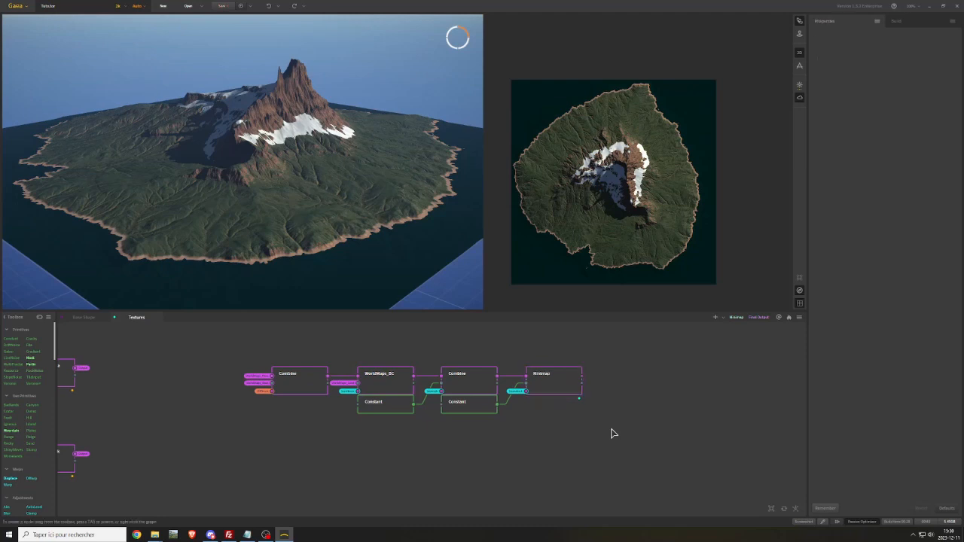
pyautogui.scroll(4, 362, 422)
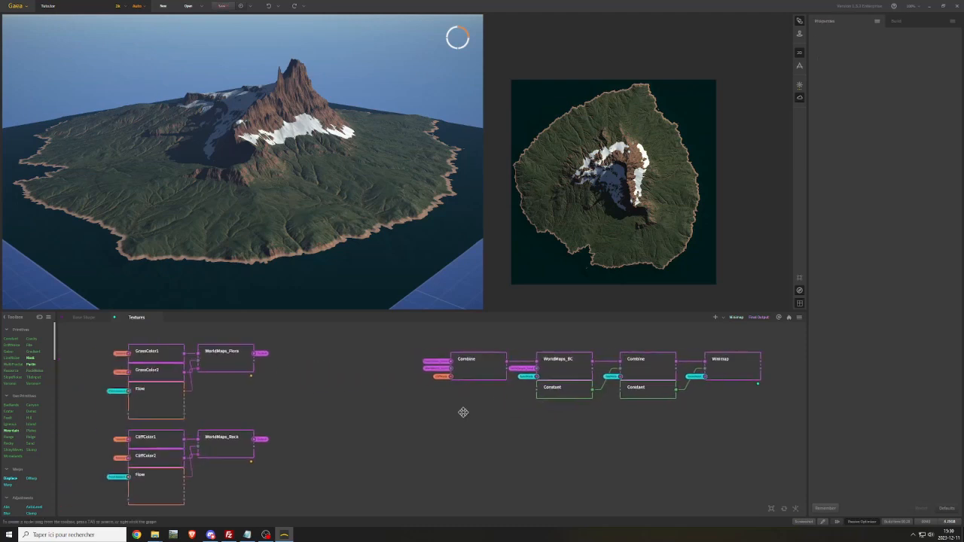
pyautogui.scroll(-2, 505, 419)
pyautogui.moveTo(545, 341); pyautogui.dragTo(752, 423)
pyautogui.moveTo(495, 434); pyautogui.dragTo(334, 455, button='middle')
pyautogui.moveTo(391, 400); pyautogui.dragTo(594, 396)
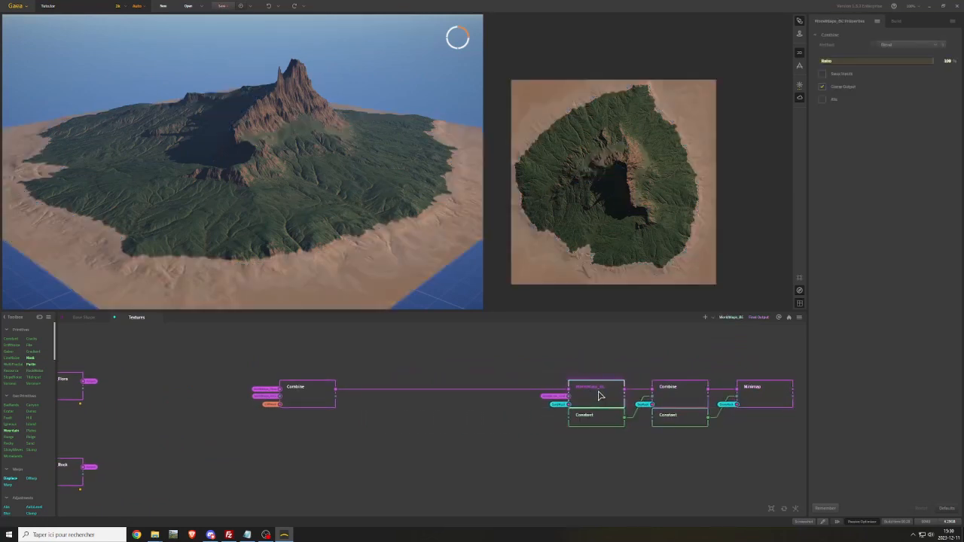
# Duplicate the first Combine node and place the copy just below the connection leading to WorldMaps_BC
pyautogui.moveTo(343, 427); pyautogui.dragTo(537, 409, button='middle')
pyautogui.moveTo(496, 378); pyautogui.dragTo(401, 379)
pyautogui.moveTo(361, 450); pyautogui.dragTo(599, 387, button='middle')
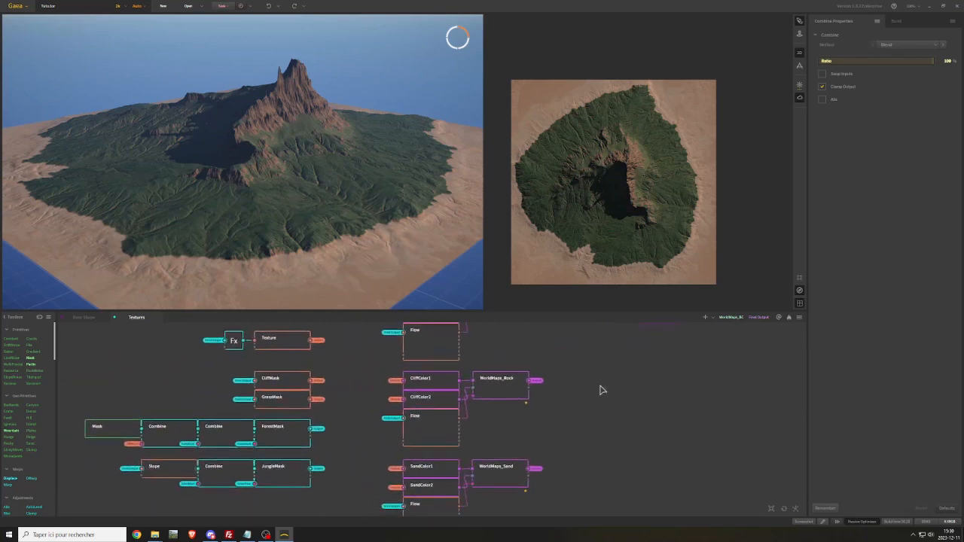
pyautogui.click(344, 444)
pyautogui.moveTo(687, 381); pyautogui.dragTo(437, 430, button='middle')
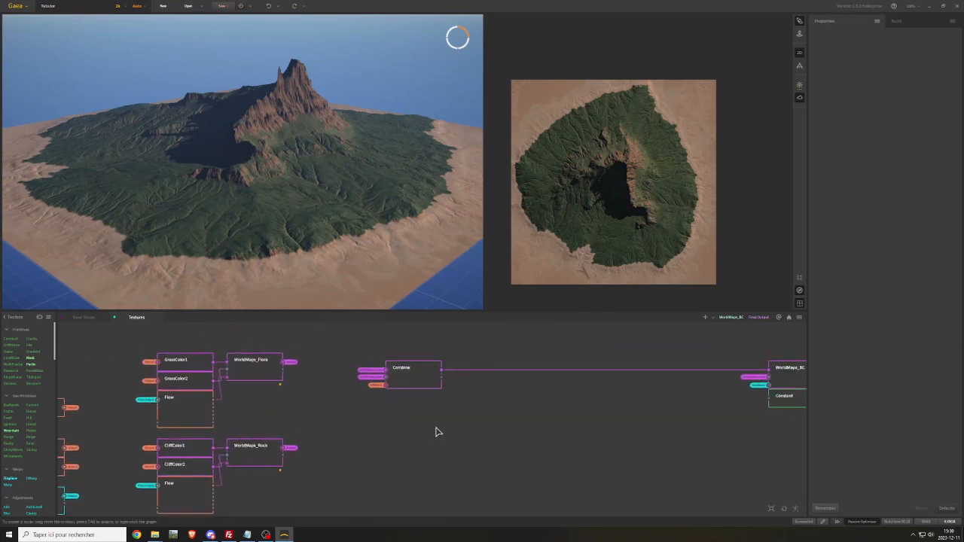
pyautogui.click(415, 369)
pyautogui.hotkey('ctrl', 'd')
pyautogui.moveTo(451, 422); pyautogui.dragTo(515, 413)
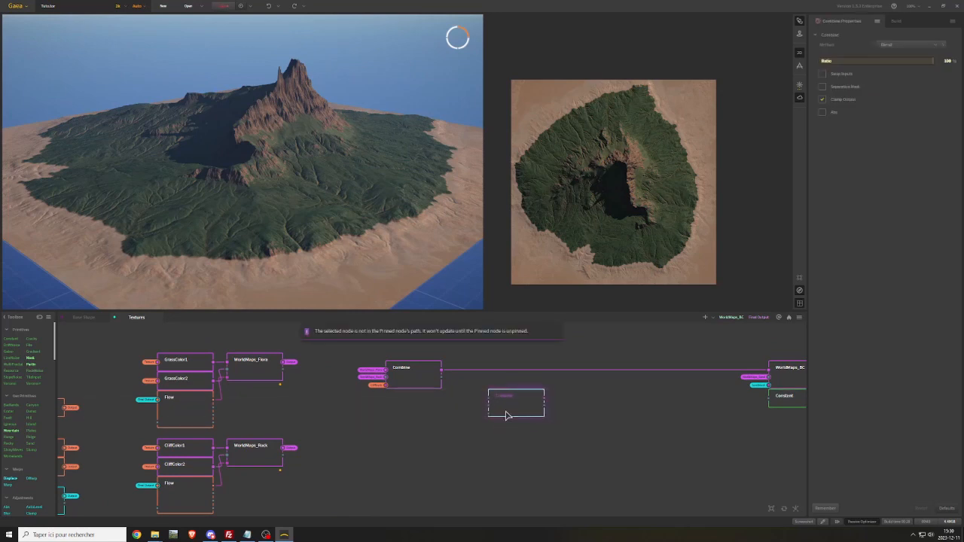
# Attach the ForestMask portal to the new Combine's mask input and feed the first Combine's output into its first input
pyautogui.rightClick(472, 434)
pyautogui.moveTo(527, 365)
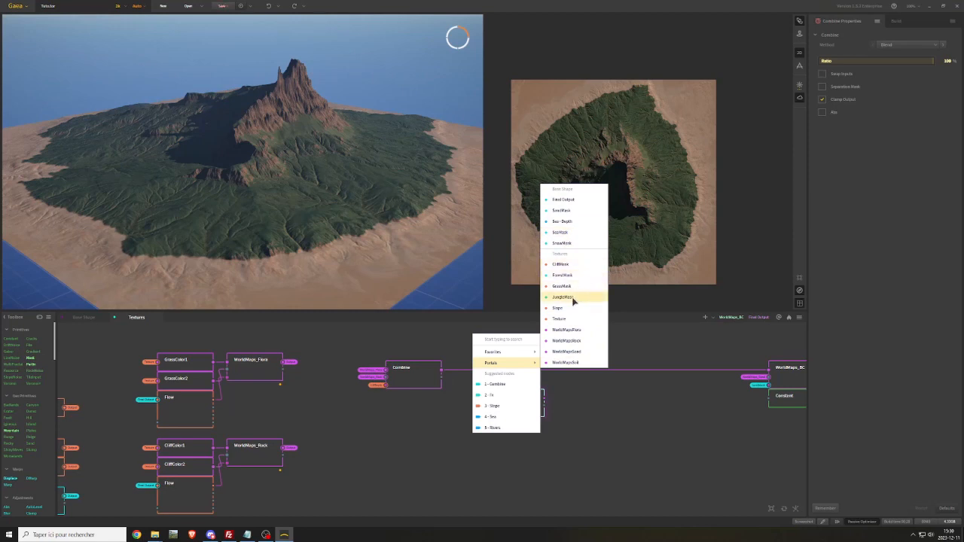
pyautogui.click(571, 275)
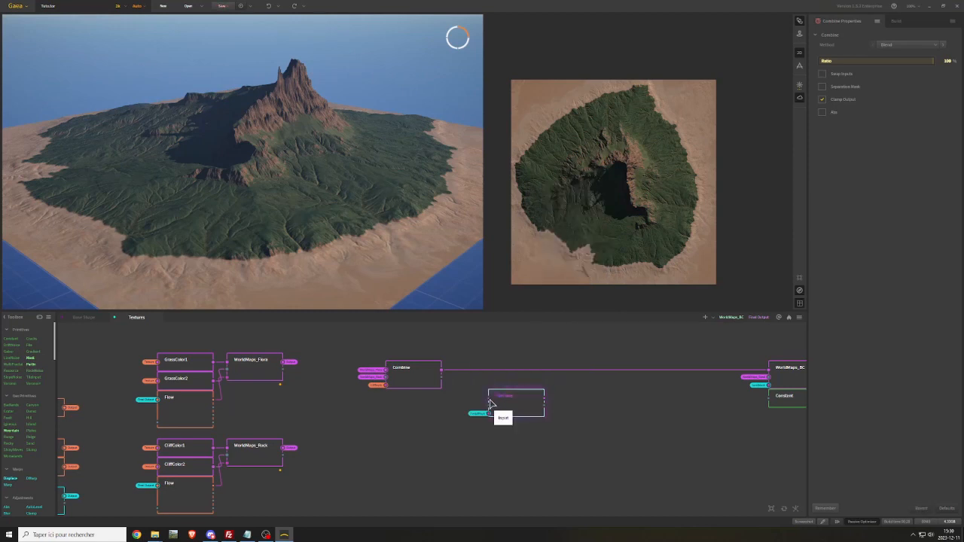
pyautogui.moveTo(442, 369); pyautogui.dragTo(489, 402)
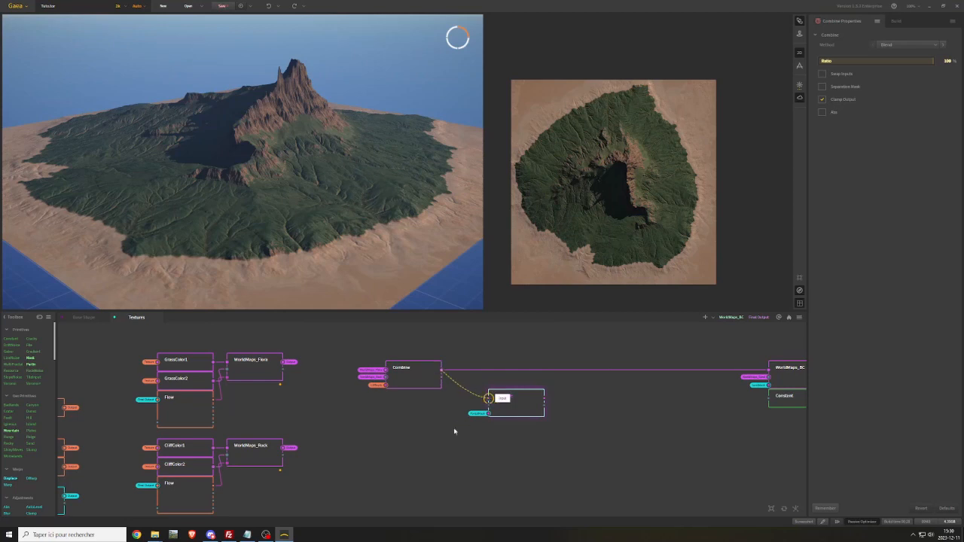
# Place a copy of GrassColor1 beneath the first Combine and attach the Texture portal to its input
pyautogui.moveTo(376, 440); pyautogui.dragTo(500, 441, button='middle')
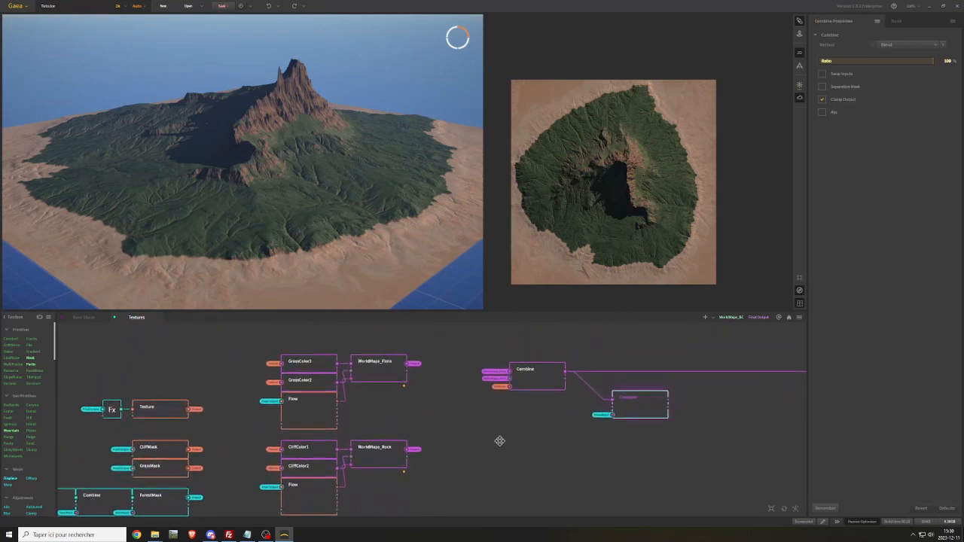
pyautogui.moveTo(369, 411)
pyautogui.mouseDown(button='middle')
pyautogui.moveTo(372, 381)
pyautogui.moveTo(366, 407)
pyautogui.mouseUp(button='middle')
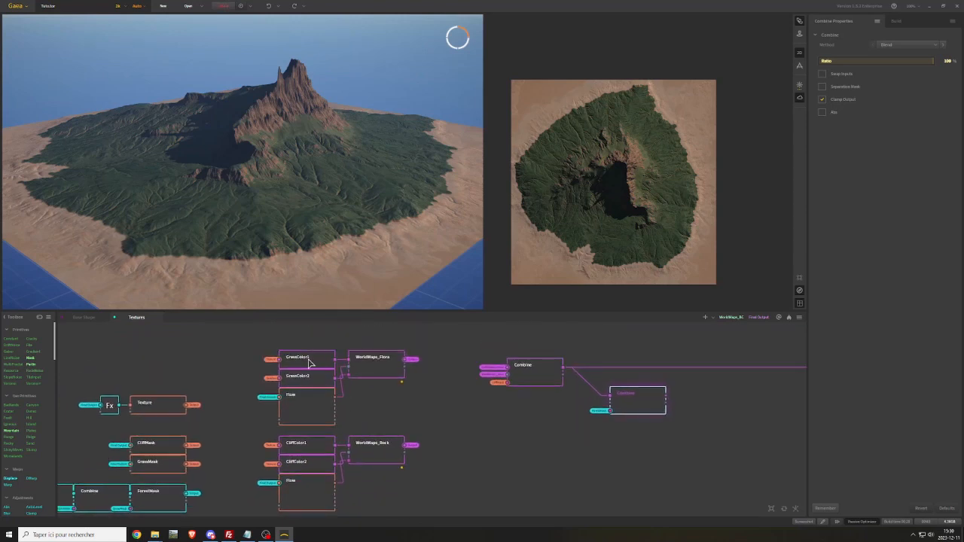
pyautogui.moveTo(308, 364); pyautogui.dragTo(482, 421)
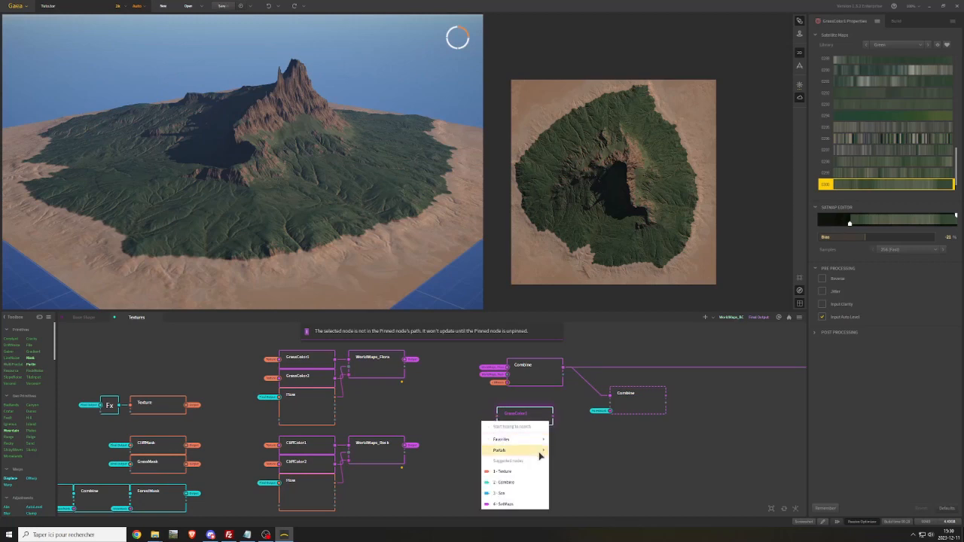
pyautogui.moveTo(540, 451)
pyautogui.click(574, 405)
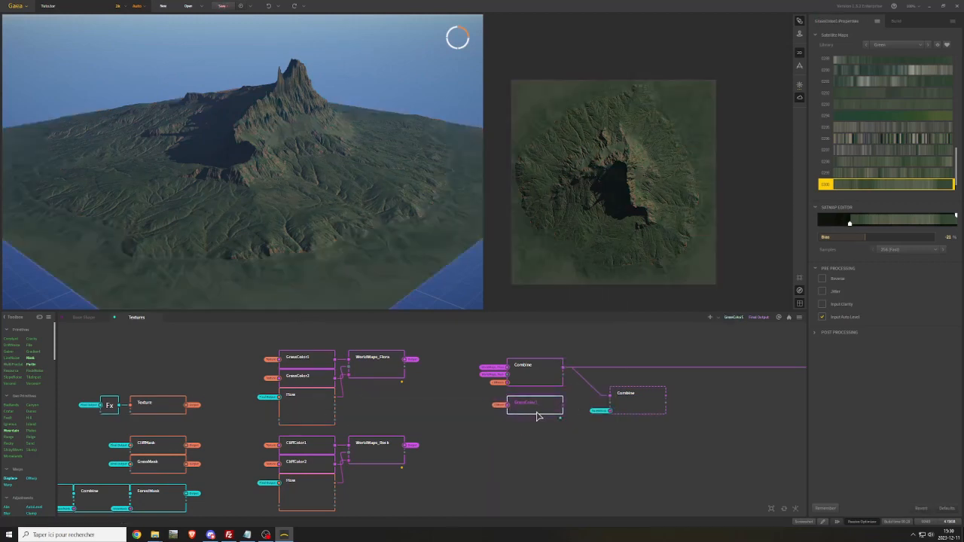
# Switch the copied GrassColor1 to the Colorful library and choose a dark red gradient
pyautogui.click(906, 46)
pyautogui.click(894, 97)
pyautogui.click(892, 122)
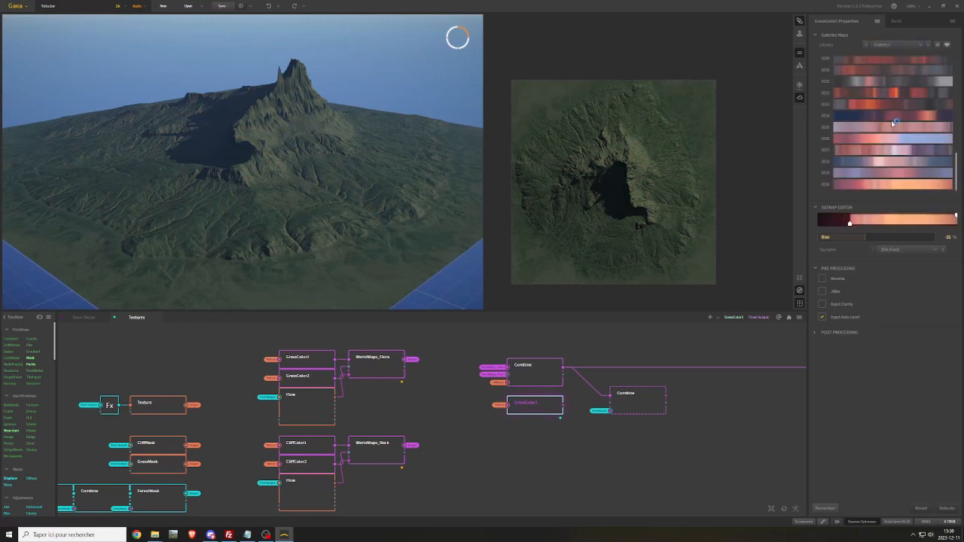
pyautogui.scroll(3, 893, 123)
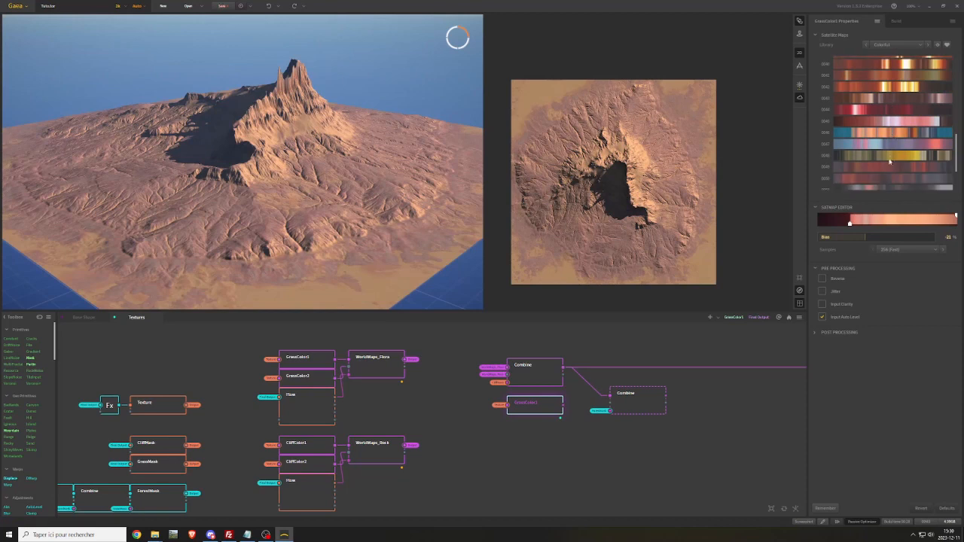
pyautogui.click(886, 168)
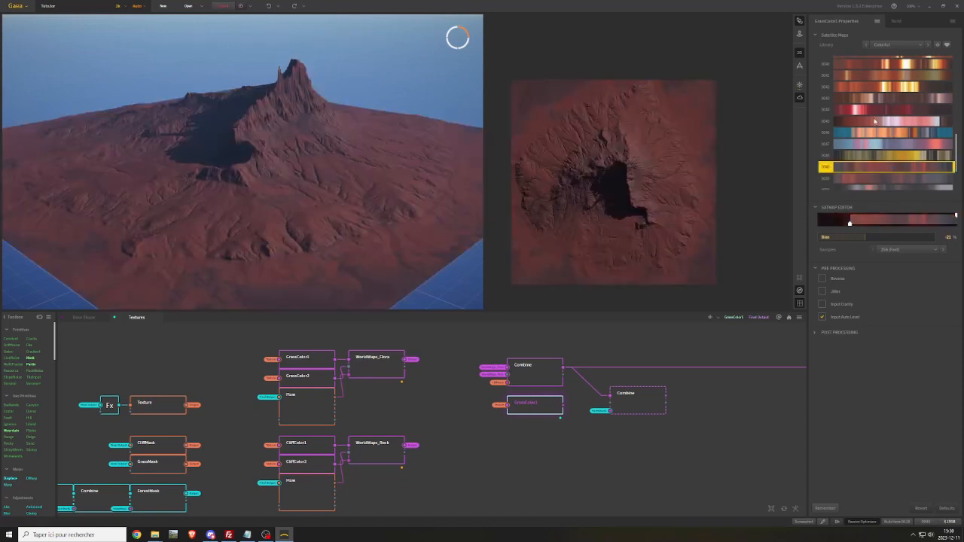
# Pull in the upper end of the copied GrassColor1's gradient range and extend its lower end to the gradient's start
pyautogui.scroll(-3, 875, 122)
pyautogui.moveTo(955, 216); pyautogui.dragTo(928, 217)
pyautogui.moveTo(850, 224); pyautogui.dragTo(817, 224)
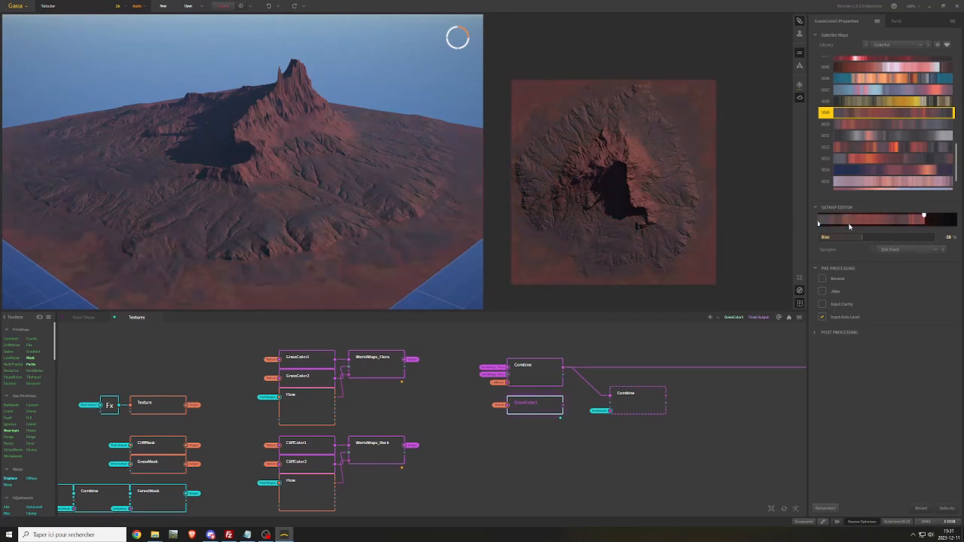
# Try a brown and gold gradient on the copied GrassColor1, and settle on the terracotta red gradient from the Colorful library
pyautogui.scroll(2, 874, 128)
pyautogui.click(859, 131)
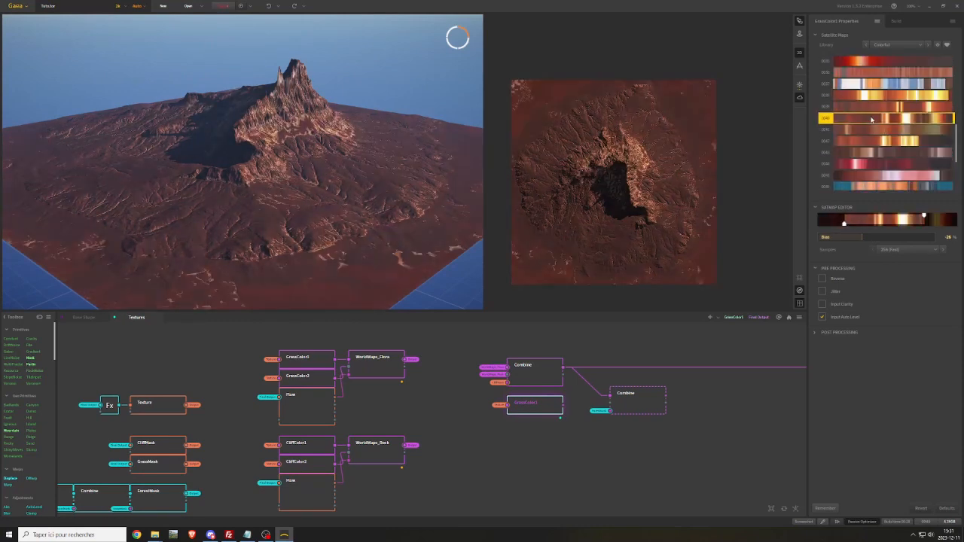
pyautogui.scroll(1, 856, 141)
pyautogui.click(868, 86)
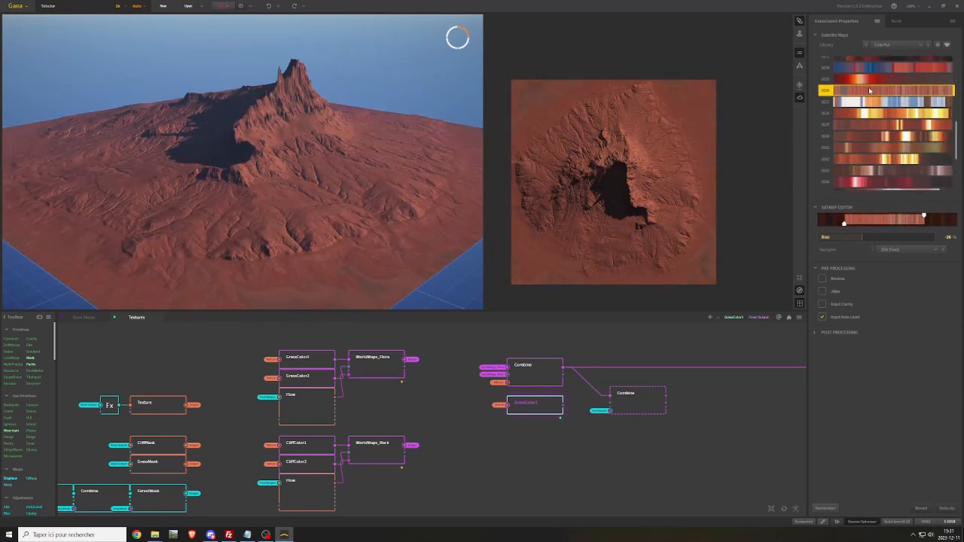
# Extend the upper end of the terracotta gradient's range and set its bias slightly below zero
pyautogui.moveTo(869, 238); pyautogui.dragTo(880, 239)
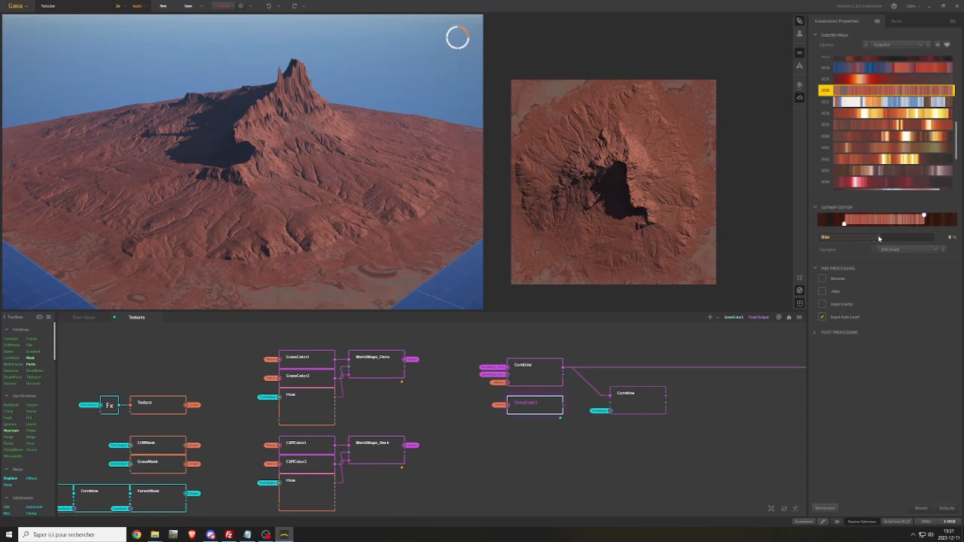
pyautogui.moveTo(923, 216); pyautogui.dragTo(936, 215)
pyautogui.scroll(10, 829, 145)
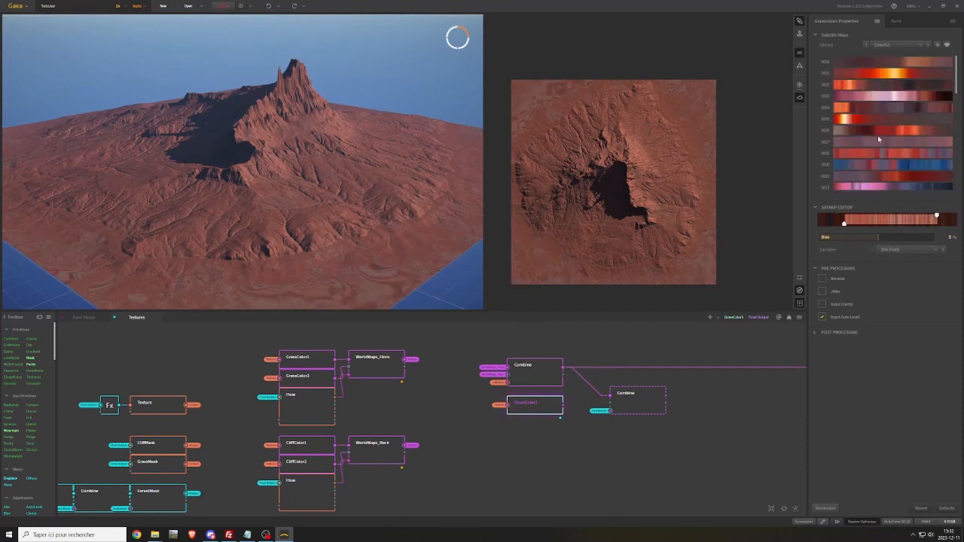
pyautogui.scroll(-12, 878, 140)
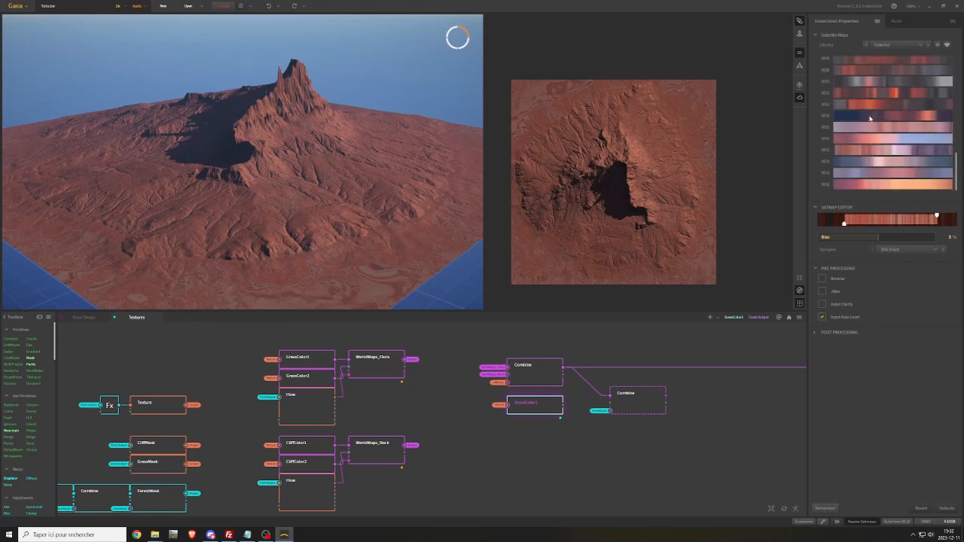
pyautogui.moveTo(882, 241); pyautogui.dragTo(868, 237)
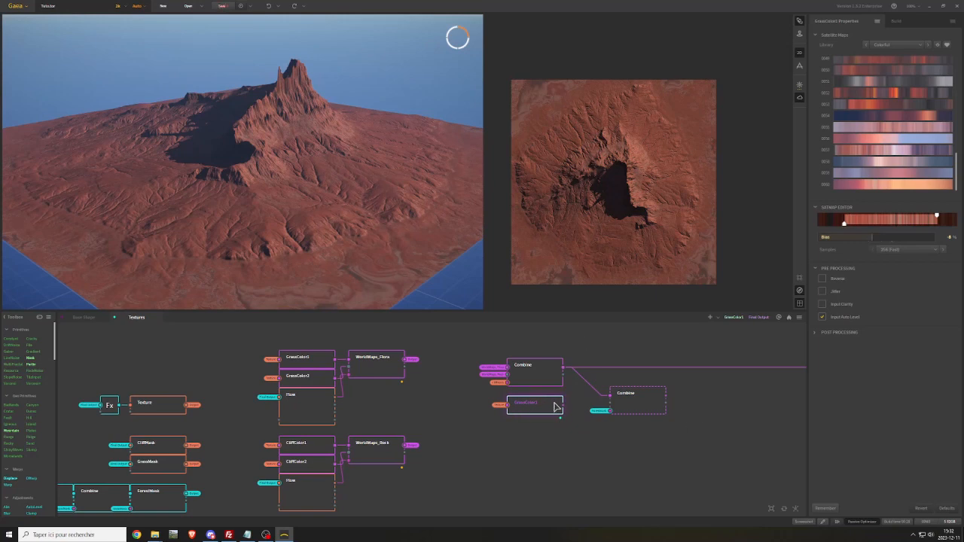
# Connect the red GrassColor1 to the forest-masked Combine's second input and align that Combine with the main node chain
pyautogui.moveTo(562, 405); pyautogui.dragTo(623, 403)
pyautogui.click(631, 399)
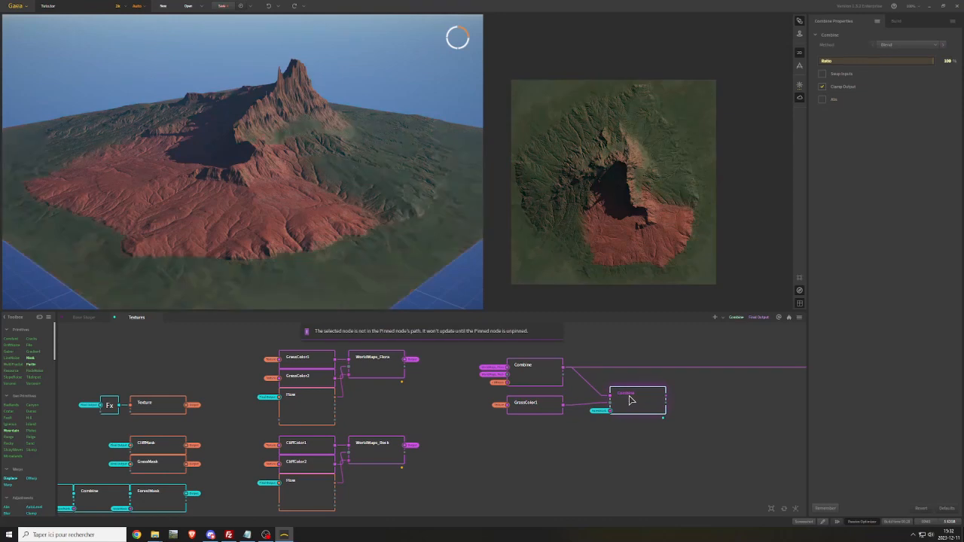
pyautogui.moveTo(634, 403); pyautogui.dragTo(623, 374)
pyautogui.moveTo(220, 151); pyautogui.dragTo(190, 138)
# Connect the forest-masked Combine's output to the first input of WorldMaps_BC
pyautogui.moveTo(689, 403); pyautogui.dragTo(483, 404, button='middle')
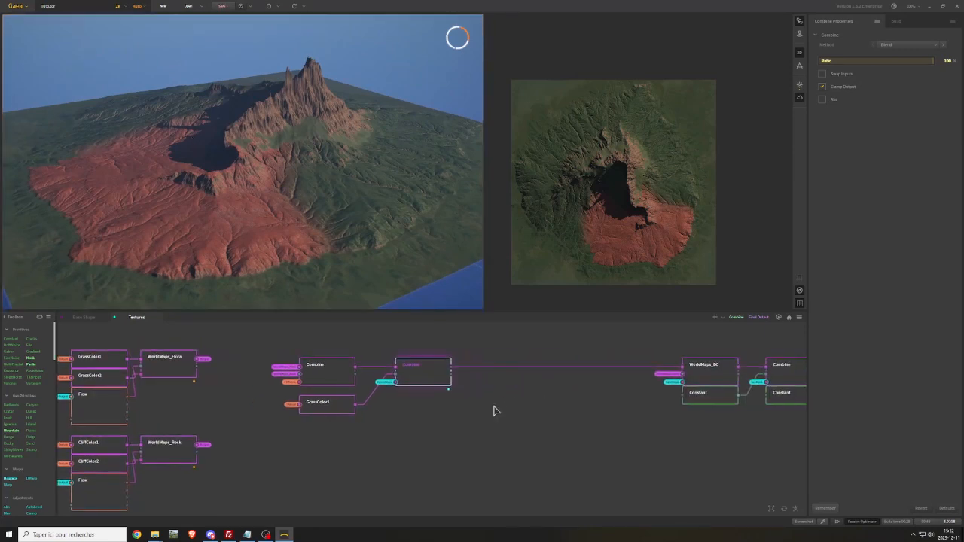
pyautogui.click(703, 375)
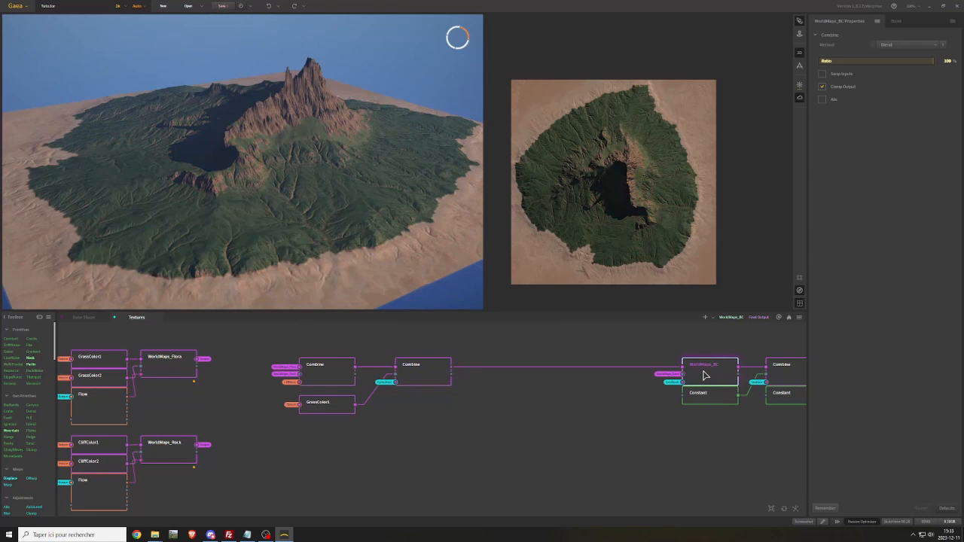
pyautogui.moveTo(452, 367); pyautogui.dragTo(683, 371)
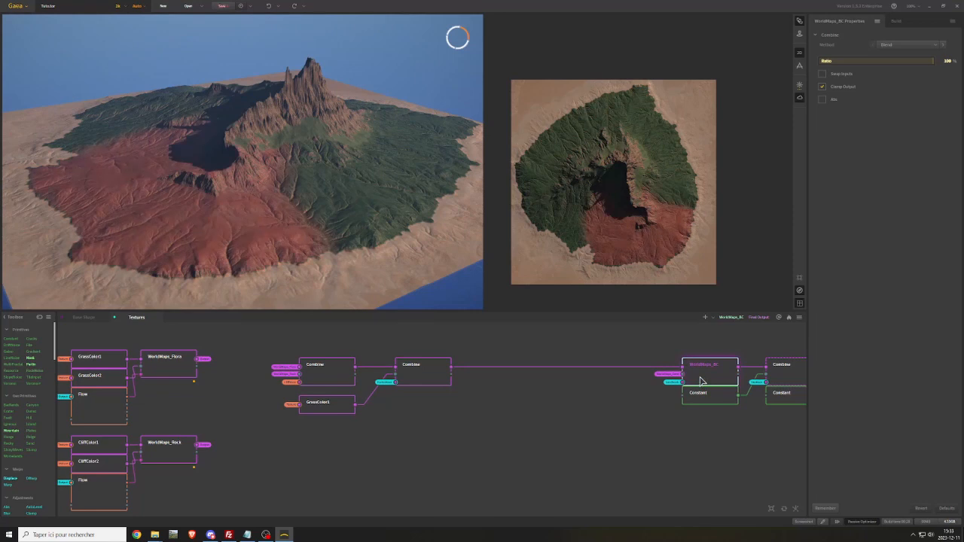
# Duplicate the forest-masked Combine and connect its output to the first input of the copy
pyautogui.click(429, 379)
pyautogui.hotkey('ctrl', 'v')
pyautogui.moveTo(458, 414); pyautogui.dragTo(521, 398)
pyautogui.moveTo(451, 368); pyautogui.dragTo(500, 407)
# Attach the JungleMask portal to the mask input of the newest Combine
pyautogui.rightClick(476, 423)
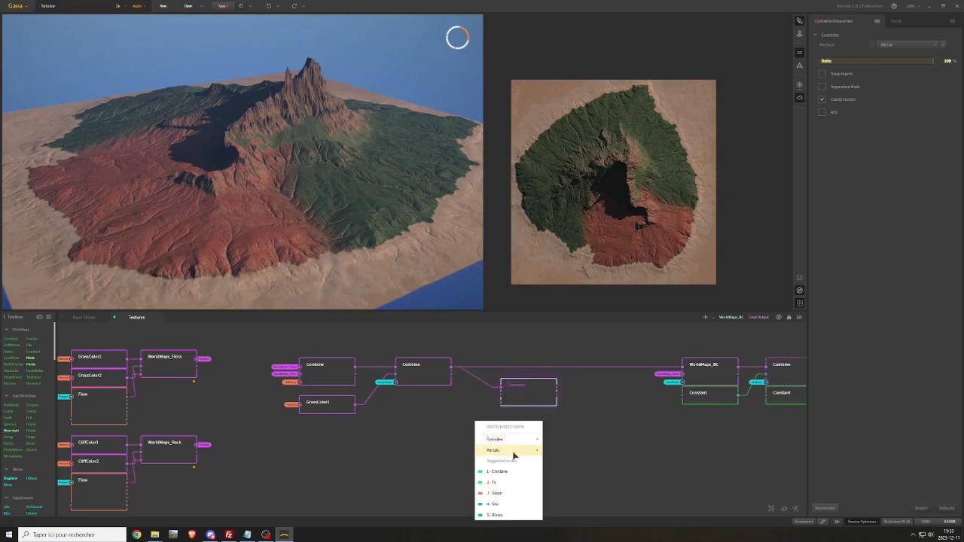
pyautogui.moveTo(529, 451)
pyautogui.click(575, 399)
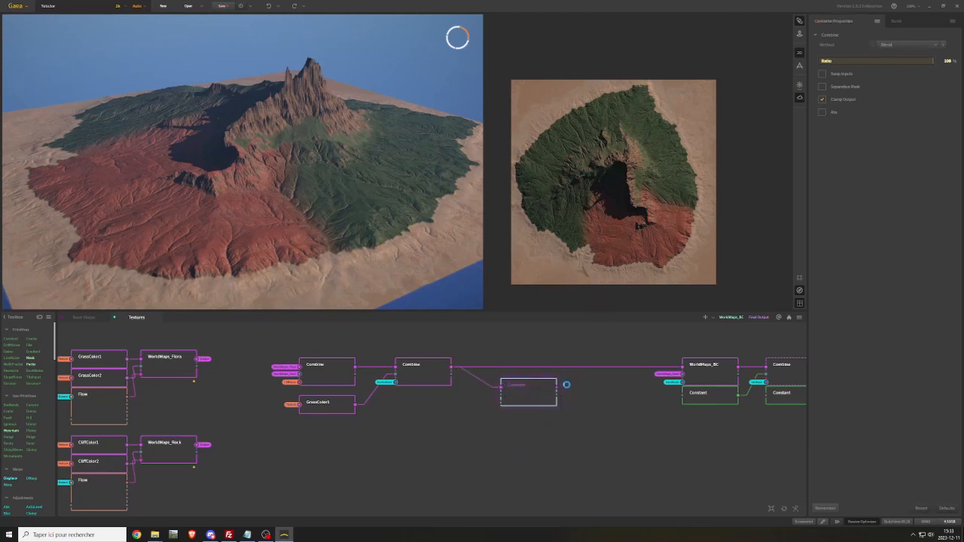
# Feed a copy of GrassColor2 into the jungle-masked Combine's second input and route that Combine into WorldMaps_BC's first input
pyautogui.moveTo(224, 398); pyautogui.dragTo(266, 401, button='middle')
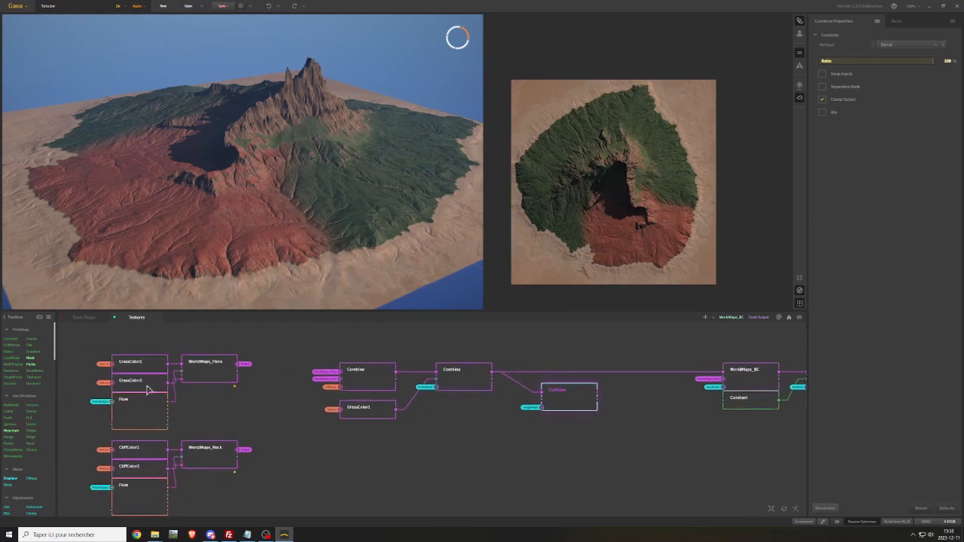
pyautogui.click(149, 384)
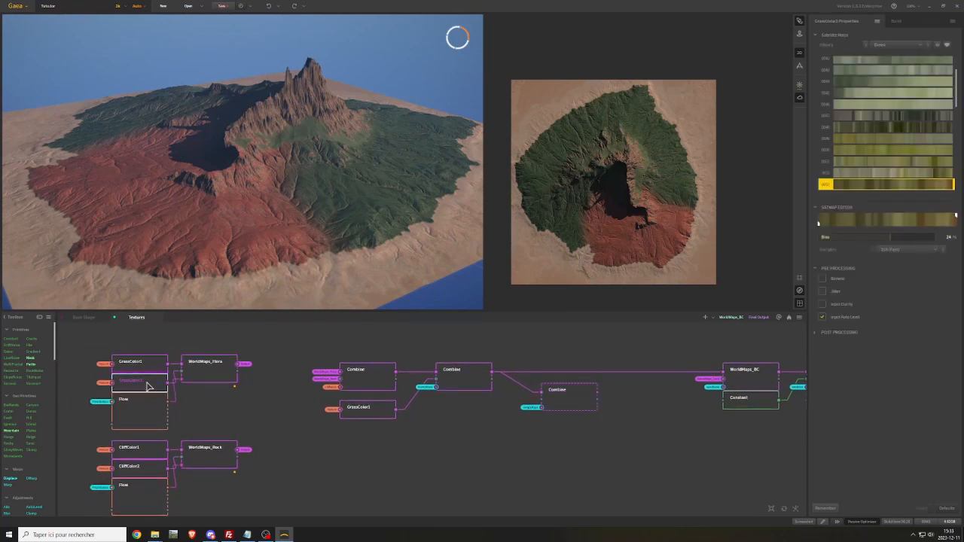
pyautogui.hotkey('ctrl', 'd')
pyautogui.moveTo(185, 424); pyautogui.dragTo(542, 406)
pyautogui.moveTo(597, 390); pyautogui.dragTo(723, 374)
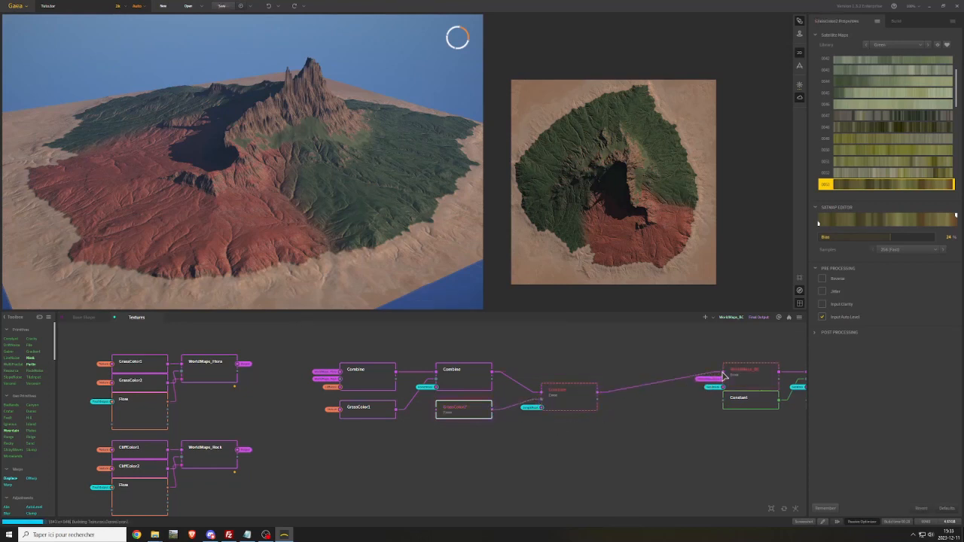
# Attach the Texture portal to the copied GrassColor2 and align the jungle-masked Combine with the main node chain
pyautogui.click(559, 407)
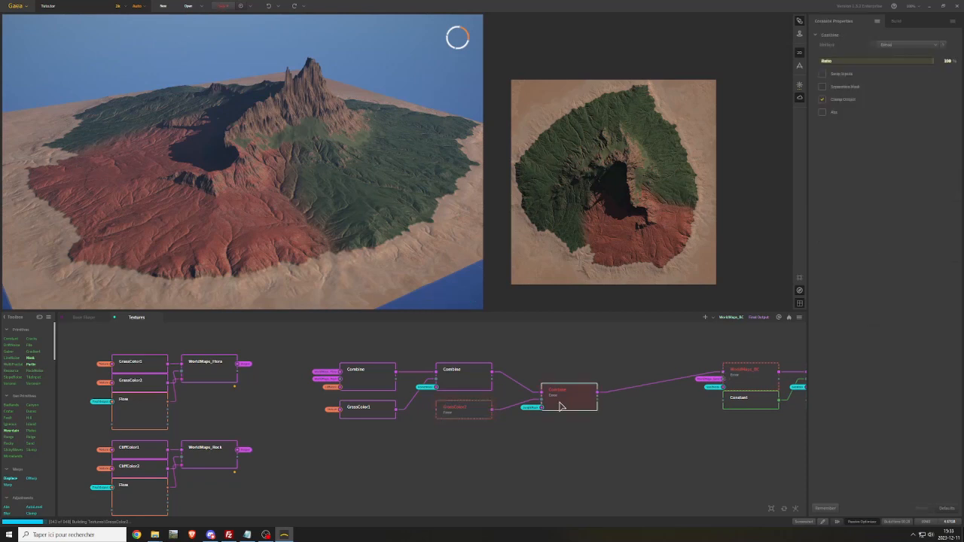
pyautogui.rightClick(408, 427)
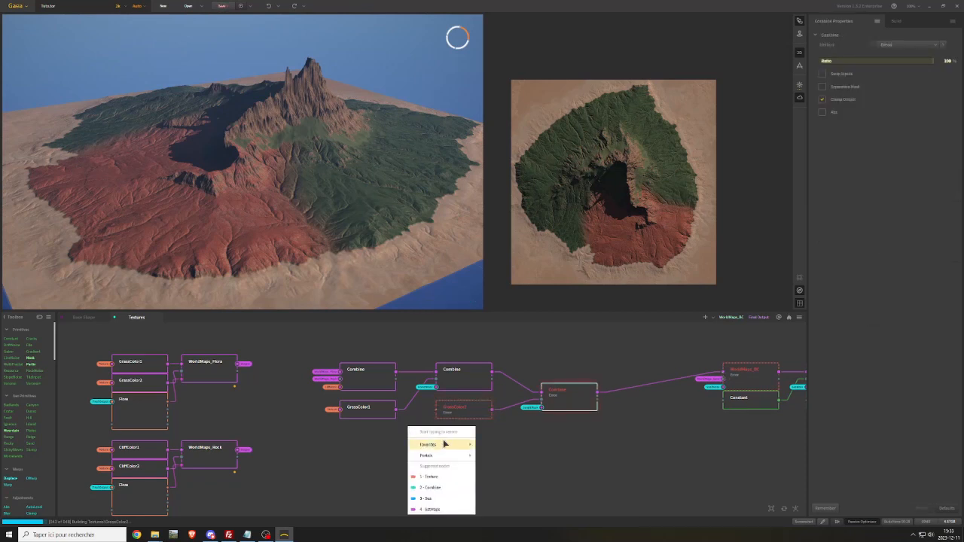
pyautogui.moveTo(472, 456)
pyautogui.click(497, 413)
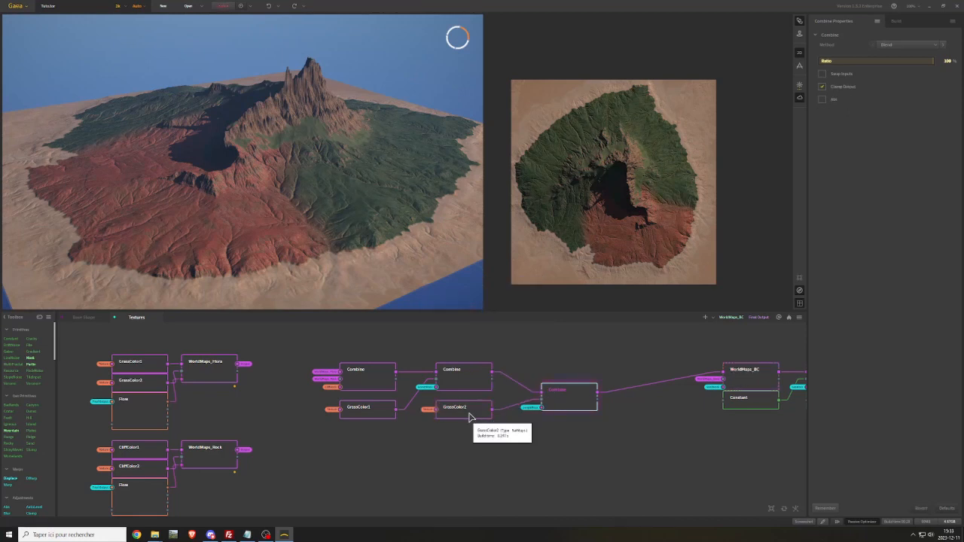
pyautogui.moveTo(575, 406); pyautogui.dragTo(584, 385)
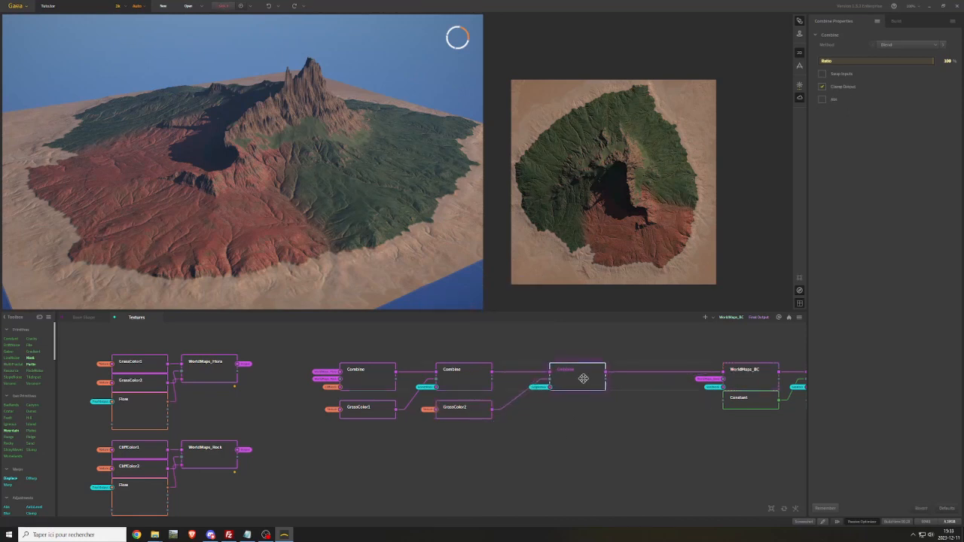
# Choose satellite map 0022 from the Green library for the copied GrassColor2 and preview the terrain with WorldMaps_BC
pyautogui.click(468, 411)
pyautogui.scroll(4, 839, 165)
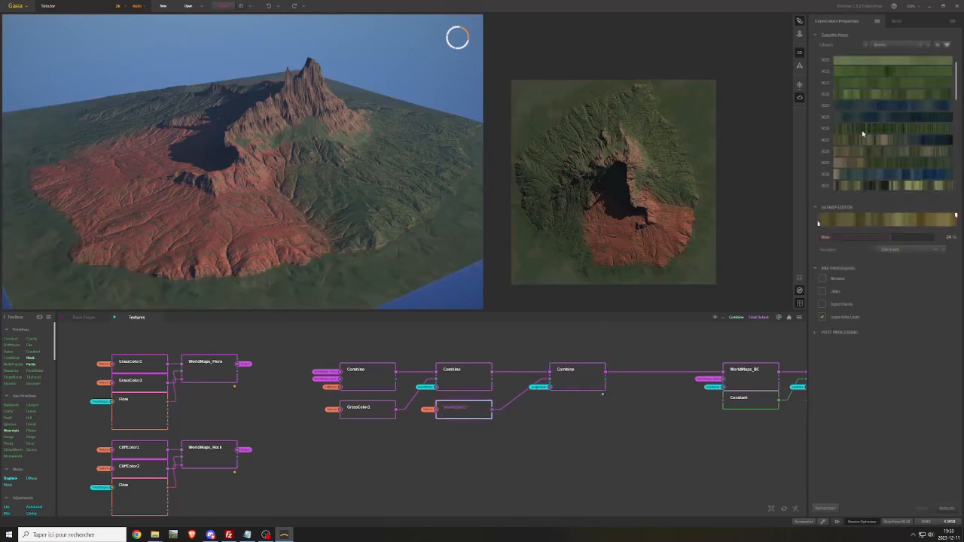
pyautogui.click(863, 134)
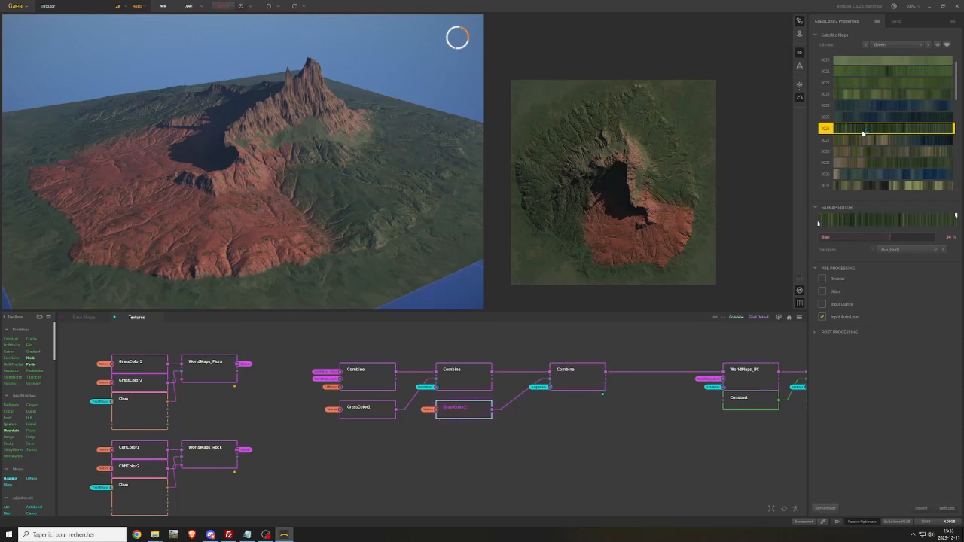
pyautogui.scroll(1, 863, 131)
pyautogui.click(868, 121)
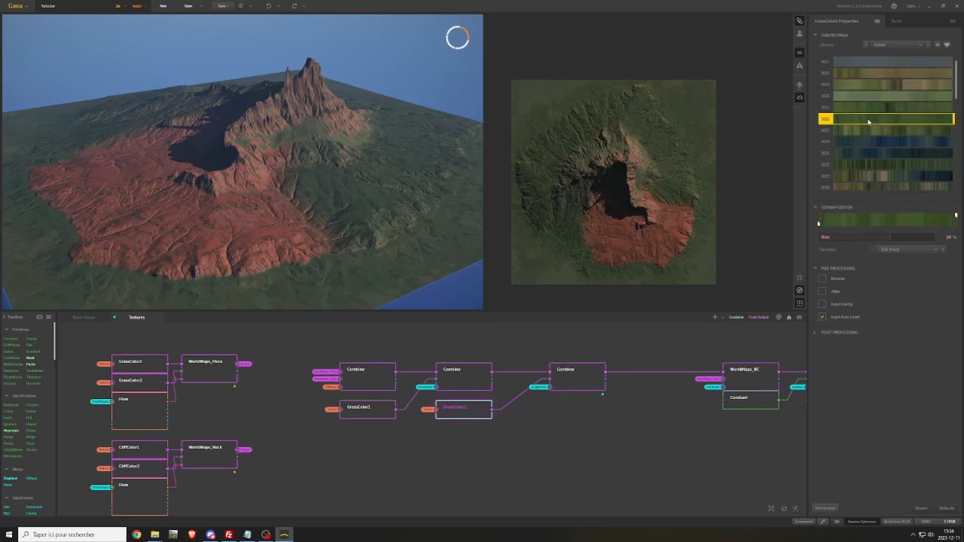
pyautogui.scroll(4, 265, 207)
pyautogui.moveTo(265, 207); pyautogui.dragTo(293, 151)
pyautogui.scroll(2, 293, 150)
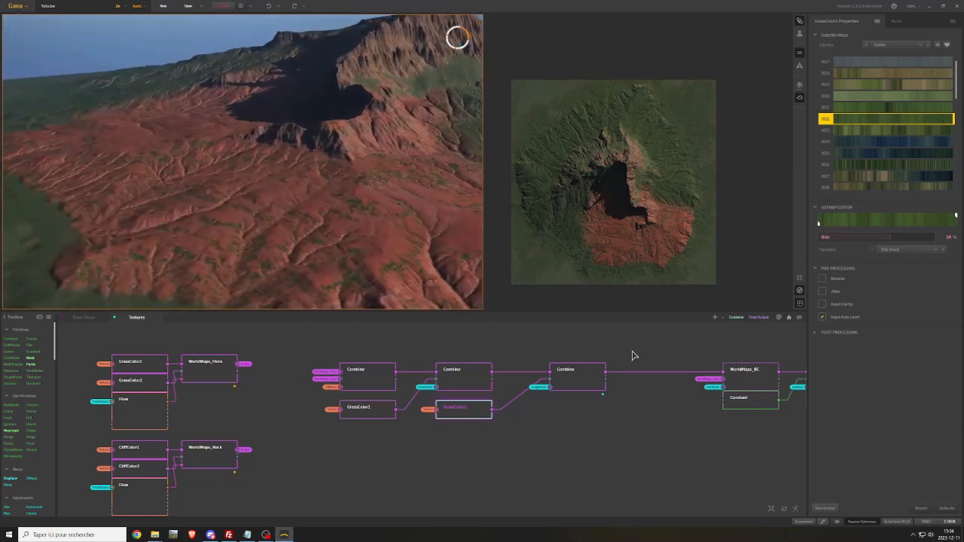
pyautogui.click(738, 386)
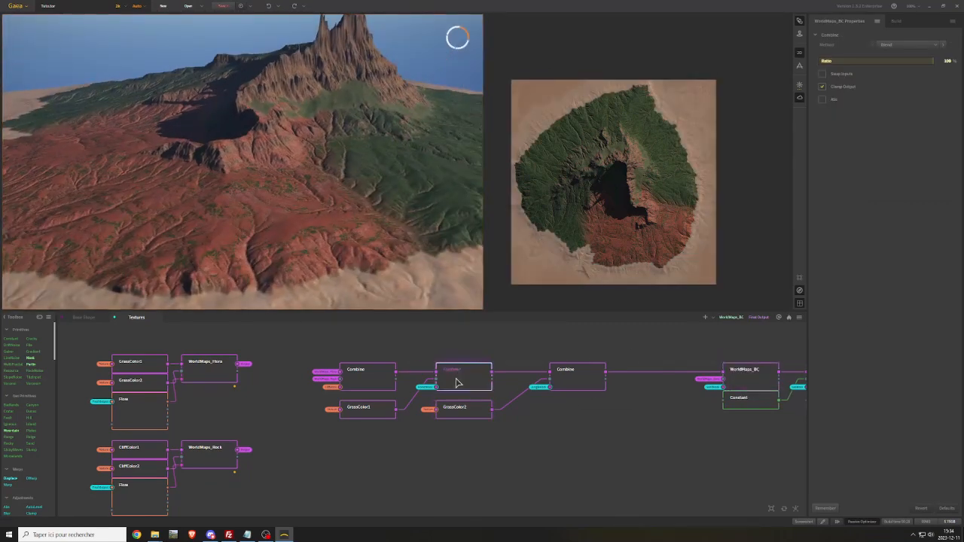
# Compact the final color chain by closing the gaps between the Combine and GrassColor nodes and moving the WorldMaps_BC-to-Minimap group closer
pyautogui.moveTo(456, 381); pyautogui.dragTo(436, 375)
pyautogui.moveTo(384, 414); pyautogui.dragTo(380, 401)
pyautogui.moveTo(447, 381); pyautogui.dragTo(426, 396)
pyautogui.moveTo(573, 377); pyautogui.dragTo(512, 375)
pyautogui.moveTo(714, 341); pyautogui.dragTo(565, 352, button='middle')
pyautogui.moveTo(566, 352); pyautogui.dragTo(801, 423)
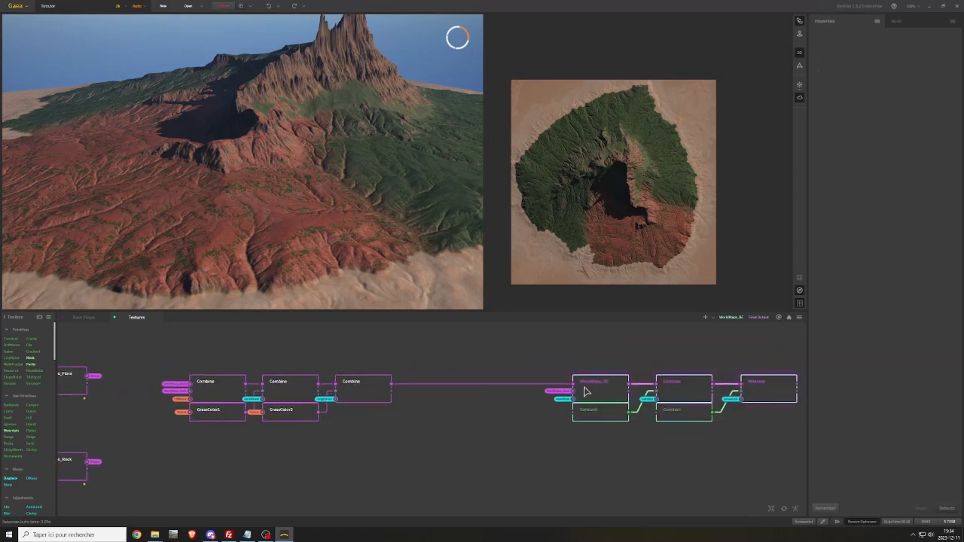
pyautogui.moveTo(586, 390); pyautogui.dragTo(440, 390)
# Preview the Minimap node on the whole island in the 3D view
pyautogui.click(614, 396)
pyautogui.scroll(-5, 276, 160)
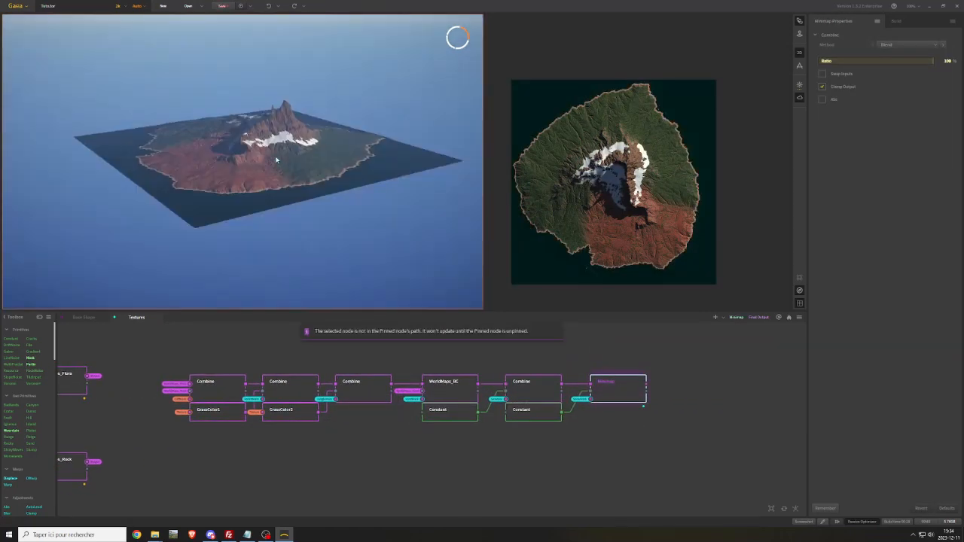
pyautogui.scroll(4, 277, 161)
pyautogui.moveTo(277, 160); pyautogui.dragTo(306, 166)
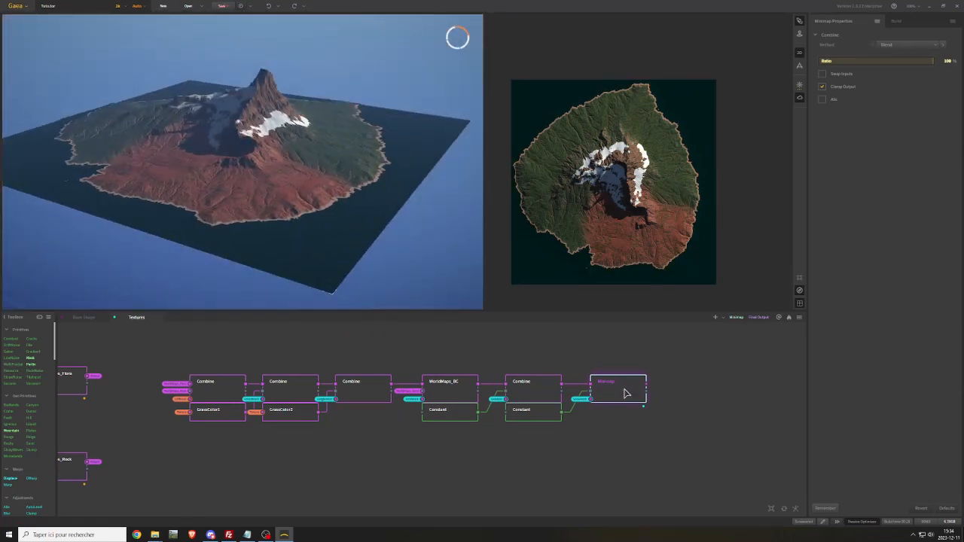
# Review the CliffMask, GrassMask, ForestMask and JungleMask nodes available in the Textures graph
pyautogui.moveTo(446, 409)
pyautogui.mouseDown()
pyautogui.moveTo(447, 427)
pyautogui.moveTo(448, 409)
pyautogui.mouseUp()
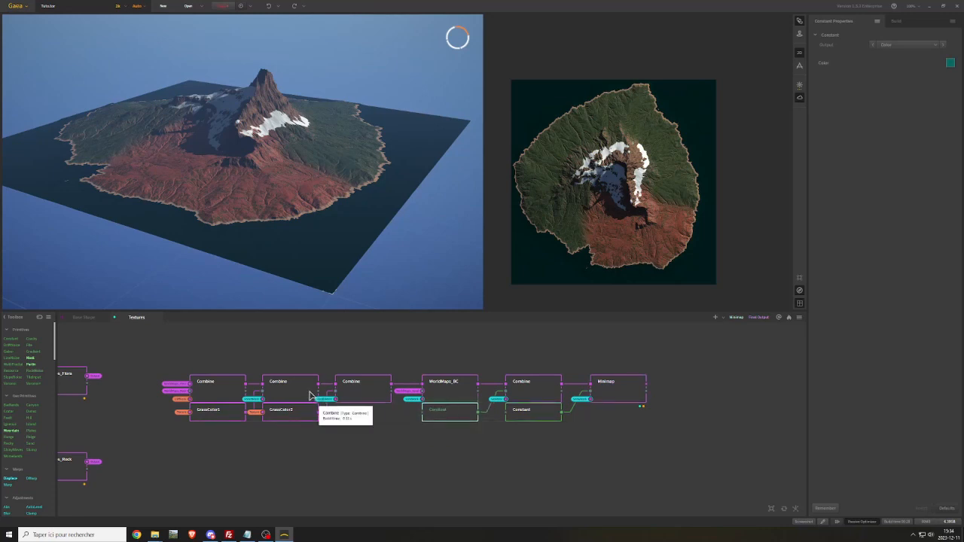
pyautogui.moveTo(349, 360); pyautogui.dragTo(559, 359, button='middle')
pyautogui.moveTo(323, 462); pyautogui.dragTo(574, 395, button='middle')
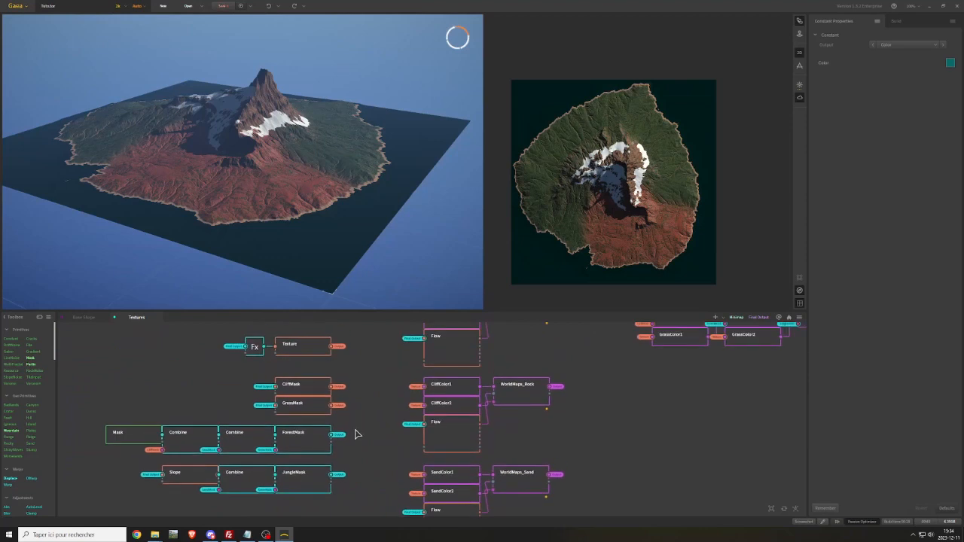
pyautogui.click(302, 389)
pyautogui.click(304, 406)
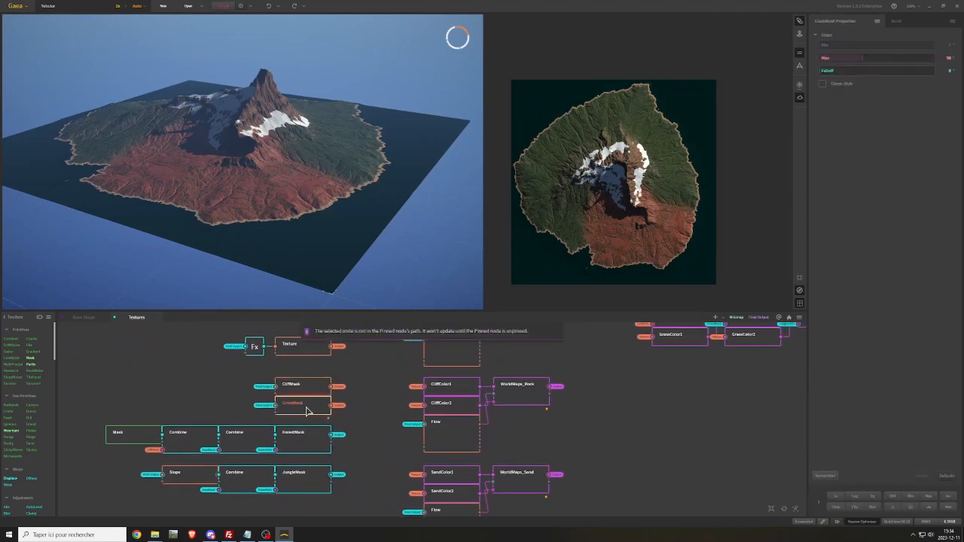
pyautogui.click(305, 438)
pyautogui.click(302, 479)
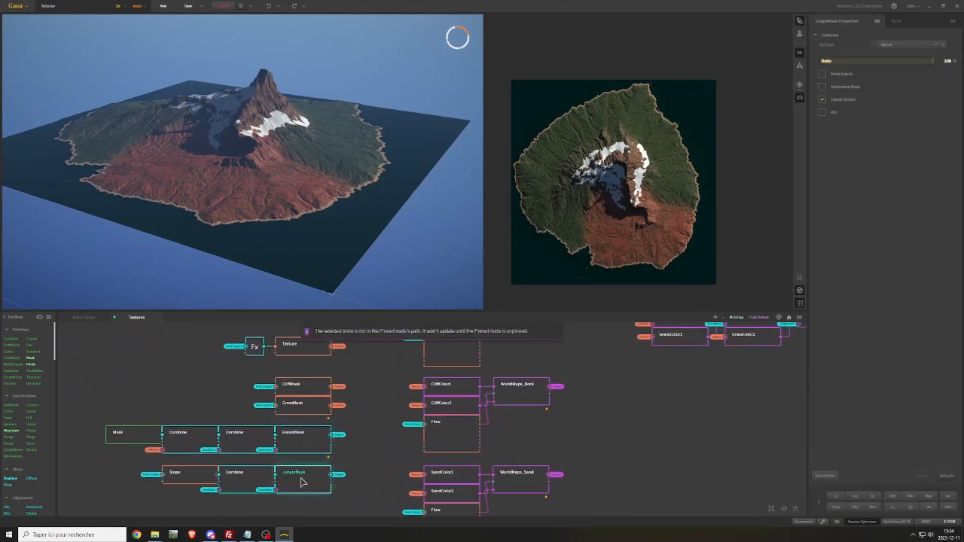
pyautogui.moveTo(371, 456); pyautogui.dragTo(305, 419, button='middle')
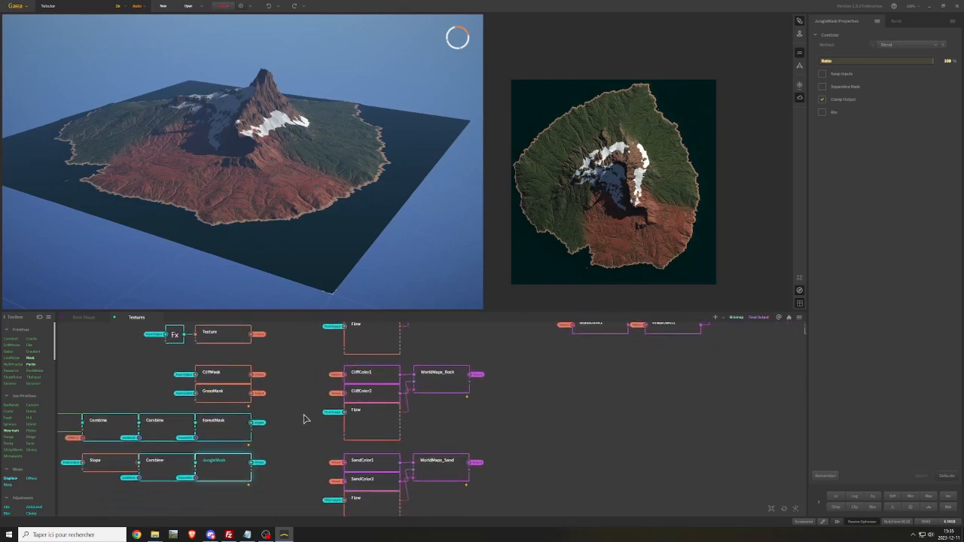
# Add an RGBMix node in the empty area below the final color chain
pyautogui.moveTo(601, 459); pyautogui.dragTo(437, 464, button='middle')
pyautogui.click(433, 410)
pyautogui.rightClick(433, 405)
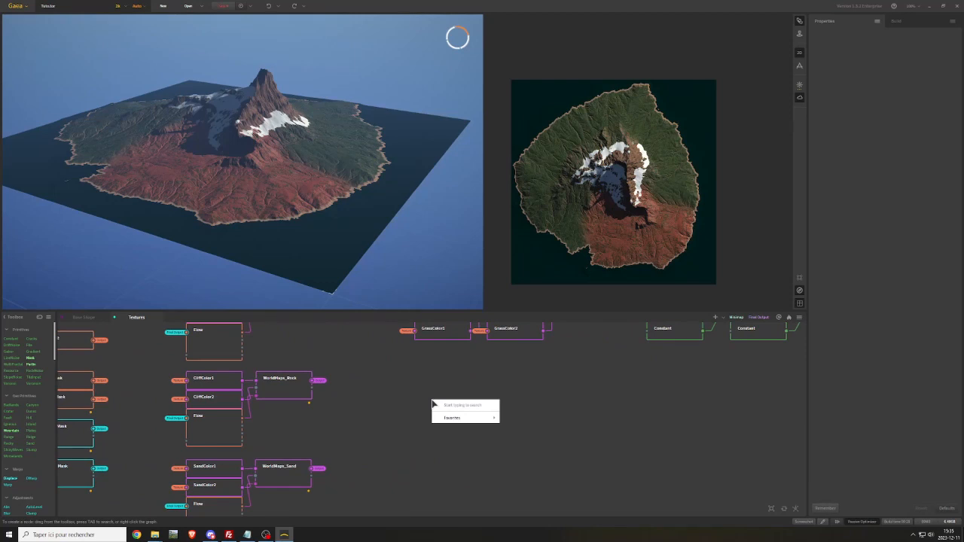
pyautogui.write('rgb')
pyautogui.press('Return')
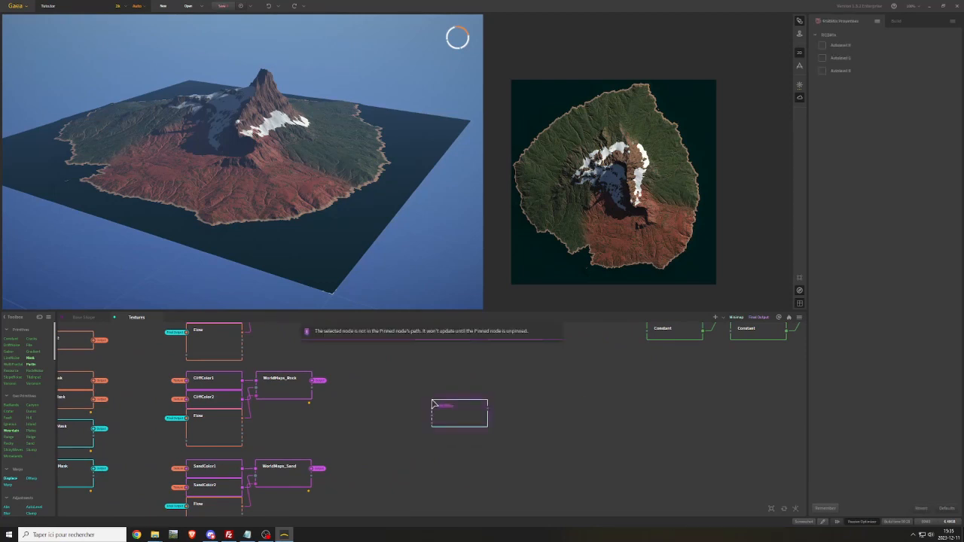
# Reposition the RGBMix node and attach the SeaMask portal to its first input
pyautogui.moveTo(456, 409); pyautogui.dragTo(428, 381)
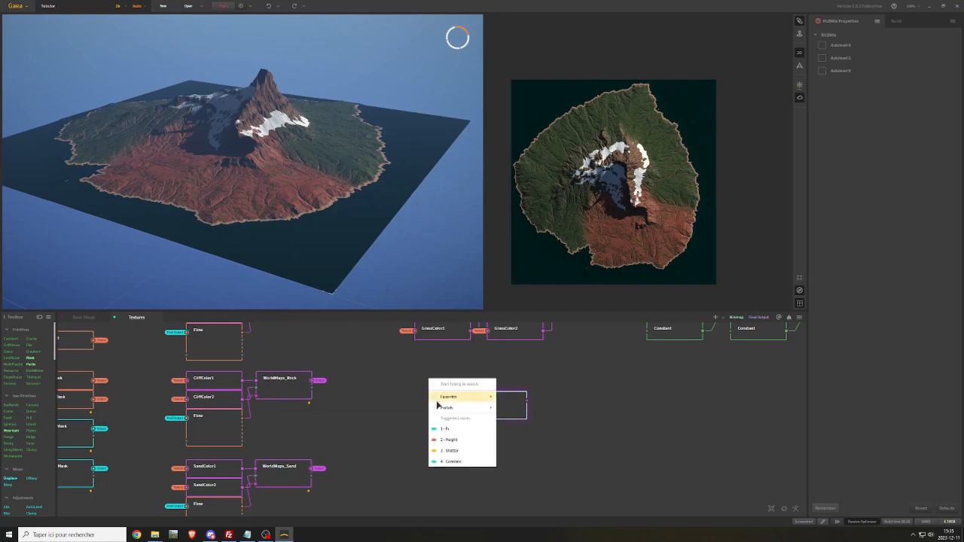
pyautogui.moveTo(482, 411)
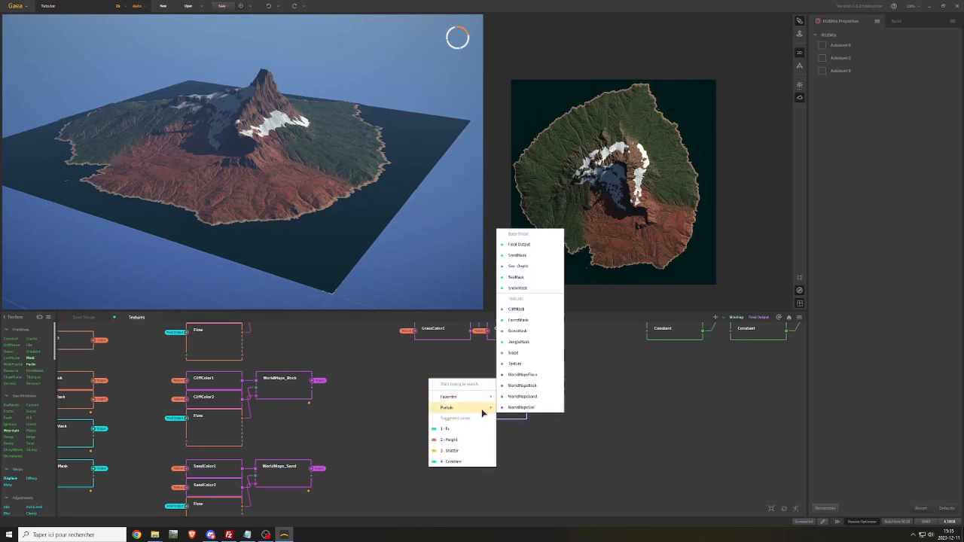
pyautogui.click(519, 278)
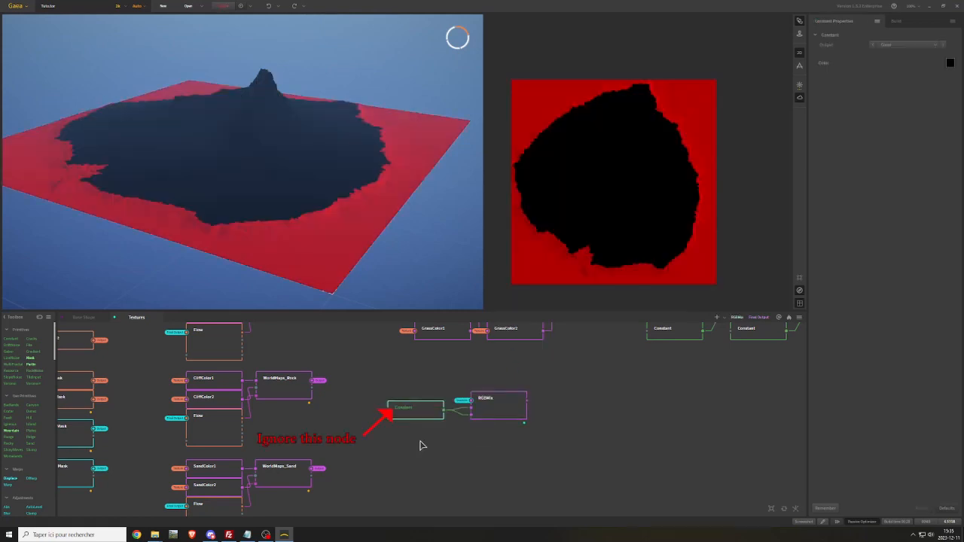
# Add a Slope node below the RGBMix node and attach the Final Output portal to its input
pyautogui.rightClick(423, 446)
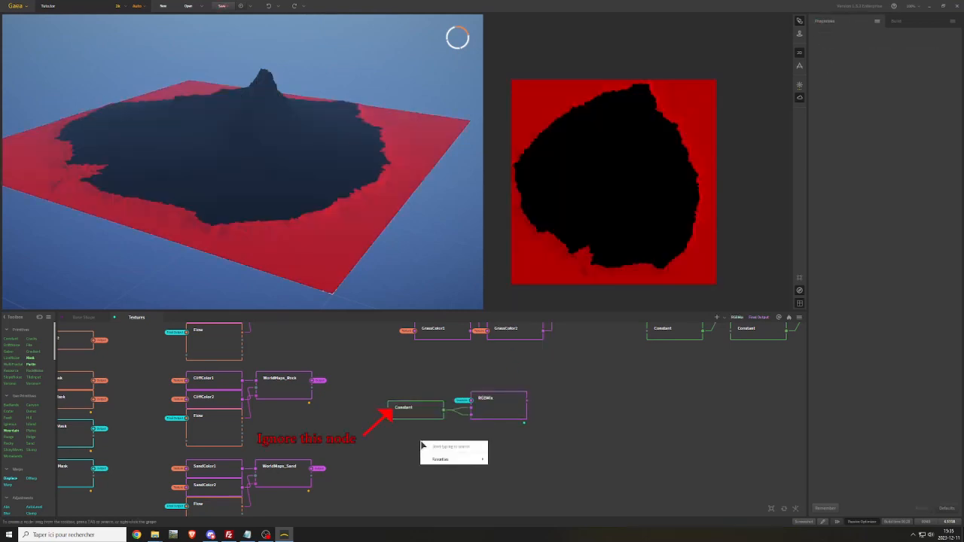
pyautogui.write('slope')
pyautogui.press('Return')
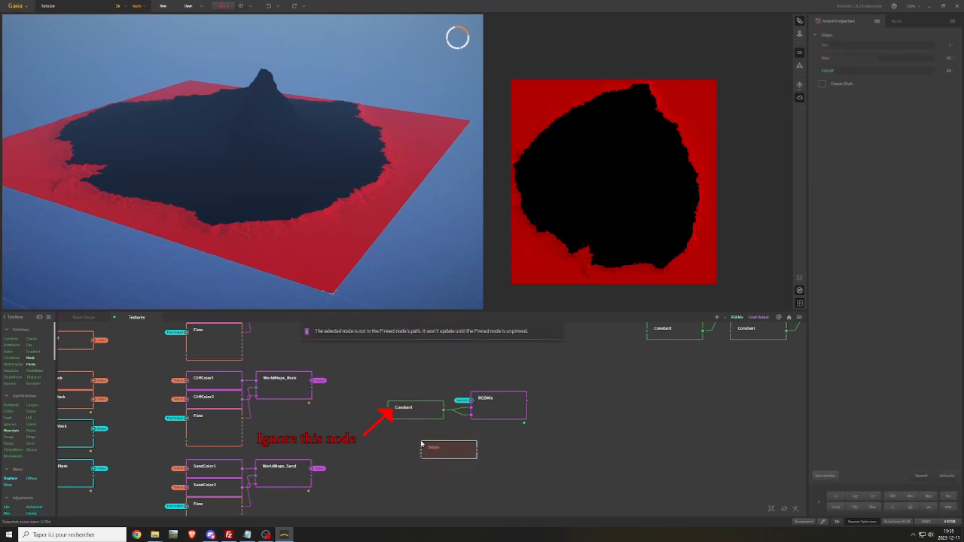
pyautogui.rightClick(399, 447)
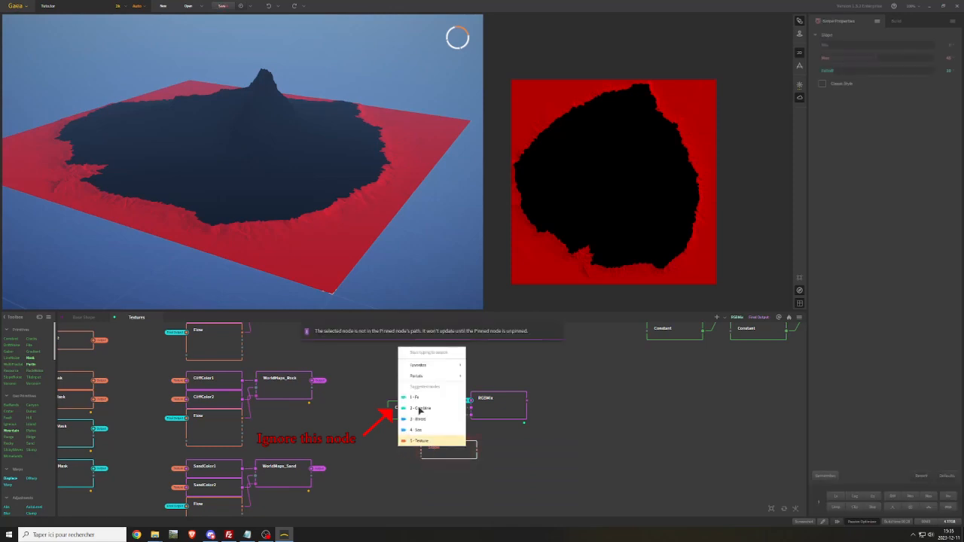
pyautogui.moveTo(450, 377)
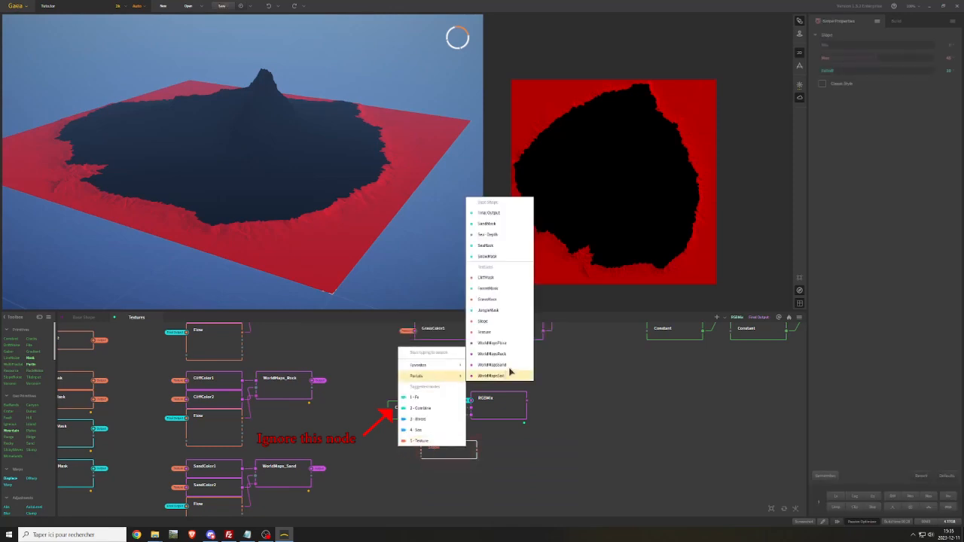
pyautogui.click(490, 213)
pyautogui.moveTo(455, 455); pyautogui.dragTo(418, 439)
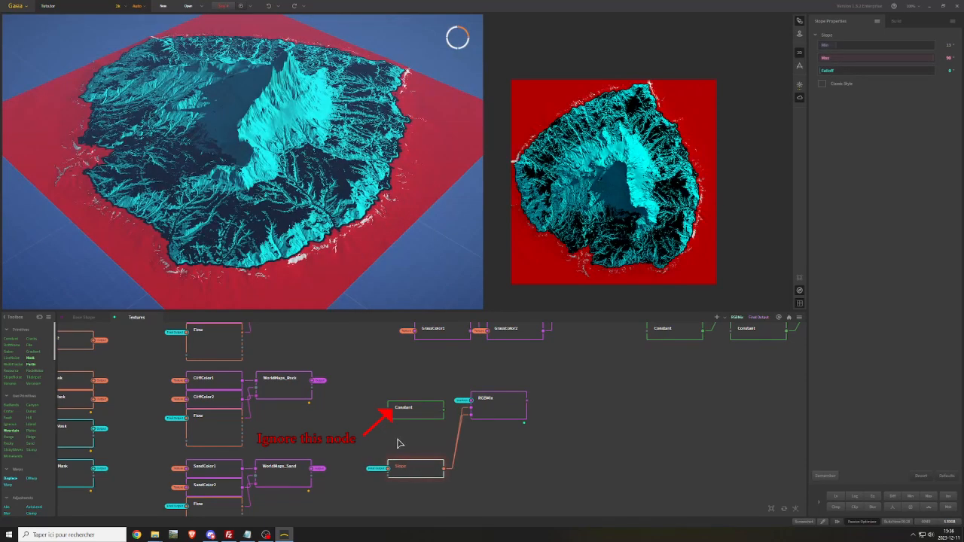
# Feed RGBMix's second input from a copy of the Slope node supplied by the Final Output portal
pyautogui.click(442, 483)
pyautogui.click(426, 473)
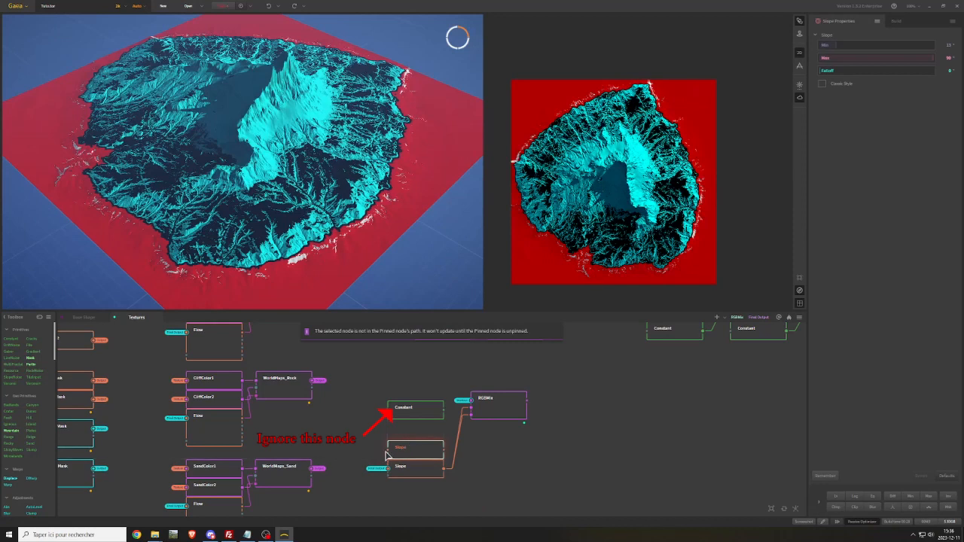
pyautogui.rightClick(401, 465)
pyautogui.moveTo(426, 384)
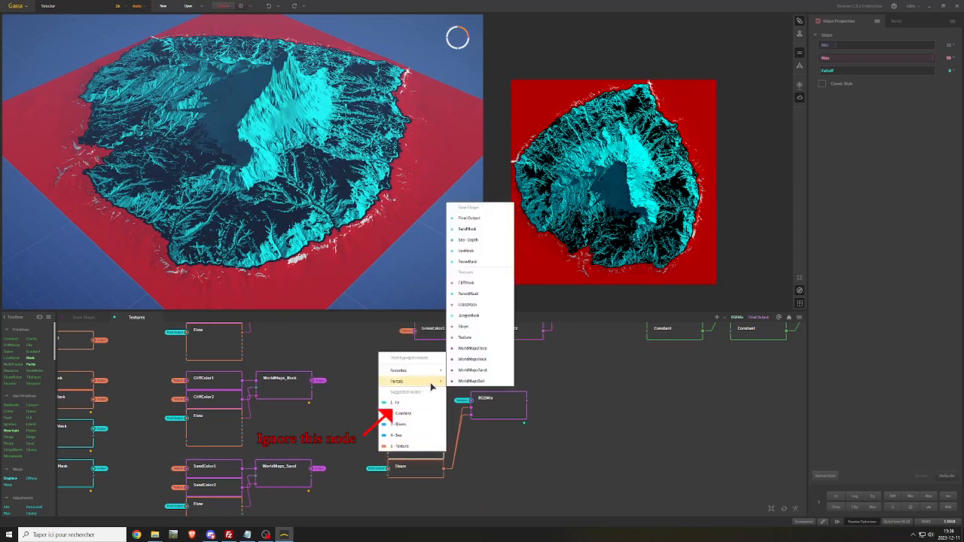
pyautogui.click(468, 229)
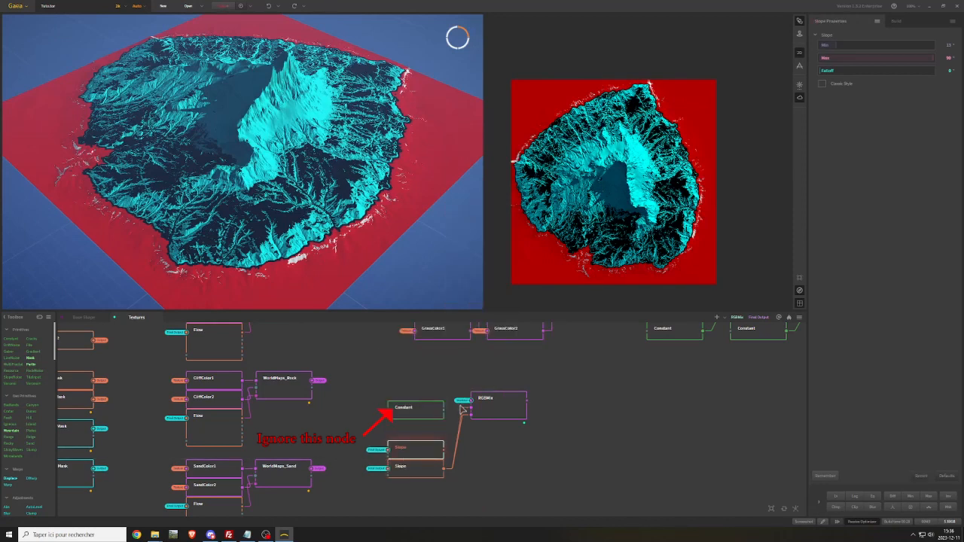
pyautogui.moveTo(445, 456); pyautogui.dragTo(476, 411)
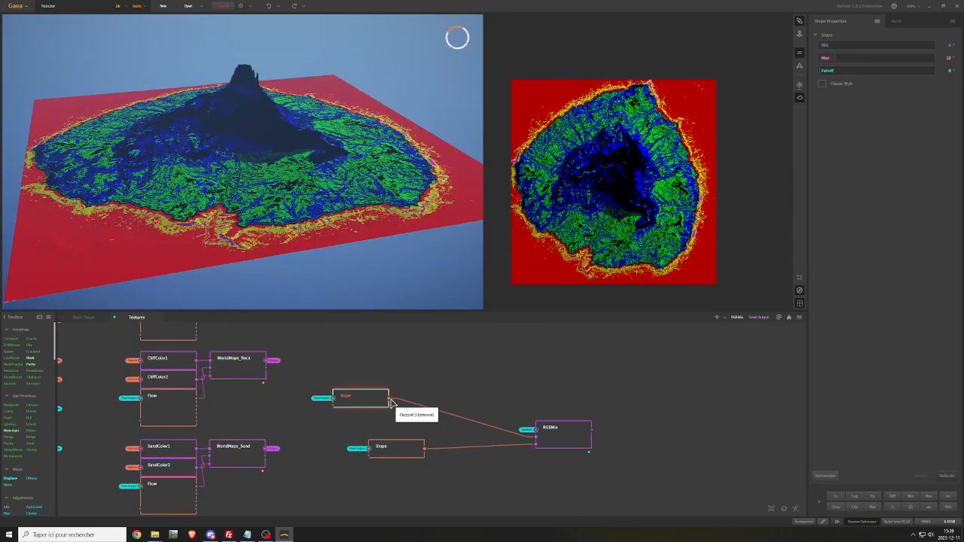
# Add a Combine node beside the upper Slope node and feed it from that Slope's output
pyautogui.moveTo(389, 398); pyautogui.dragTo(418, 395)
pyautogui.write('com')
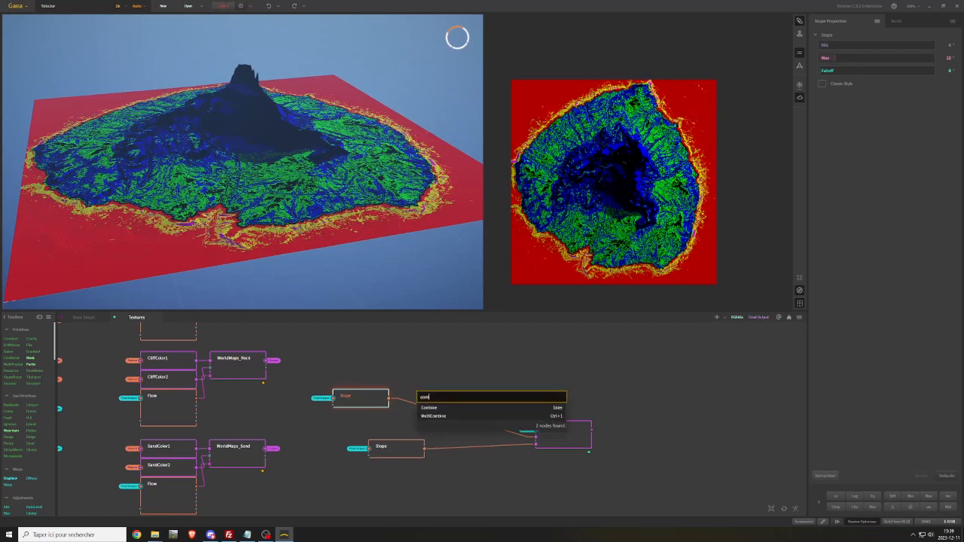
pyautogui.press('Return')
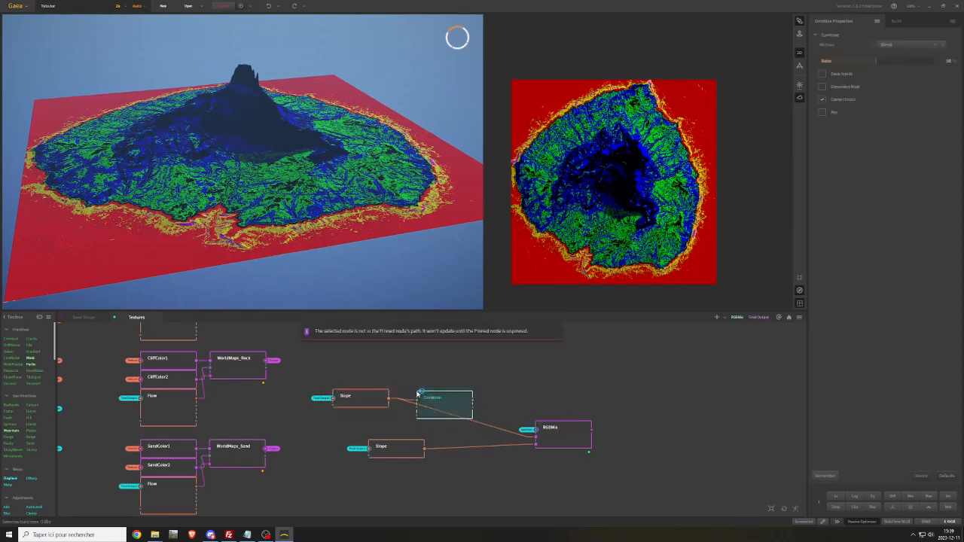
pyautogui.moveTo(445, 398); pyautogui.dragTo(431, 398)
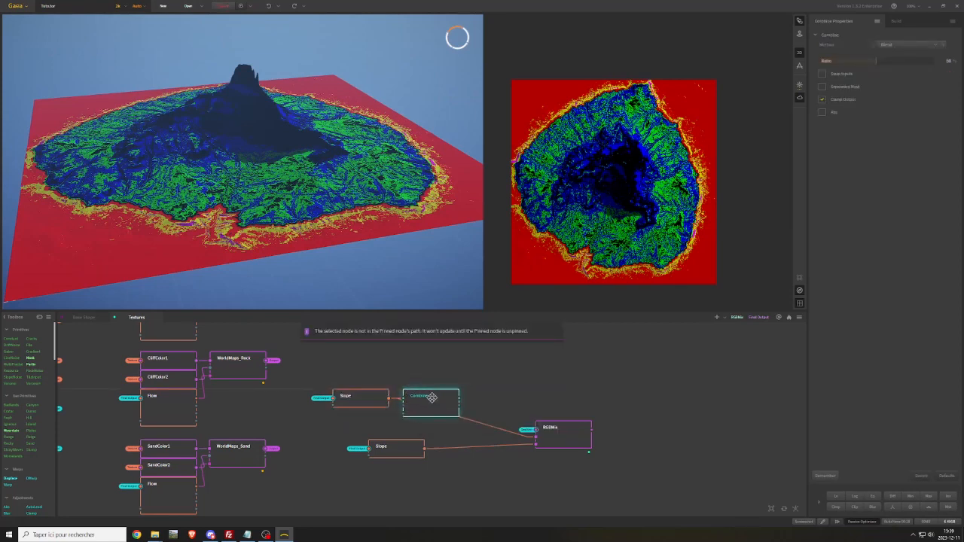
# Attach the SeaMask portal to the Combine node's mask input
pyautogui.rightClick(404, 416)
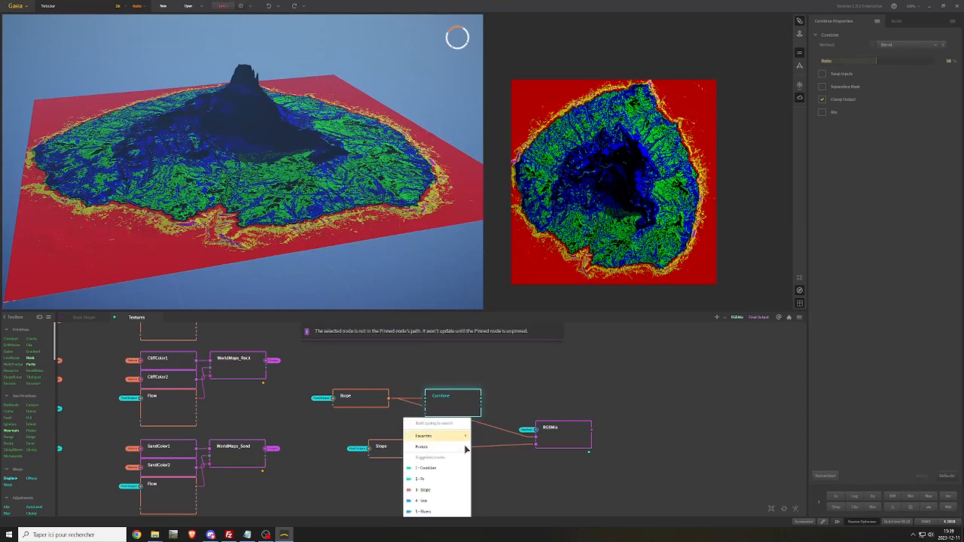
pyautogui.moveTo(466, 447)
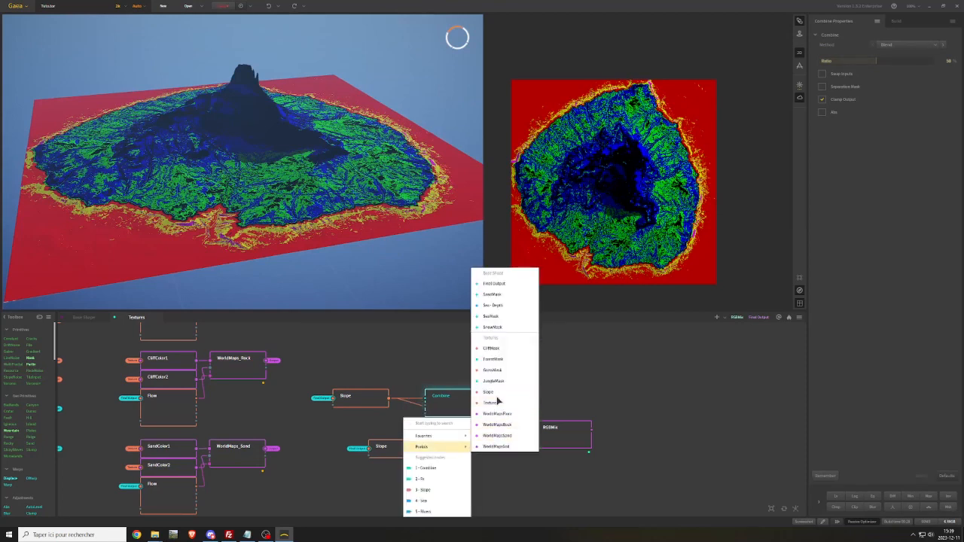
pyautogui.click(497, 320)
# Add a Height node above the upper Slope node and attach the Final Output portal to its input
pyautogui.rightClick(389, 367)
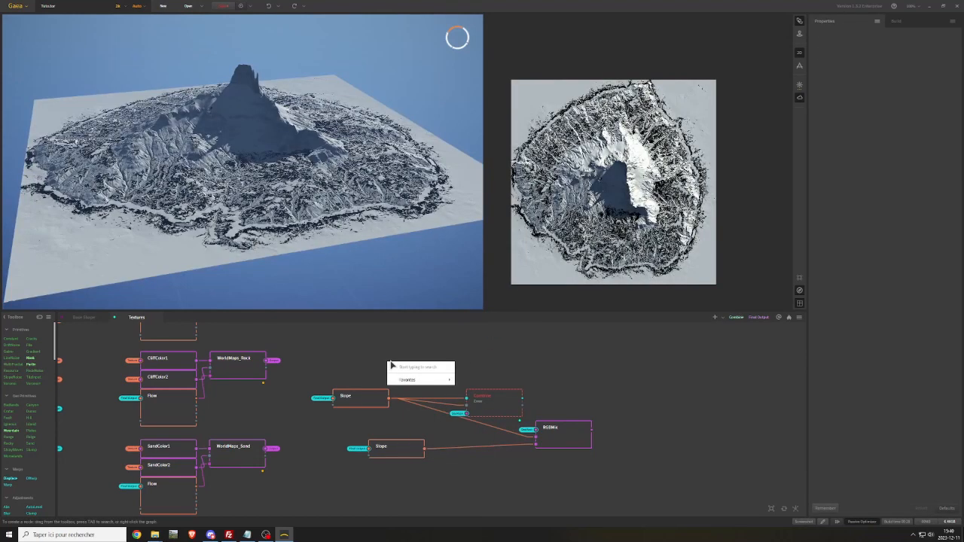
pyautogui.write('height')
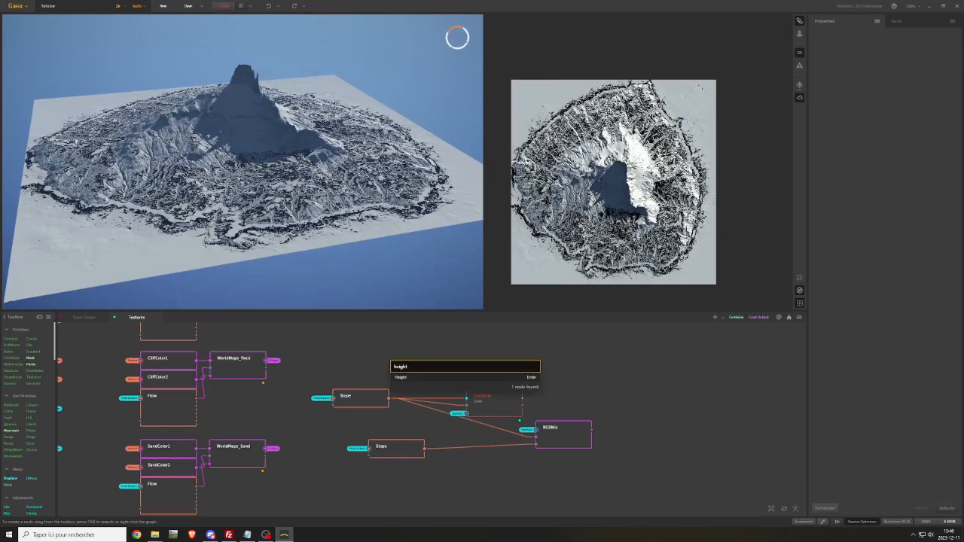
pyautogui.press('Return')
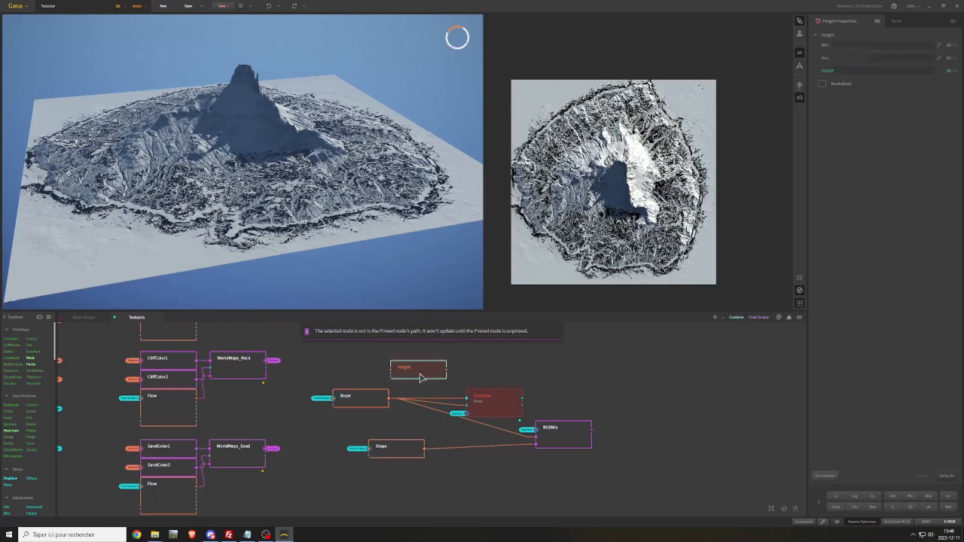
pyautogui.rightClick(362, 369)
pyautogui.moveTo(422, 395)
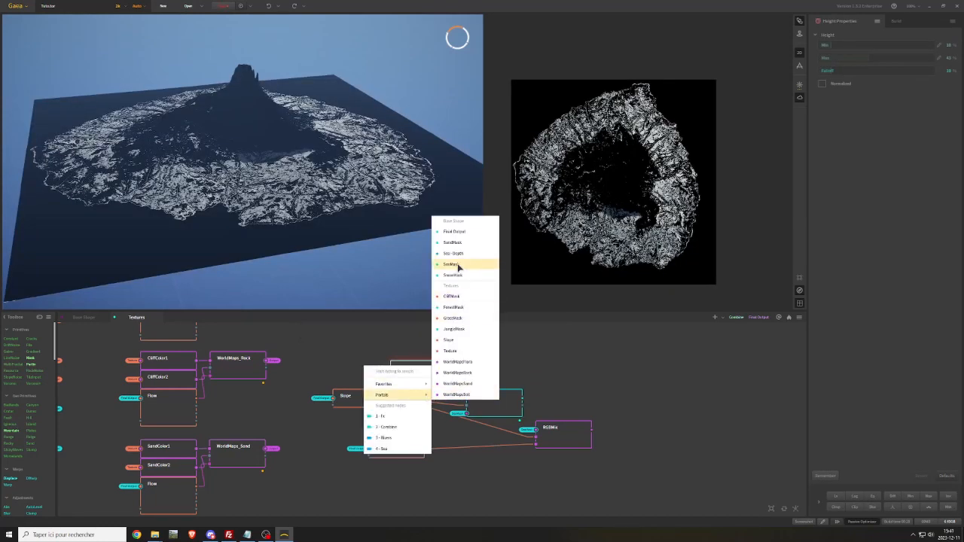
pyautogui.click(454, 231)
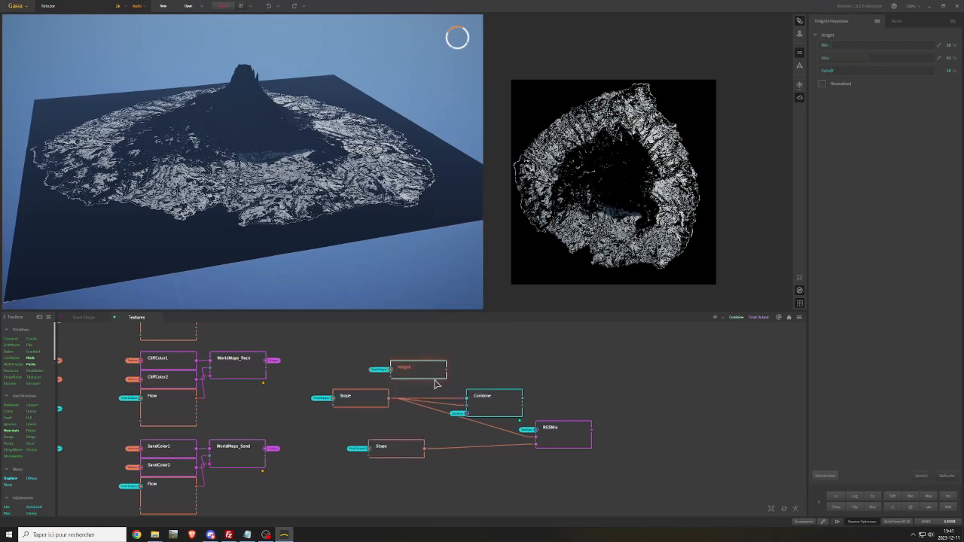
# Connect the Height node to Combine's first input and adjust Height's Min and Max range
pyautogui.moveTo(424, 369); pyautogui.dragTo(467, 399)
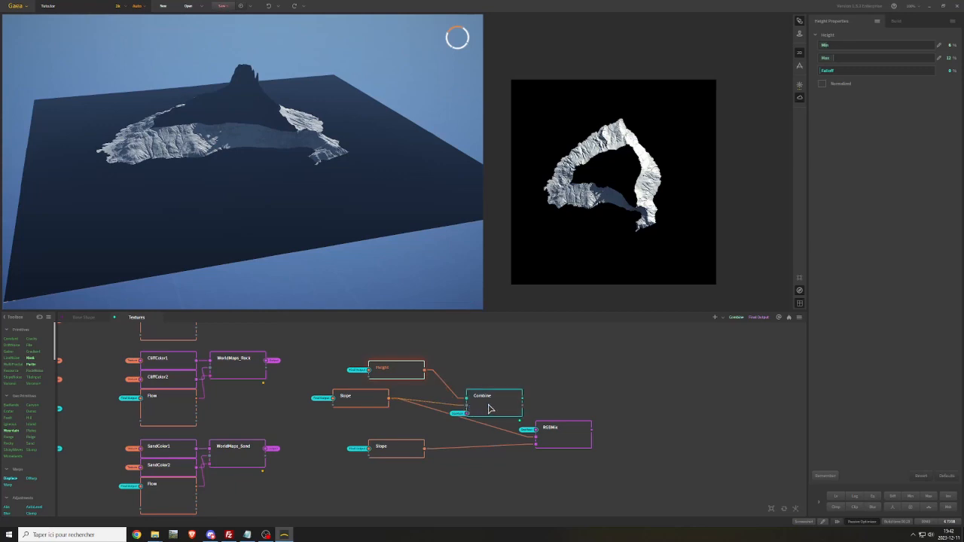
pyautogui.moveTo(489, 408); pyautogui.dragTo(498, 390)
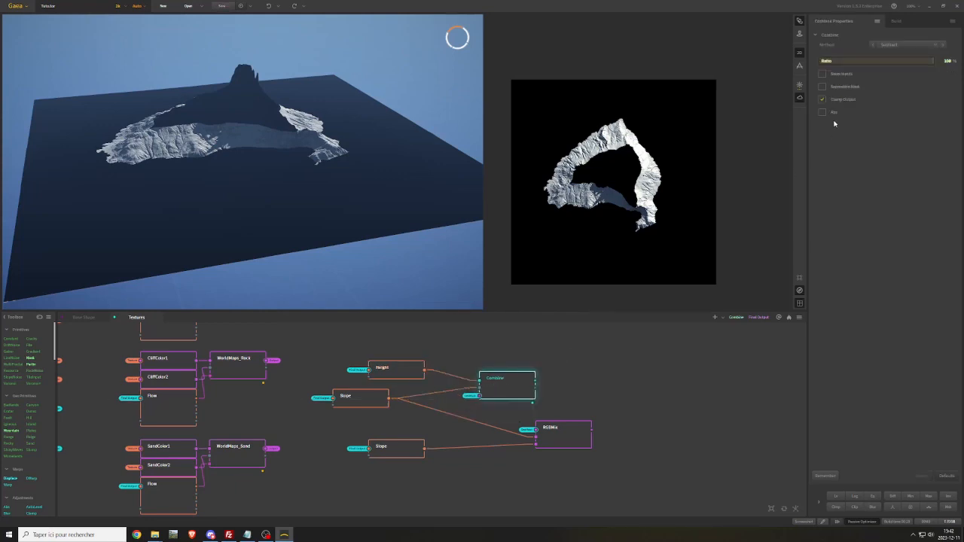
pyautogui.click(387, 371)
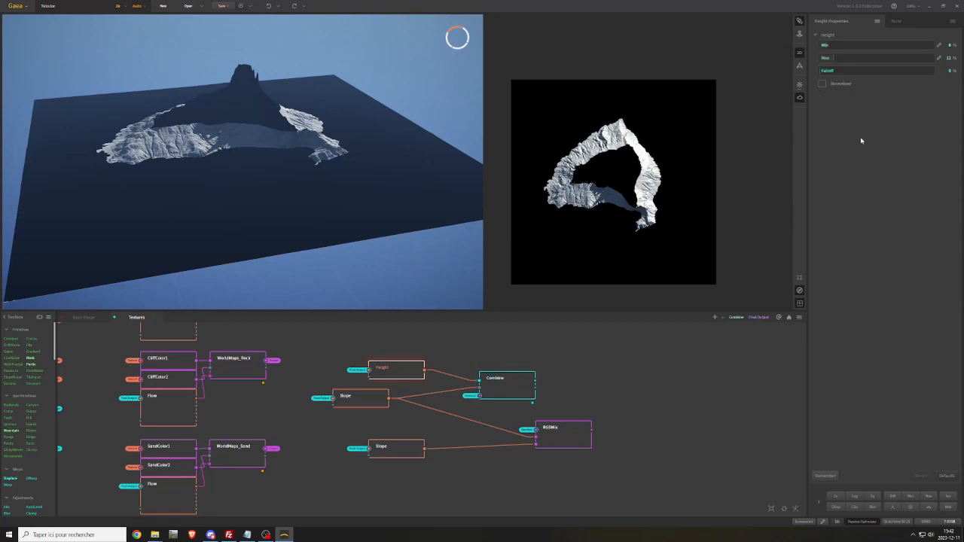
pyautogui.click(822, 83)
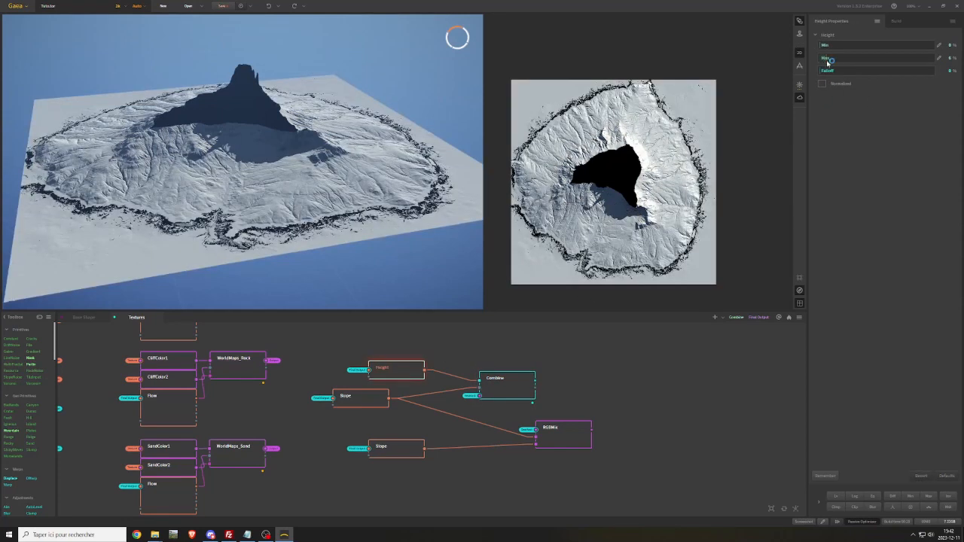
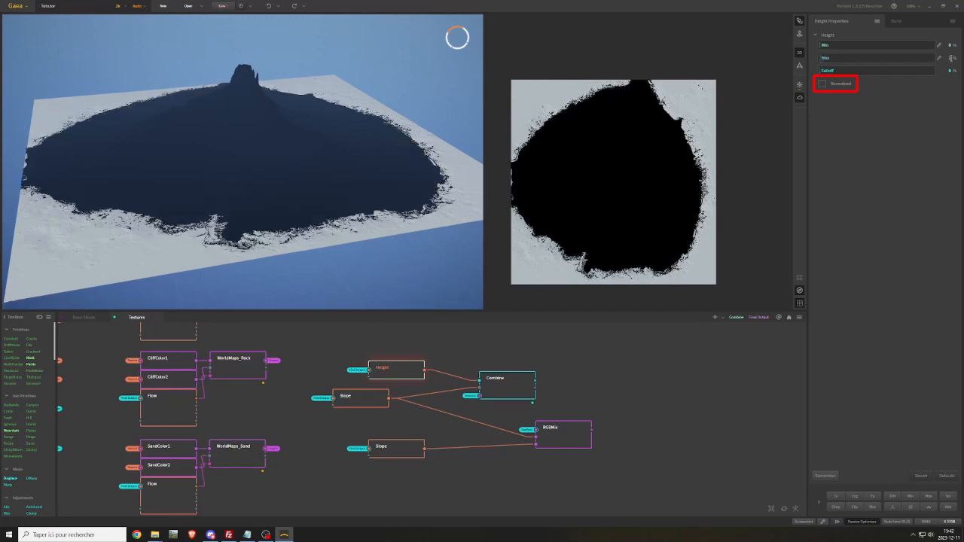
# Set the Height node's Max to 1 % and feed the Combine output into RGBMix's second input instead of the upper Slope
pyautogui.click(951, 58)
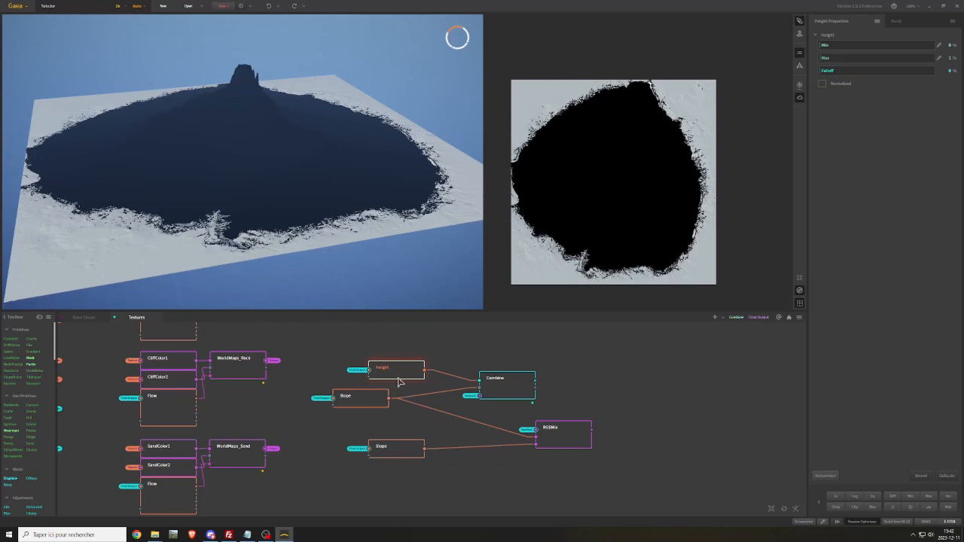
pyautogui.moveTo(401, 371); pyautogui.dragTo(365, 380)
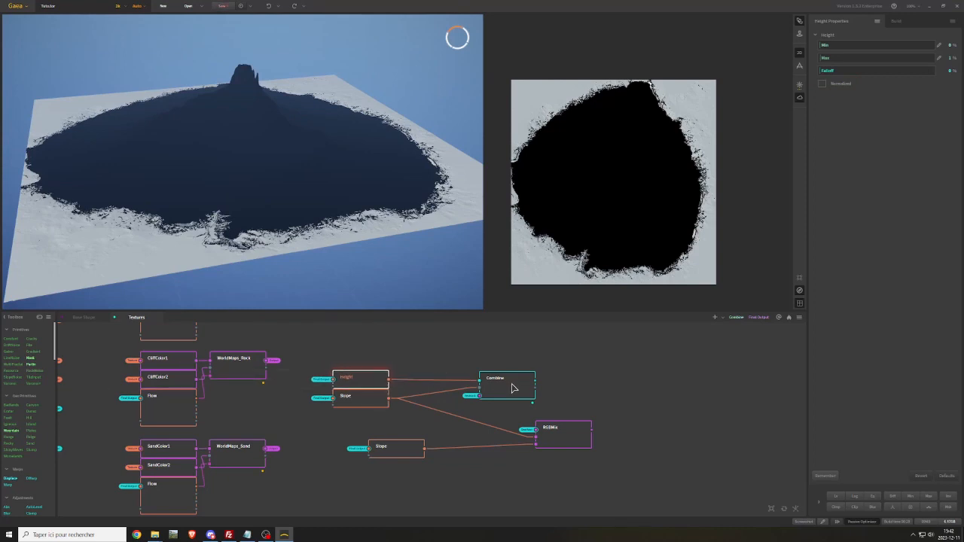
pyautogui.moveTo(511, 384); pyautogui.dragTo(537, 438)
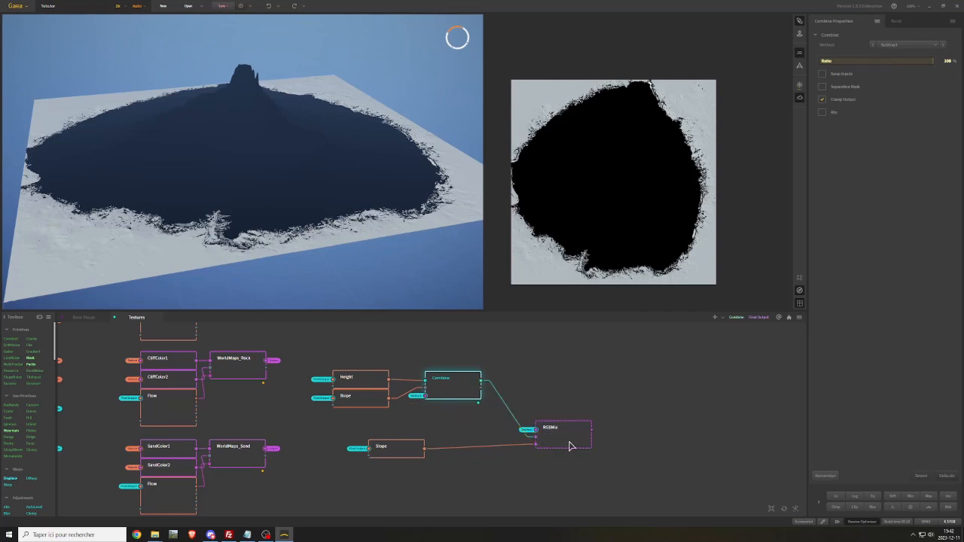
pyautogui.click(570, 446)
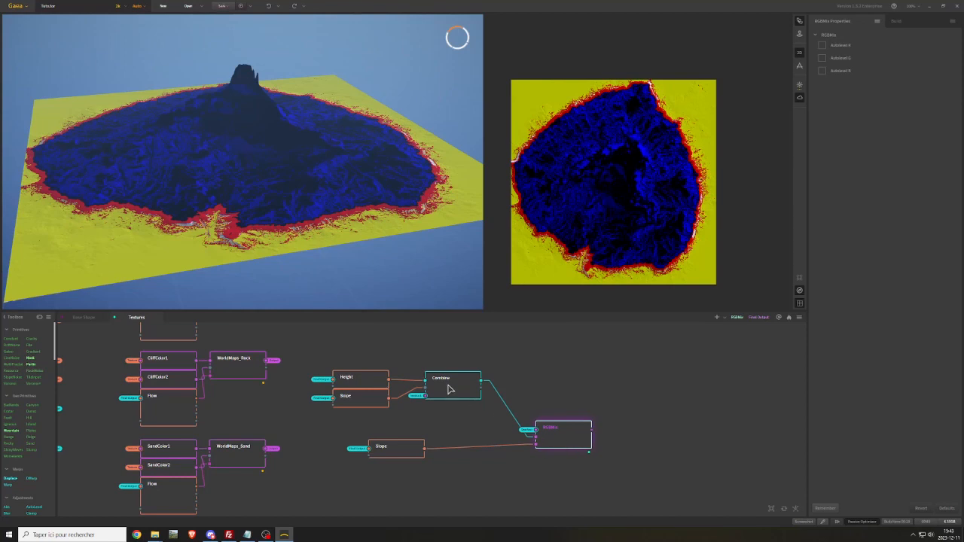
pyautogui.moveTo(448, 389); pyautogui.dragTo(429, 383)
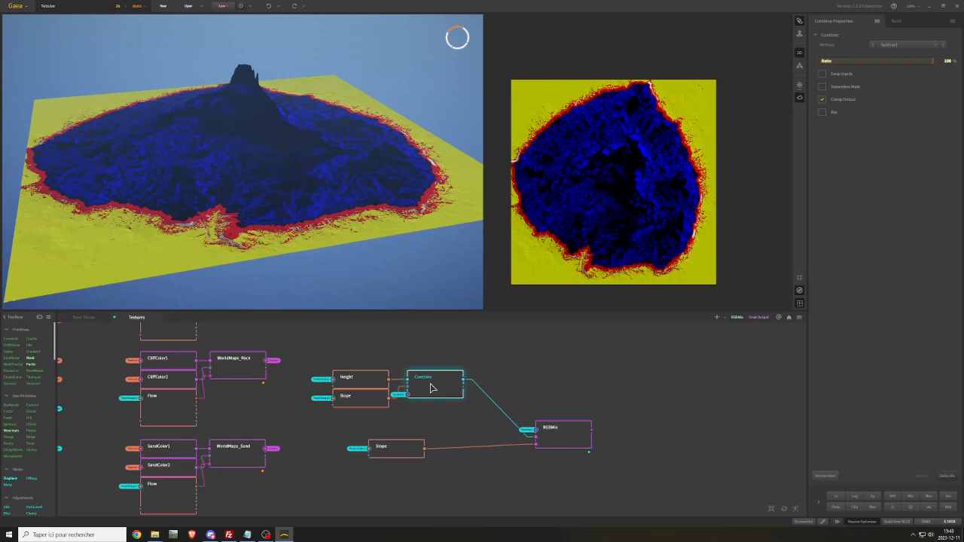
# Duplicate the Height and Combine nodes and align the lower Slope node beneath the copied Height
pyautogui.click(373, 385)
pyautogui.keyDown('ctrl'); pyautogui.click(429, 388); pyautogui.keyUp('ctrl')
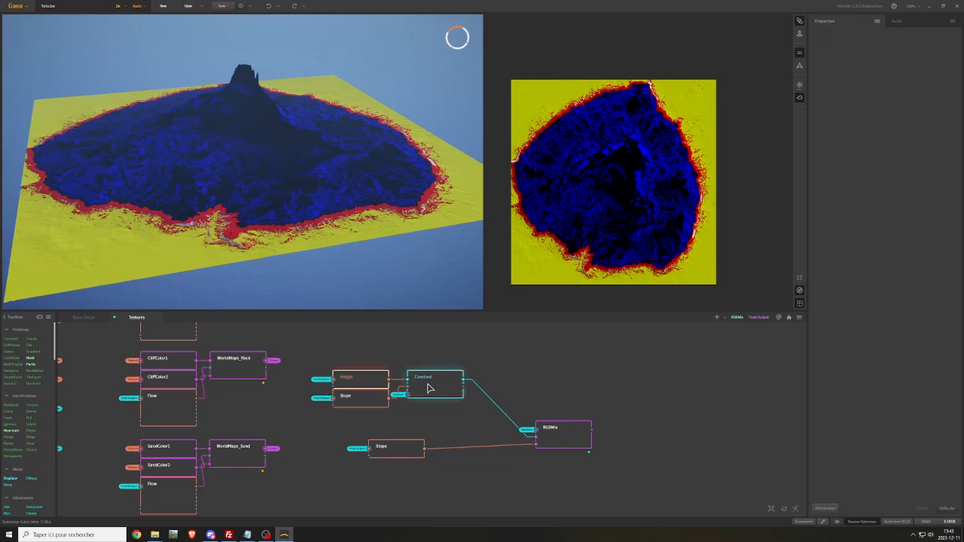
pyautogui.click(452, 474)
pyautogui.hotkey('ctrl', 'v')
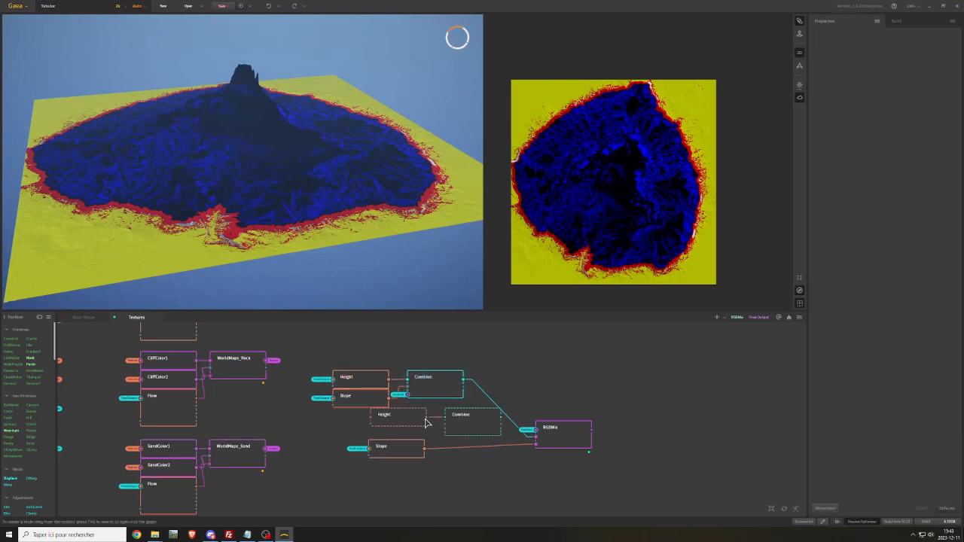
pyautogui.moveTo(403, 455); pyautogui.dragTo(404, 441)
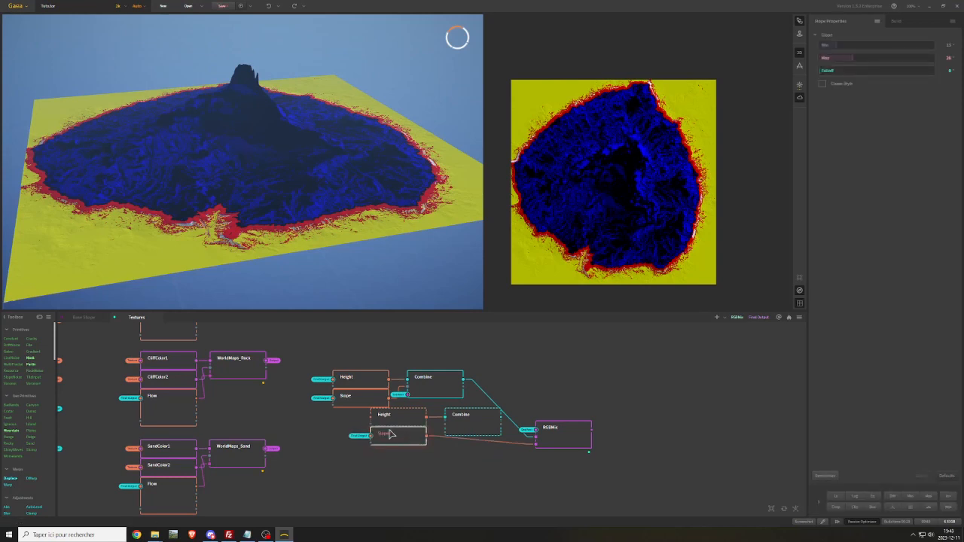
# Attach the Final Output portal to the duplicated Height node's input
pyautogui.rightClick(351, 422)
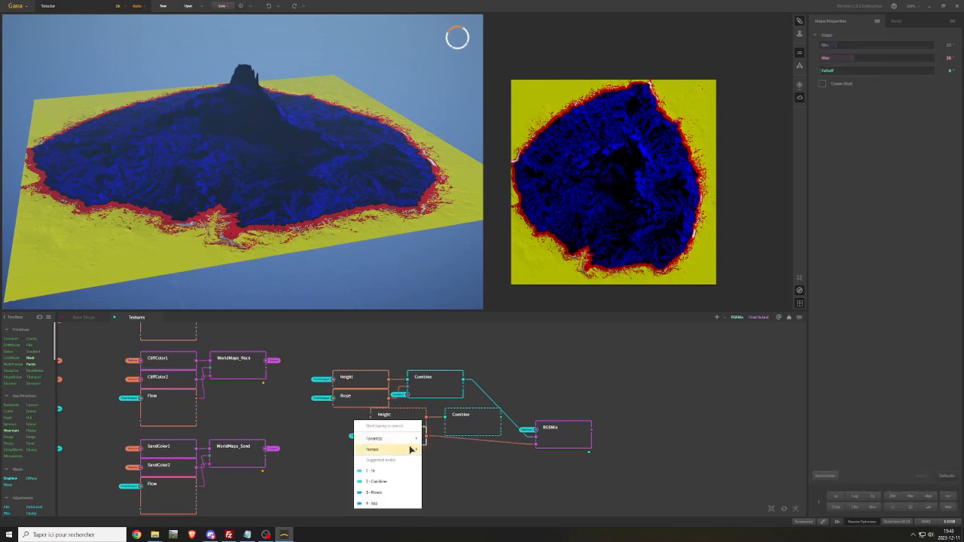
pyautogui.moveTo(414, 449)
pyautogui.click(444, 286)
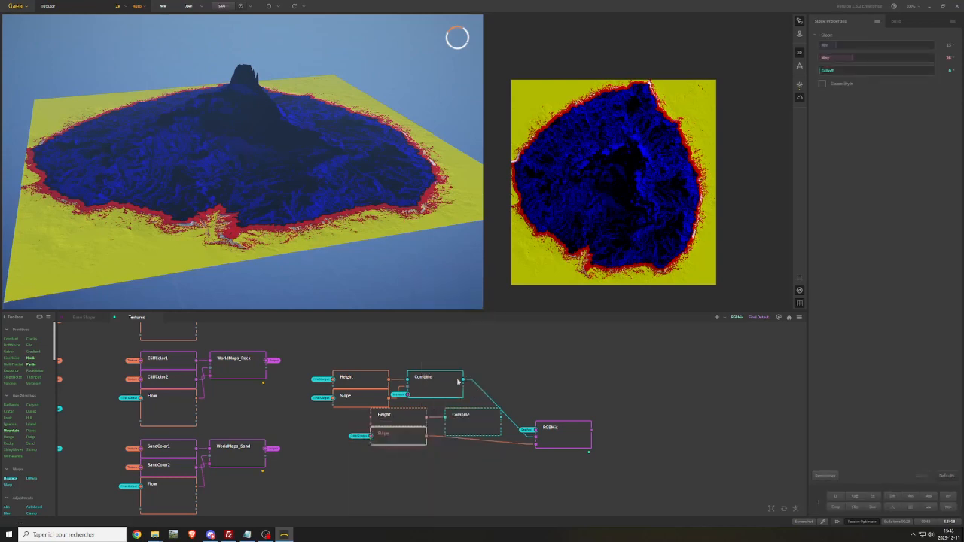
# Arrange the lower Height, Slope and Combine group, wire Slope into Combine and attach the SeaMask portal to Combine's mask input
pyautogui.moveTo(406, 421); pyautogui.dragTo(405, 420)
pyautogui.moveTo(476, 421); pyautogui.dragTo(408, 465)
pyautogui.rightClick(407, 467)
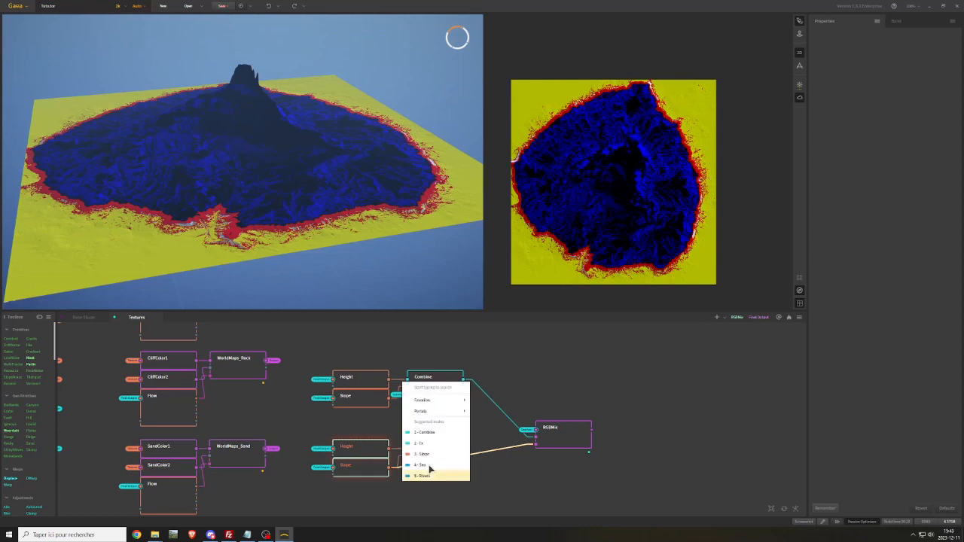
pyautogui.moveTo(456, 413)
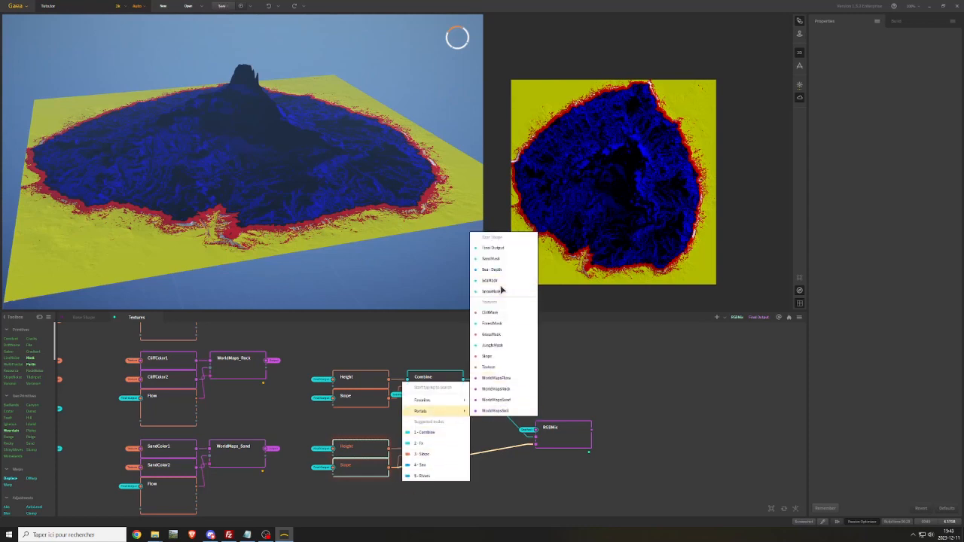
pyautogui.press('Escape')
# Connect the lower Combine to RGBMix's third input and move the upper Height, Slope and Combine group down closer to it
pyautogui.moveTo(463, 455); pyautogui.dragTo(536, 445)
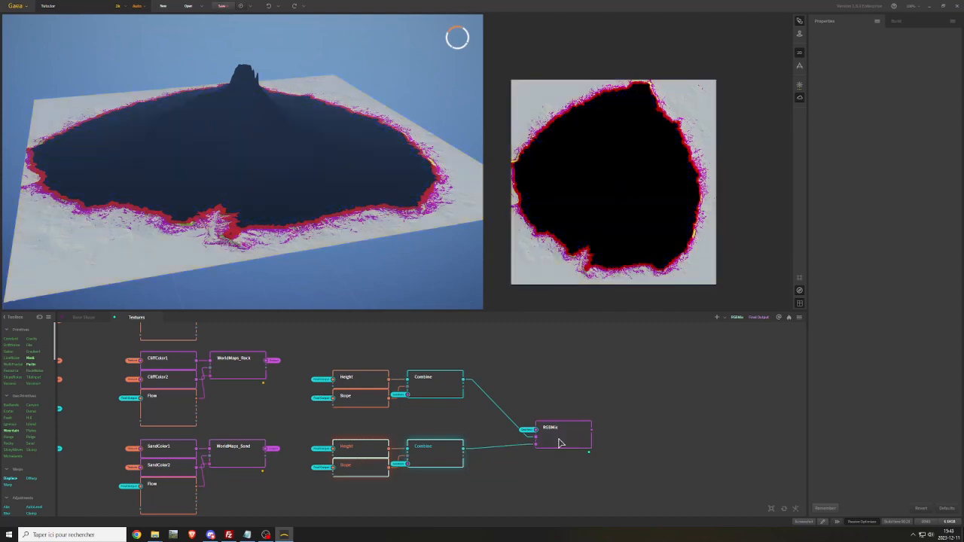
pyautogui.click(569, 442)
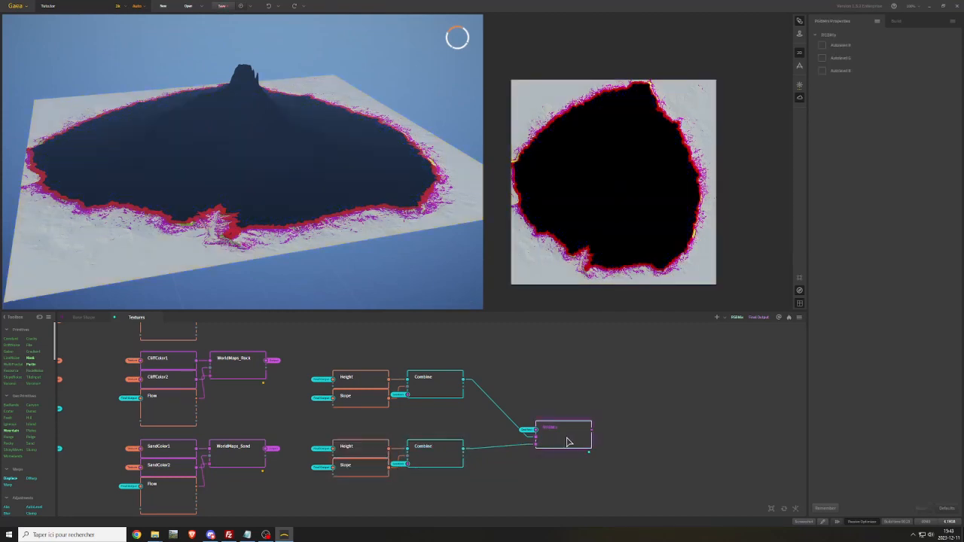
pyautogui.moveTo(374, 359); pyautogui.dragTo(430, 405)
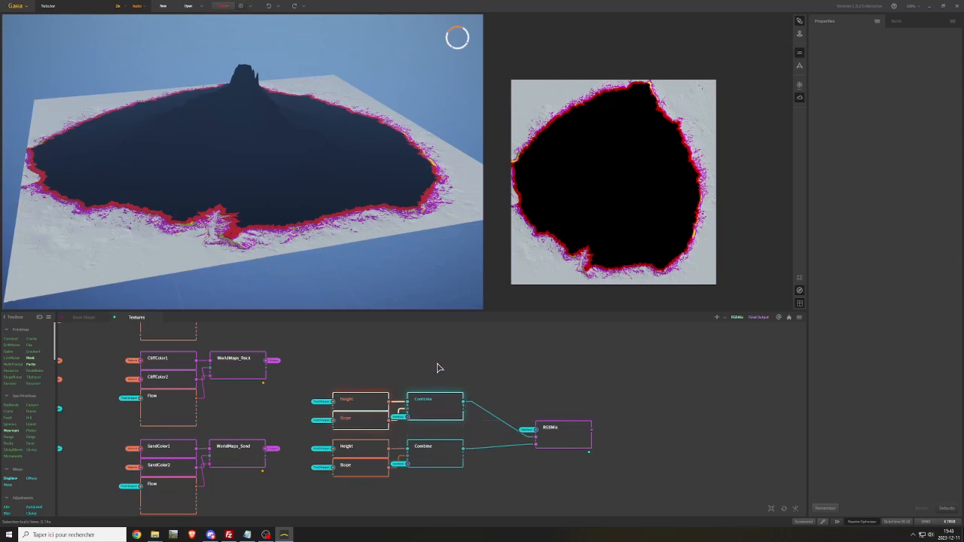
pyautogui.moveTo(505, 378); pyautogui.dragTo(509, 351, button='middle')
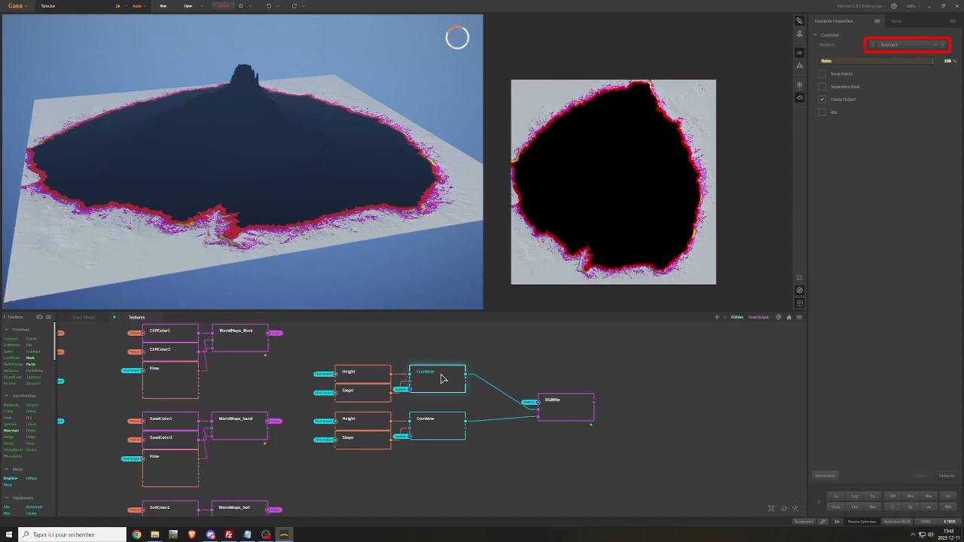
pyautogui.click(434, 434)
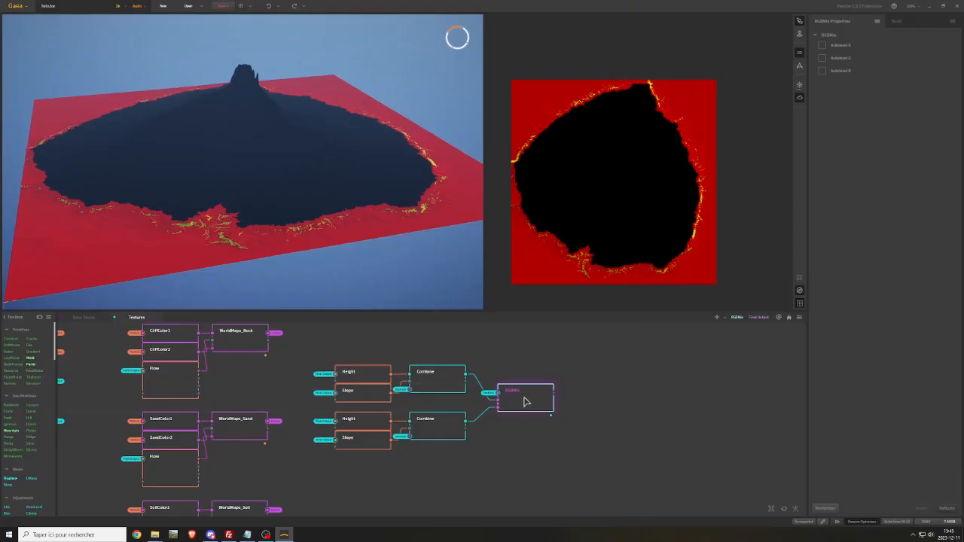
# Rename the RGBMix node to UW_Grass_Mask
pyautogui.rightClick(526, 399)
pyautogui.click(555, 209)
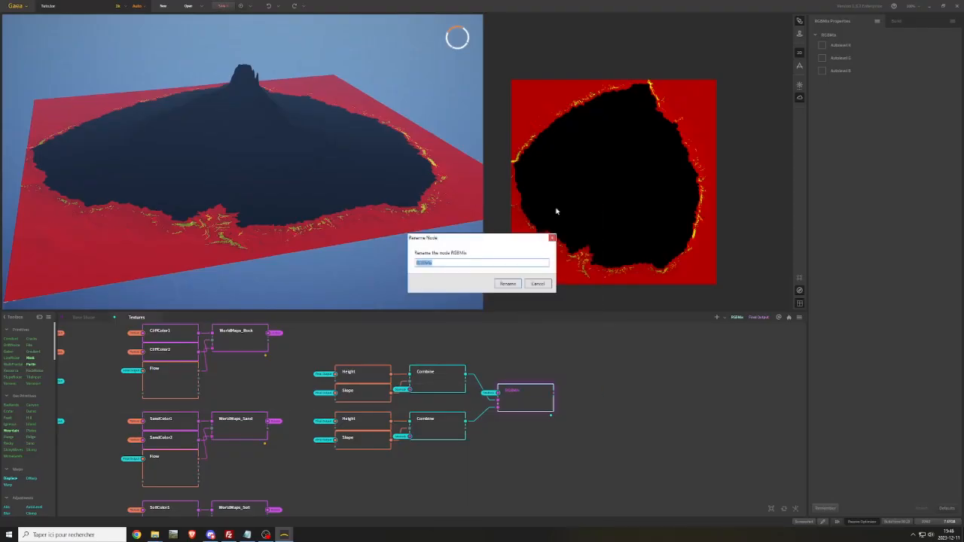
pyautogui.write('U')
pyautogui.write('W_Grass_Mix')
pyautogui.press('Return')
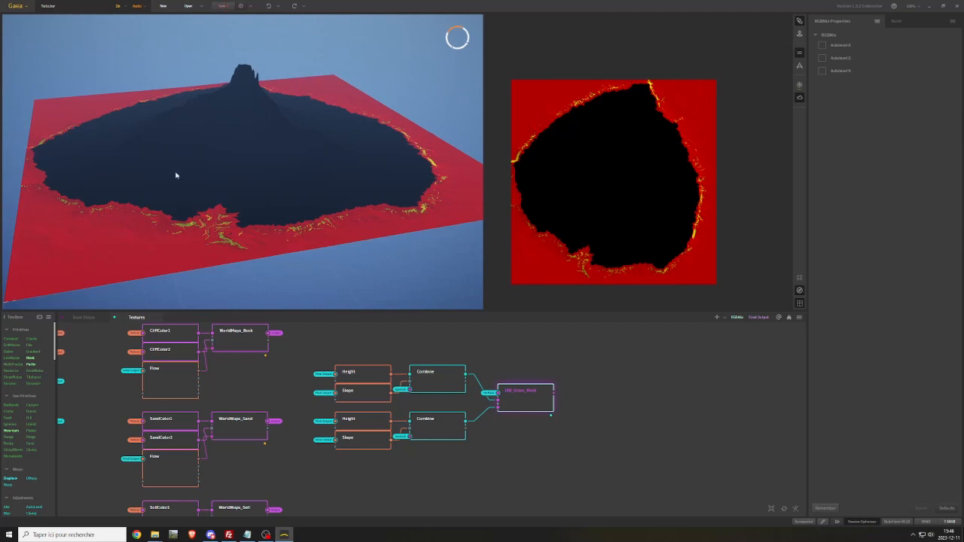
# Examine the RGB mask on the terrain from another angle and review the whole Textures node graph
pyautogui.moveTo(237, 162); pyautogui.dragTo(320, 183)
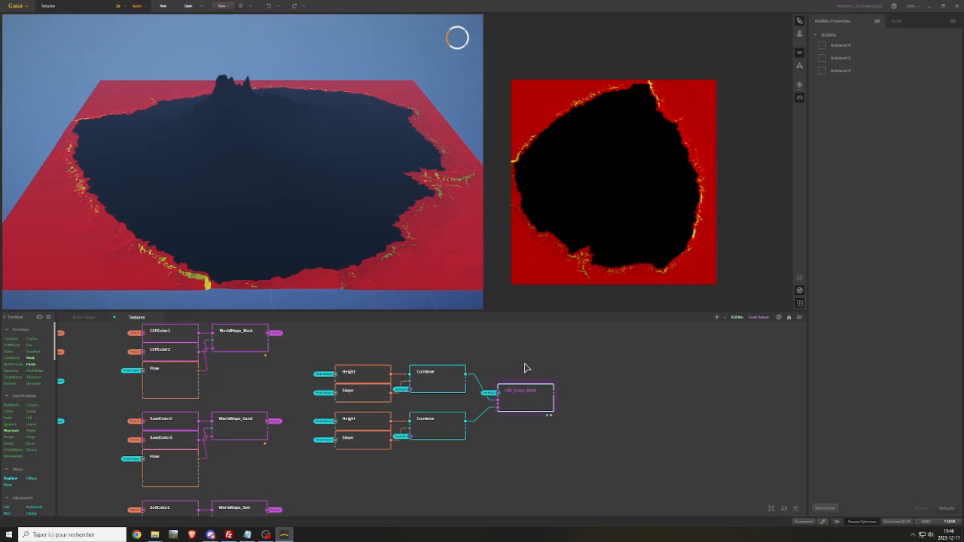
pyautogui.moveTo(512, 358); pyautogui.dragTo(592, 418, button='middle')
pyautogui.moveTo(412, 362); pyautogui.dragTo(548, 385, button='middle')
pyautogui.moveTo(340, 406); pyautogui.dragTo(331, 340, button='middle')
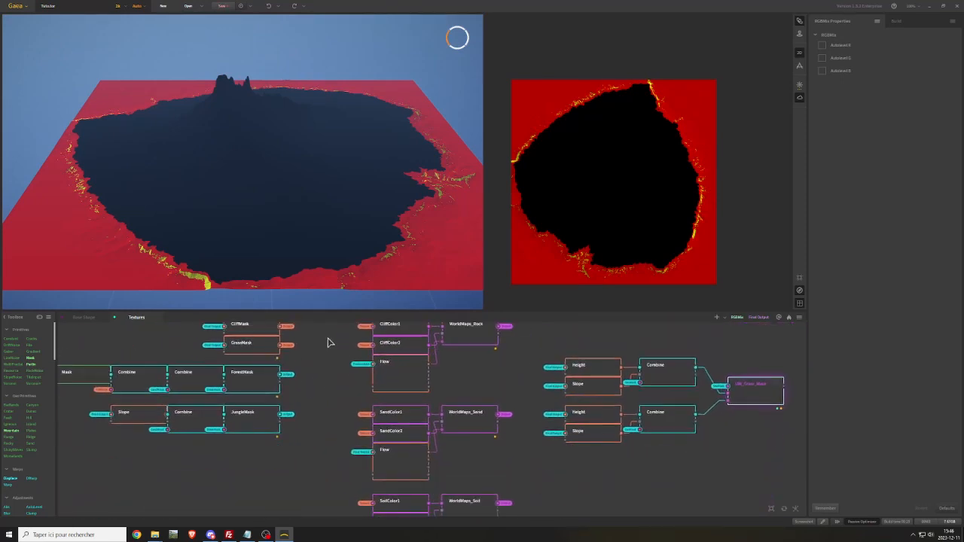
pyautogui.moveTo(536, 389); pyautogui.dragTo(386, 449, button='middle')
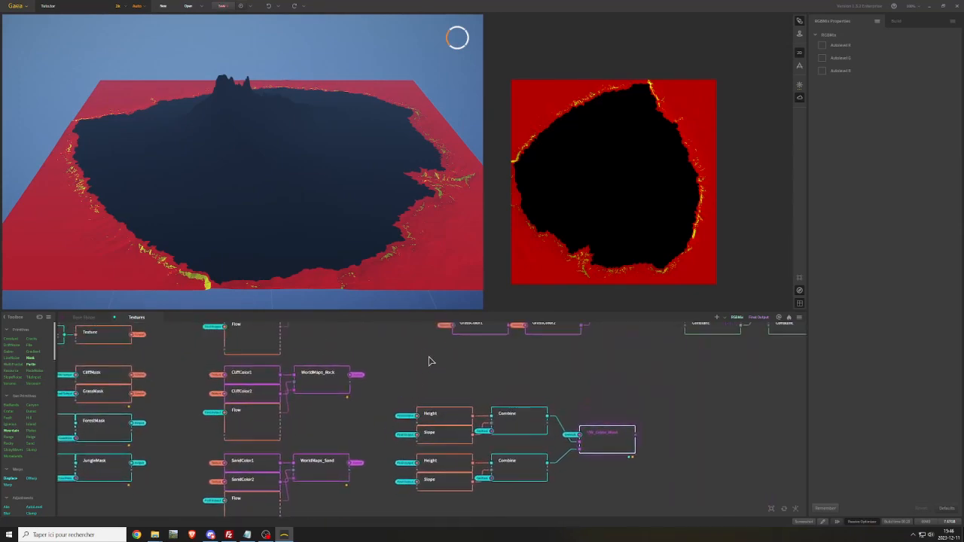
pyautogui.moveTo(429, 357); pyautogui.dragTo(267, 430, button='middle')
pyautogui.moveTo(586, 429); pyautogui.dragTo(468, 431, button='middle')
pyautogui.scroll(-2, 450, 436)
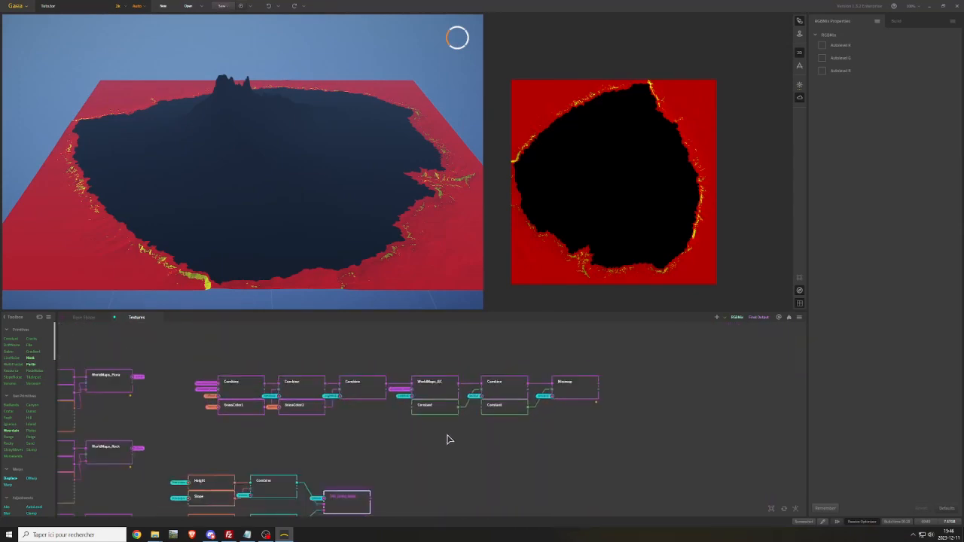
pyautogui.moveTo(395, 455); pyautogui.dragTo(620, 304, button='middle')
pyautogui.moveTo(640, 370); pyautogui.dragTo(615, 395, button='middle')
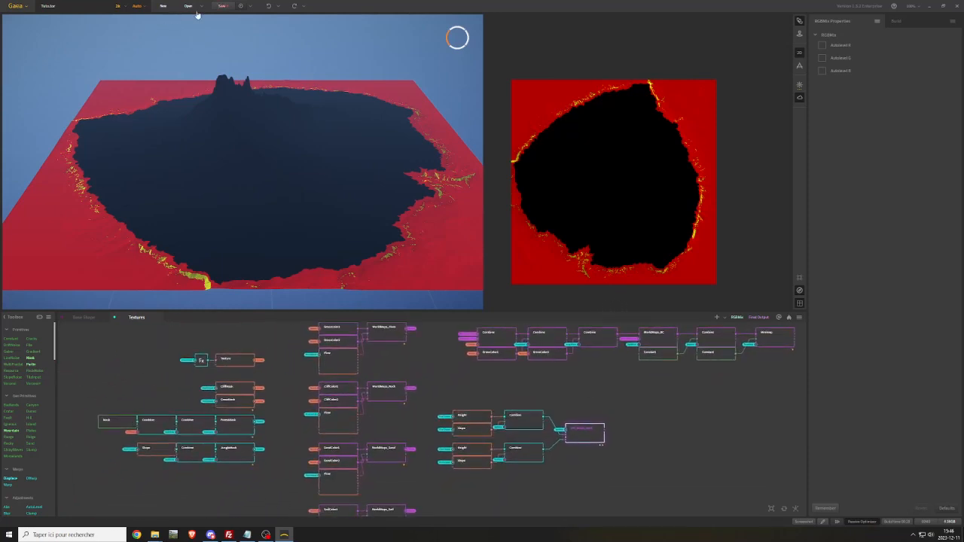
# Save the project and preview the Minimap node
pyautogui.click(222, 6)
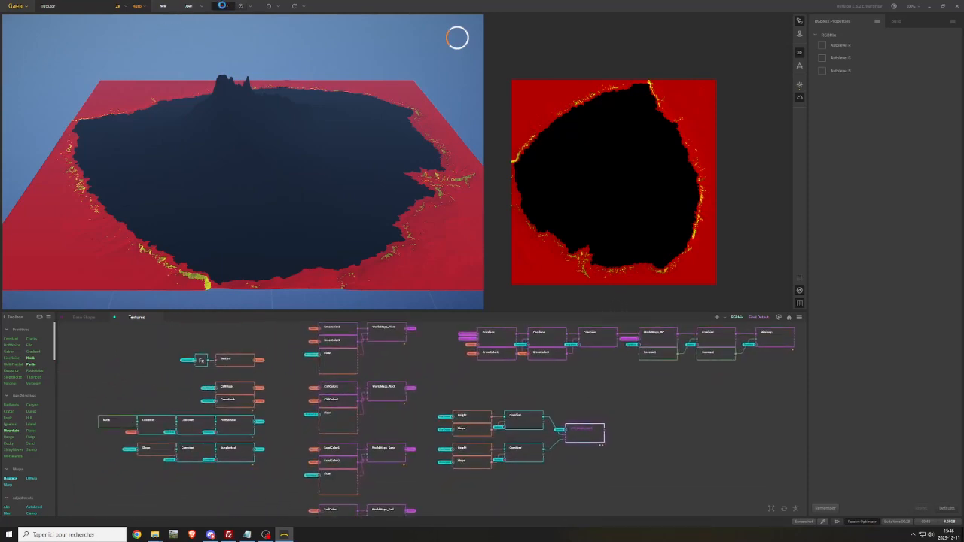
pyautogui.click(781, 339)
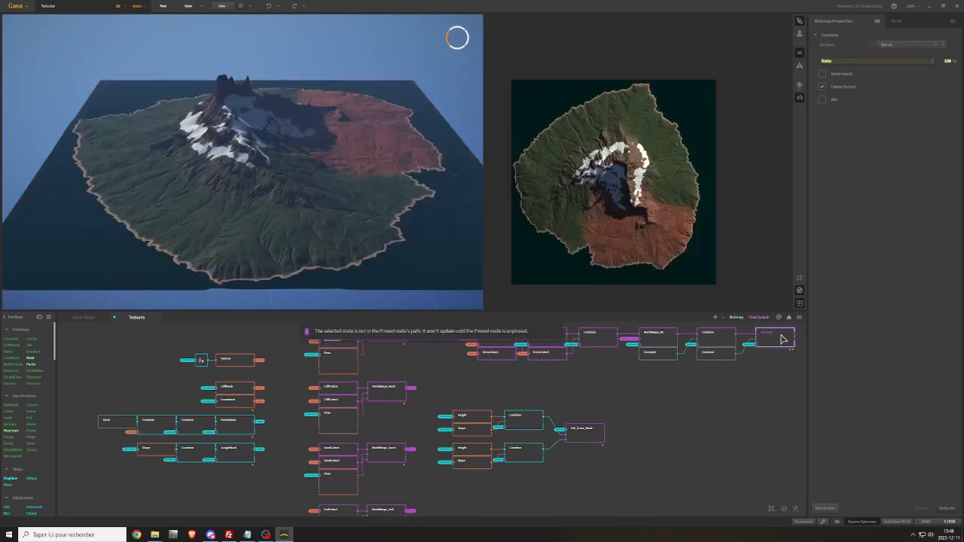
# Set the Final Output file format to png in the build settings
pyautogui.click(900, 23)
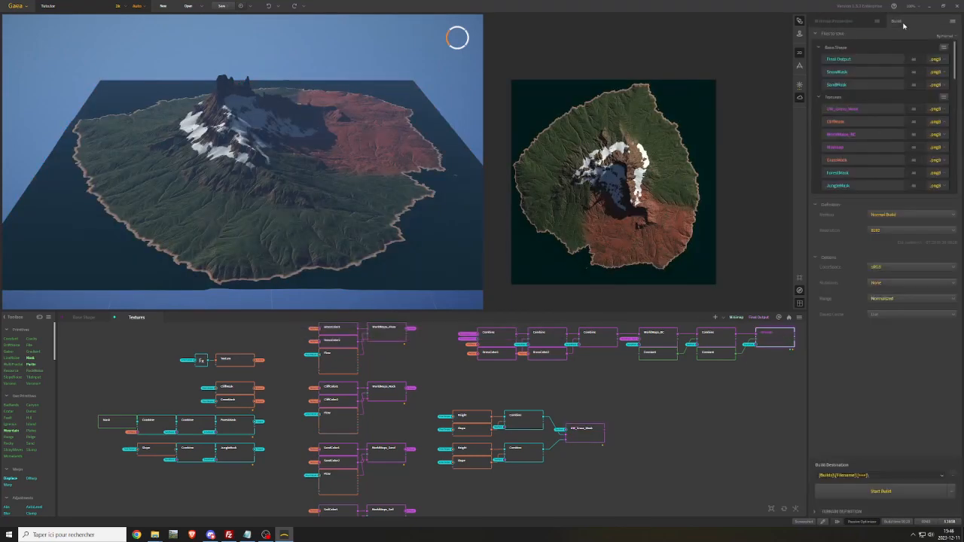
pyautogui.click(938, 60)
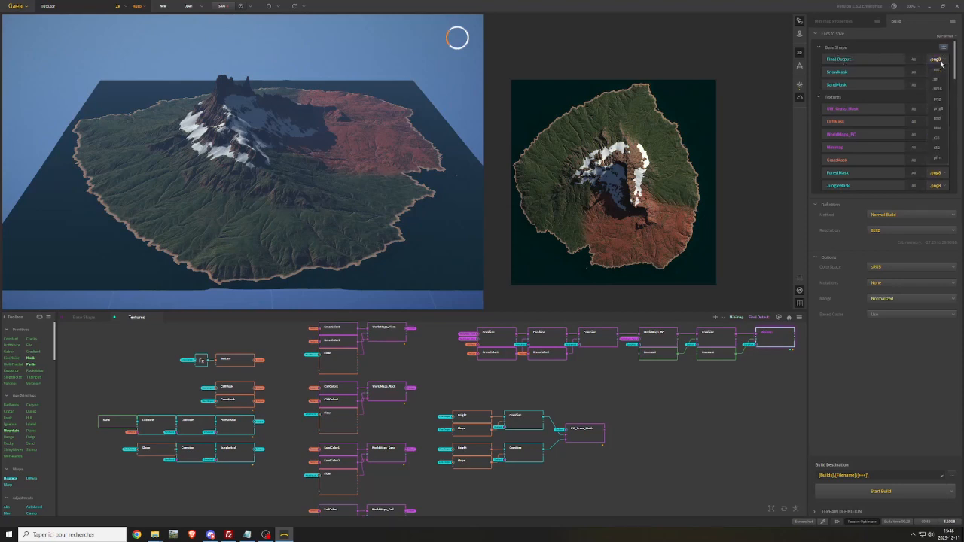
pyautogui.click(937, 99)
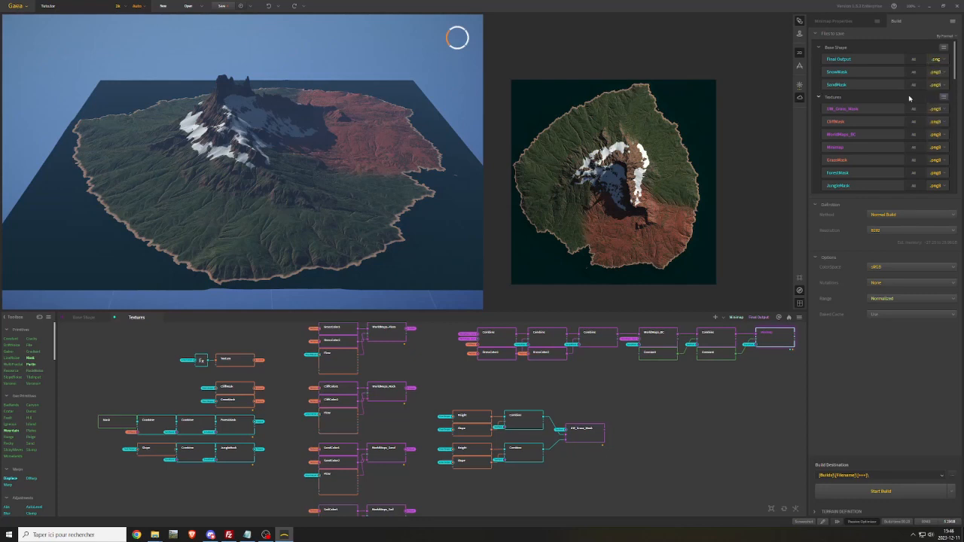
# Review the Textures group's format choices and build options, and expand the terrain definition
pyautogui.click(941, 98)
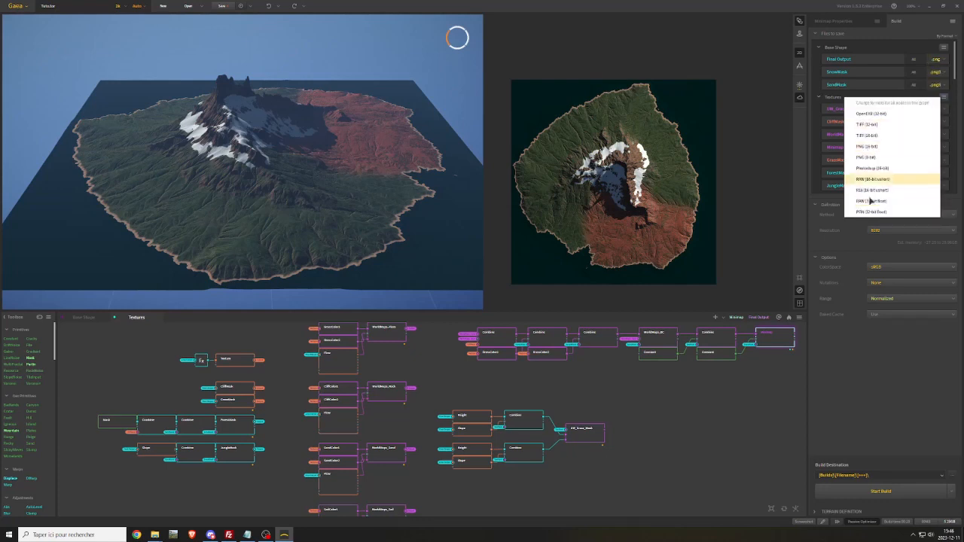
pyautogui.click(866, 375)
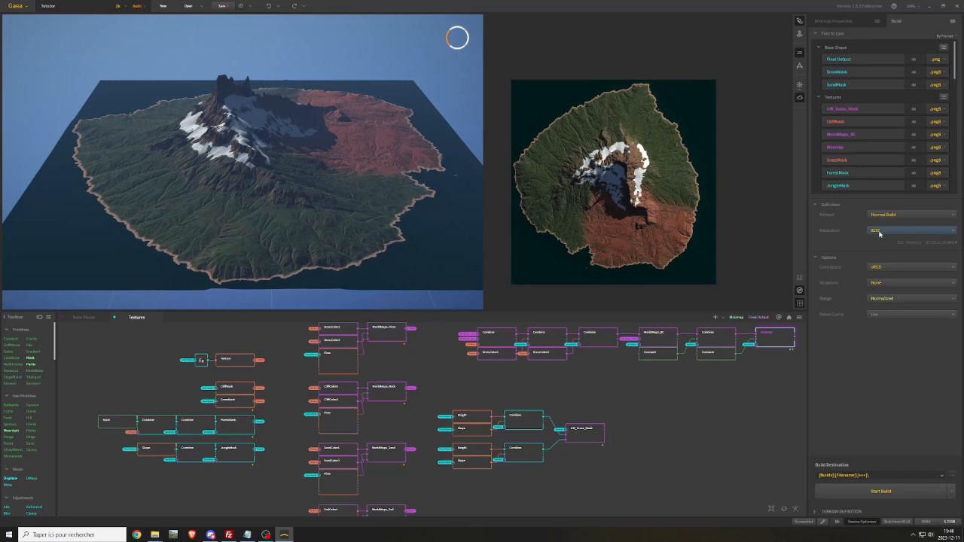
pyautogui.moveTo(907, 299)
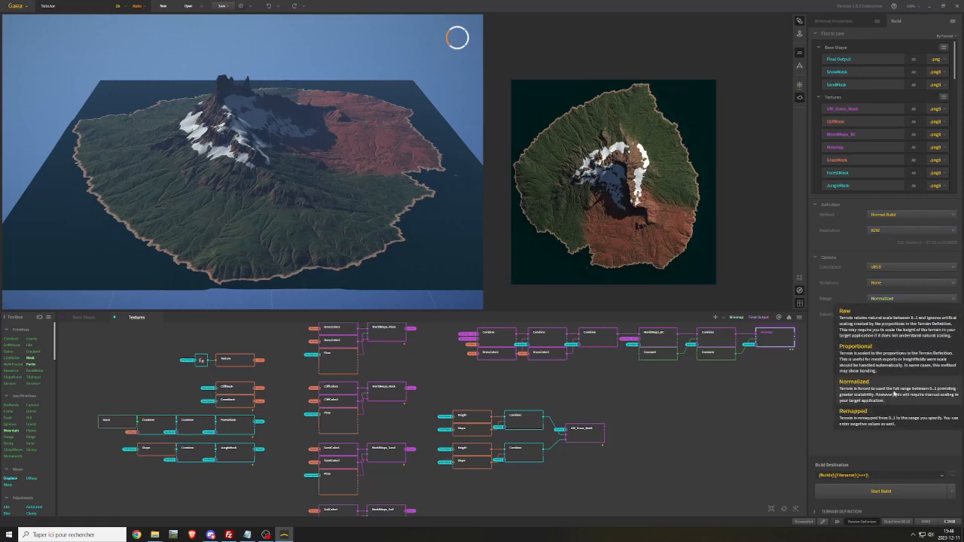
pyautogui.click(820, 511)
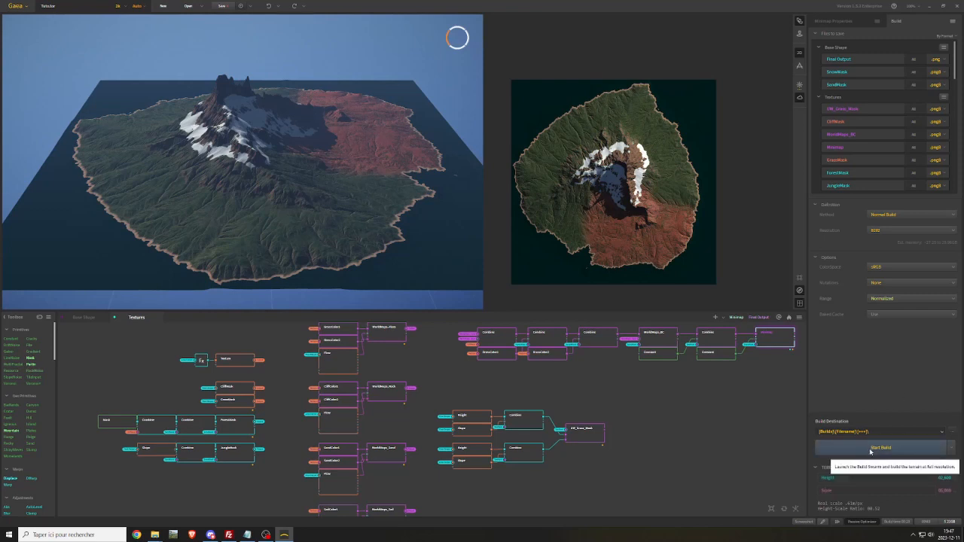
# Duplicate the GrassMask node in the Textures graph
pyautogui.moveTo(439, 372); pyautogui.dragTo(521, 392)
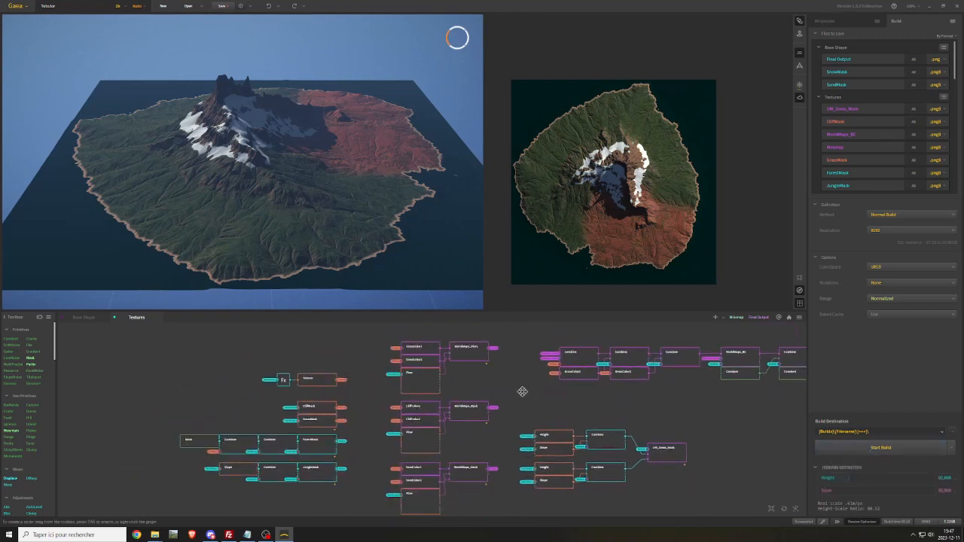
pyautogui.click(317, 422)
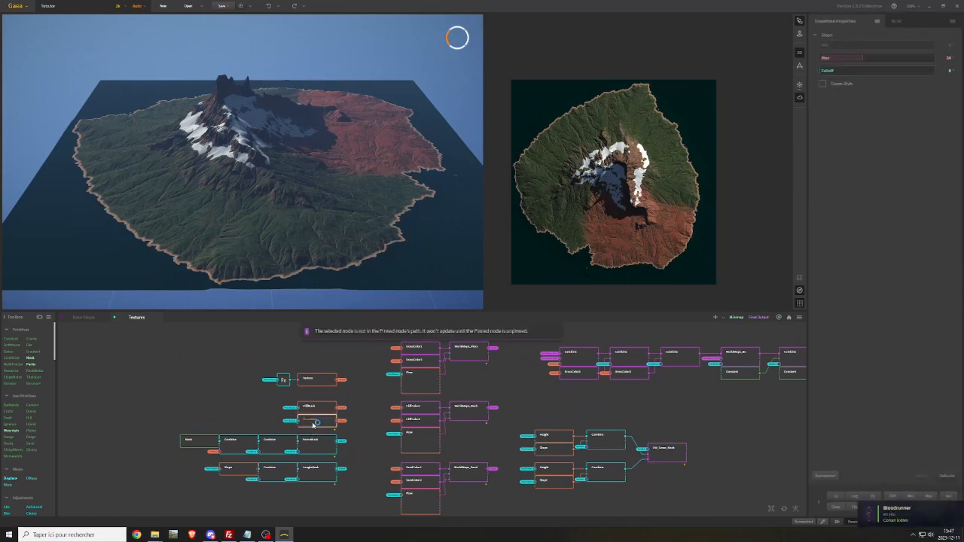
pyautogui.moveTo(351, 435); pyautogui.dragTo(382, 388)
pyautogui.hotkey('ctrl', 'd')
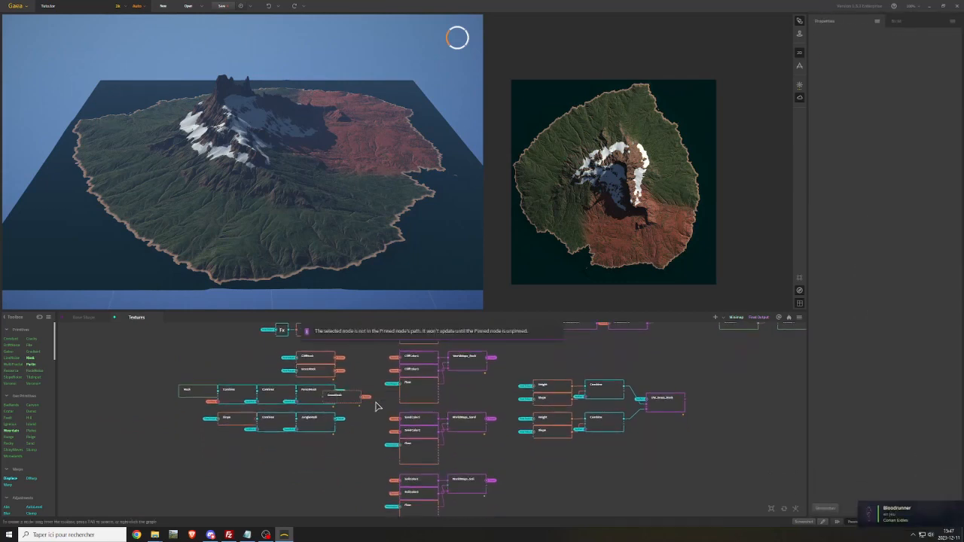
# Feed the GrassMask copy from the Final Output portal and place it in the free space below the JungleMask row
pyautogui.moveTo(342, 474); pyautogui.dragTo(277, 459)
pyautogui.moveTo(318, 389)
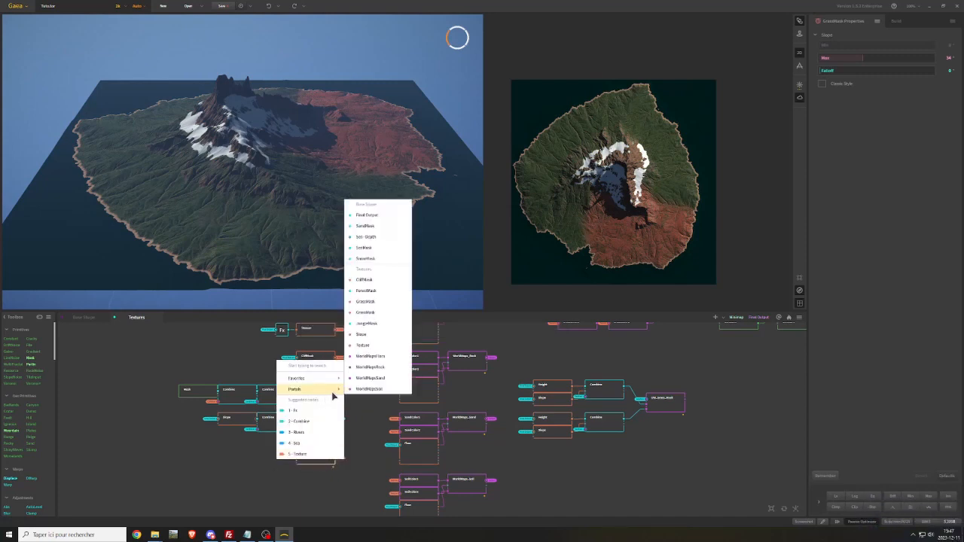
pyautogui.click(378, 226)
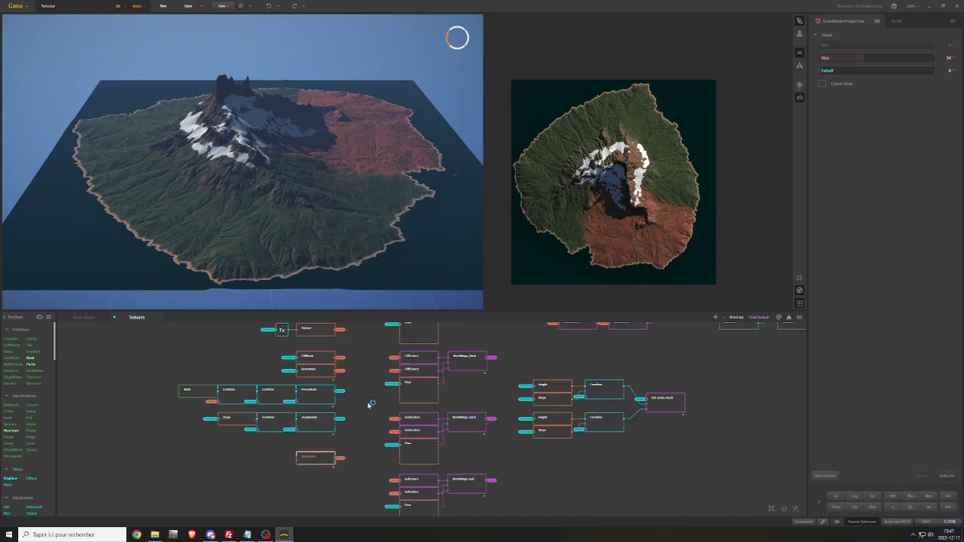
pyautogui.moveTo(318, 463); pyautogui.dragTo(276, 480)
pyautogui.moveTo(346, 476); pyautogui.dragTo(351, 391, button='middle')
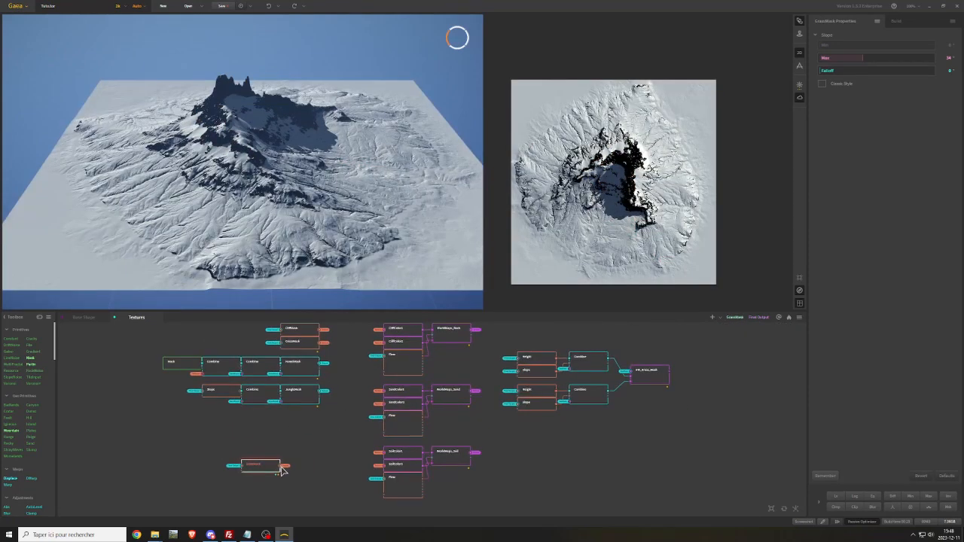
# Add a Combine node that takes the GrassMask copy as its first input and the SnowMask portal as its second
pyautogui.moveTo(283, 466); pyautogui.dragTo(303, 470)
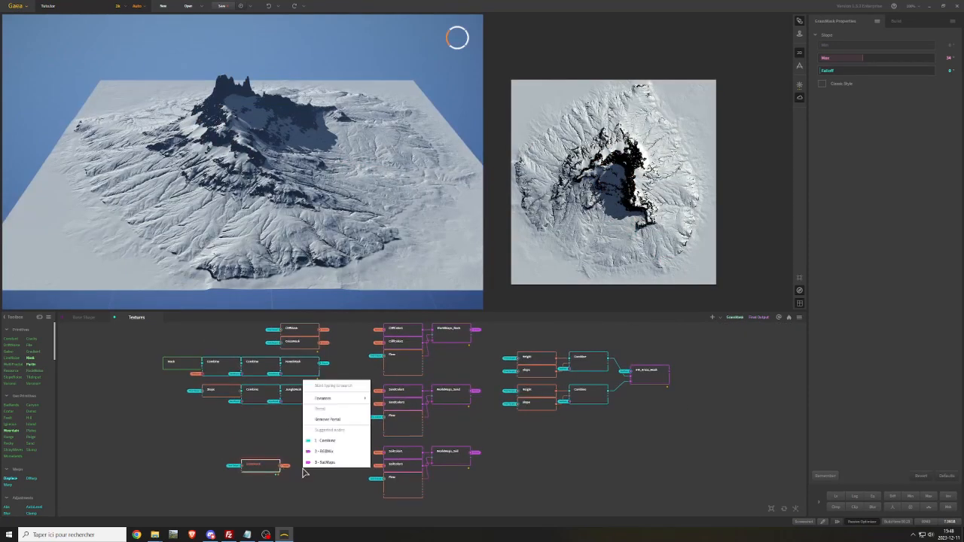
pyautogui.write('comb')
pyautogui.press('Return')
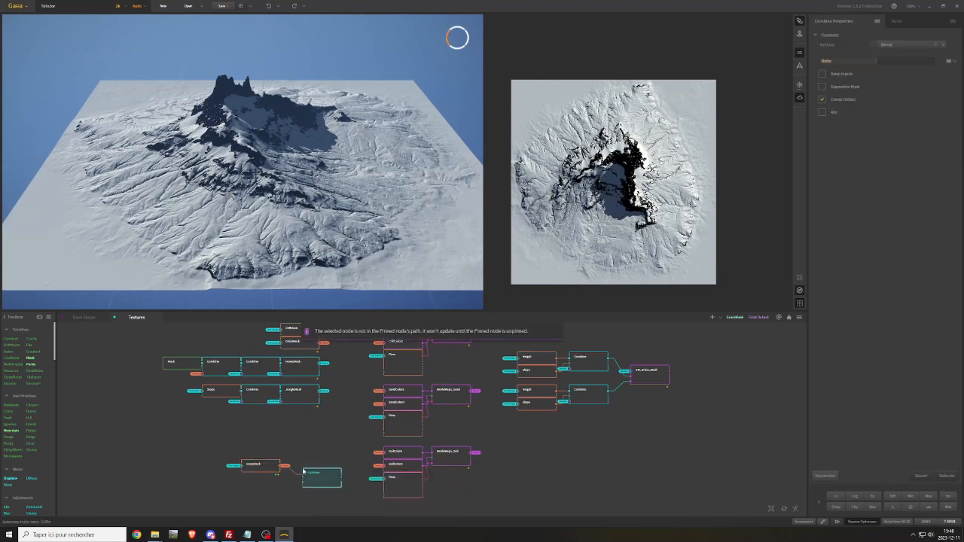
pyautogui.moveTo(308, 475); pyautogui.dragTo(306, 465)
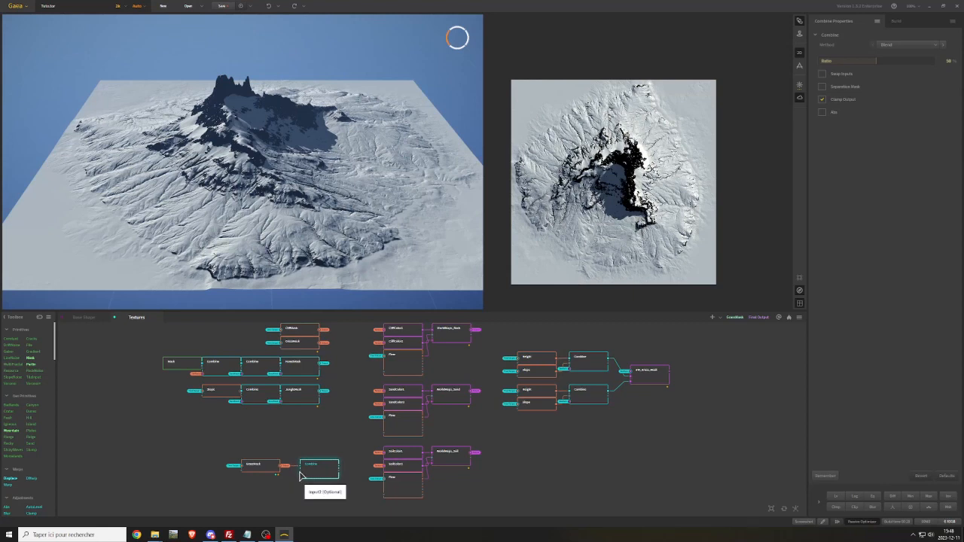
pyautogui.moveTo(300, 474); pyautogui.dragTo(288, 486)
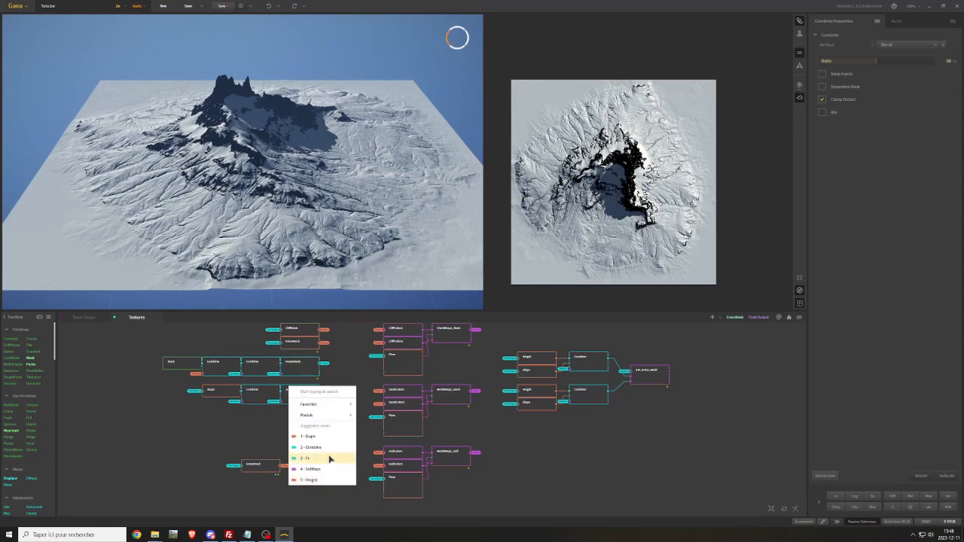
pyautogui.moveTo(342, 422)
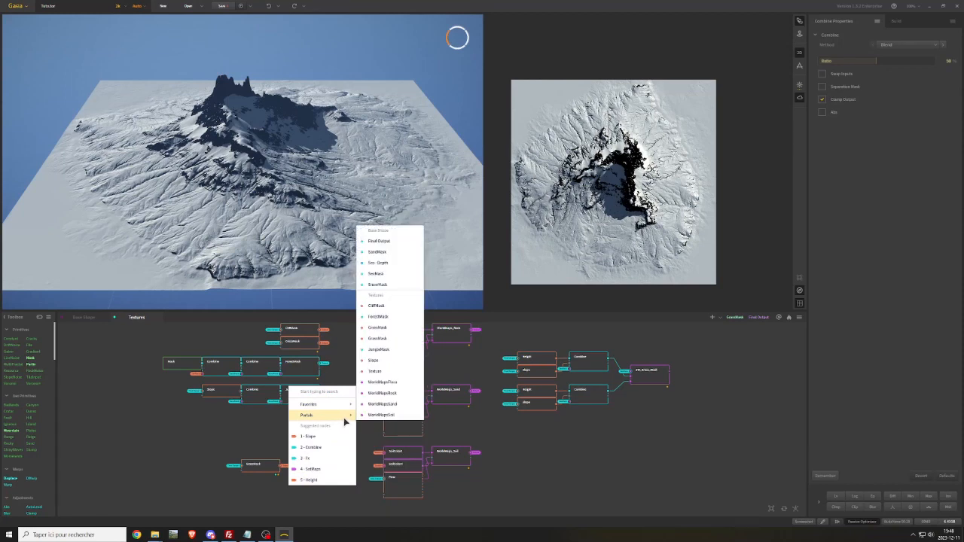
pyautogui.click(381, 286)
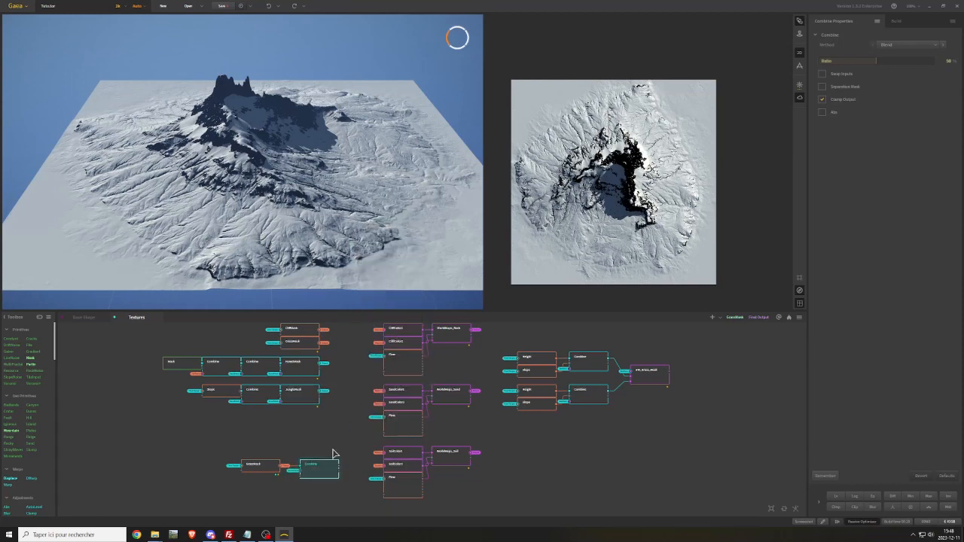
# Set the Combine node to Subtract at 100% ratio and chain a copy of it after the original
pyautogui.click(903, 45)
pyautogui.click(886, 74)
pyautogui.moveTo(876, 61); pyautogui.dragTo(934, 61)
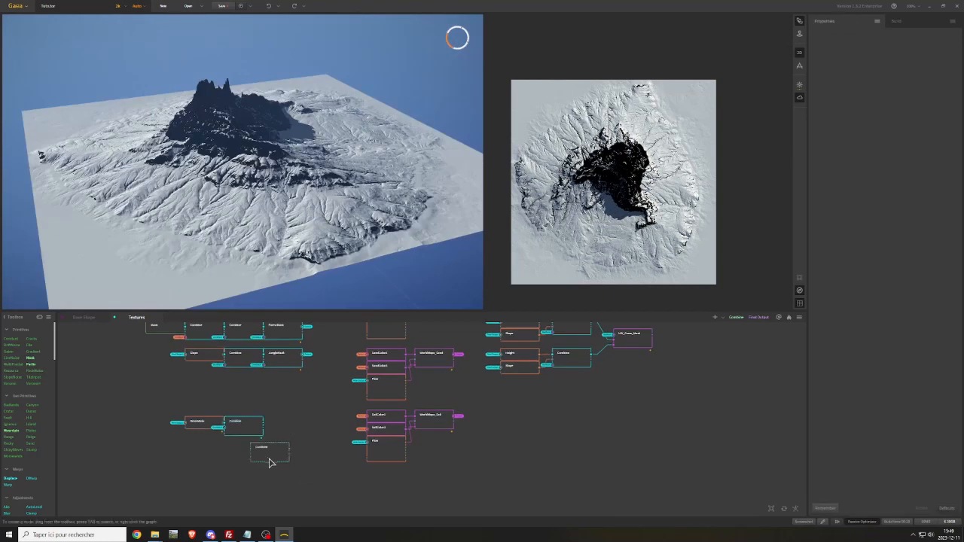
pyautogui.moveTo(264, 457); pyautogui.dragTo(286, 430)
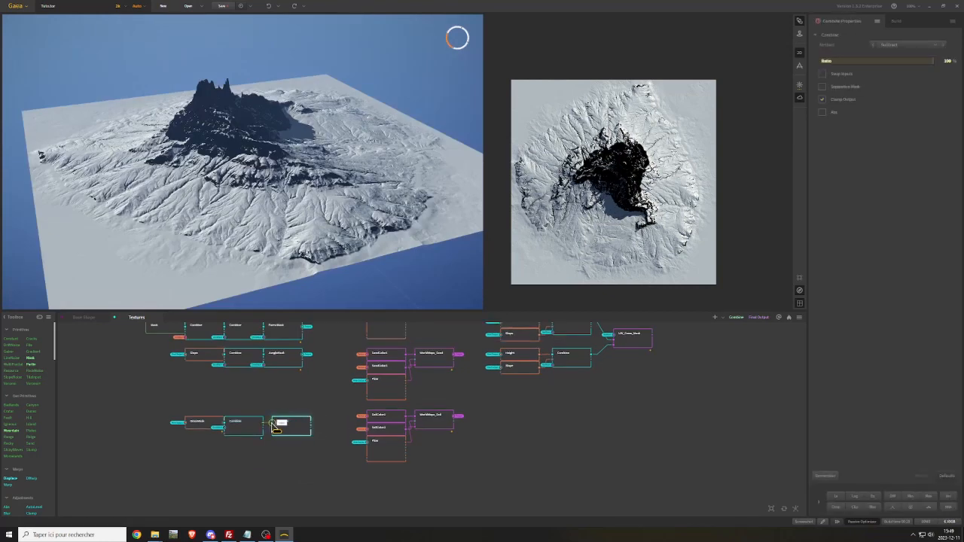
# Add a Flow node below the Combine nodes and feed it from the Final Output portal
pyautogui.click(248, 468)
pyautogui.rightClick(225, 462)
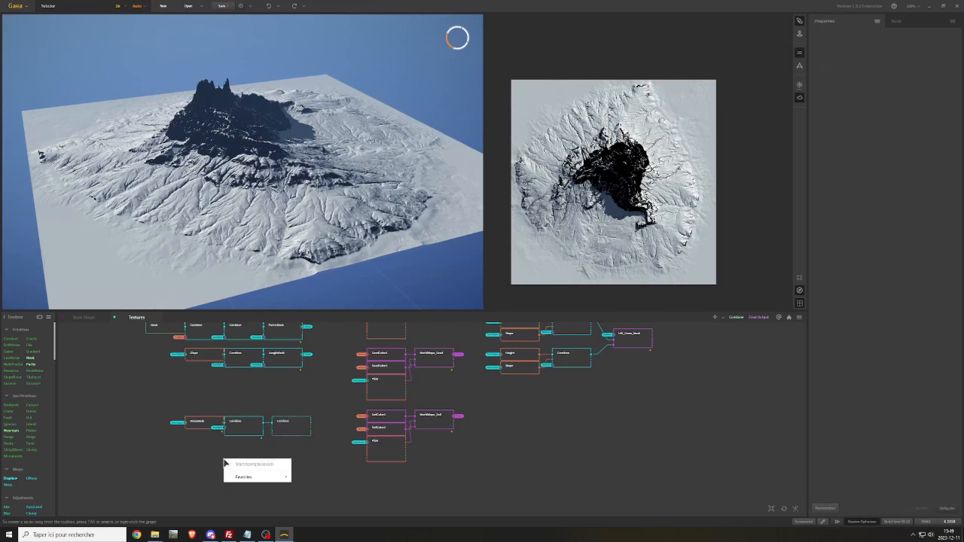
pyautogui.write('flow')
pyautogui.press('Return')
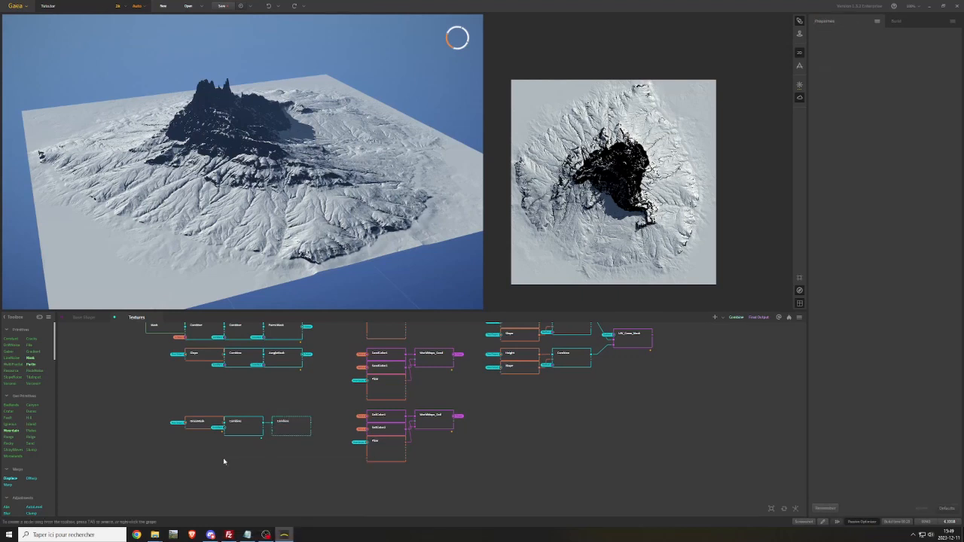
pyautogui.rightClick(211, 463)
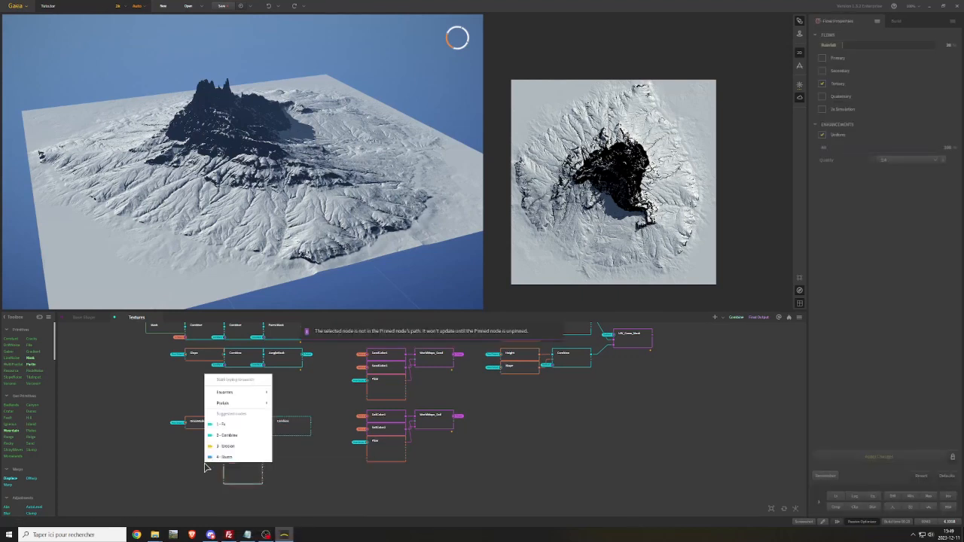
pyautogui.moveTo(265, 403)
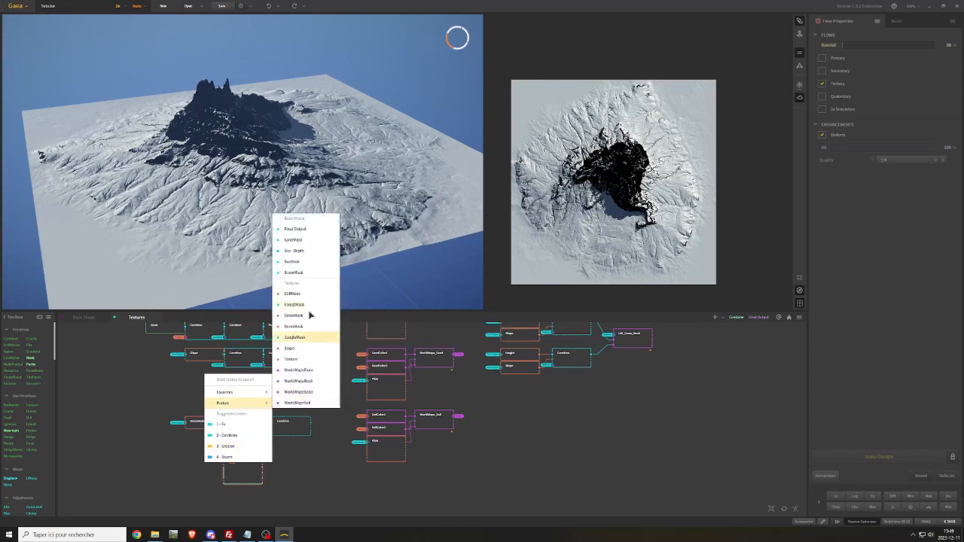
pyautogui.click(295, 239)
# Place the Flow node under the first Combine and connect its output to the second Combine's second input
pyautogui.moveTo(263, 466); pyautogui.dragTo(272, 433)
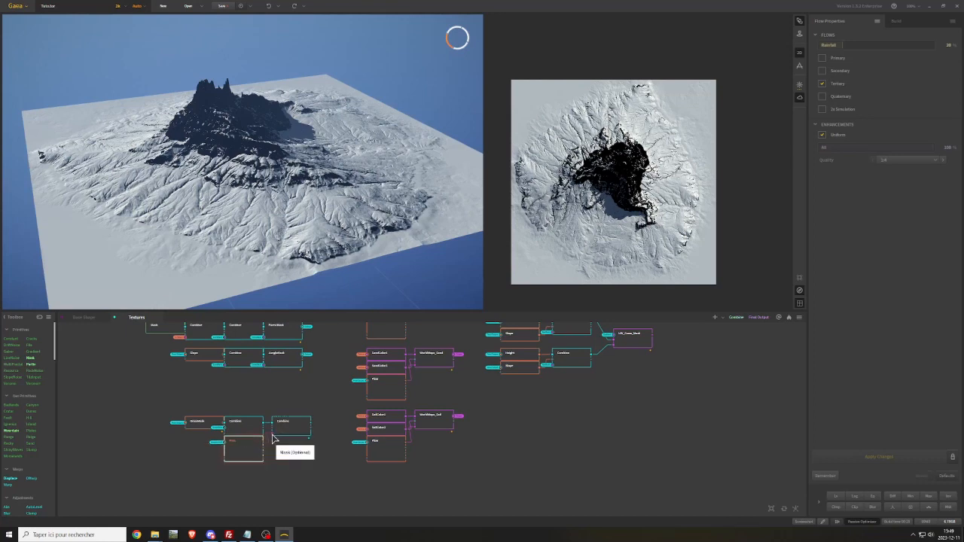
pyautogui.click(263, 442)
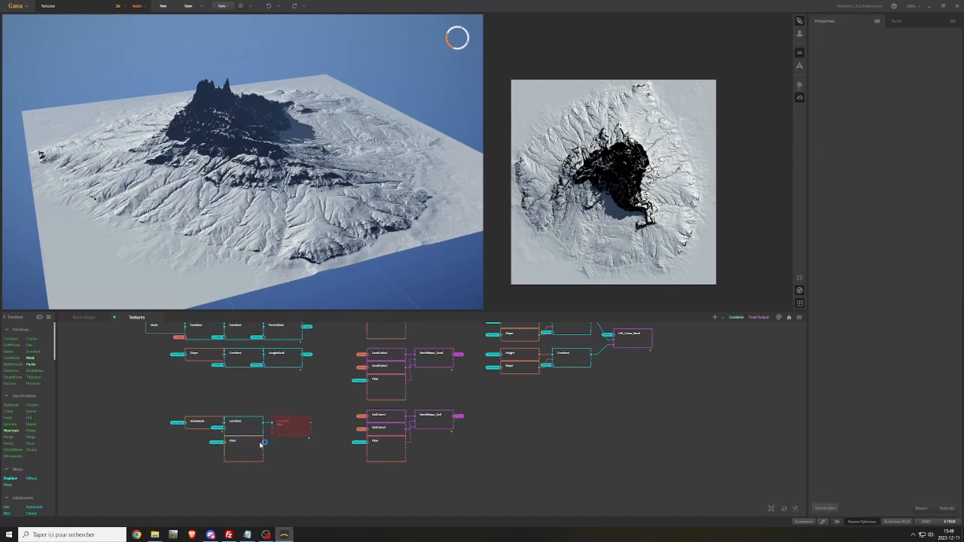
pyautogui.moveTo(263, 442); pyautogui.dragTo(272, 433)
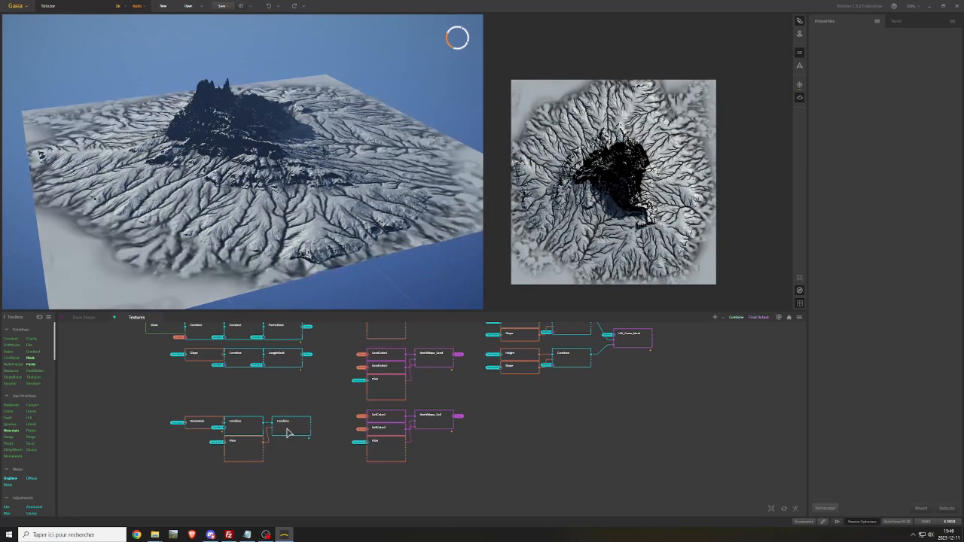
# Switch the Flow node from Tertiary to Primary flows and set its rainfall to 35%
pyautogui.click(245, 450)
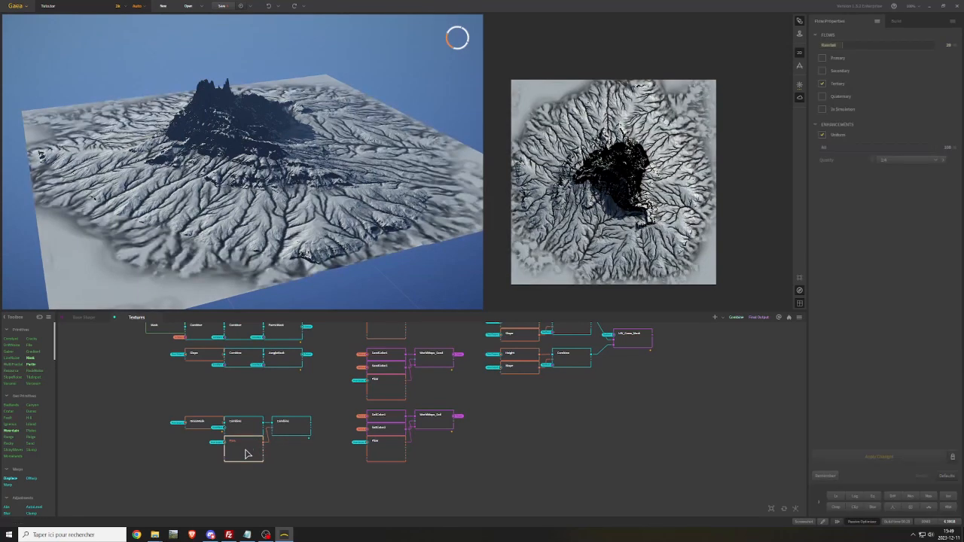
pyautogui.click(822, 58)
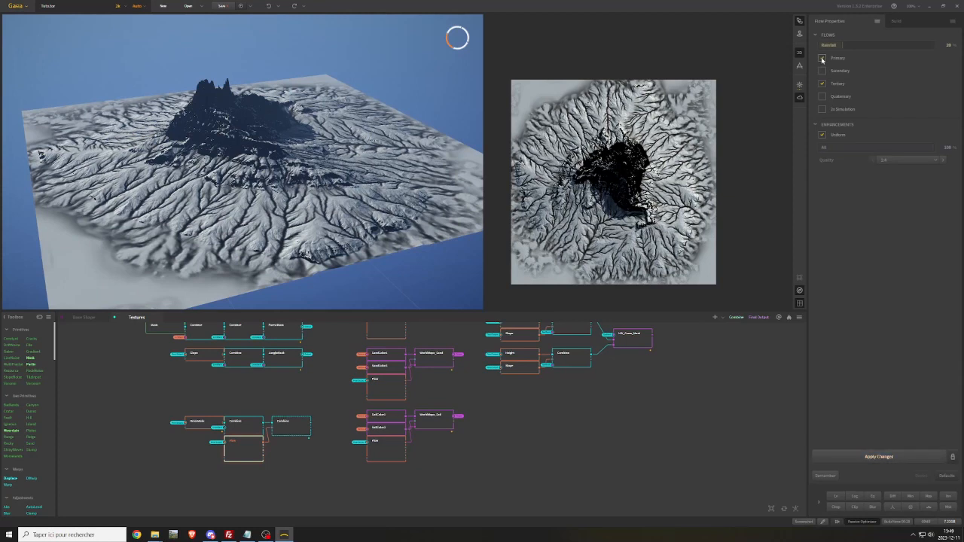
pyautogui.click(822, 85)
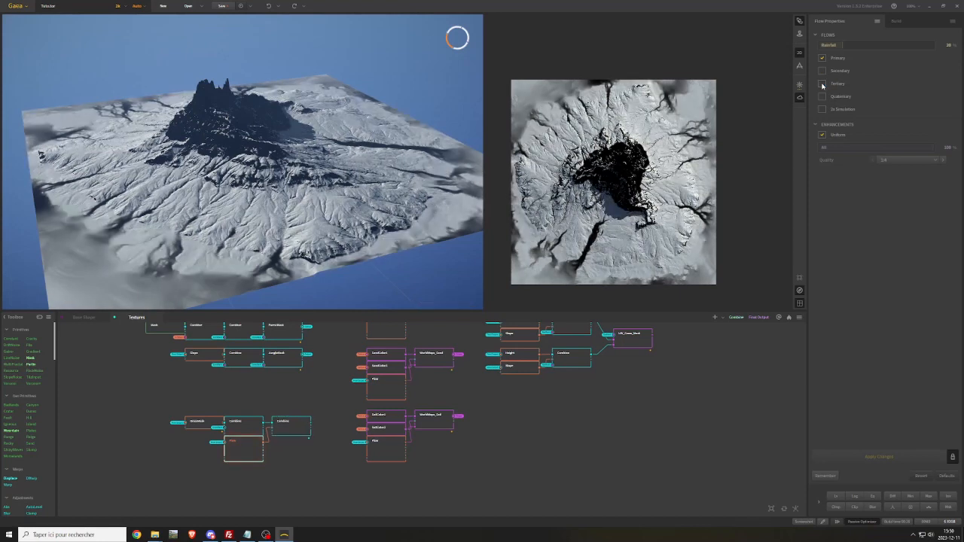
pyautogui.click(831, 46)
pyautogui.click(847, 45)
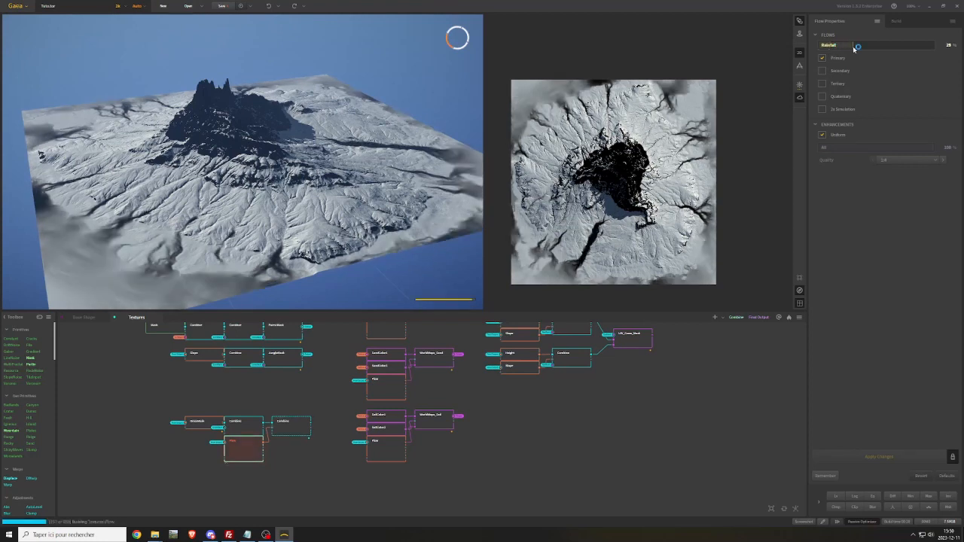
pyautogui.click(859, 46)
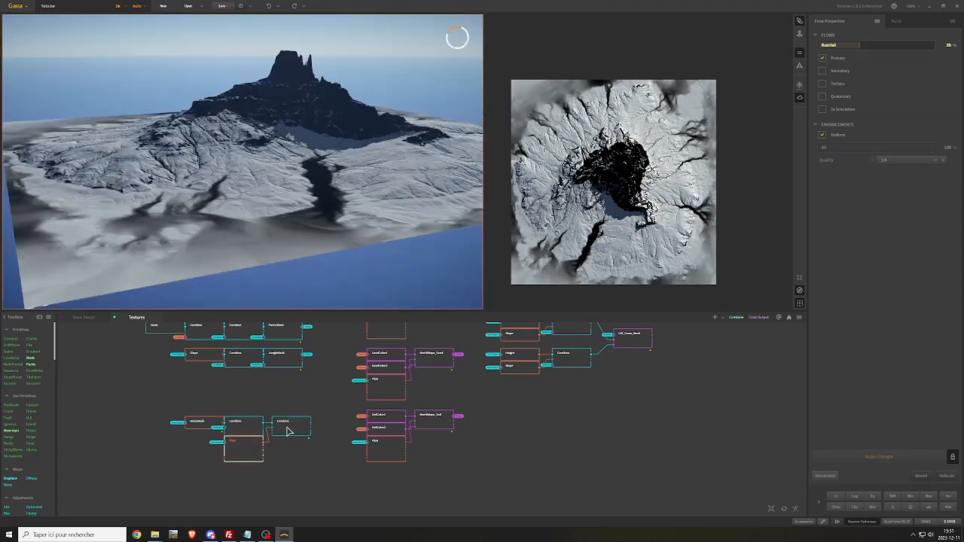
# Rename the last Combine node as Data_Fertility
pyautogui.click(291, 425)
pyautogui.rightClick(291, 425)
pyautogui.click(309, 224)
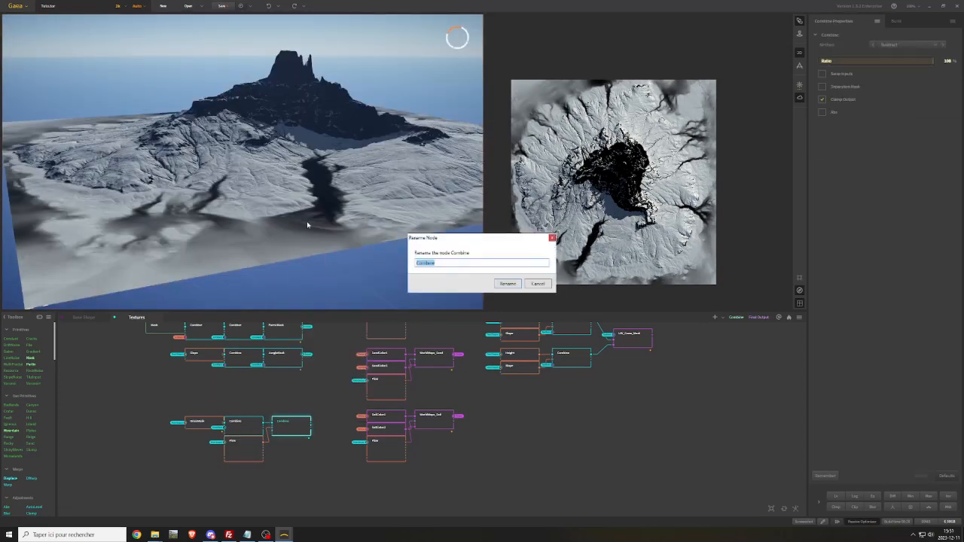
pyautogui.write('Clace_Fertilit')
pyautogui.press('Return')
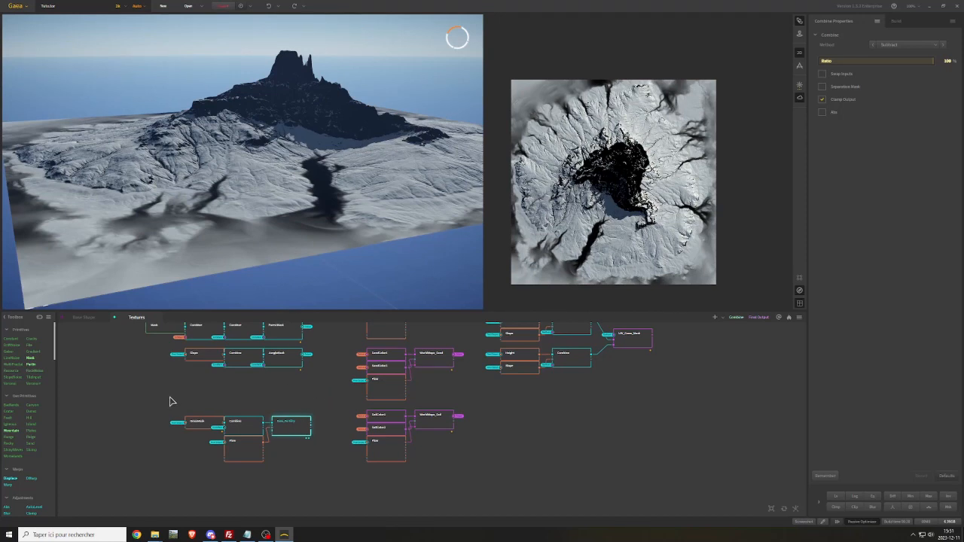
# Shift the GrassMask copy, first Combine and Flow nodes away from Data_Fertility to open a gap in the chain
pyautogui.moveTo(171, 400); pyautogui.dragTo(292, 449)
pyautogui.moveTo(287, 425); pyautogui.dragTo(280, 425)
pyautogui.hotkey('ctrl', 'z')
pyautogui.moveTo(308, 387); pyautogui.dragTo(308, 336)
pyautogui.doubleClick(229, 424)
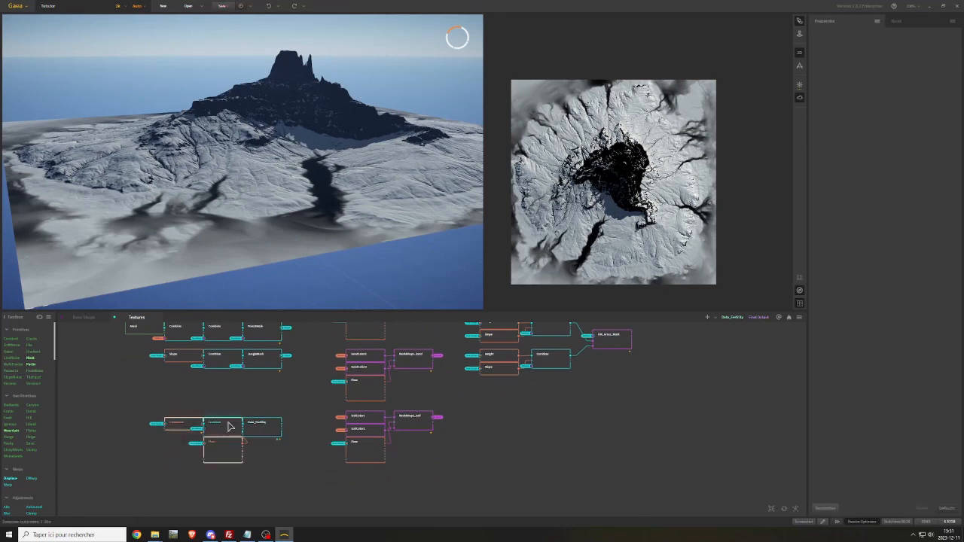
pyautogui.moveTo(229, 423); pyautogui.dragTo(184, 422)
pyautogui.click(185, 422)
# Duplicate the Combine node and wire the copy between the first Combine and Data_Fertility
pyautogui.hotkey('ctrl', 'c')
pyautogui.hotkey('ctrl', 'v')
pyautogui.moveTo(210, 453); pyautogui.dragTo(240, 466)
pyautogui.moveTo(203, 425); pyautogui.dragTo(244, 427)
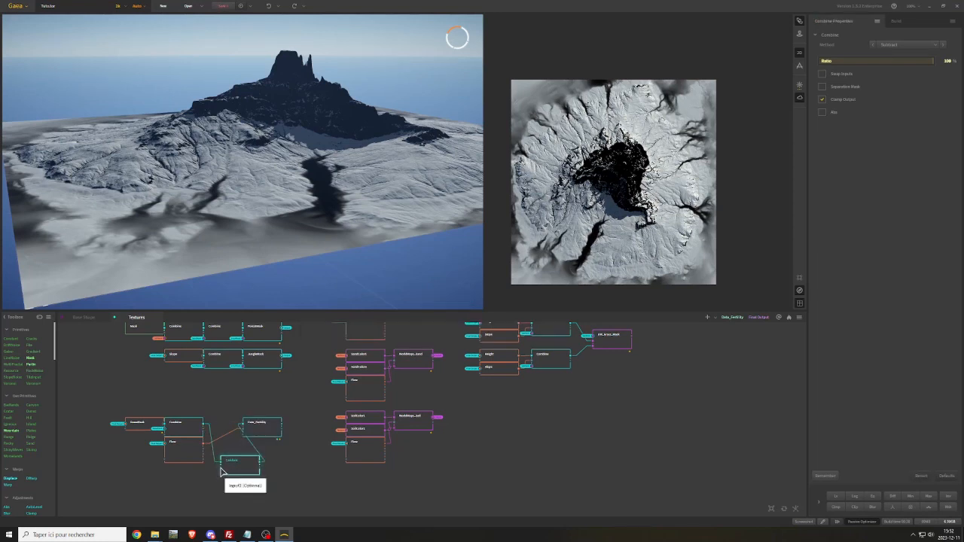
# Duplicate the JungleMask row's Slope node, feed it from the Final Output portal and connect it to the new Combine's second input
pyautogui.click(180, 361)
pyautogui.moveTo(208, 383); pyautogui.dragTo(188, 503)
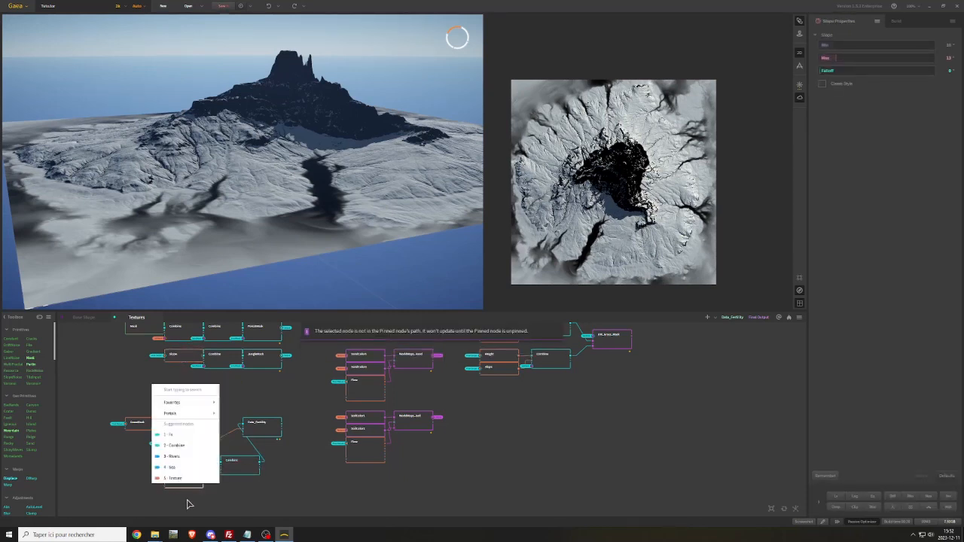
pyautogui.moveTo(201, 414)
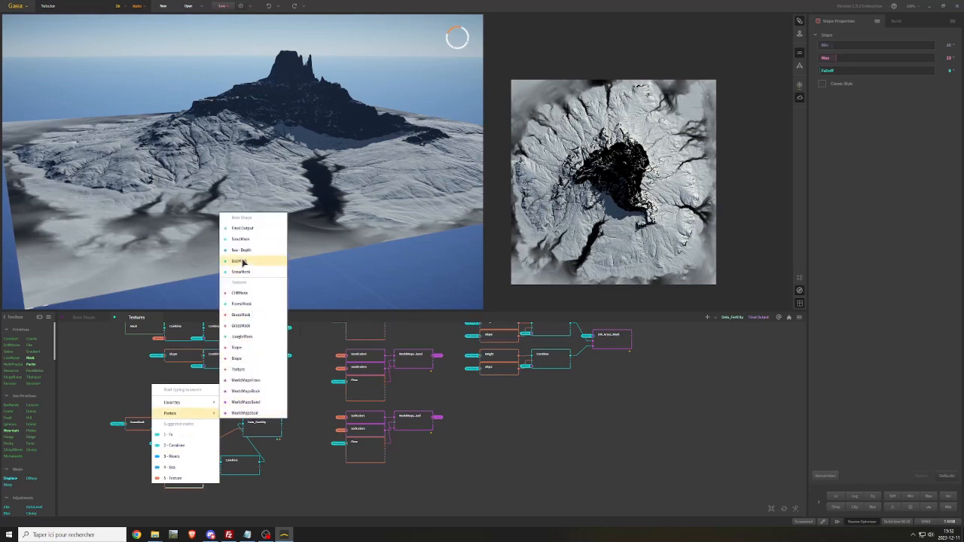
pyautogui.click(240, 228)
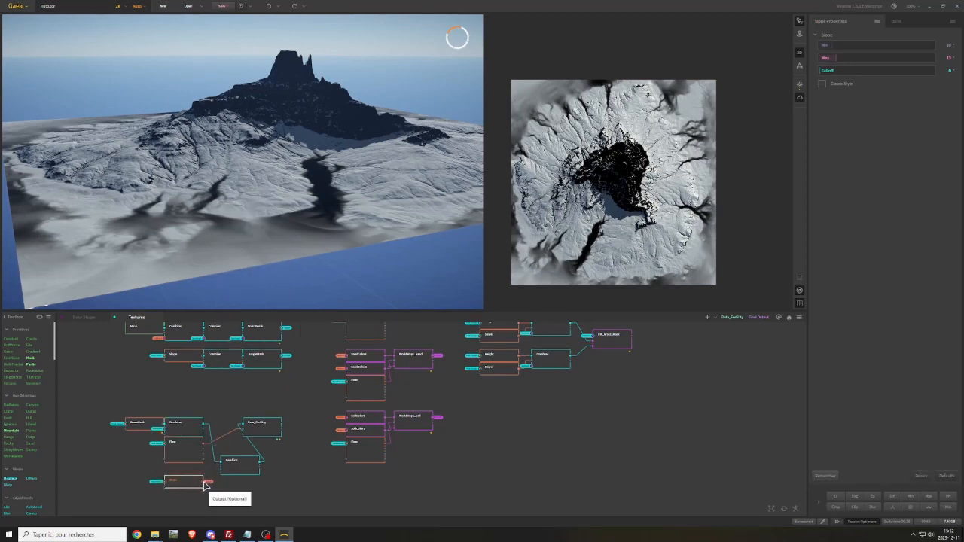
pyautogui.moveTo(206, 483); pyautogui.dragTo(232, 465)
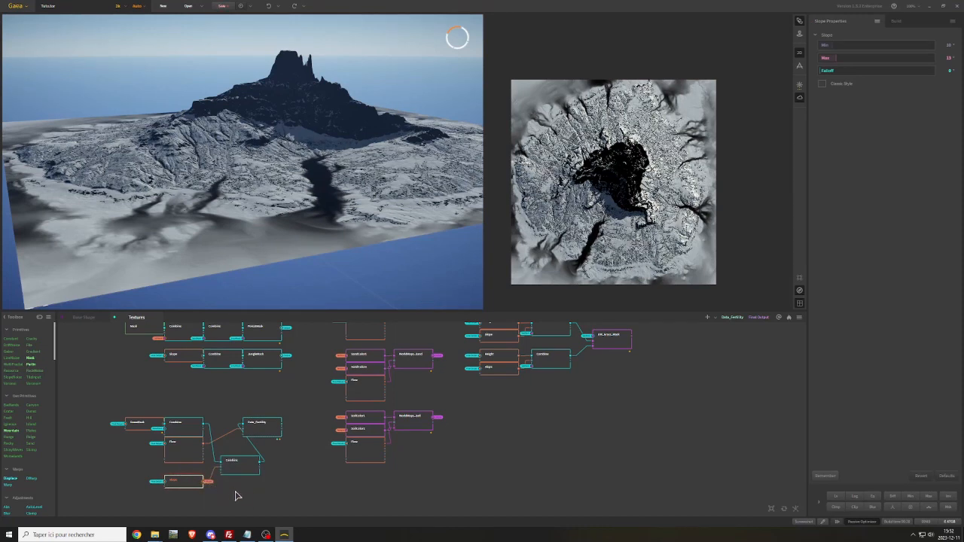
# Remove the duplicated Slope node's output portal, then dock Slope beneath Flow and the new Combine between the first Combine and Data_Fertility
pyautogui.rightClick(234, 495)
pyautogui.click(288, 444)
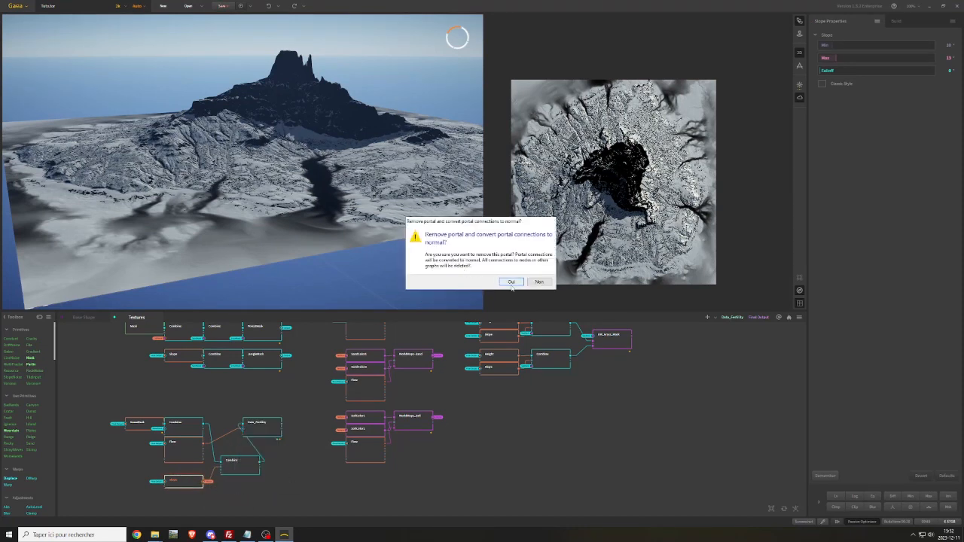
pyautogui.click(510, 283)
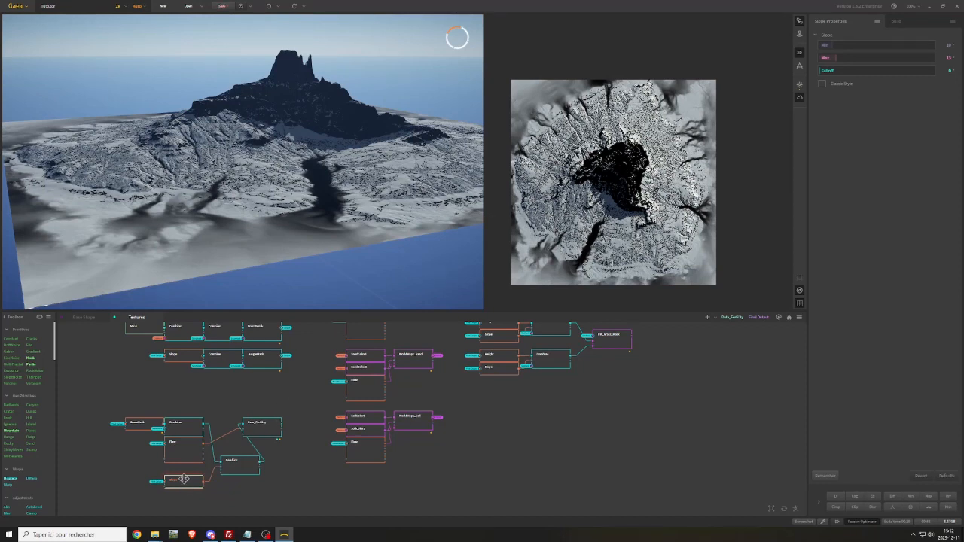
pyautogui.moveTo(184, 479); pyautogui.dragTo(184, 468)
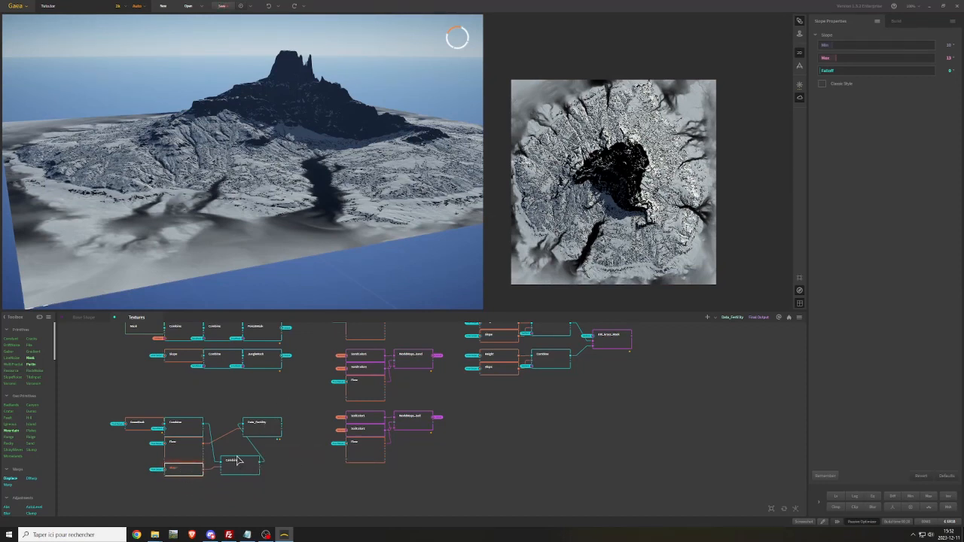
pyautogui.moveTo(237, 461); pyautogui.dragTo(221, 427)
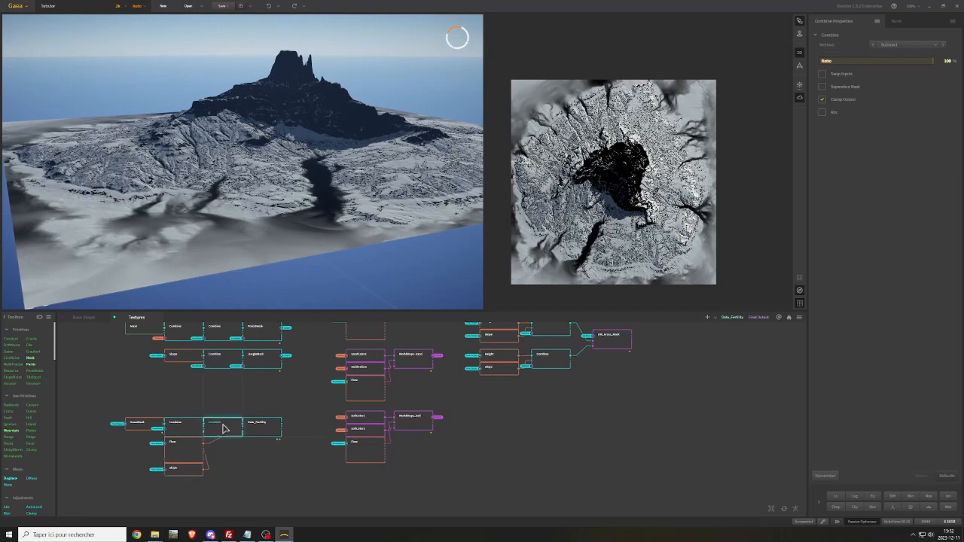
# Set the duplicated Slope node's minimum to about 16° and maximum to 25°, checking the mask up close on the terrain
pyautogui.click(187, 474)
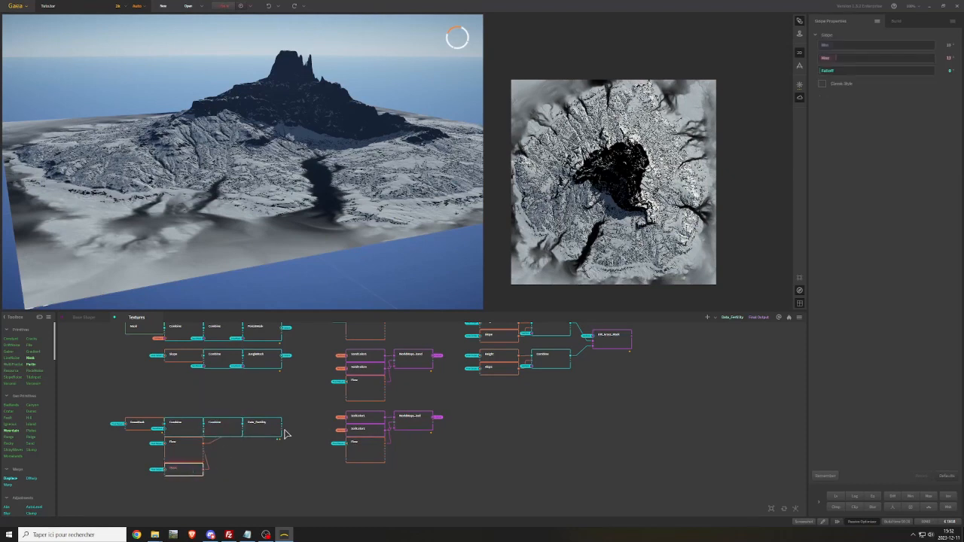
pyautogui.click(824, 46)
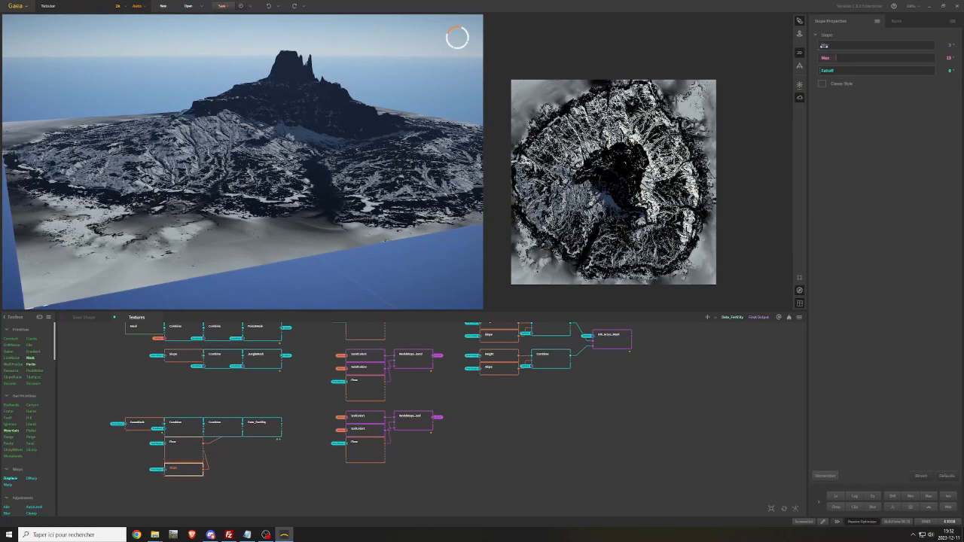
pyautogui.click(829, 59)
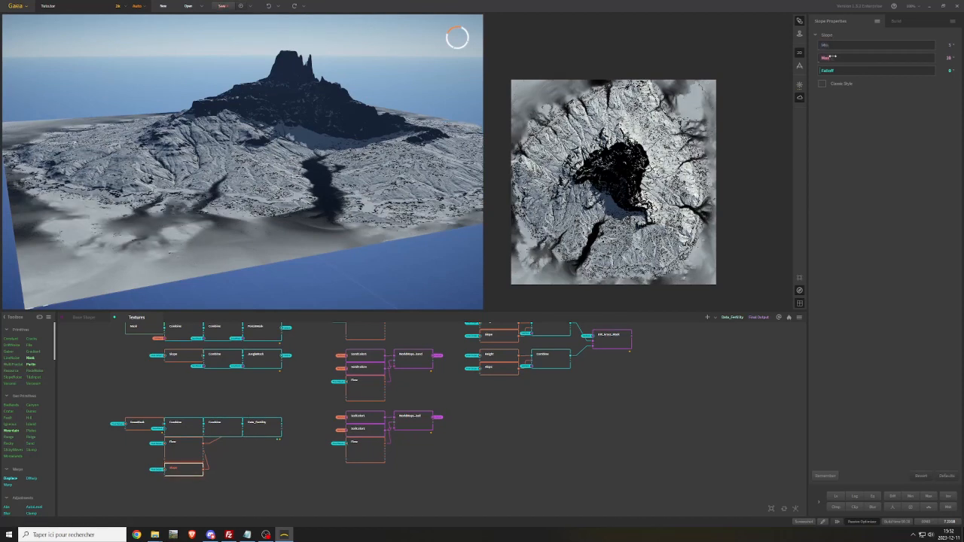
pyautogui.moveTo(829, 56); pyautogui.dragTo(848, 58)
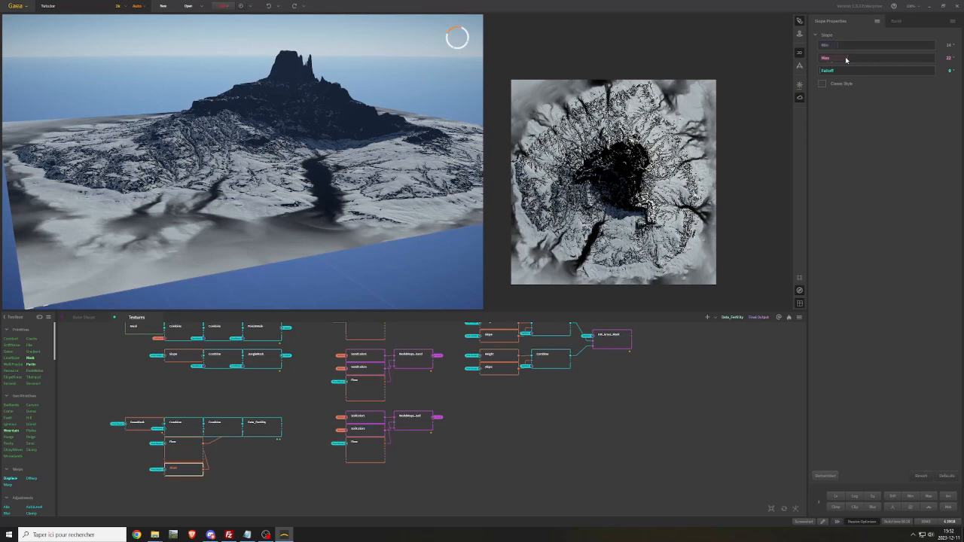
pyautogui.moveTo(848, 57); pyautogui.dragTo(840, 45)
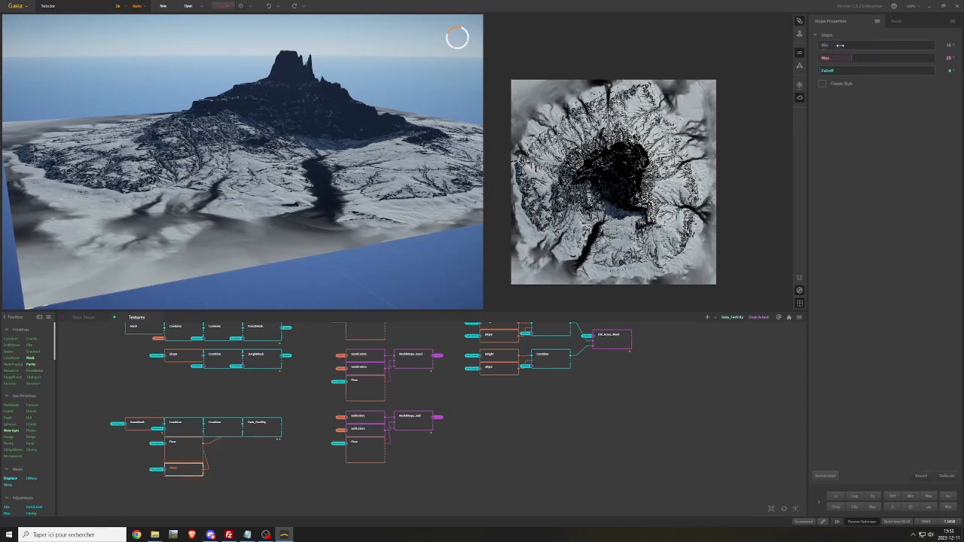
pyautogui.moveTo(241, 95); pyautogui.dragTo(316, 141)
pyautogui.scroll(5, 321, 134)
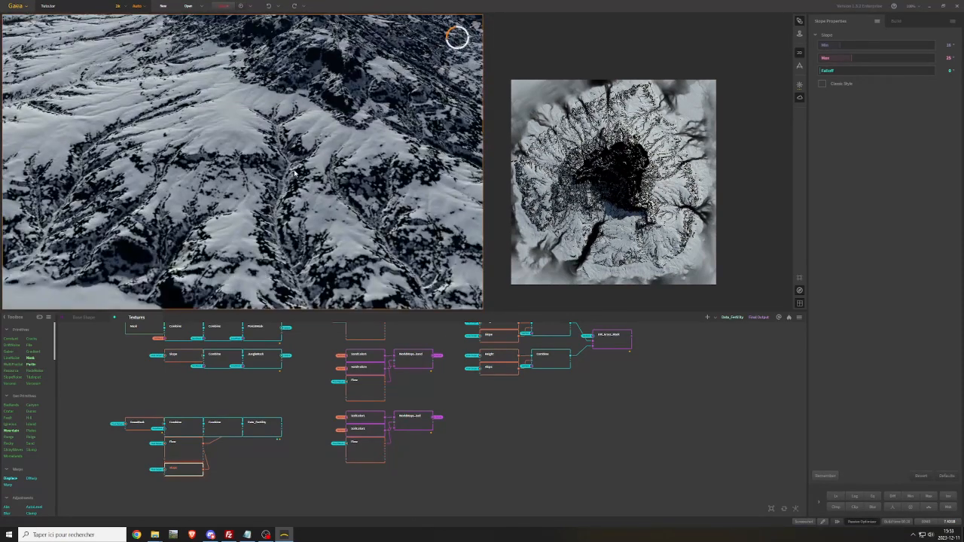
pyautogui.moveTo(294, 173); pyautogui.dragTo(298, 78)
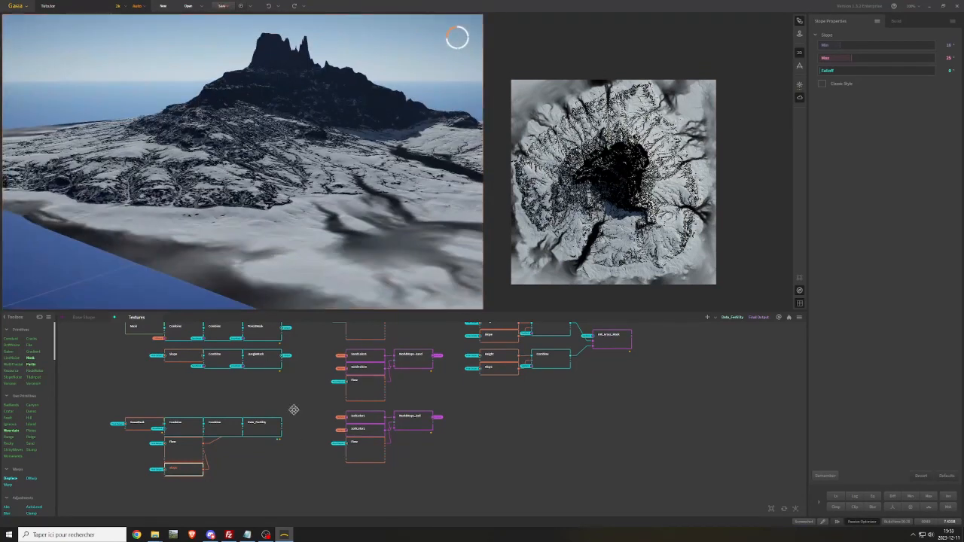
# Save the project with the Minimap node selected and start the terrain build for the listed outputs
pyautogui.moveTo(294, 410); pyautogui.dragTo(135, 514)
pyautogui.click(655, 369)
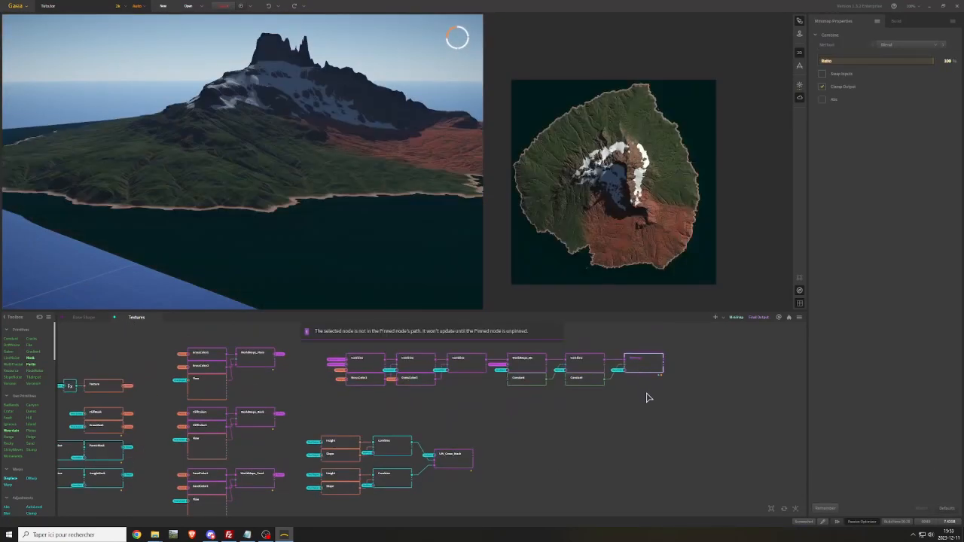
pyautogui.click(222, 7)
pyautogui.click(904, 22)
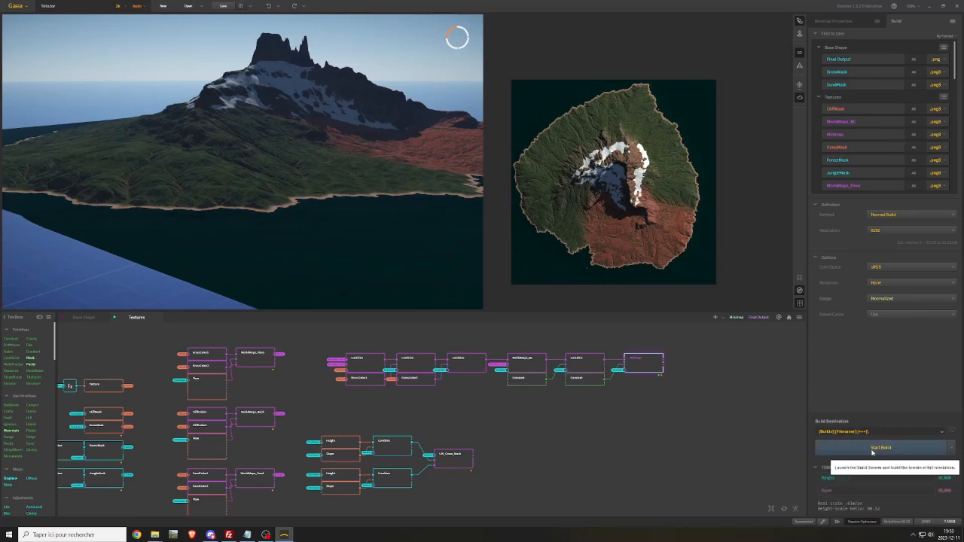
pyautogui.click(871, 450)
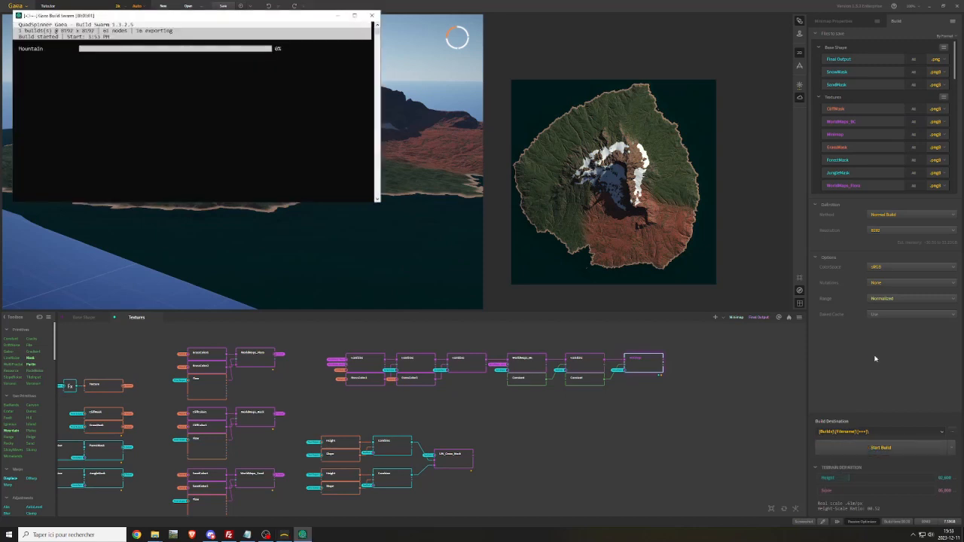